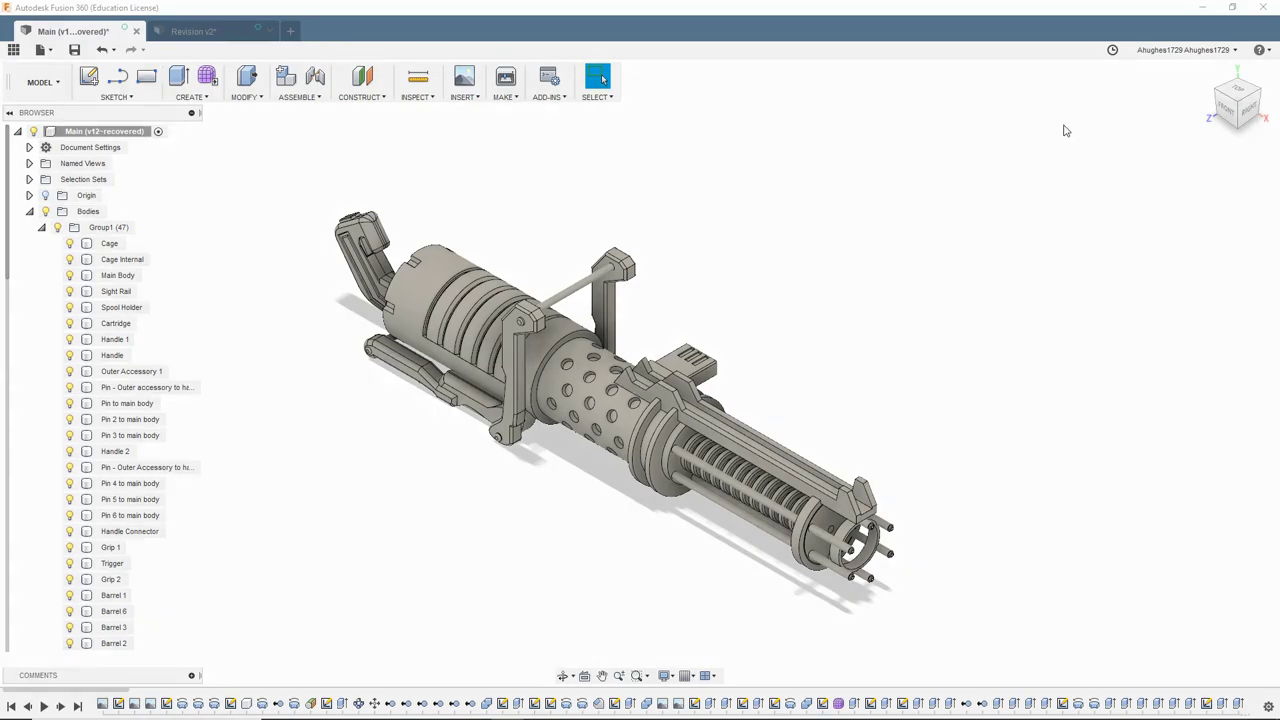
Preview a section analysis of the blaster model through the XY plane in the front view
click(1231, 108)
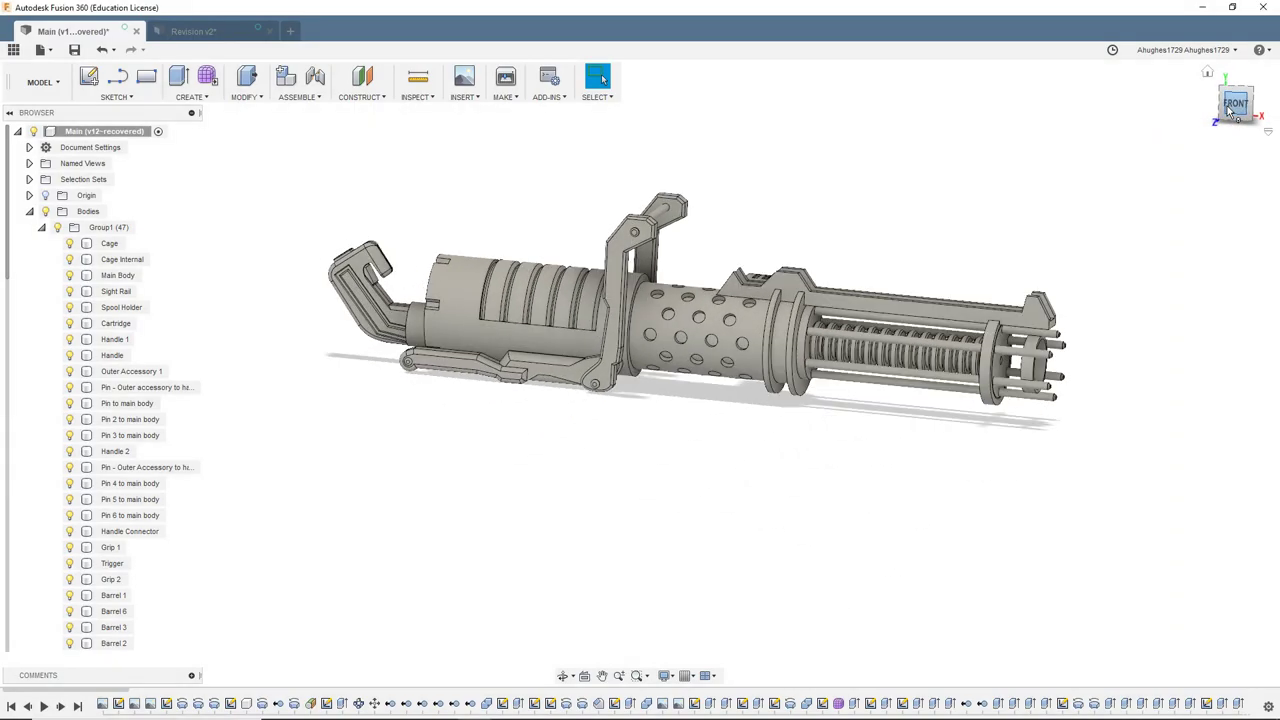
middle_drag(1030, 148, 978, 187)
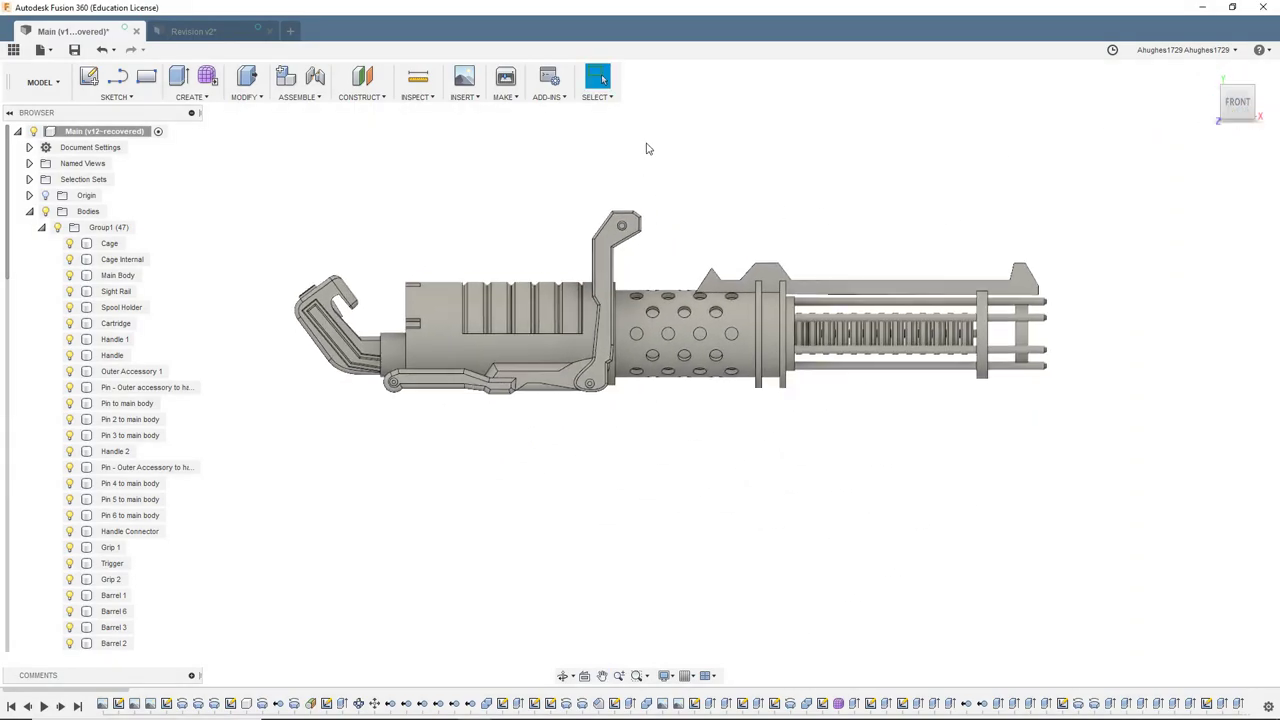
click(417, 97)
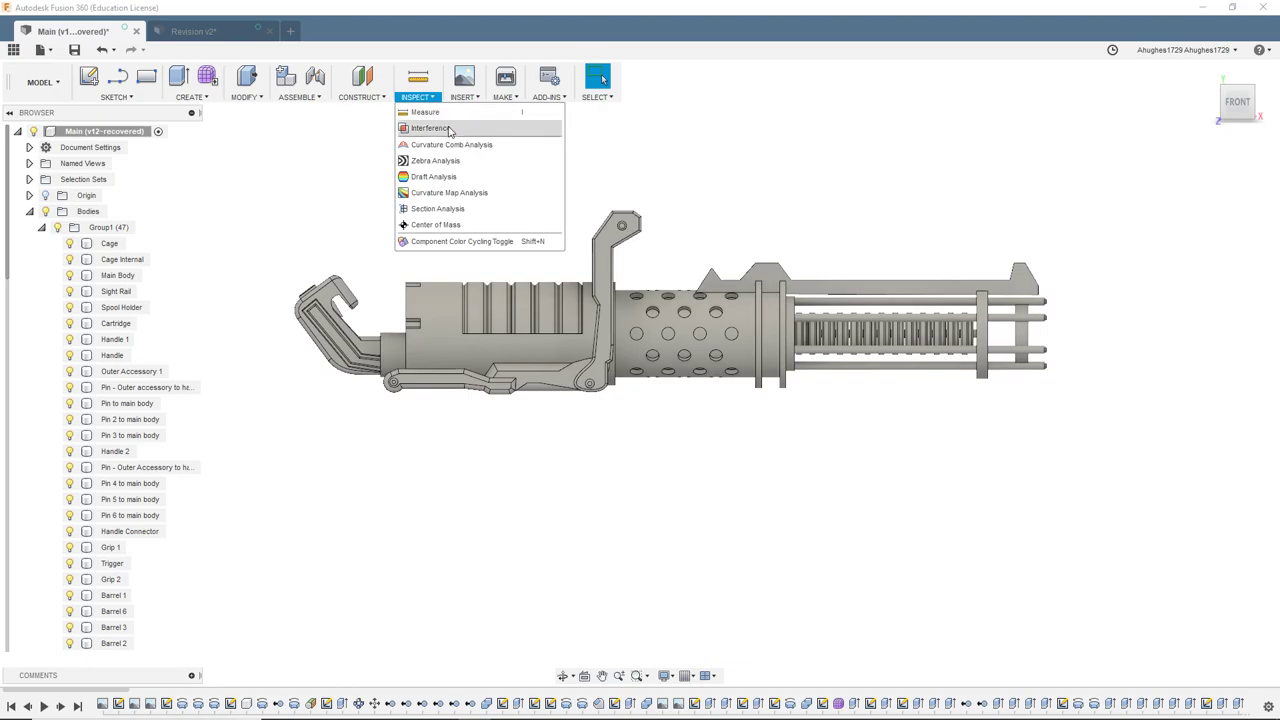
click(440, 208)
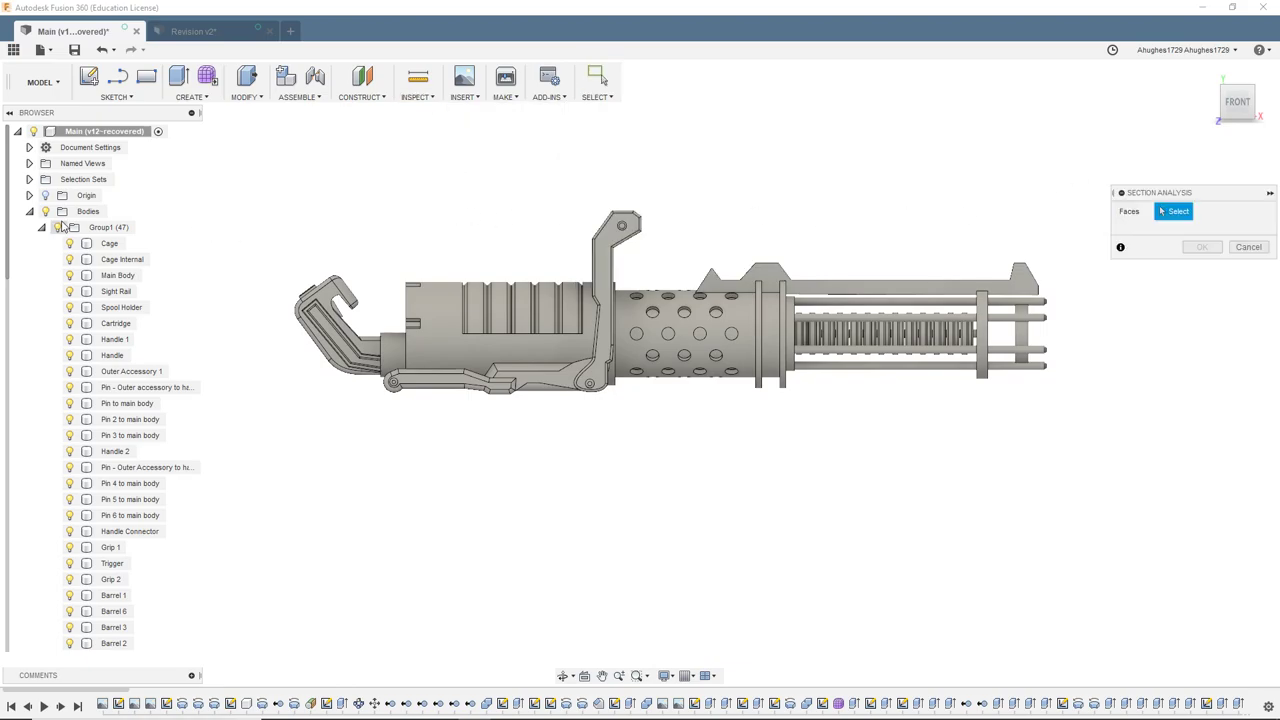
click(691, 277)
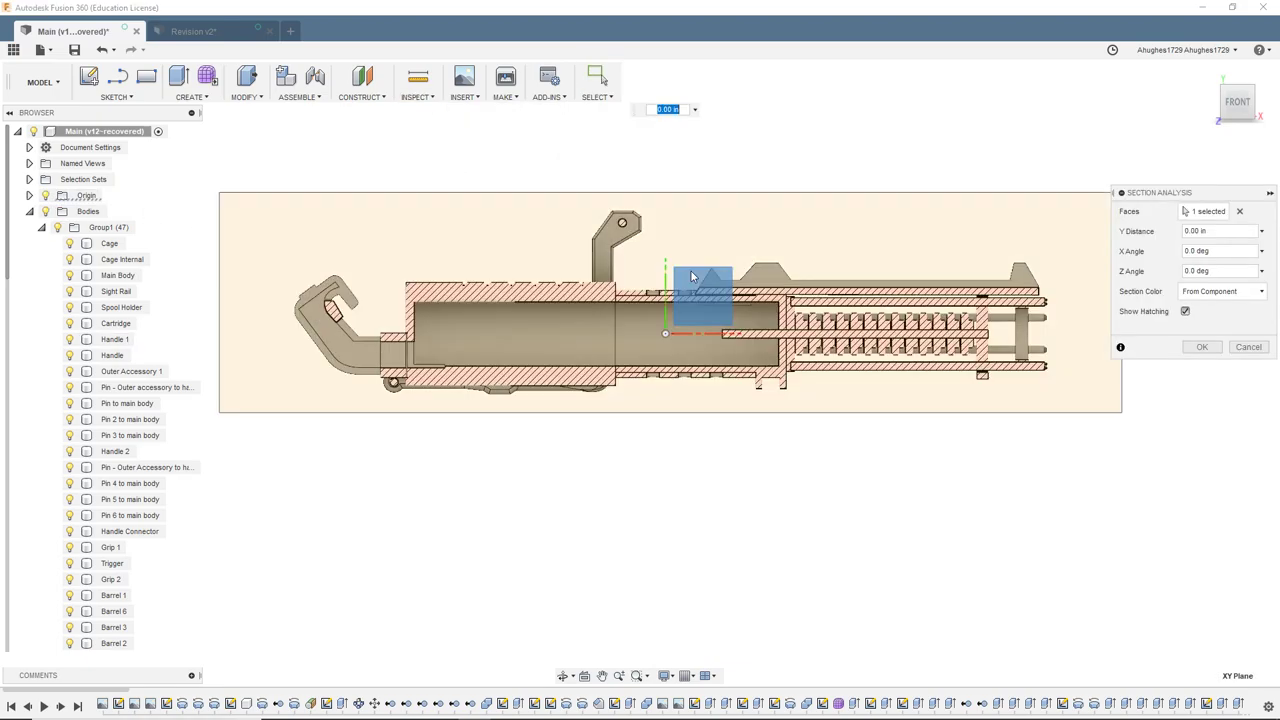
middle_drag(709, 177, 690, 209)
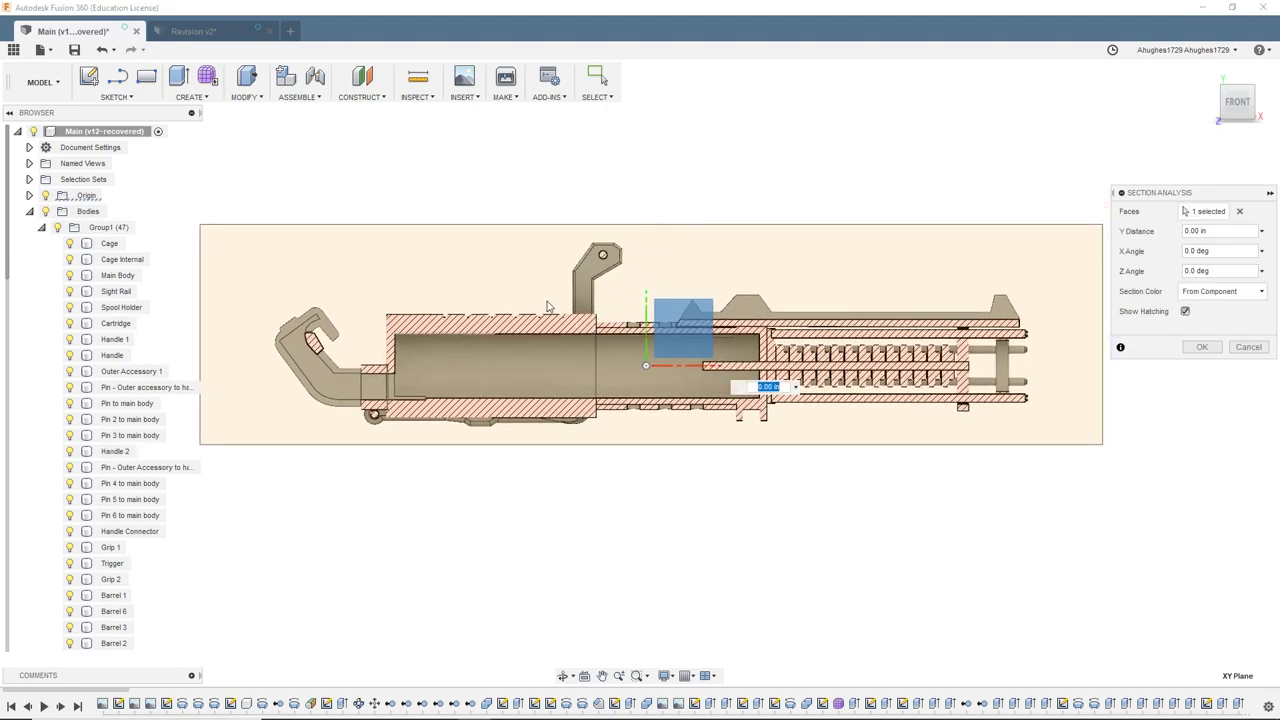
Examine the sectioned interior of the main body, cage and barrels from several angles, and discard the section analysis
click(1254, 87)
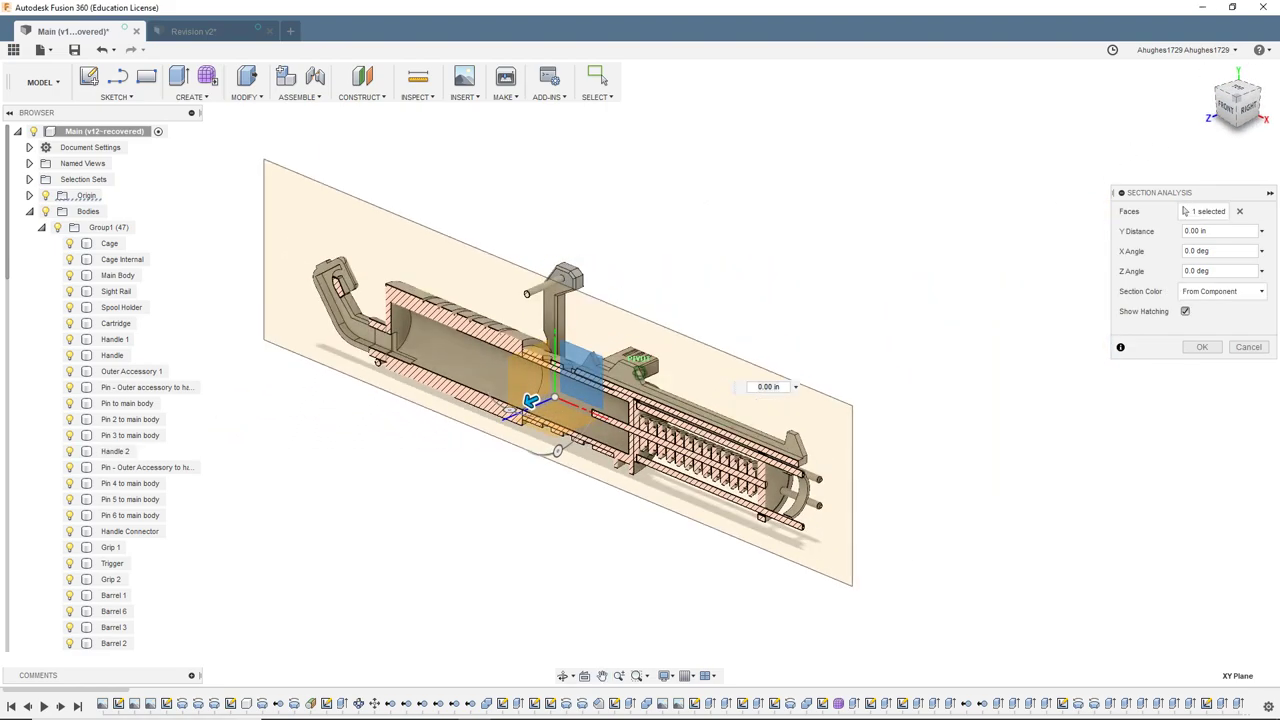
shift+middle_drag(639, 372, 745, 352)
click(1232, 107)
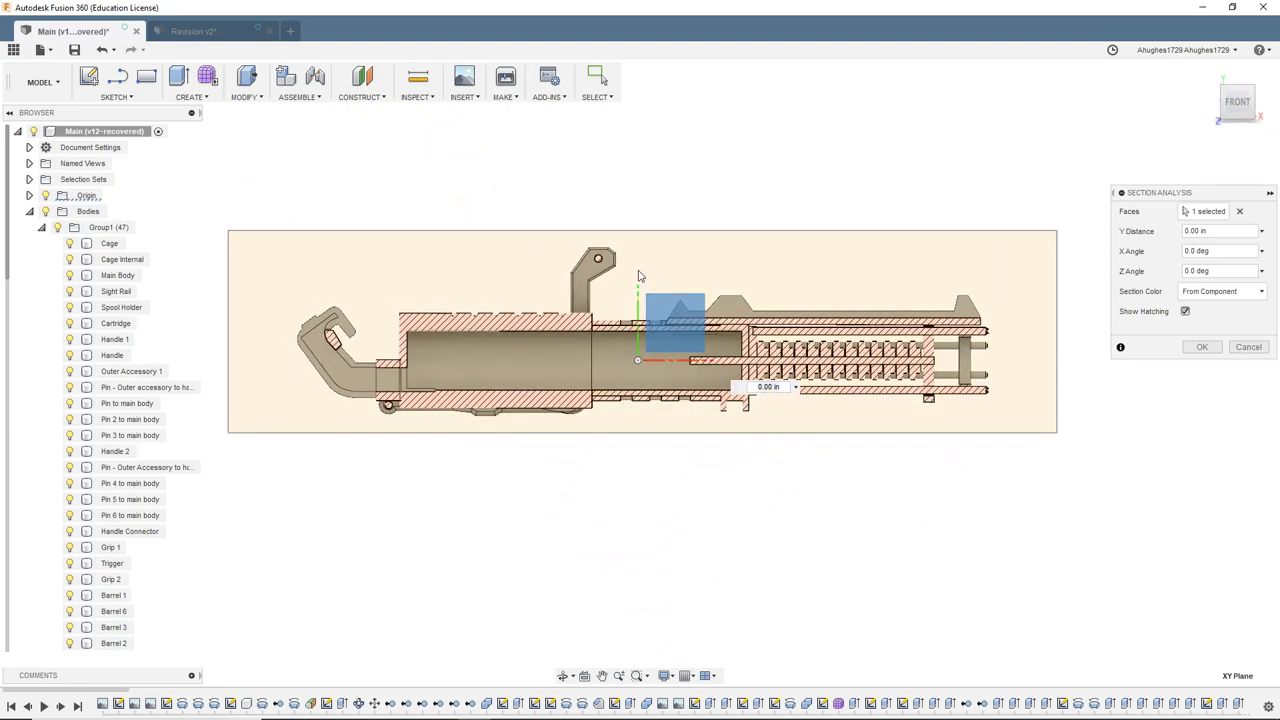
scroll(640, 276, up, 2)
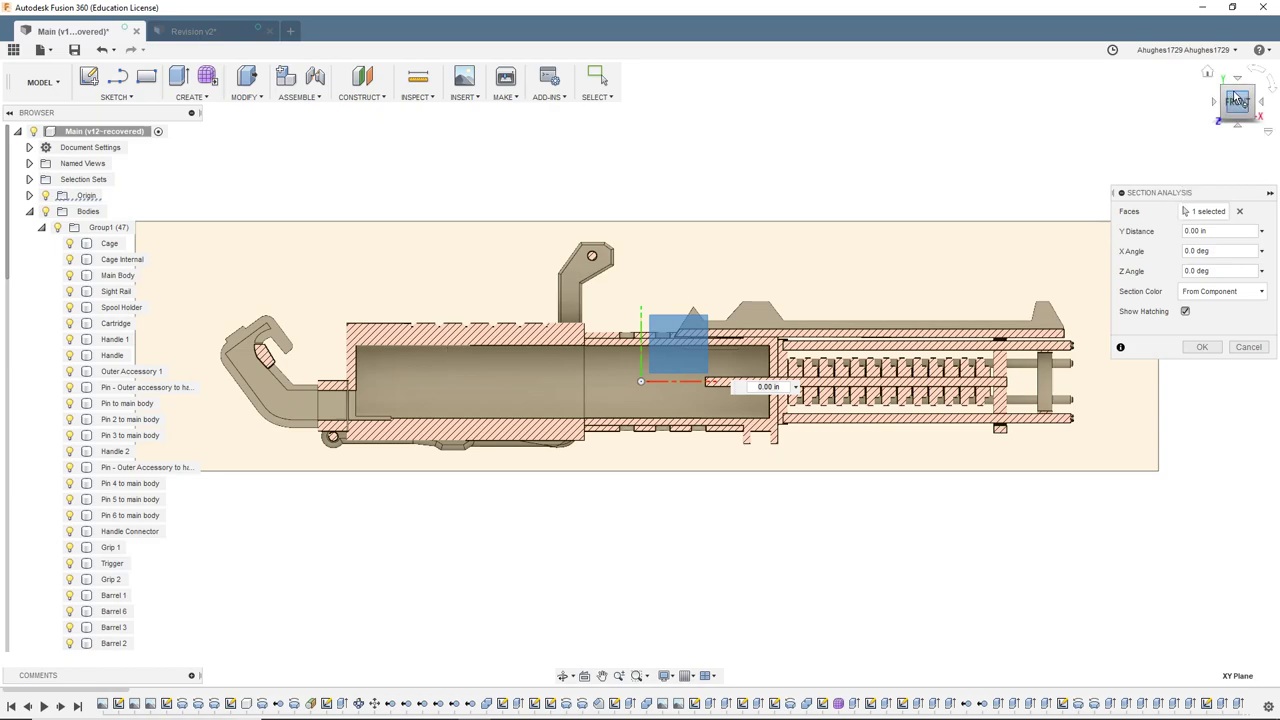
drag(1237, 97, 1276, 122)
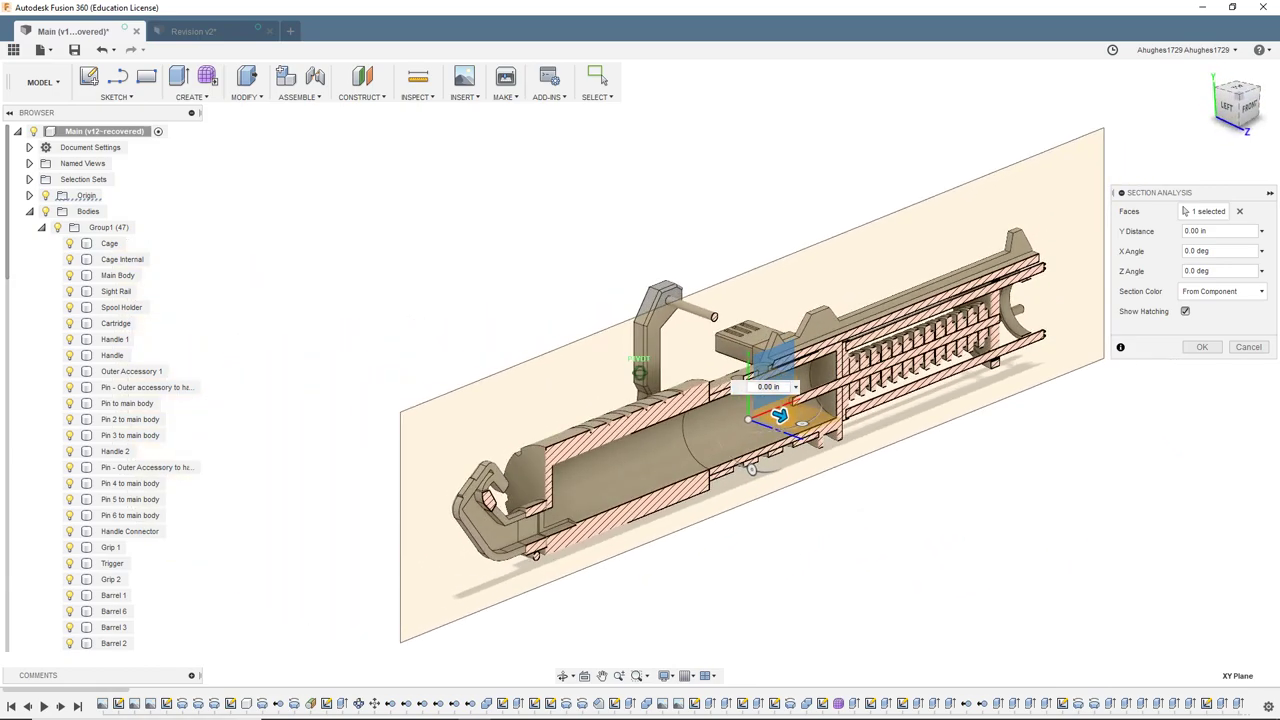
drag(1170, 154, 1237, 97)
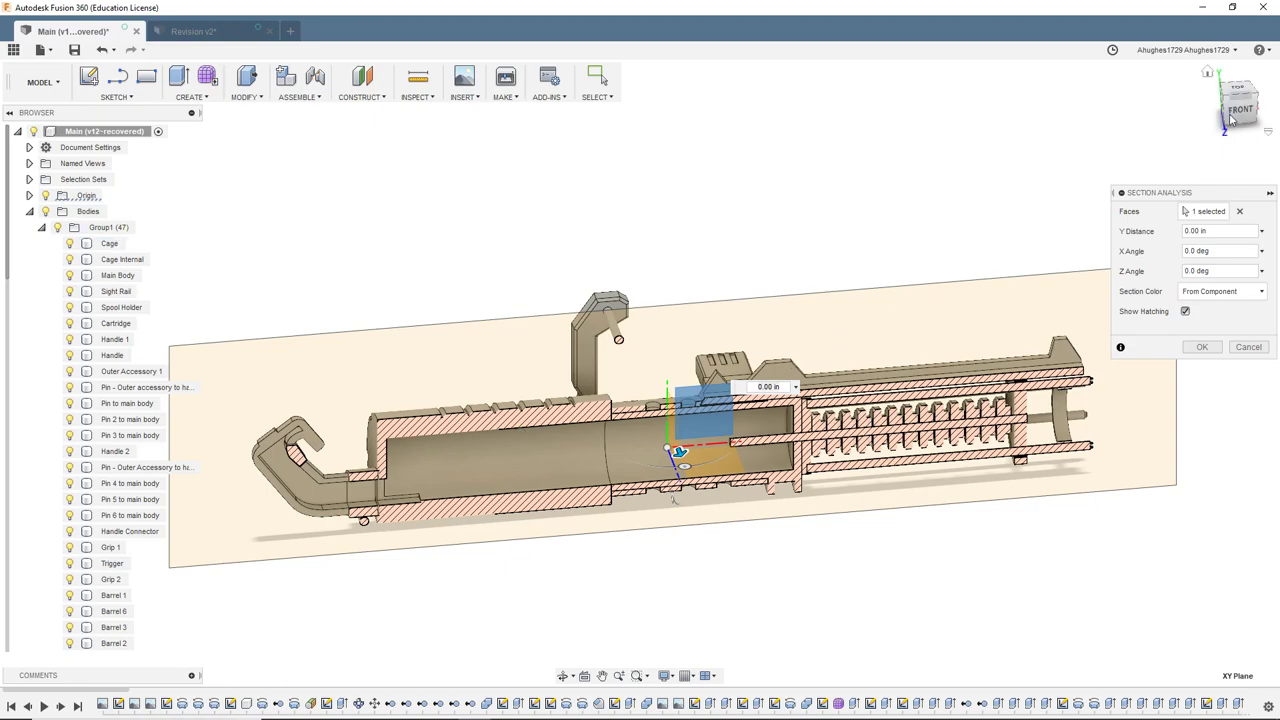
drag(1243, 113, 1204, 109)
scroll(548, 416, up, 5)
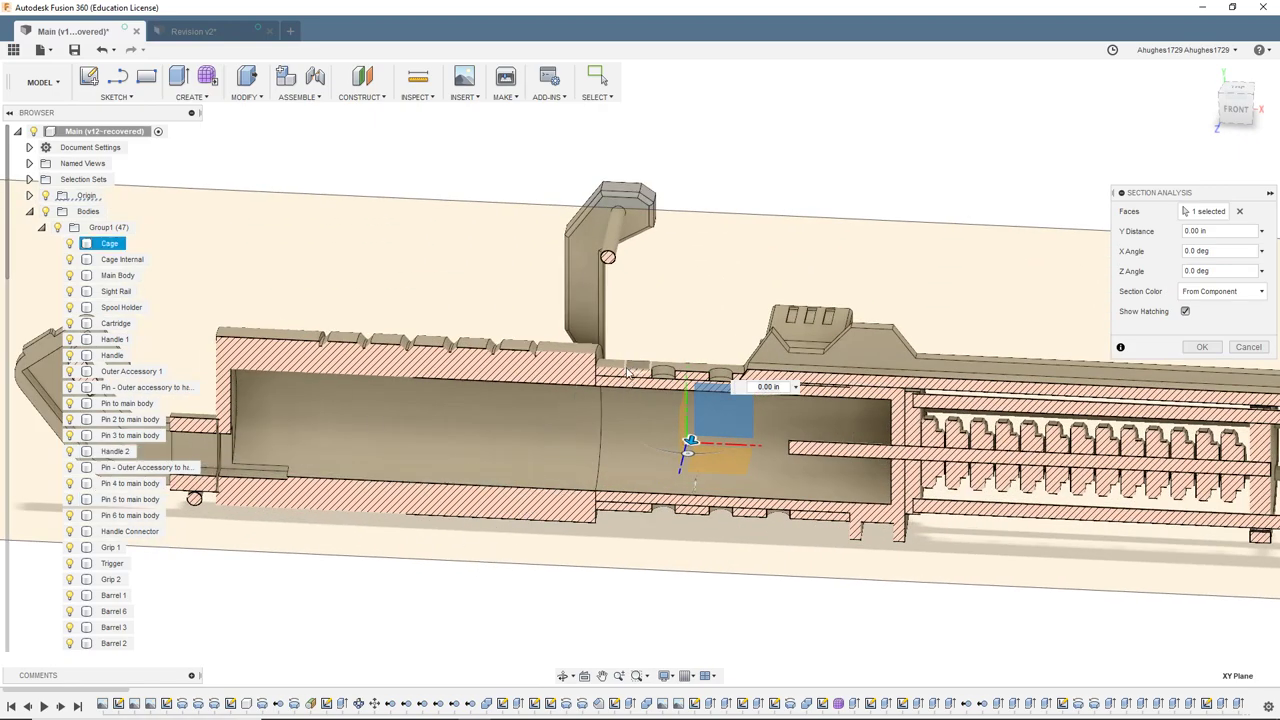
click(1248, 347)
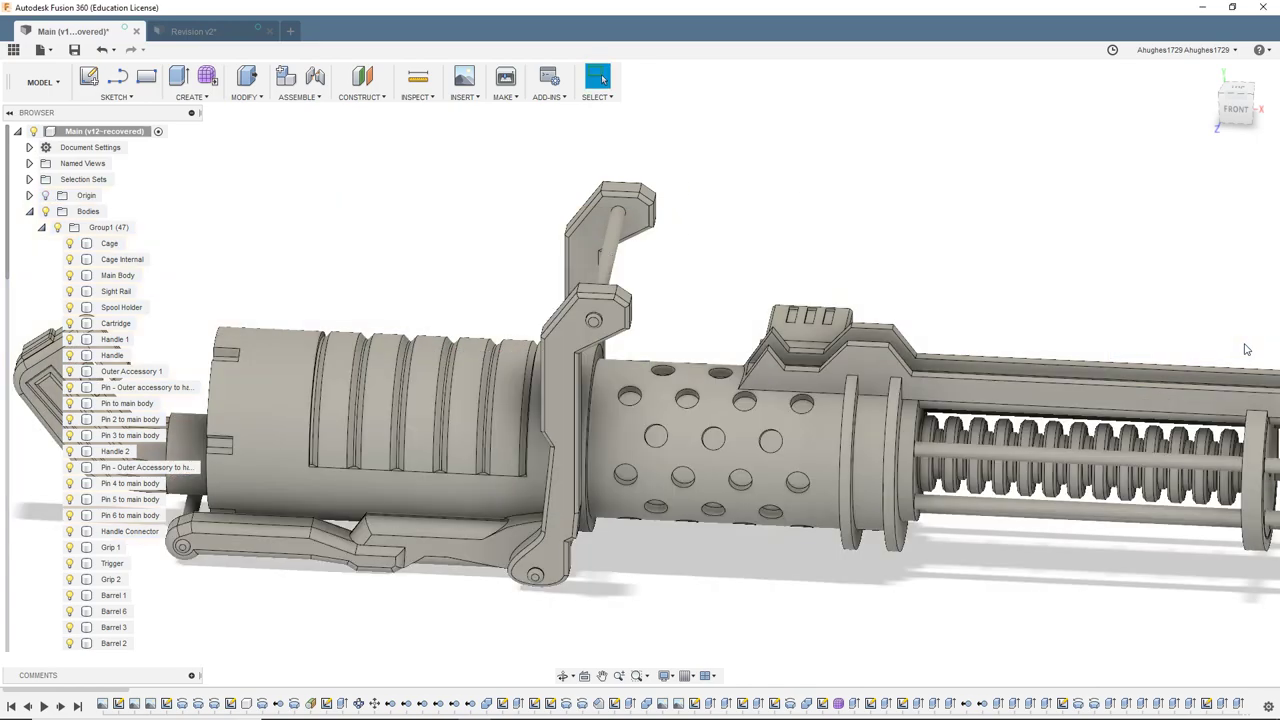
Examine the joint where the Main Body meets the perforated Cage
click(735, 420)
click(560, 358)
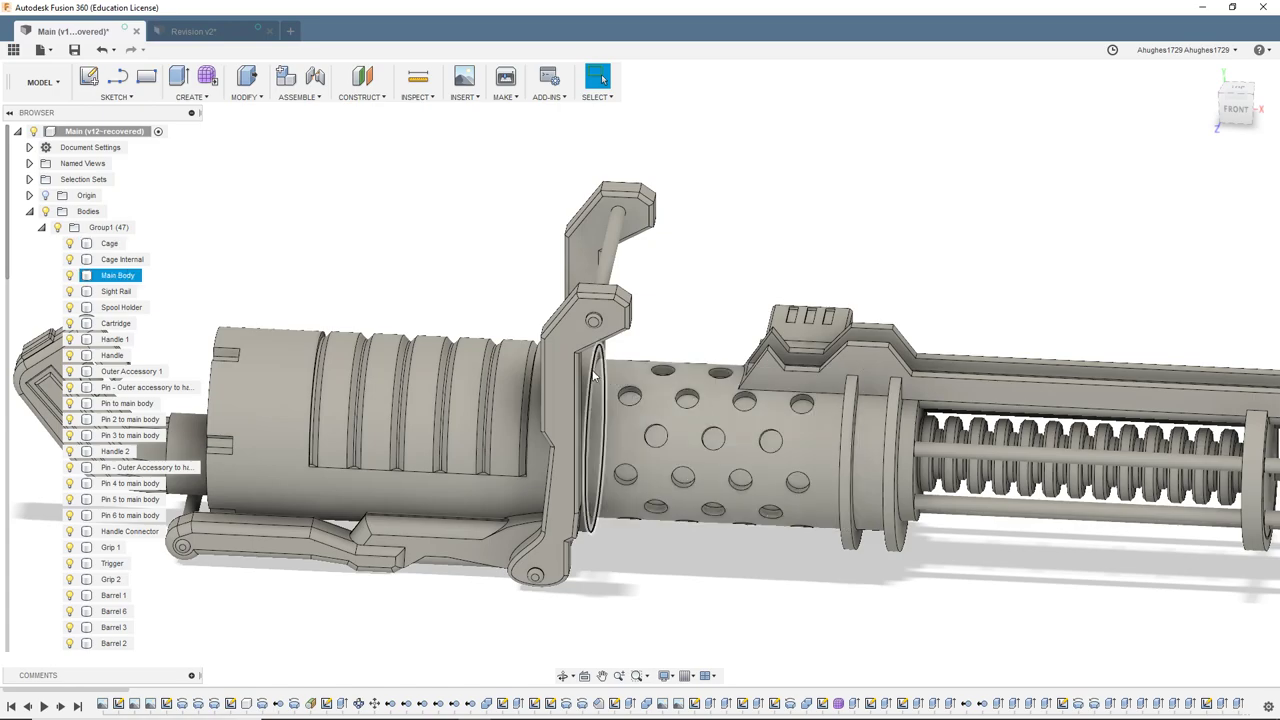
click(611, 373)
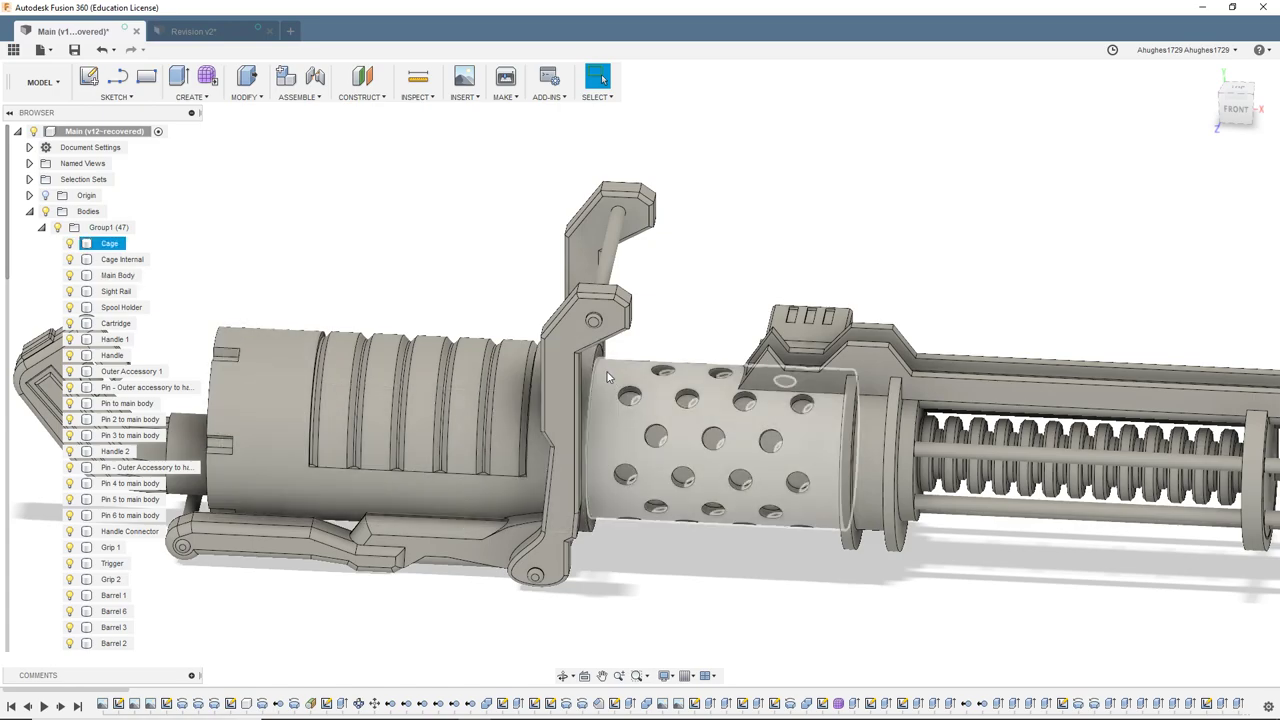
click(589, 373)
click(607, 376)
click(589, 374)
click(607, 378)
click(591, 384)
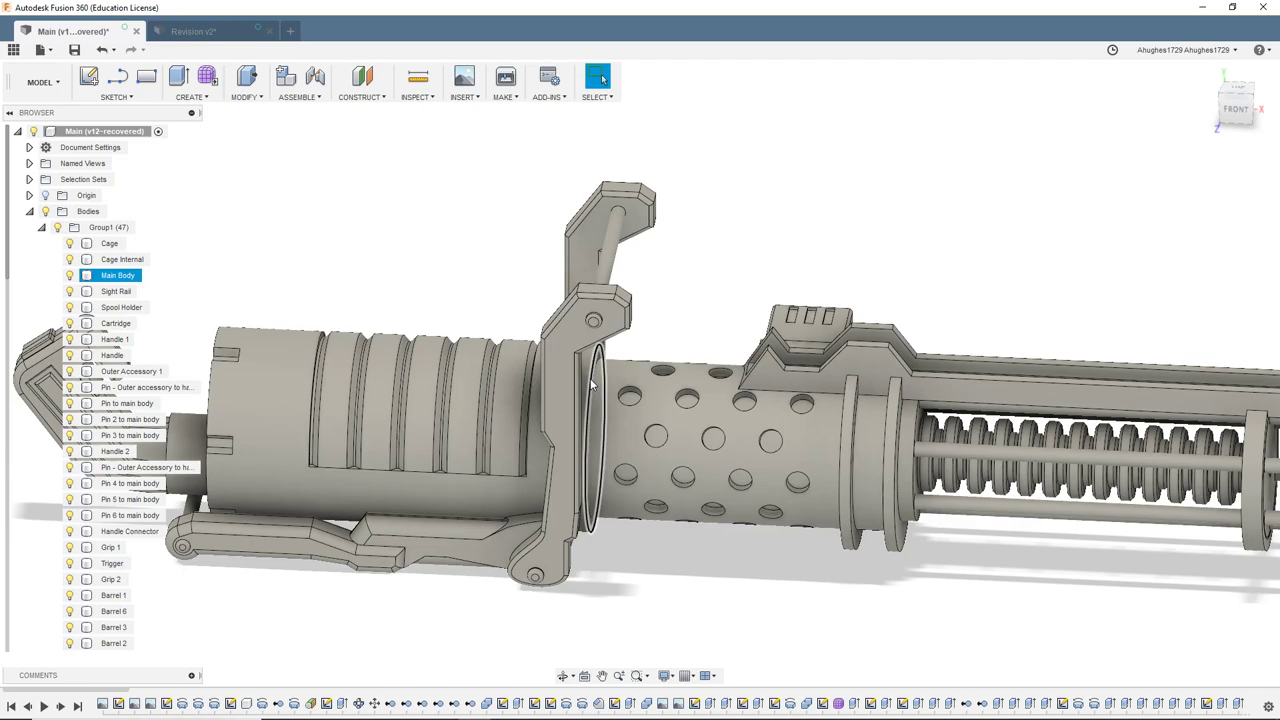
click(600, 385)
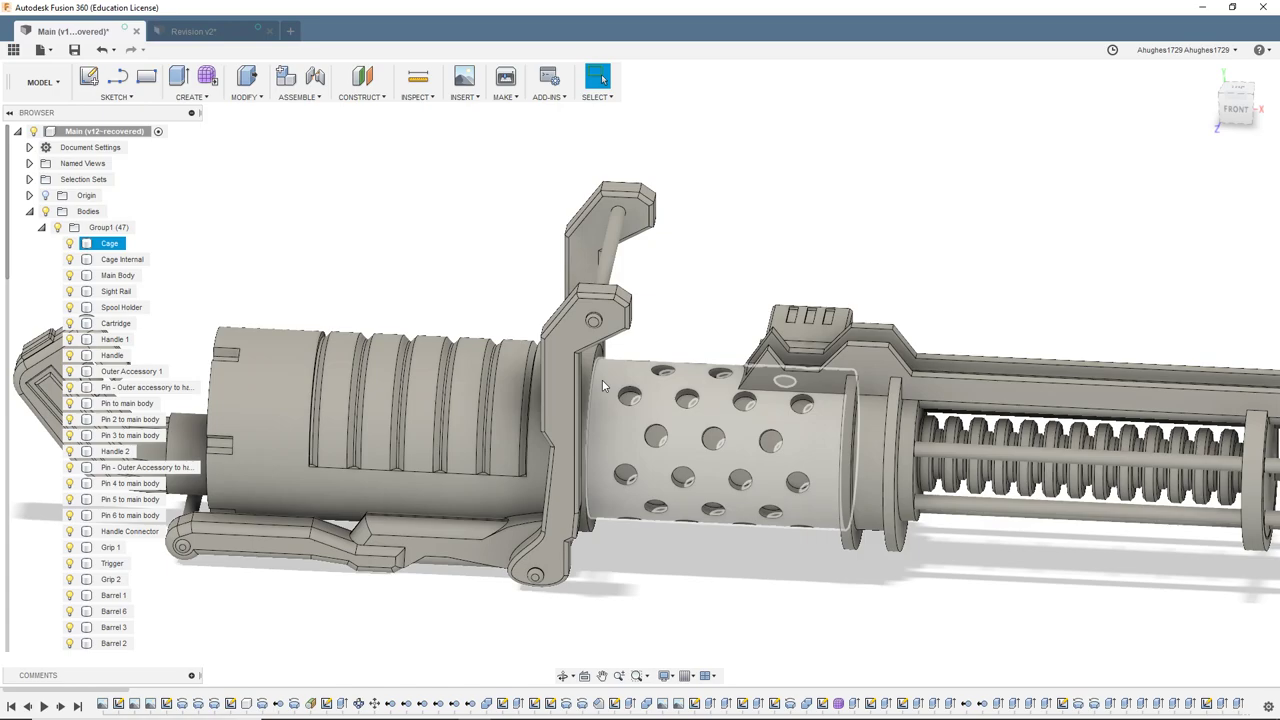
scroll(602, 380, up, 1)
scroll(650, 423, down, 1)
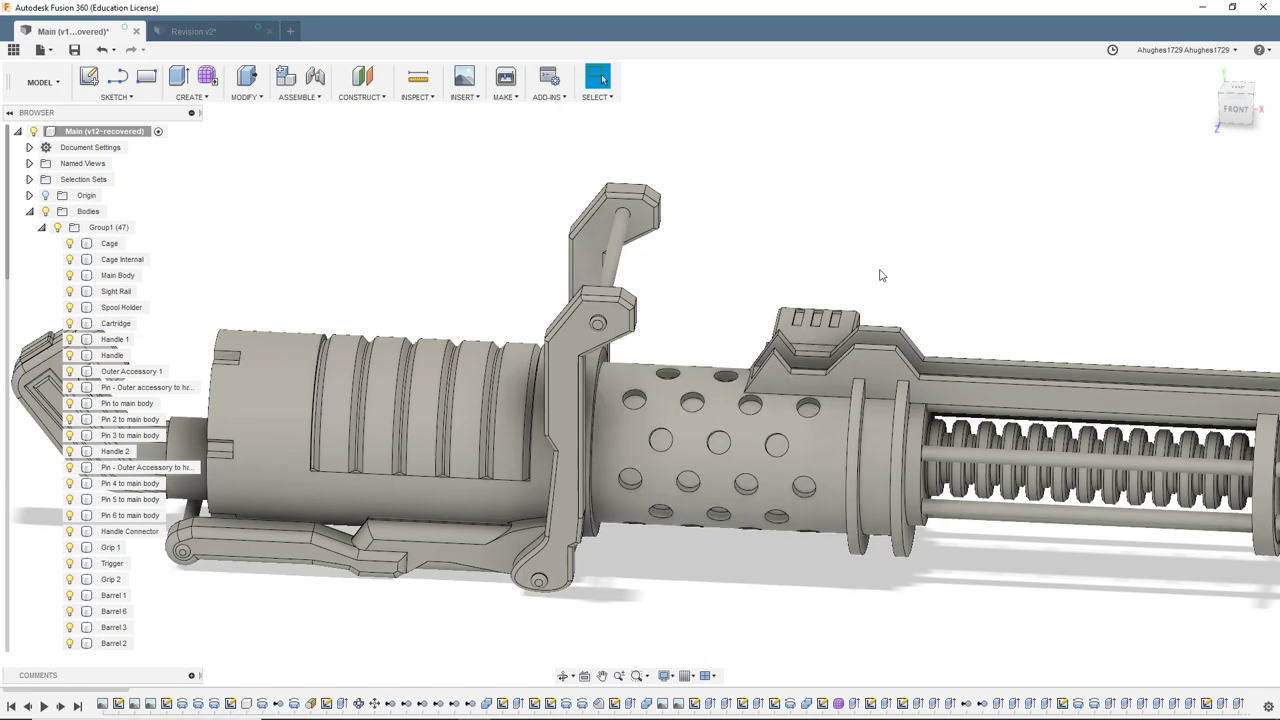
Examine the front end of the blaster, including the sight rail, barrels and barrel tips
middle_drag(1063, 290, 772, 229)
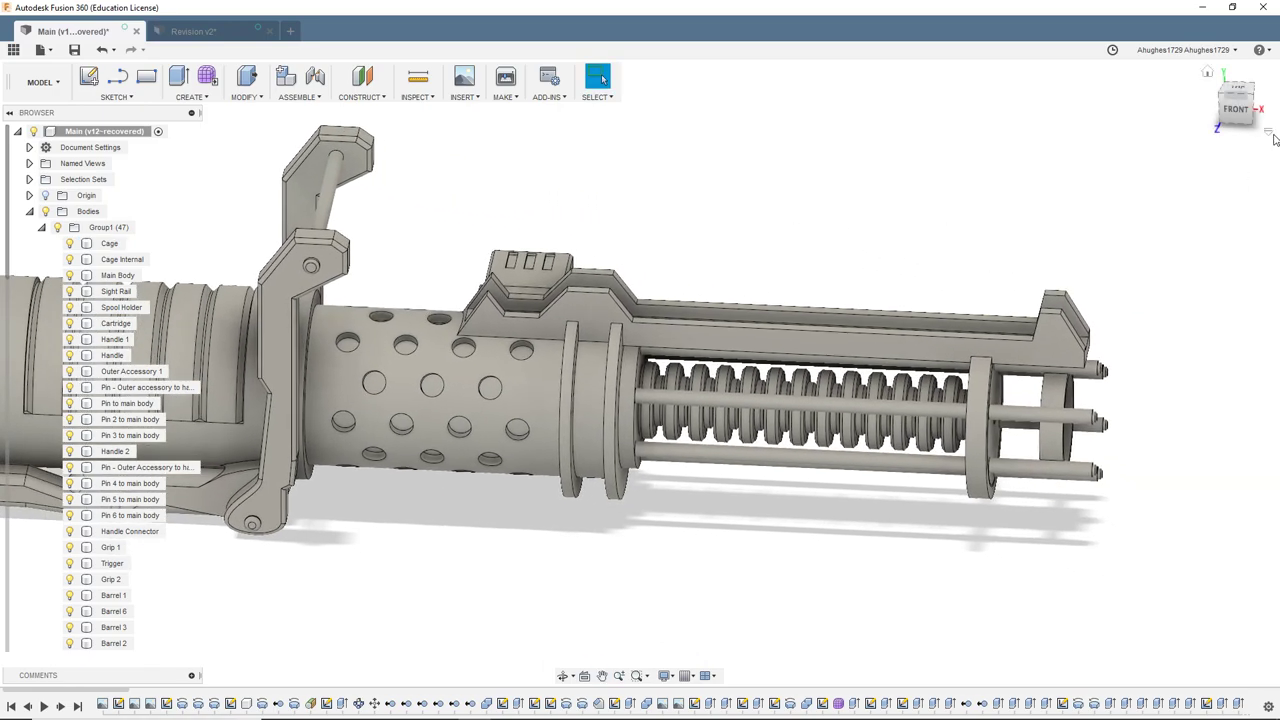
drag(1239, 107, 1105, 122)
scroll(806, 402, down, 2)
scroll(800, 400, up, 4)
scroll(750, 387, up, 1)
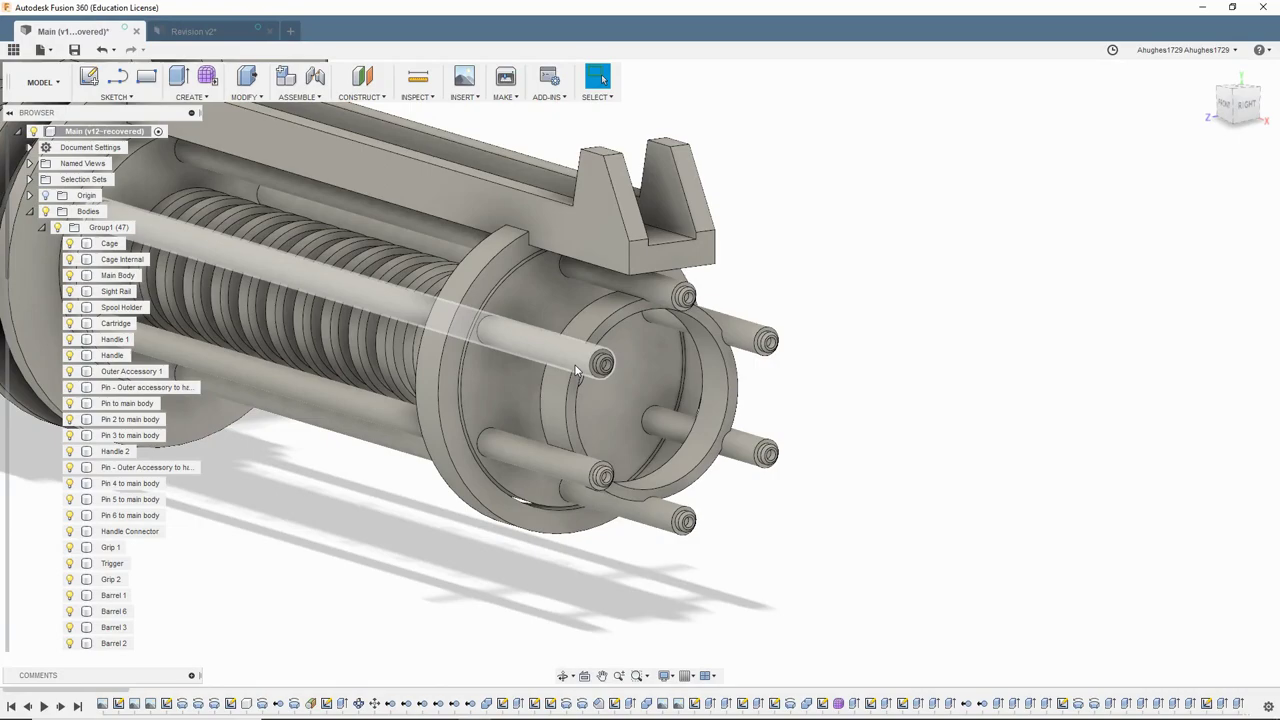
scroll(564, 372, down, 2)
middle_drag(492, 390, 722, 464)
scroll(666, 424, down, 2)
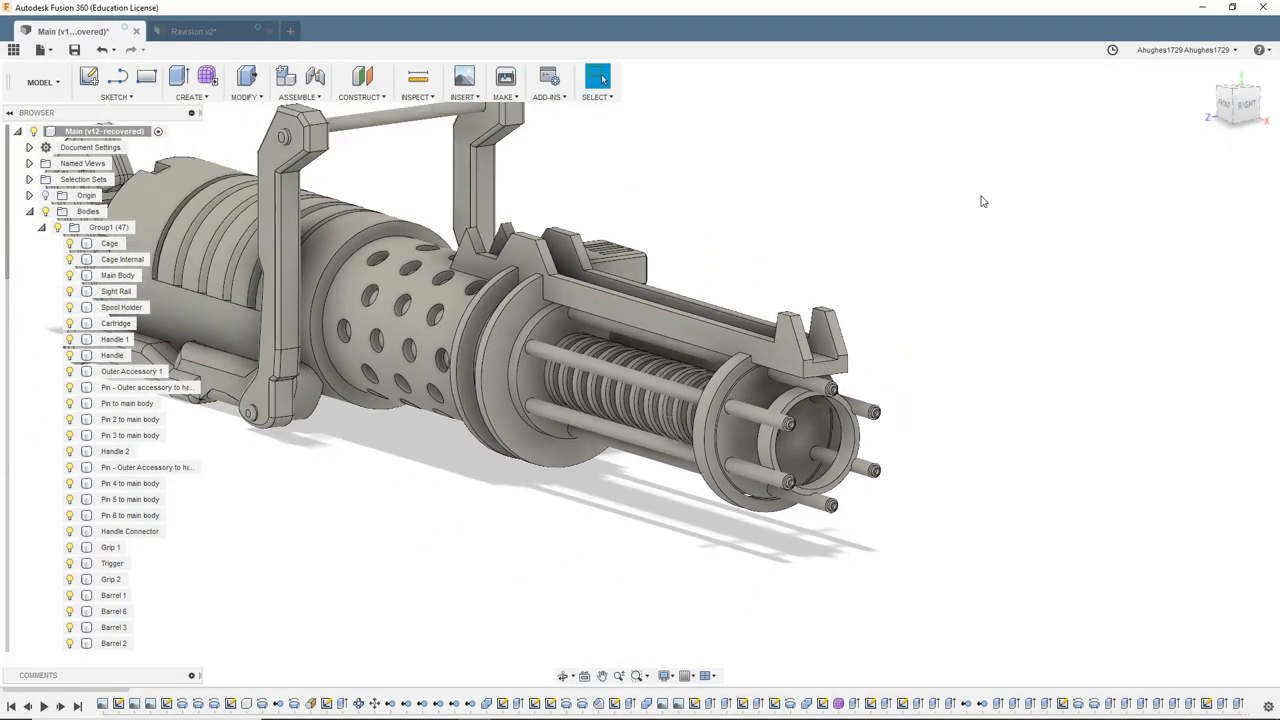
Examine the side profile of the main body, Handle 1, the cage and the rear grip in the front view
click(1224, 106)
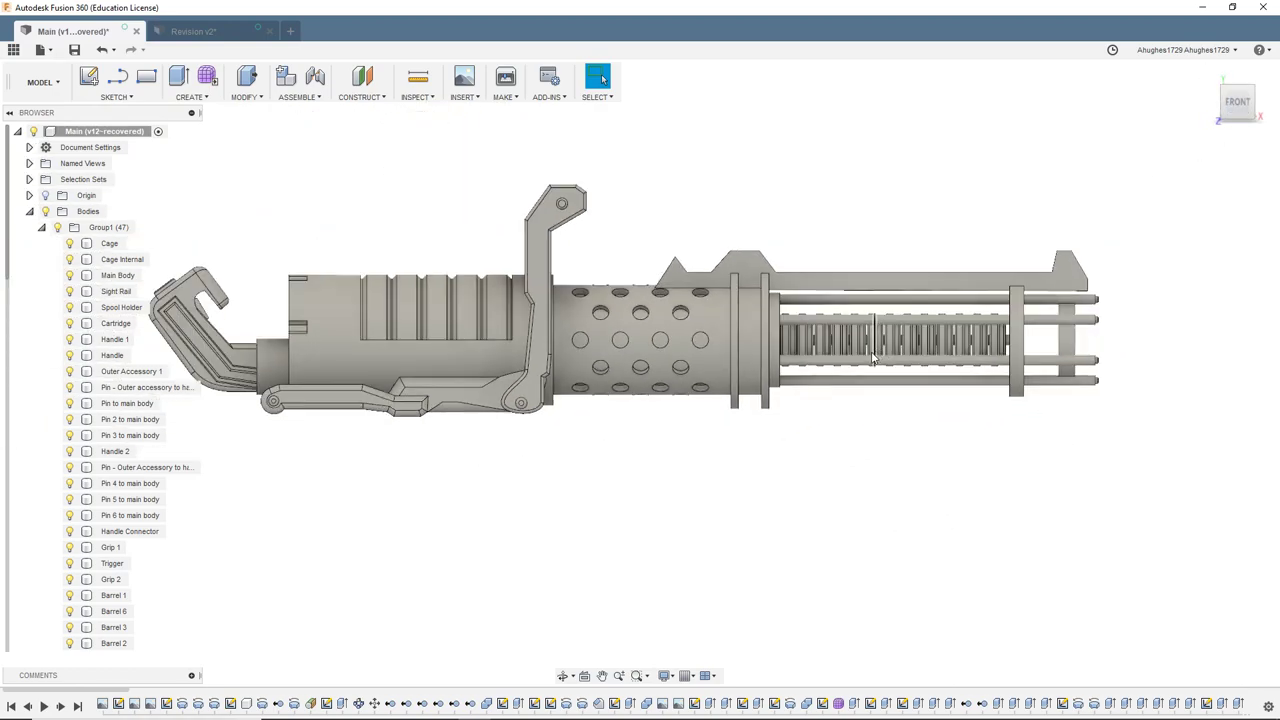
click(418, 344)
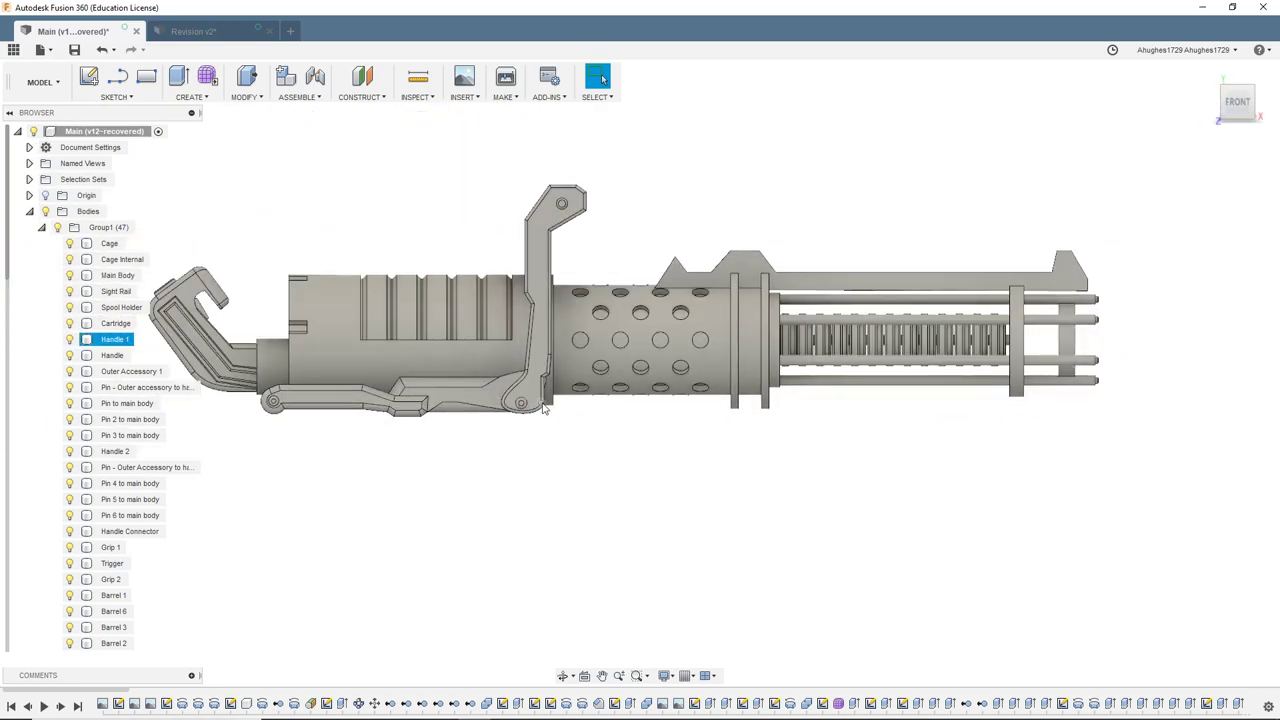
click(569, 426)
click(700, 315)
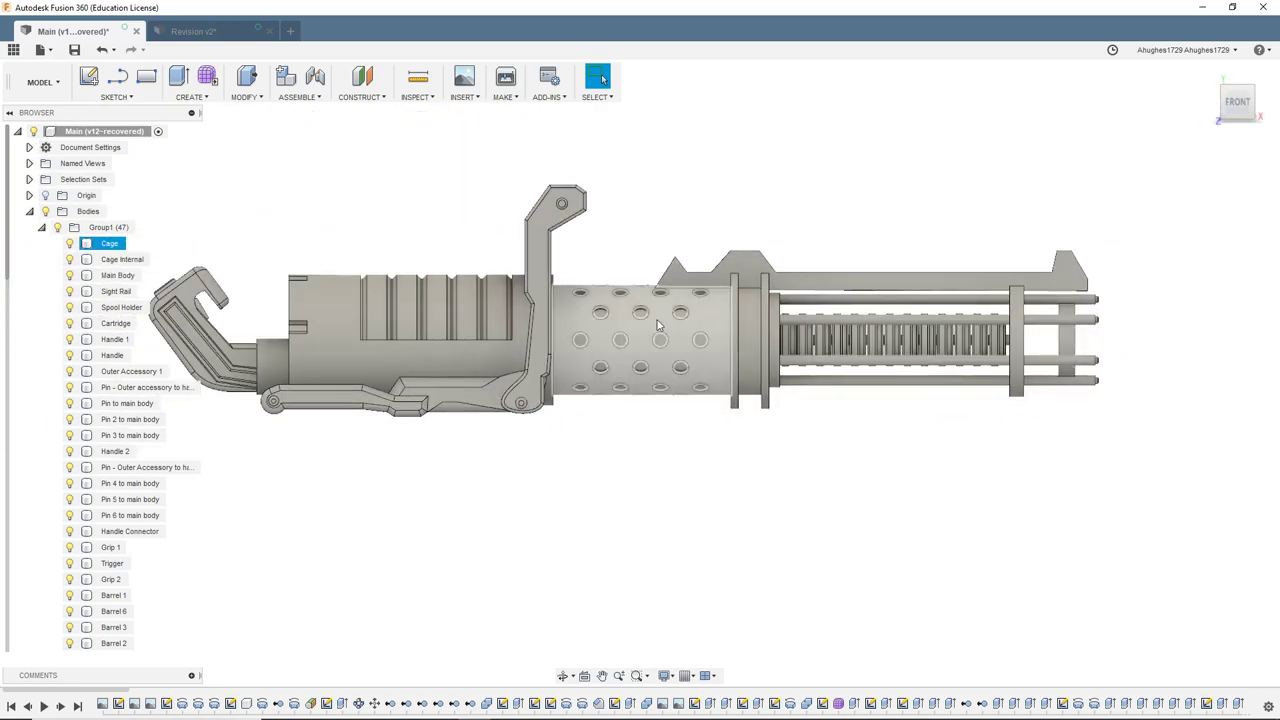
click(534, 385)
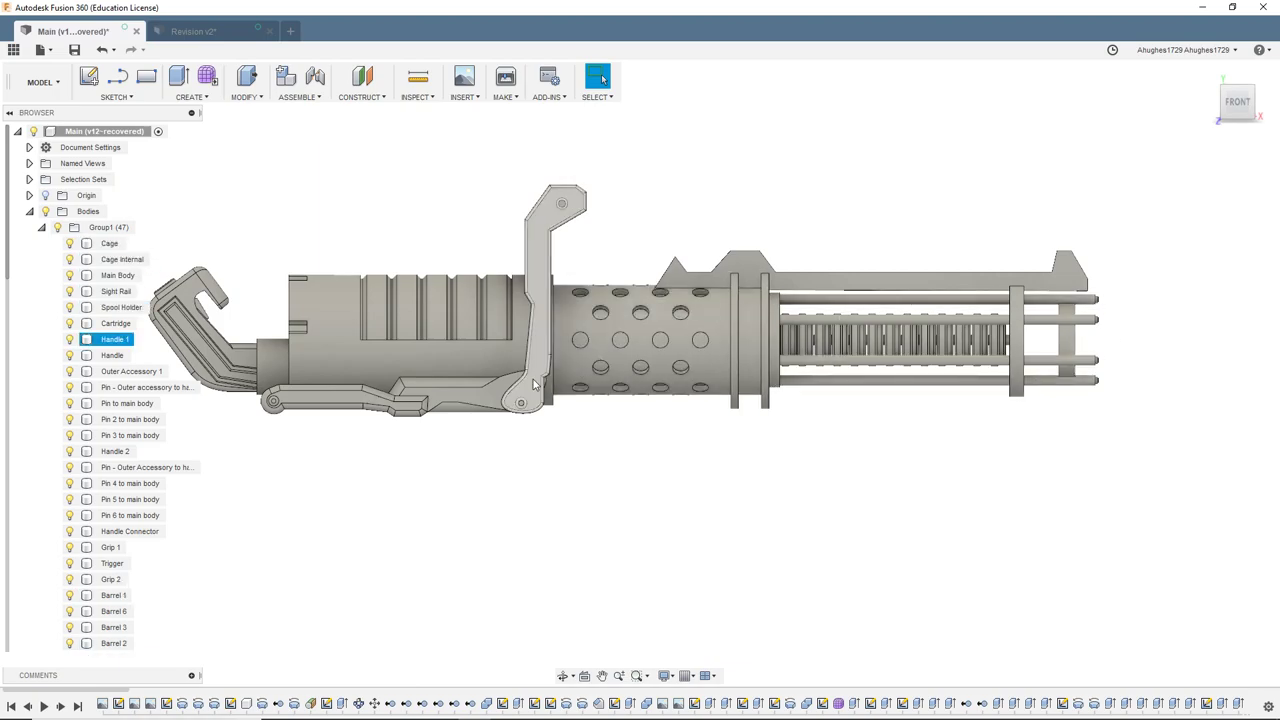
click(578, 426)
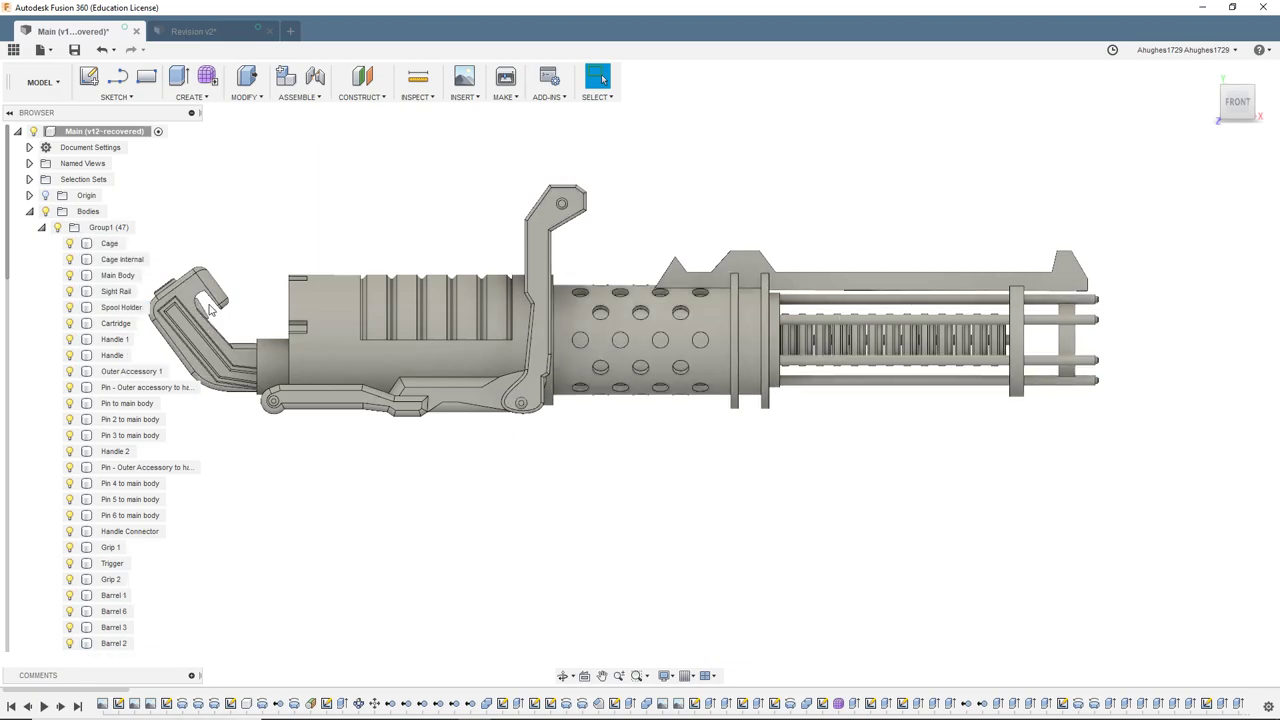
middle_drag(246, 323, 305, 348)
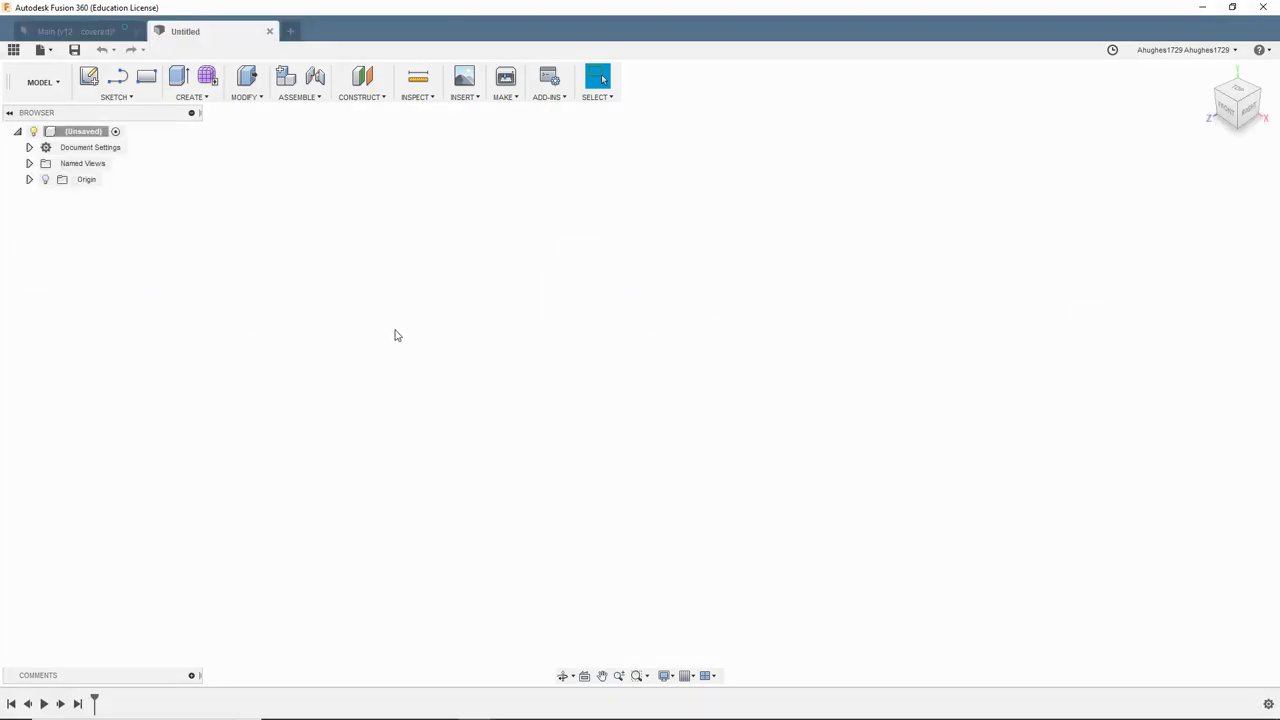
Show the origin planes of the empty design and look at them from the front
click(45, 179)
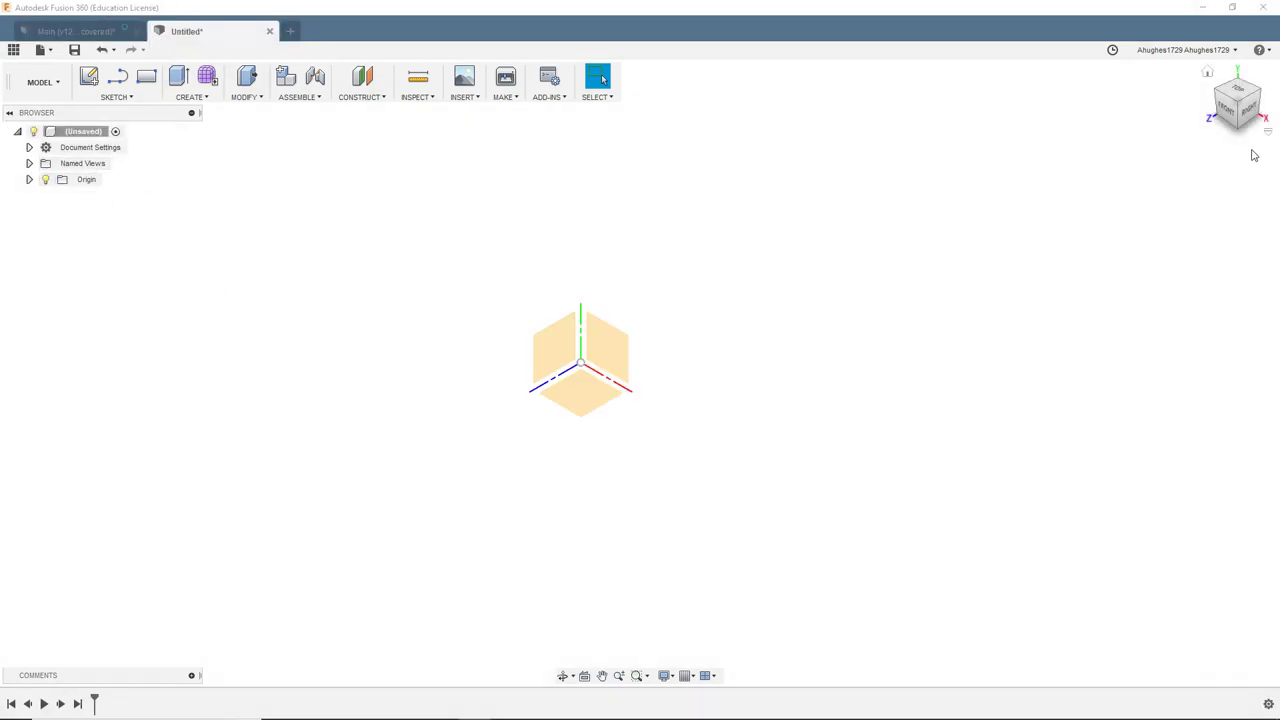
click(1230, 112)
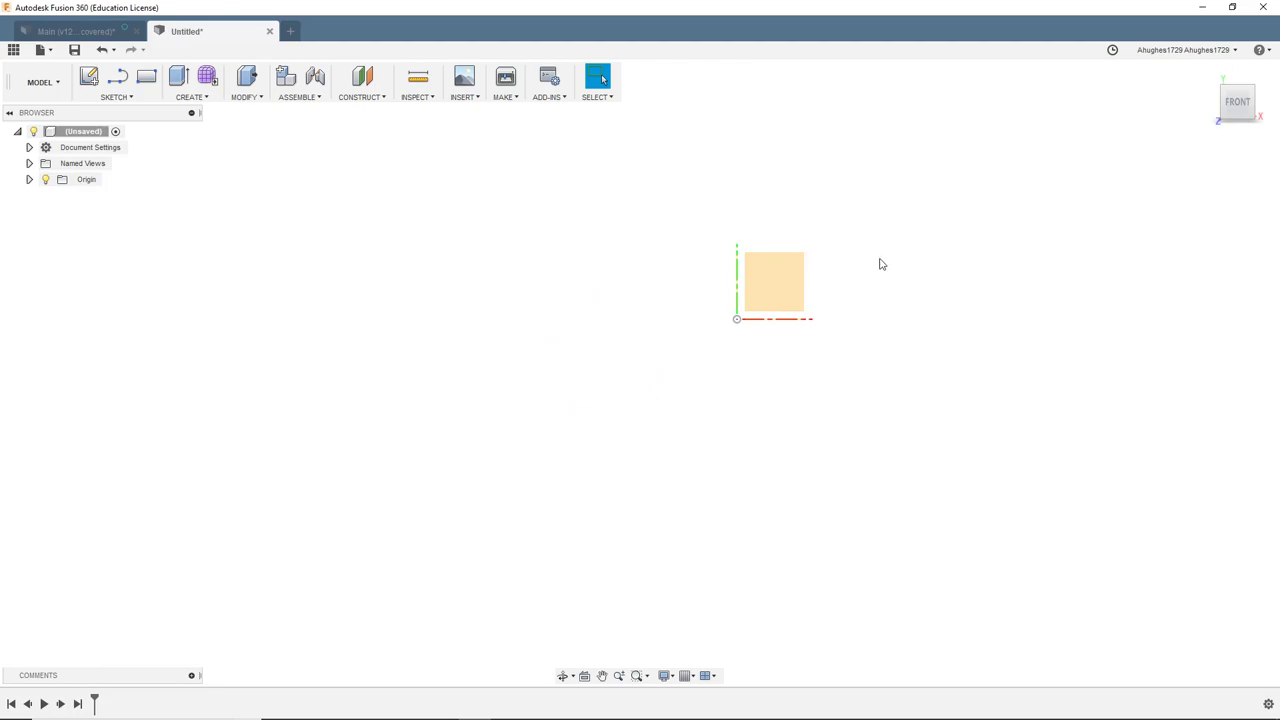
middle_drag(880, 263, 627, 360)
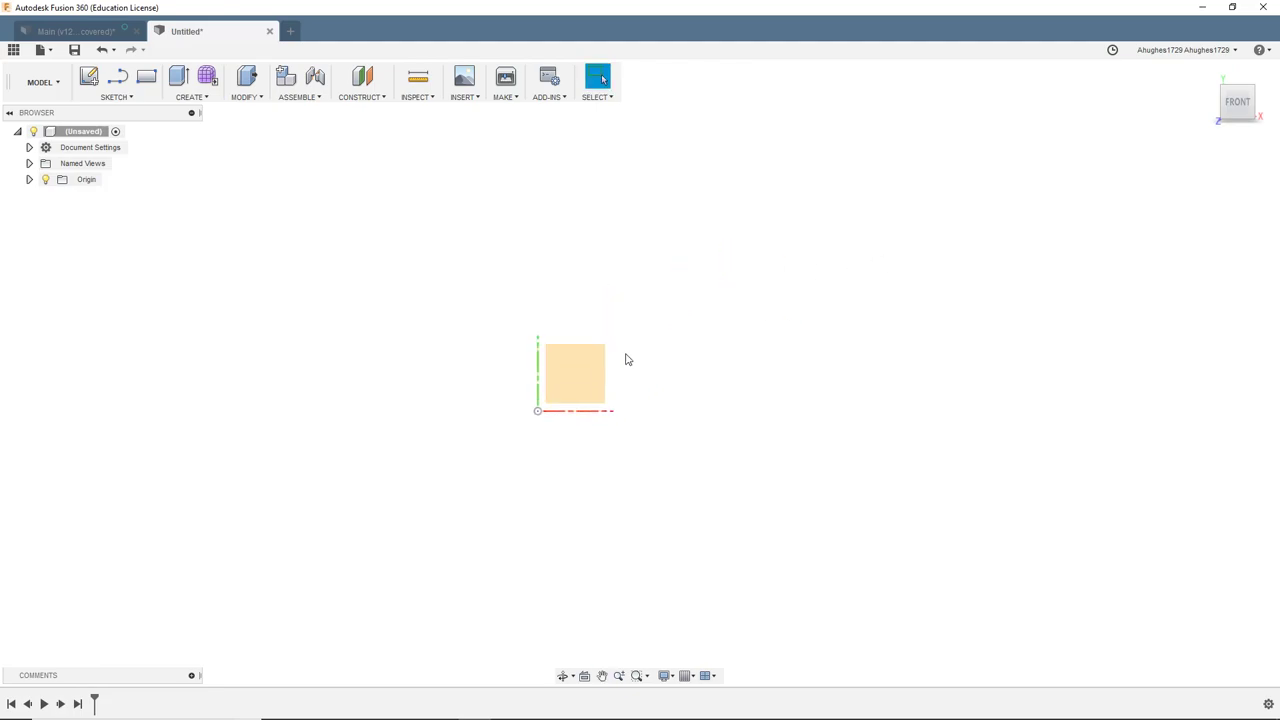
Attach the maxresdefault image as a canvas on the XY plane and scale it uniformly by about 21.98
click(472, 99)
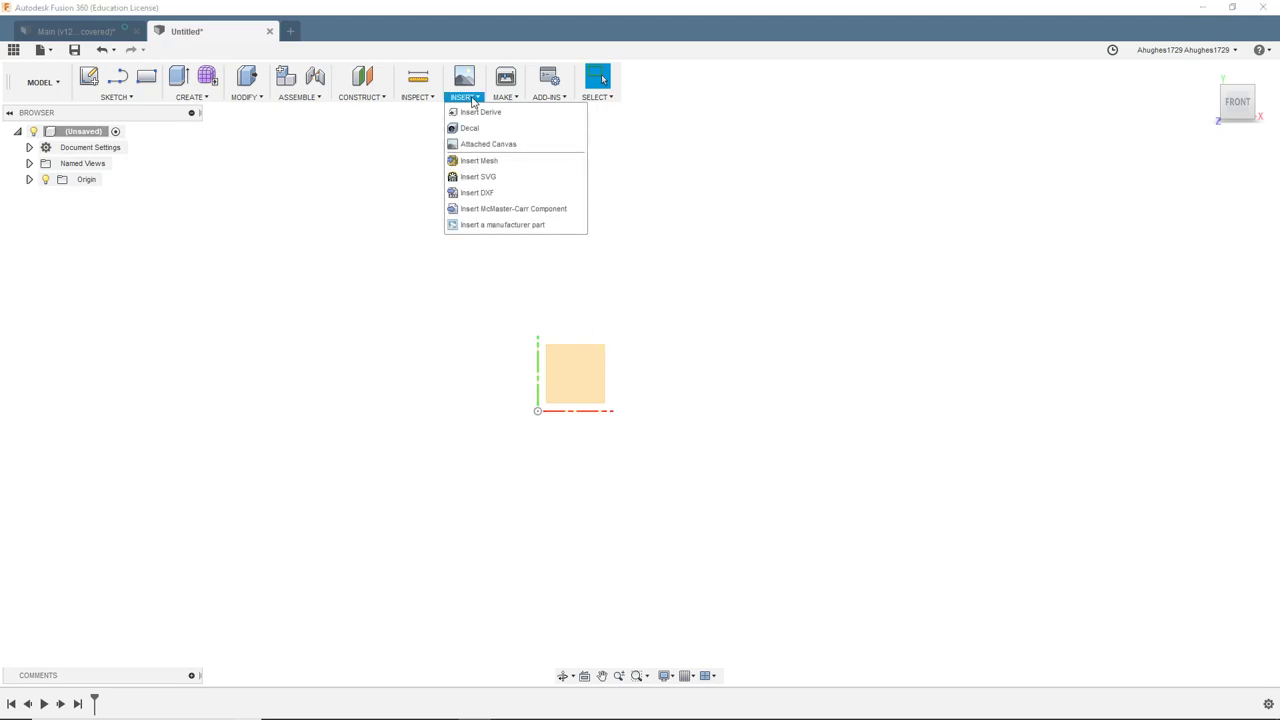
click(518, 151)
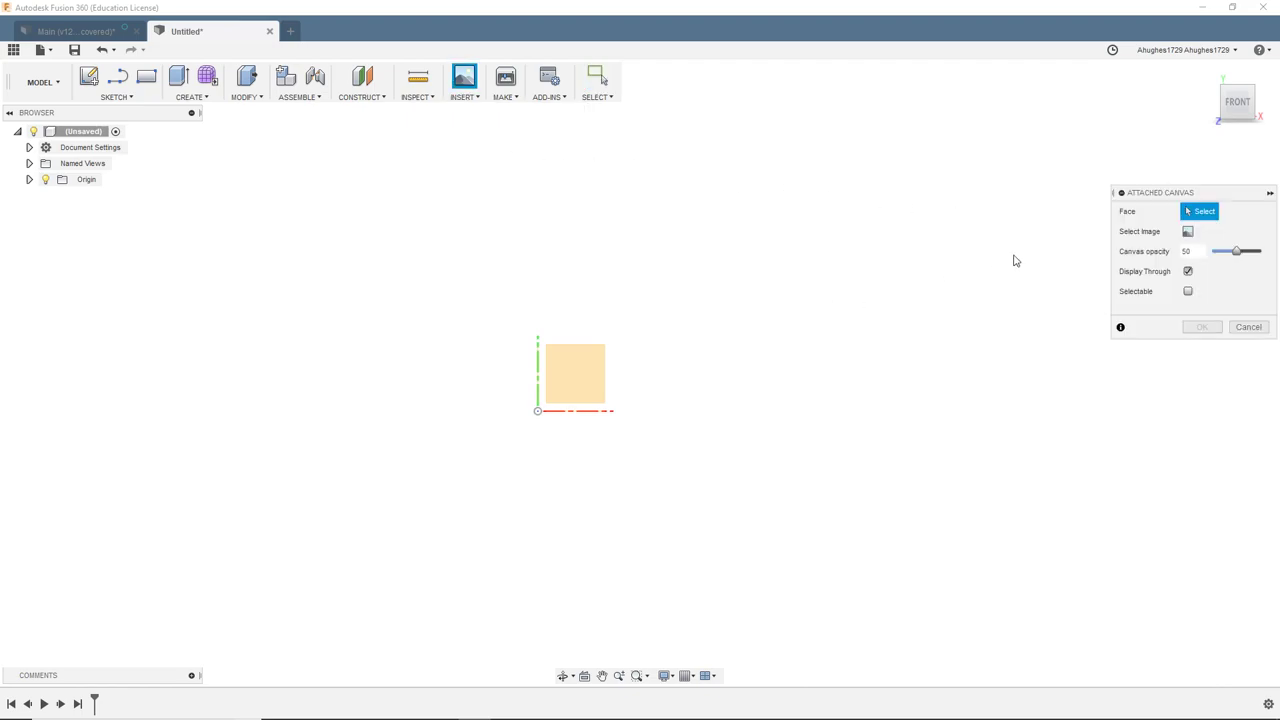
click(575, 383)
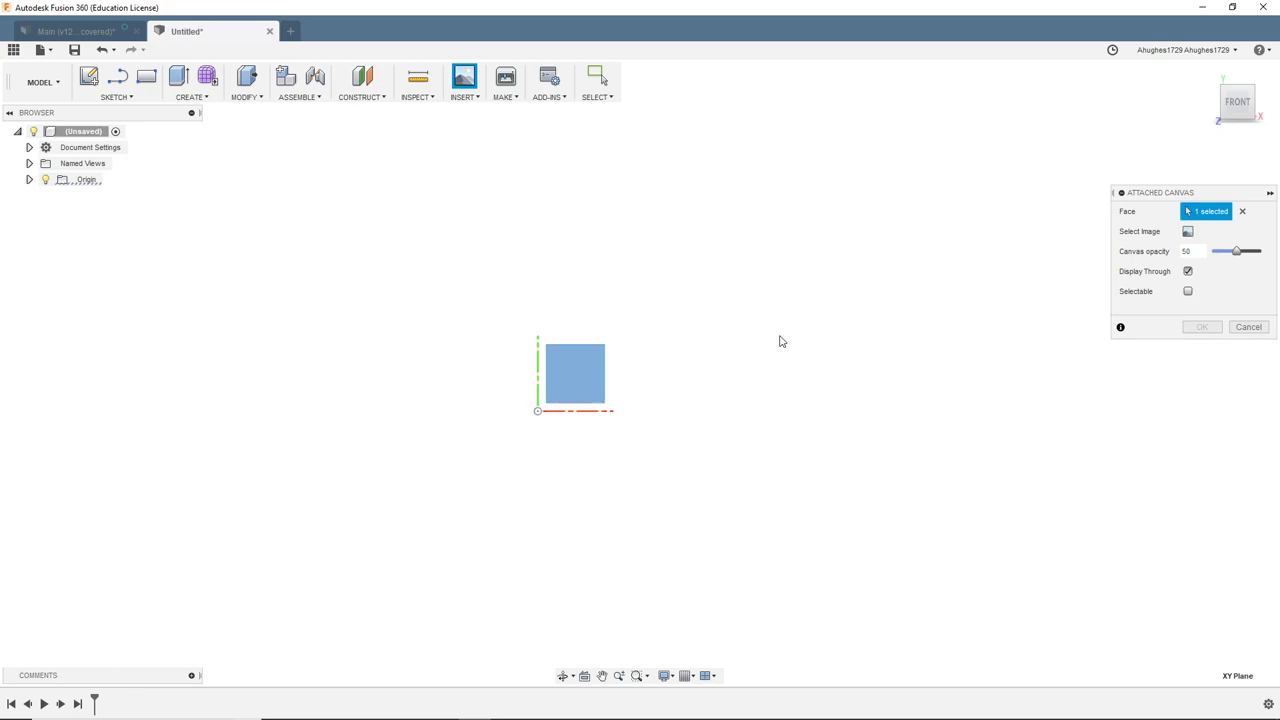
click(1190, 235)
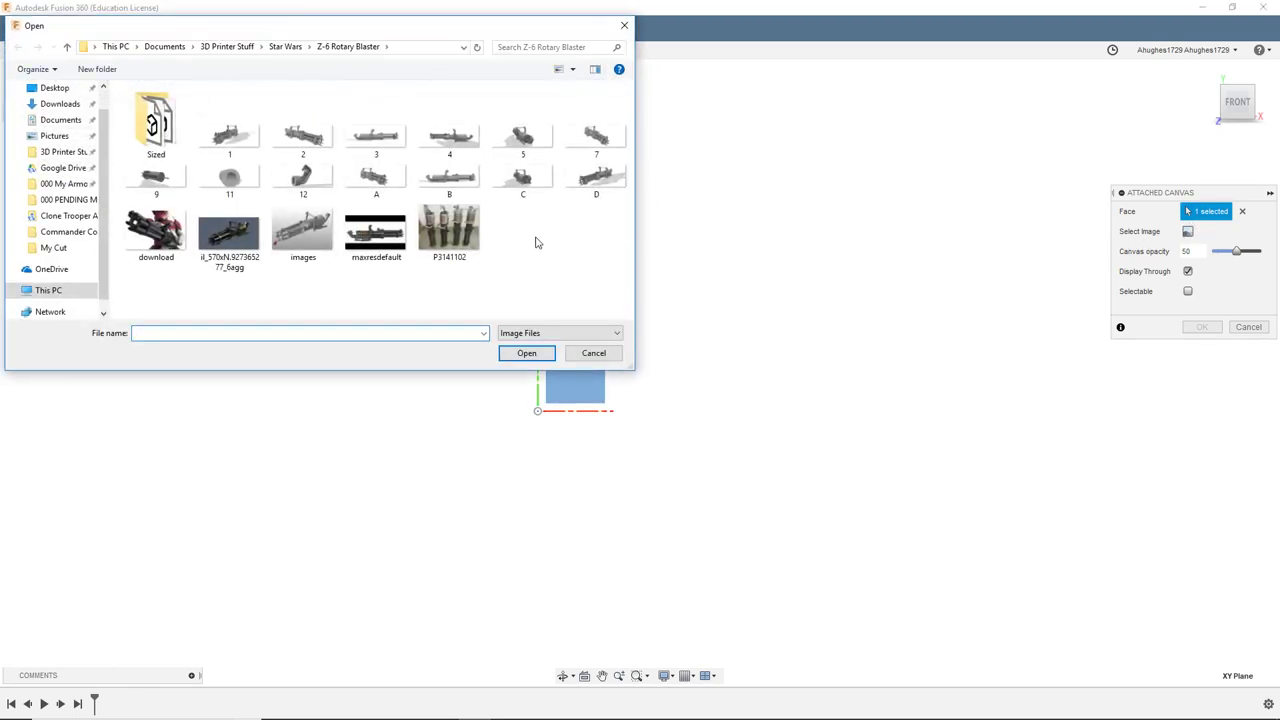
double_click(376, 257)
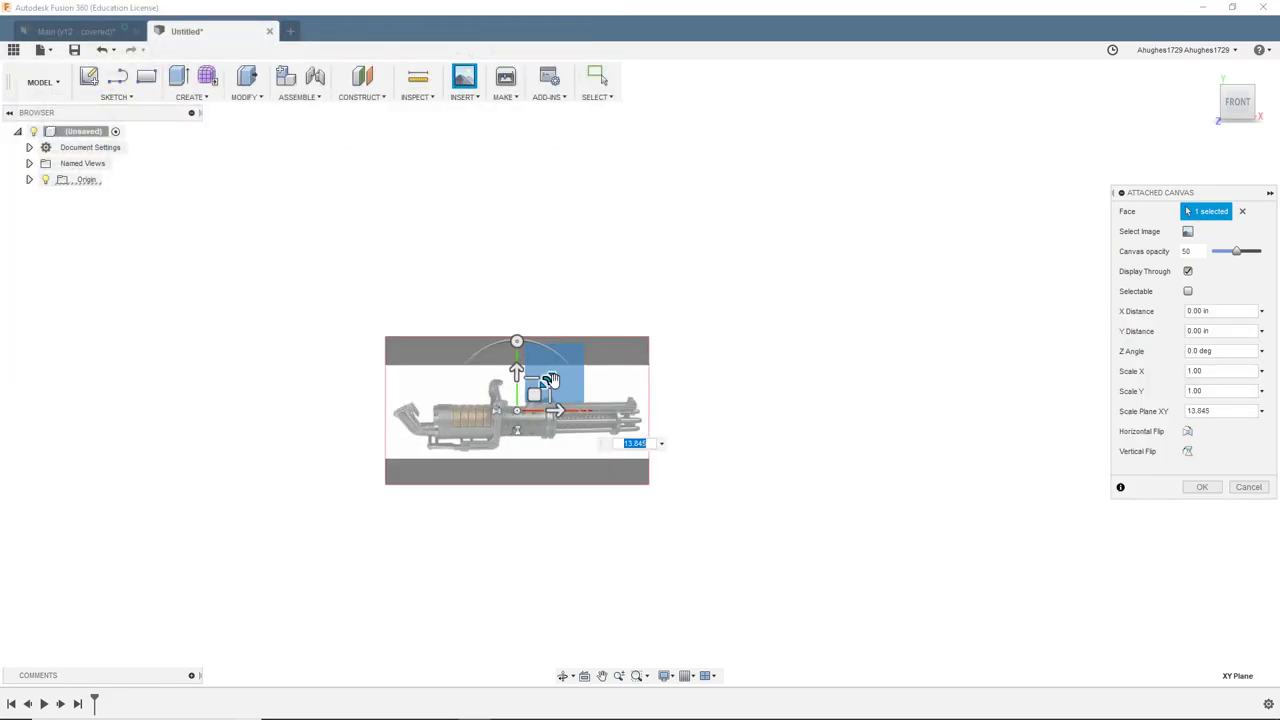
drag(553, 381, 572, 372)
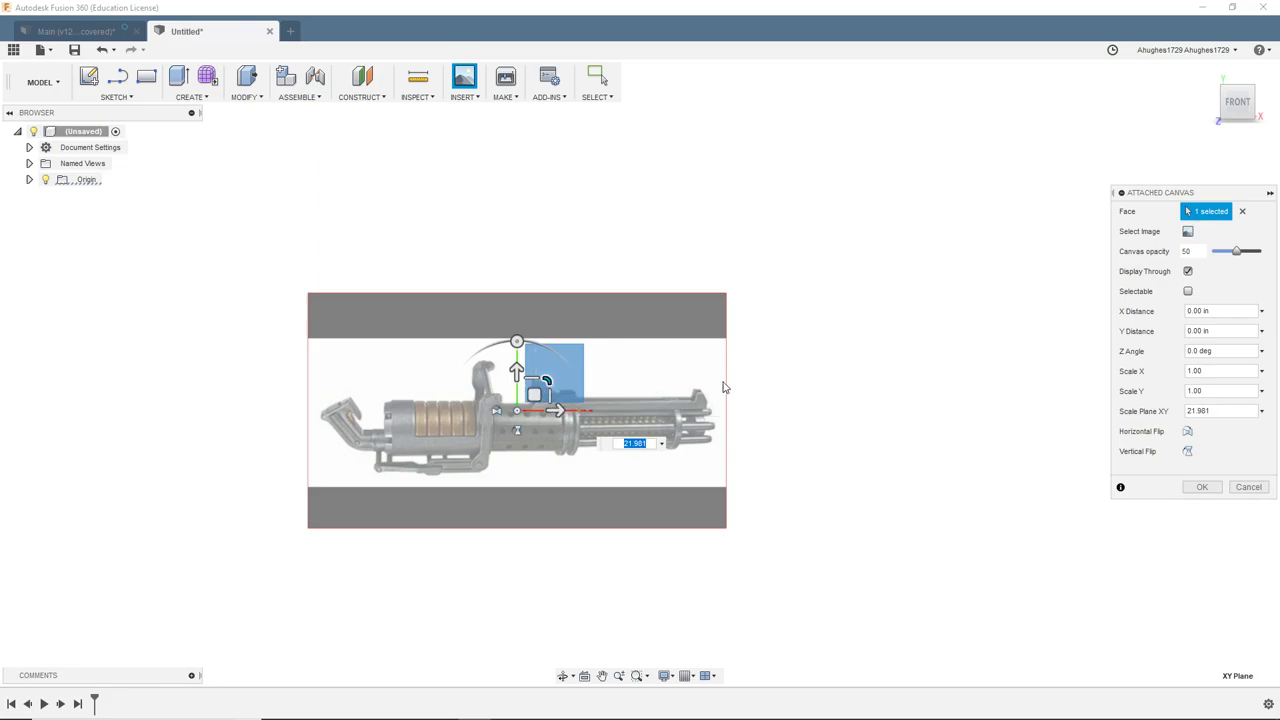
click(1202, 487)
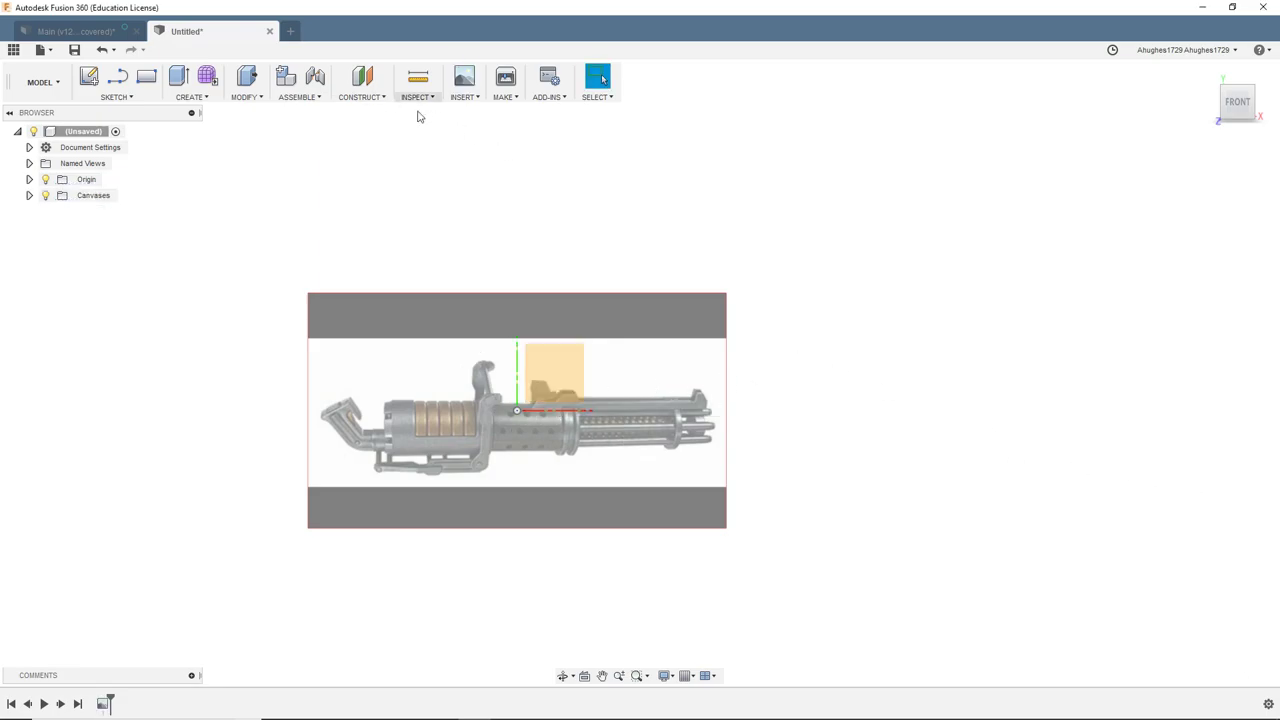
Attach the il_570xN blaster image as a second canvas on the XY plane, scaled uniformly by about 19.94
right_click(450, 128)
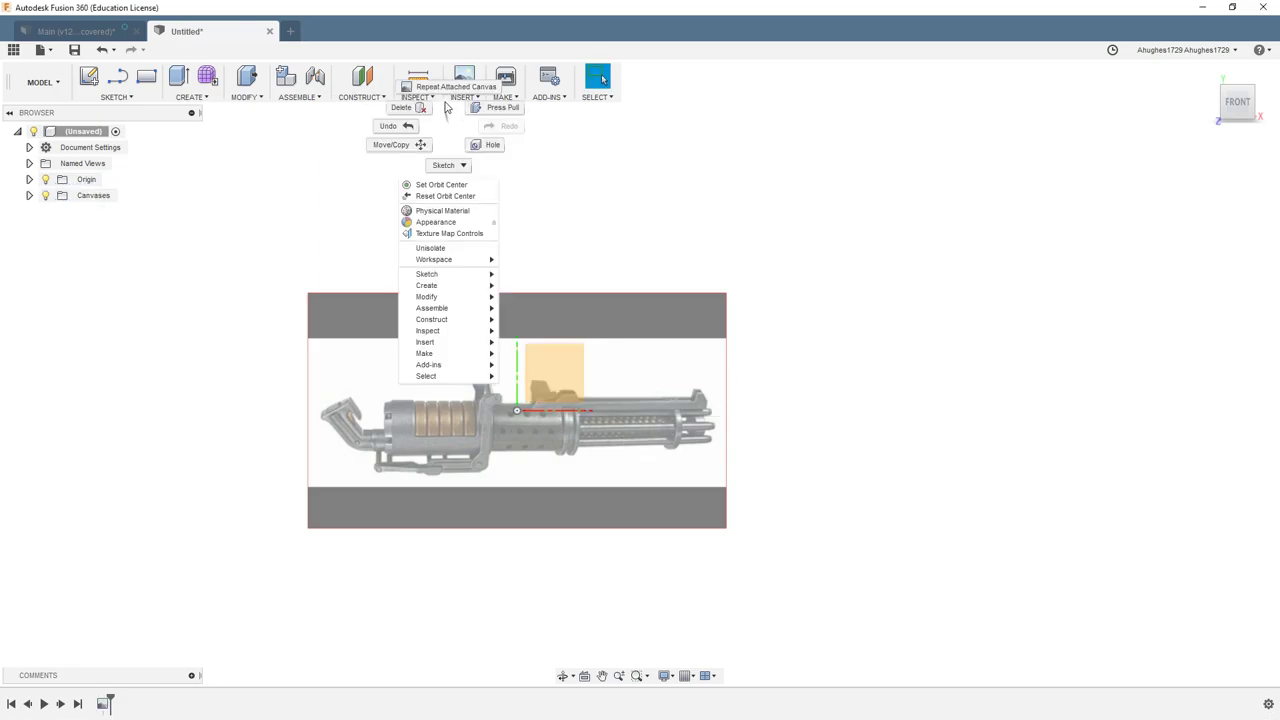
click(450, 96)
click(576, 356)
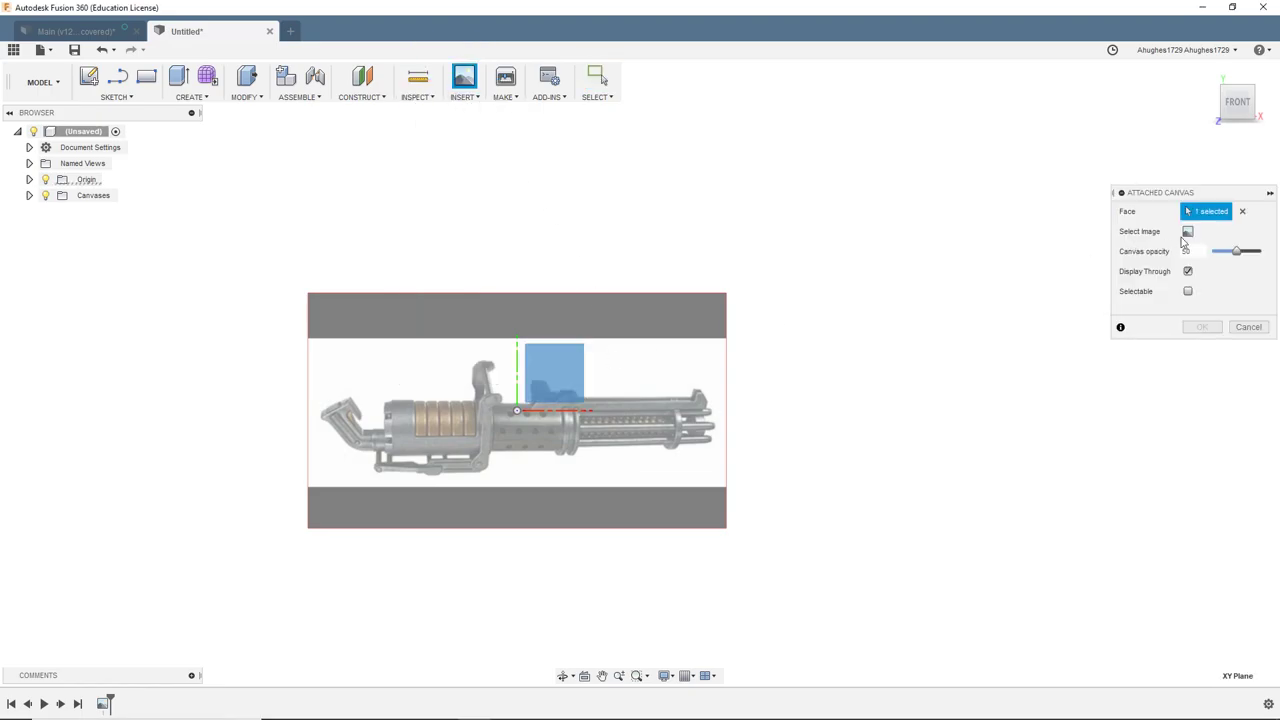
click(1186, 233)
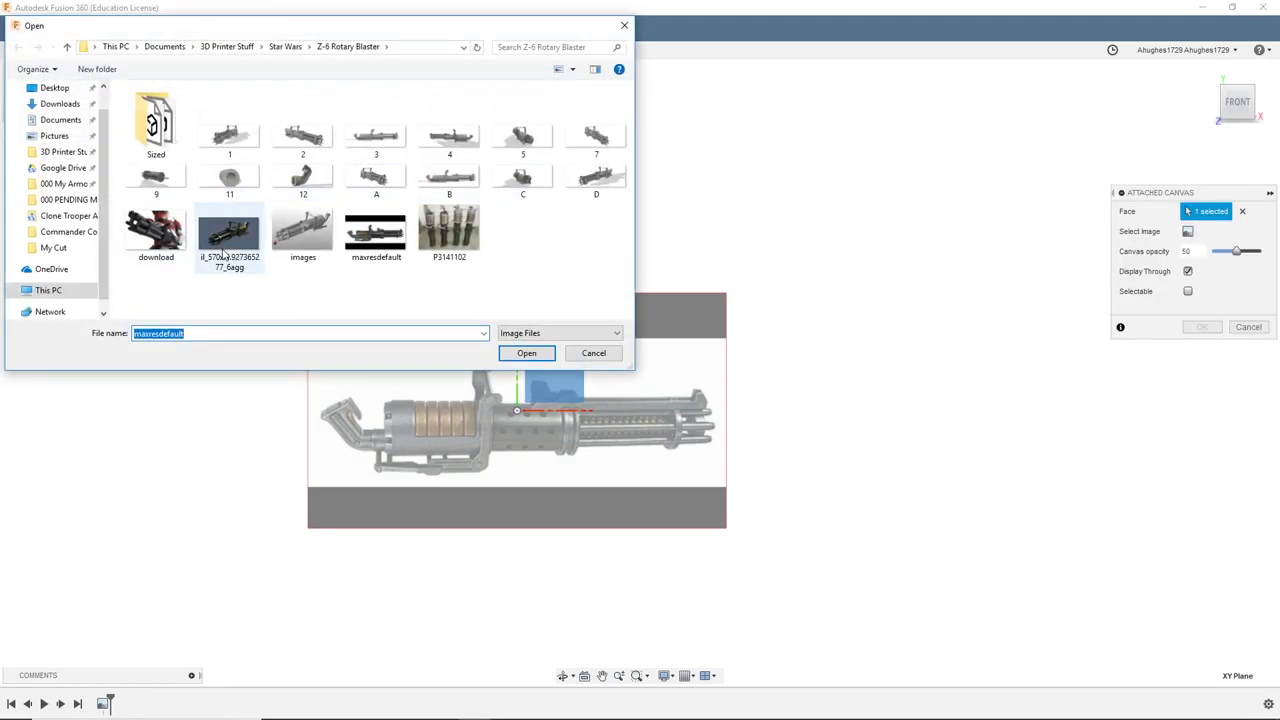
double_click(226, 245)
drag(547, 380, 735, 267)
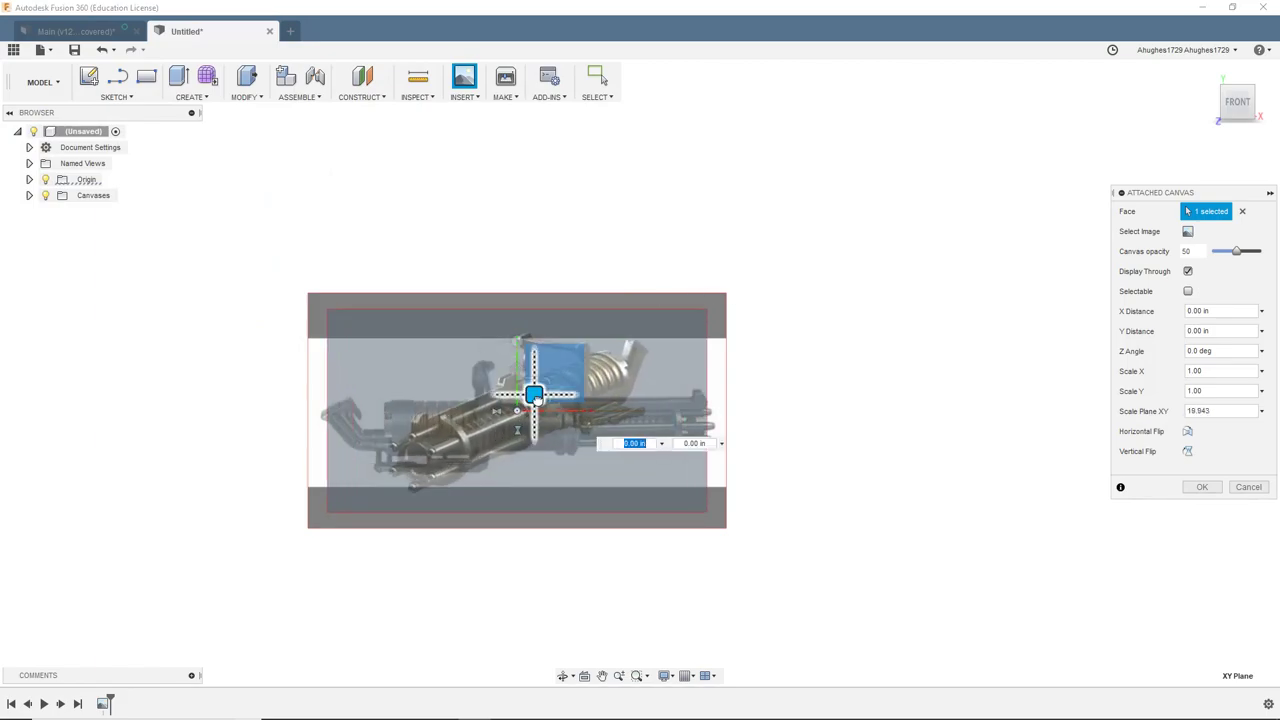
Offset the second canvas to about X 13.13 in and Y 8.11 in, clear of the side view, with 100 opacity
drag(534, 392, 897, 172)
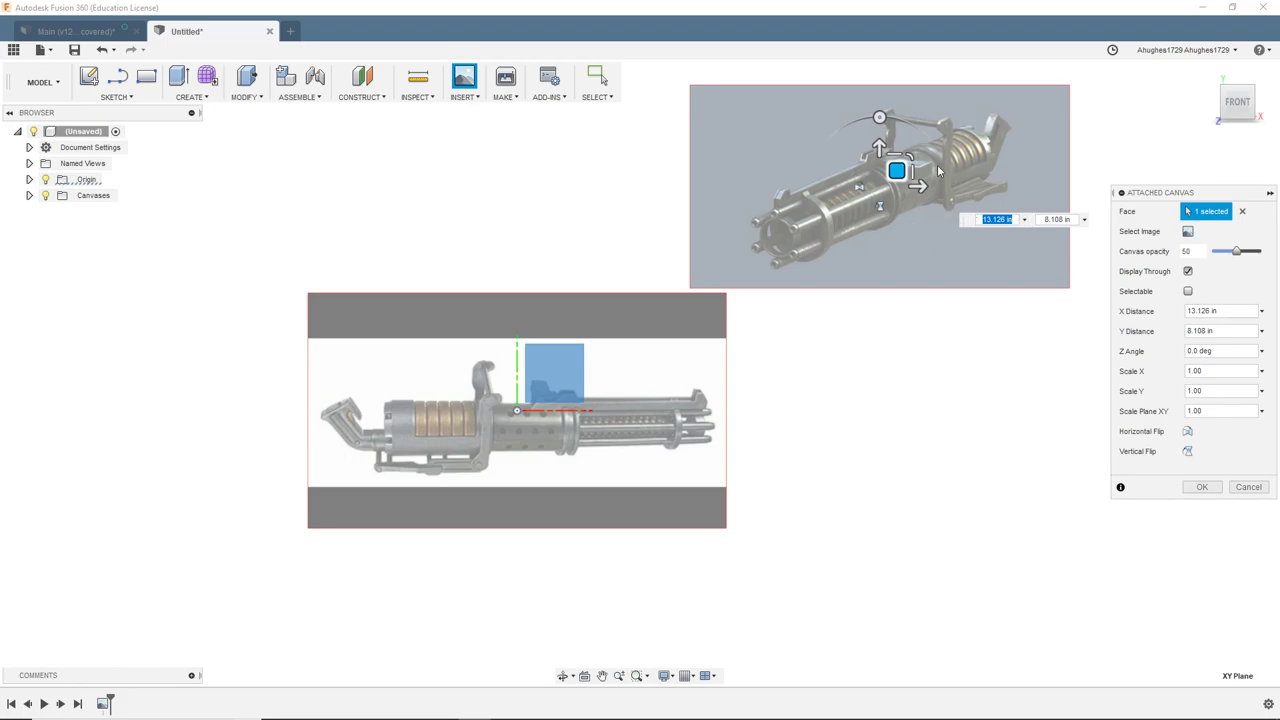
drag(1238, 252, 1276, 255)
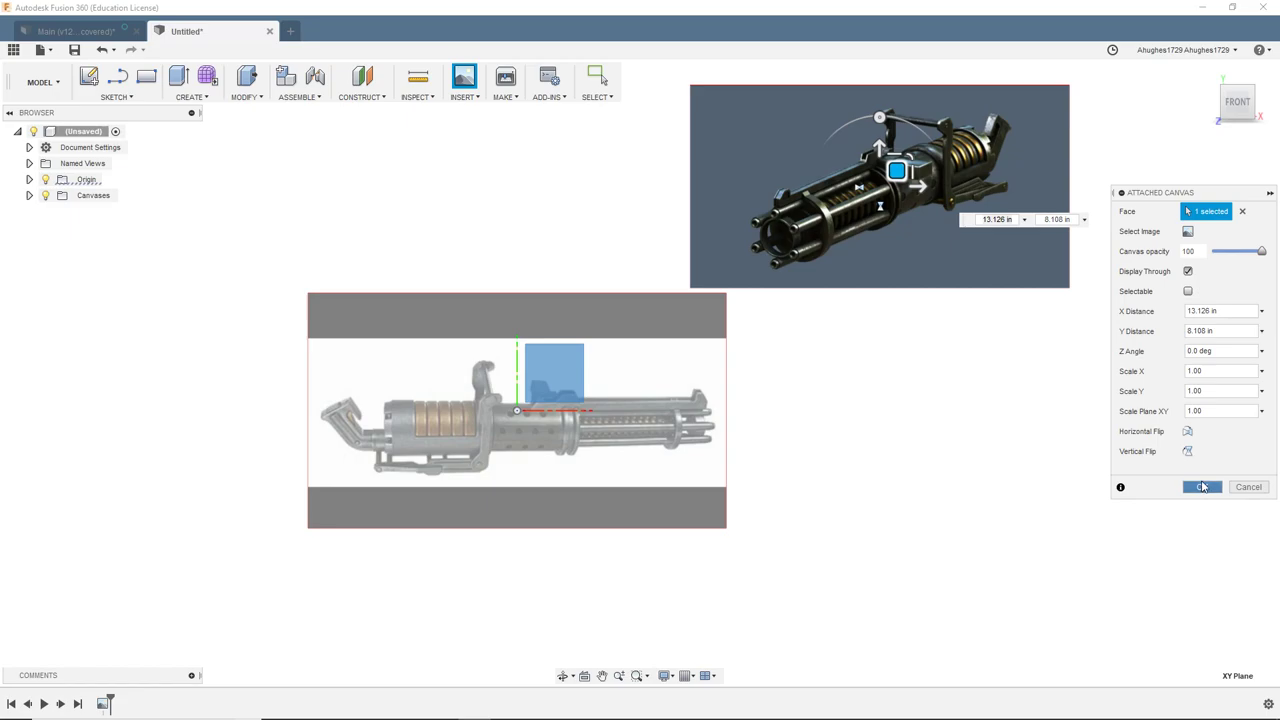
click(1202, 487)
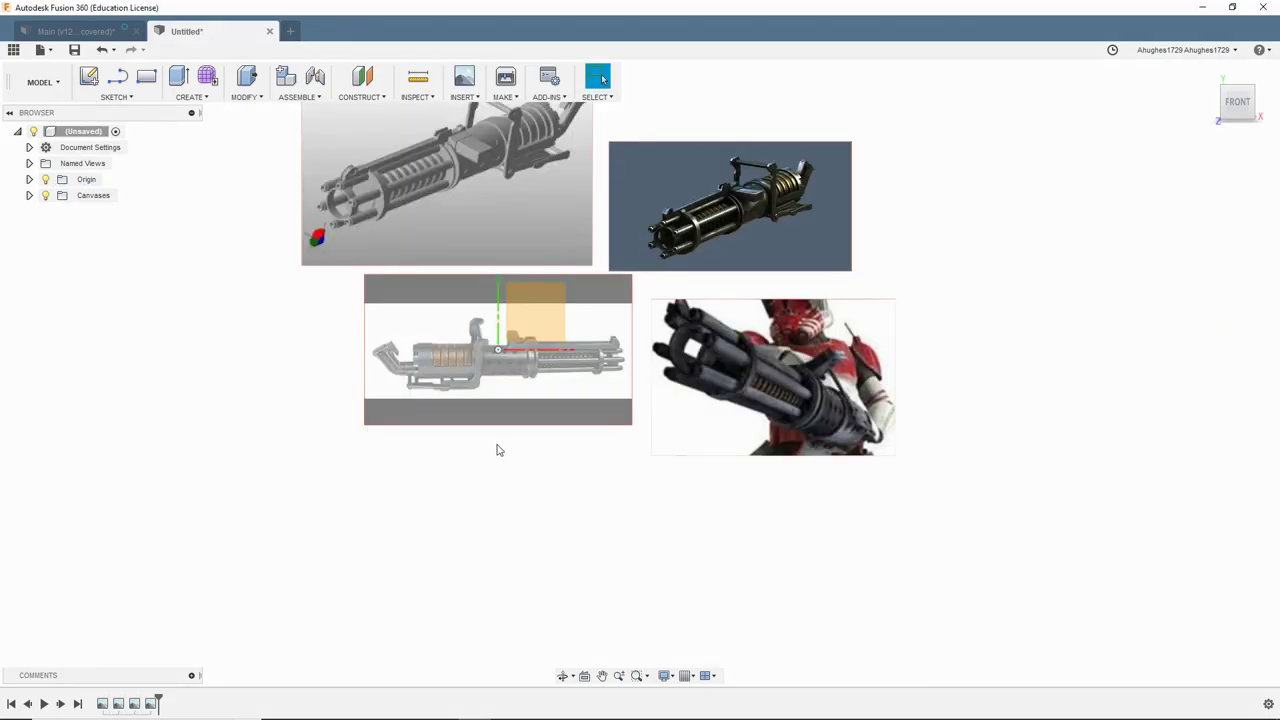
In the finished Main design, measure the distance from the rear edge of the main body to the barrel tip
middle_drag(574, 449, 650, 507)
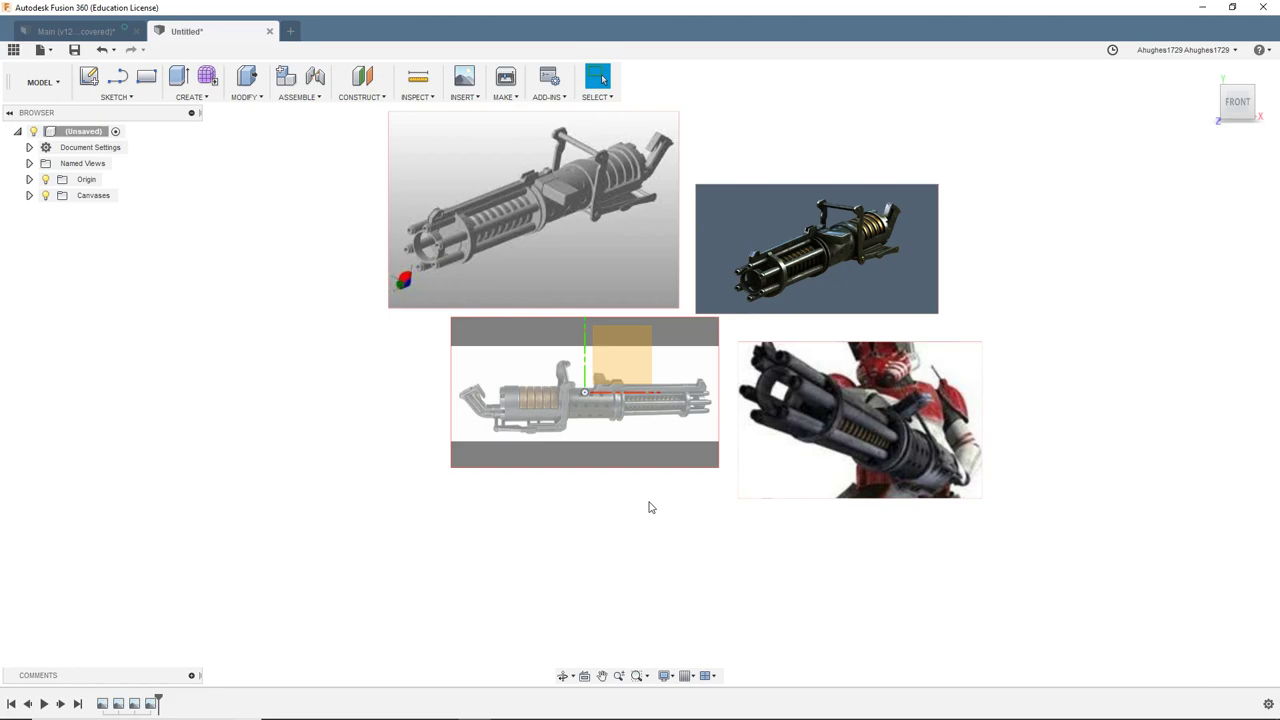
click(101, 33)
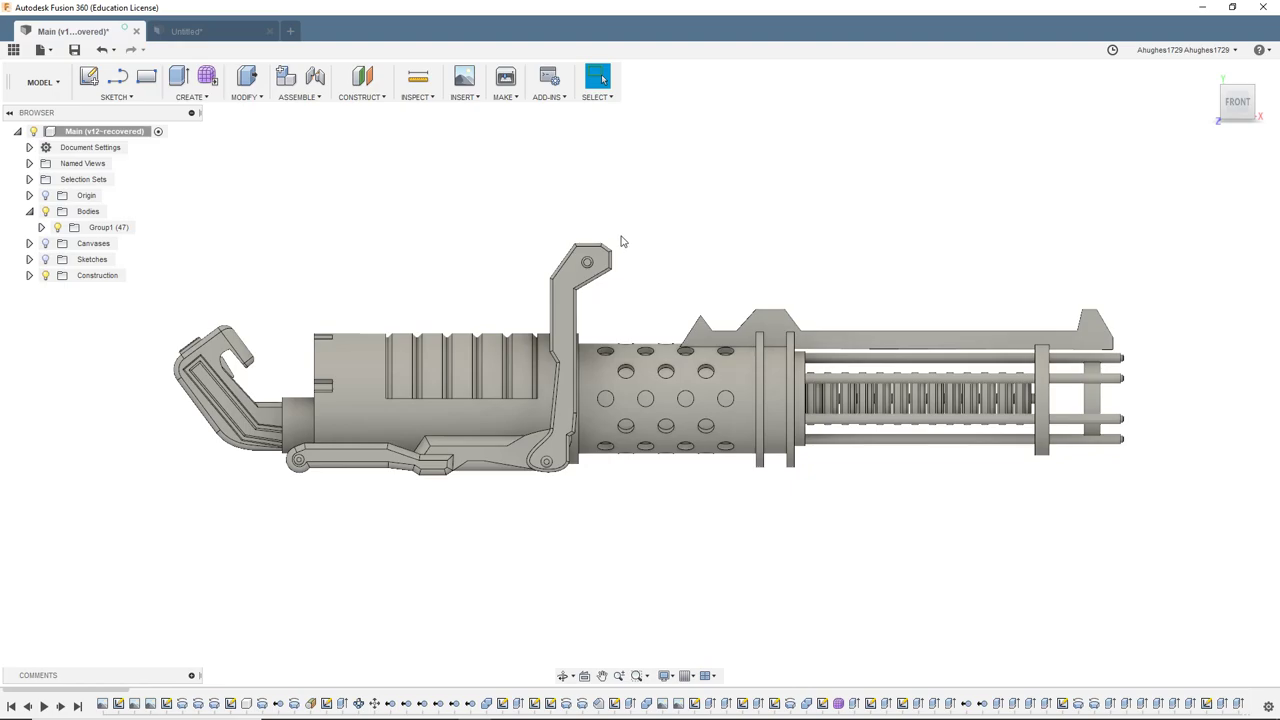
click(418, 78)
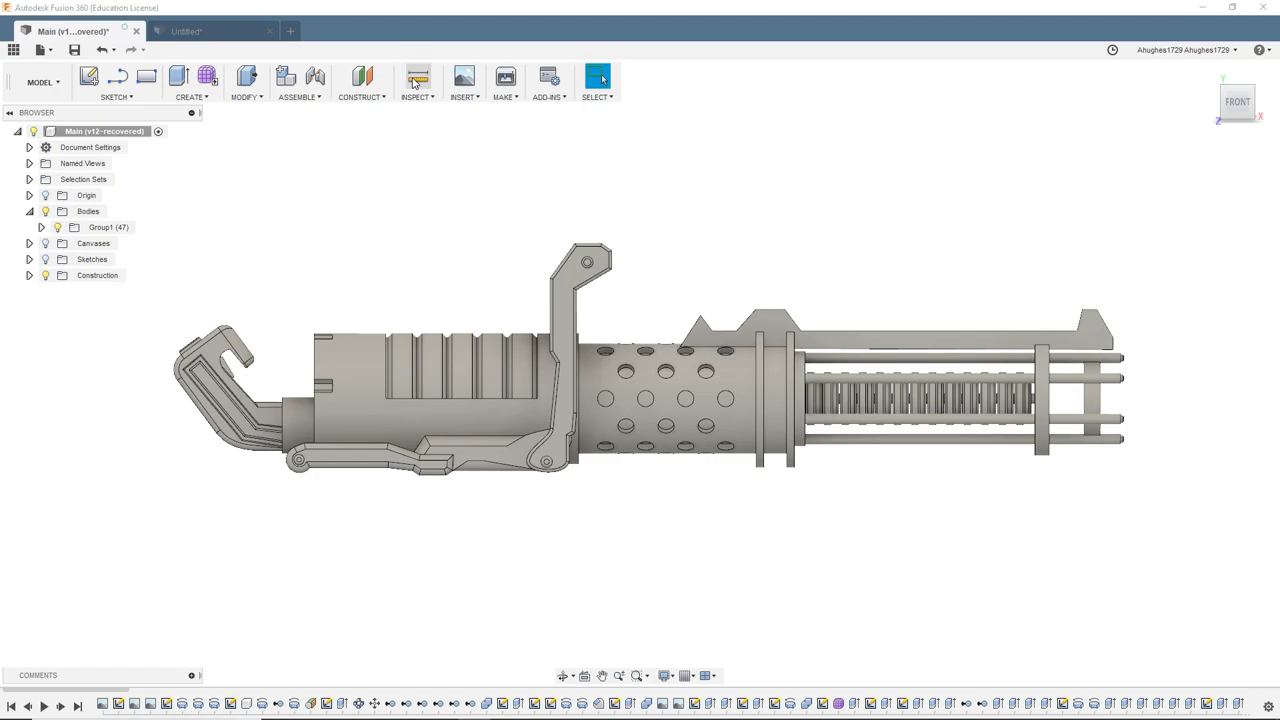
click(316, 380)
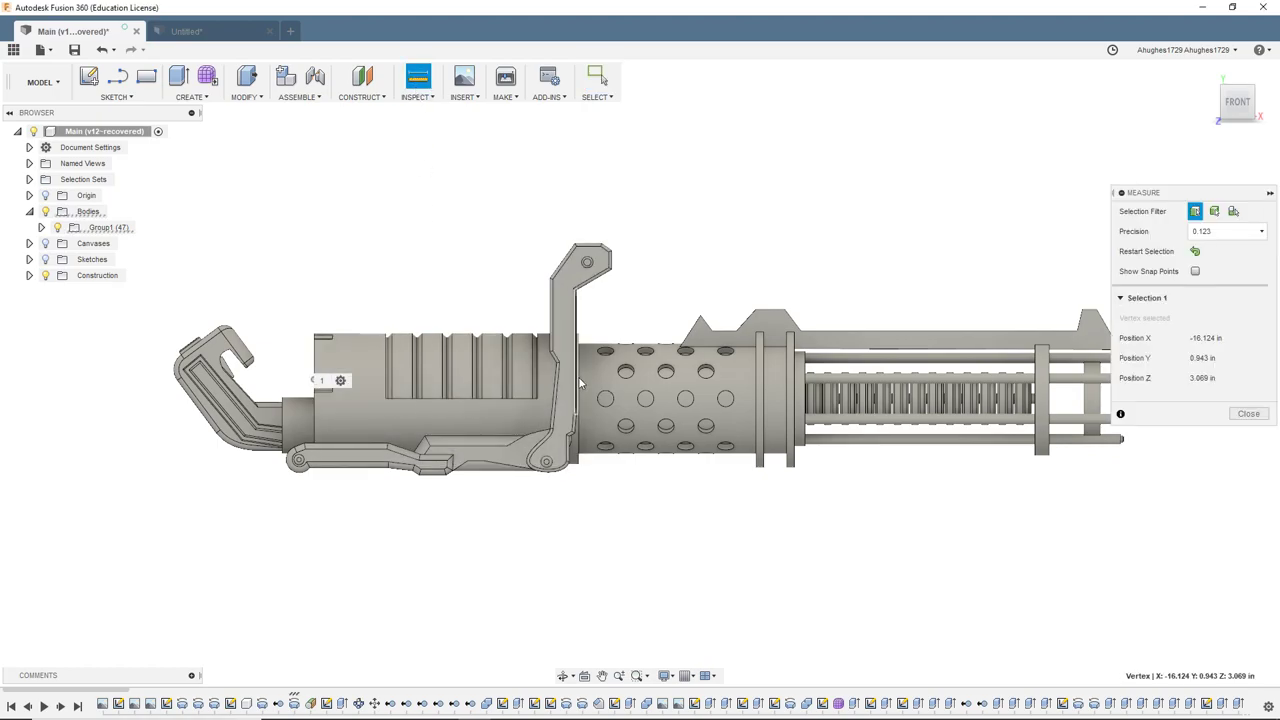
middle_drag(828, 312, 741, 306)
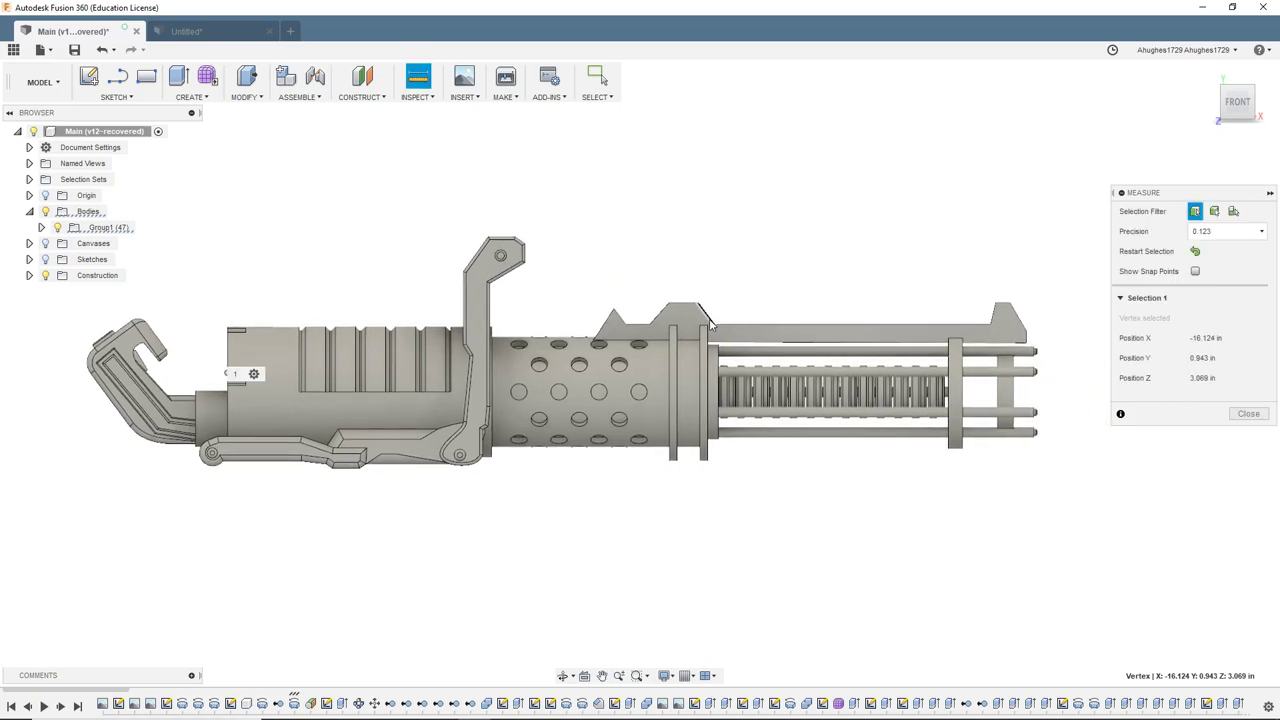
click(1039, 374)
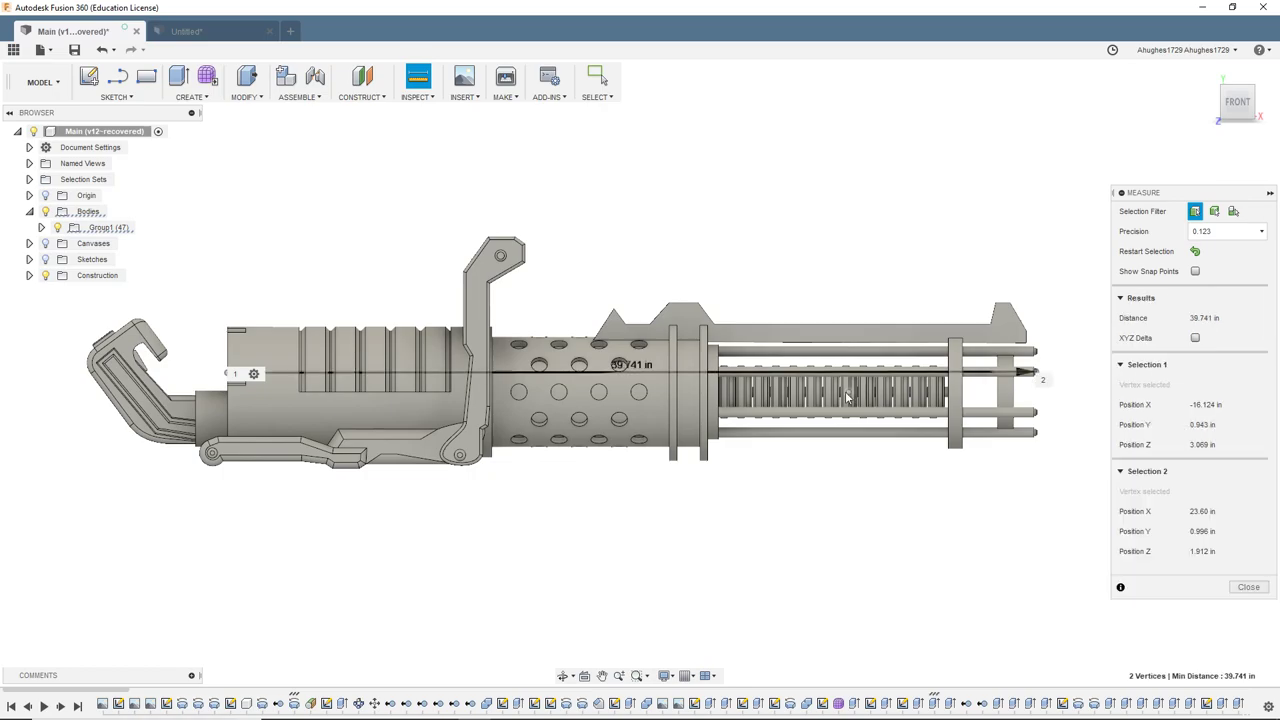
scroll(669, 383, up, 3)
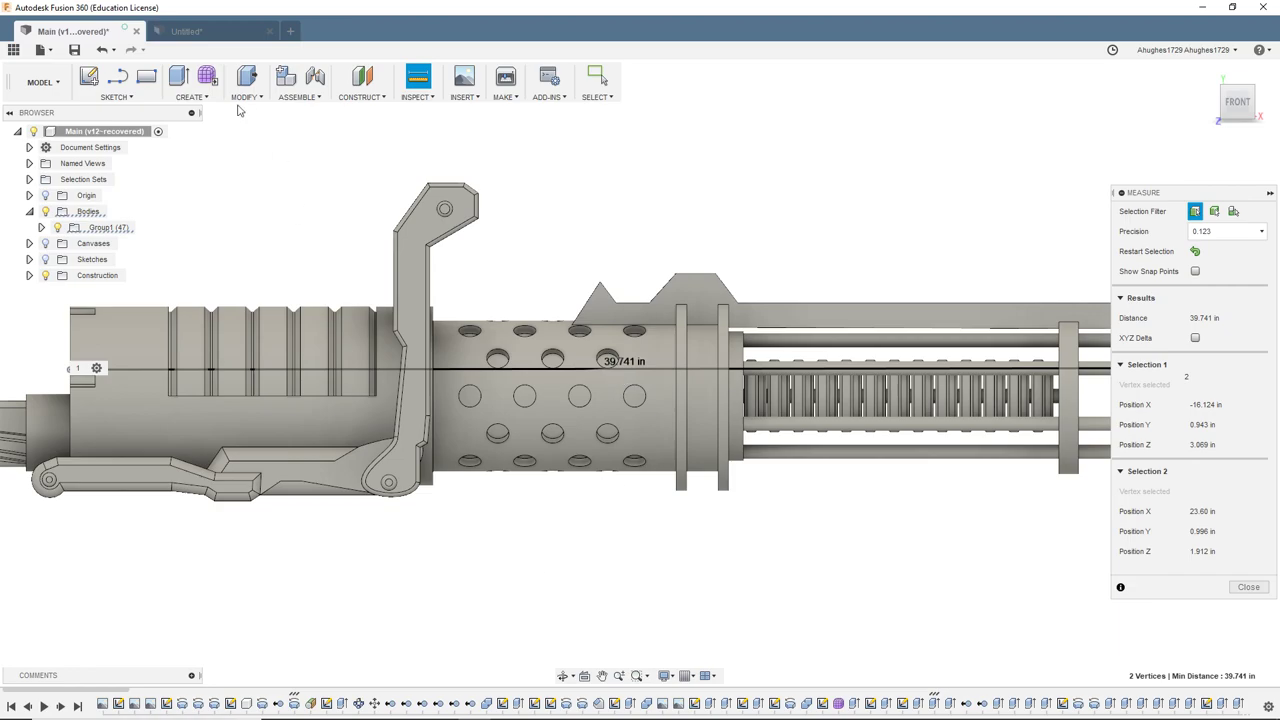
In the untitled design, start a sketch on the XY plane and draw a 40 in horizontal line from the origin toward negative X
click(214, 34)
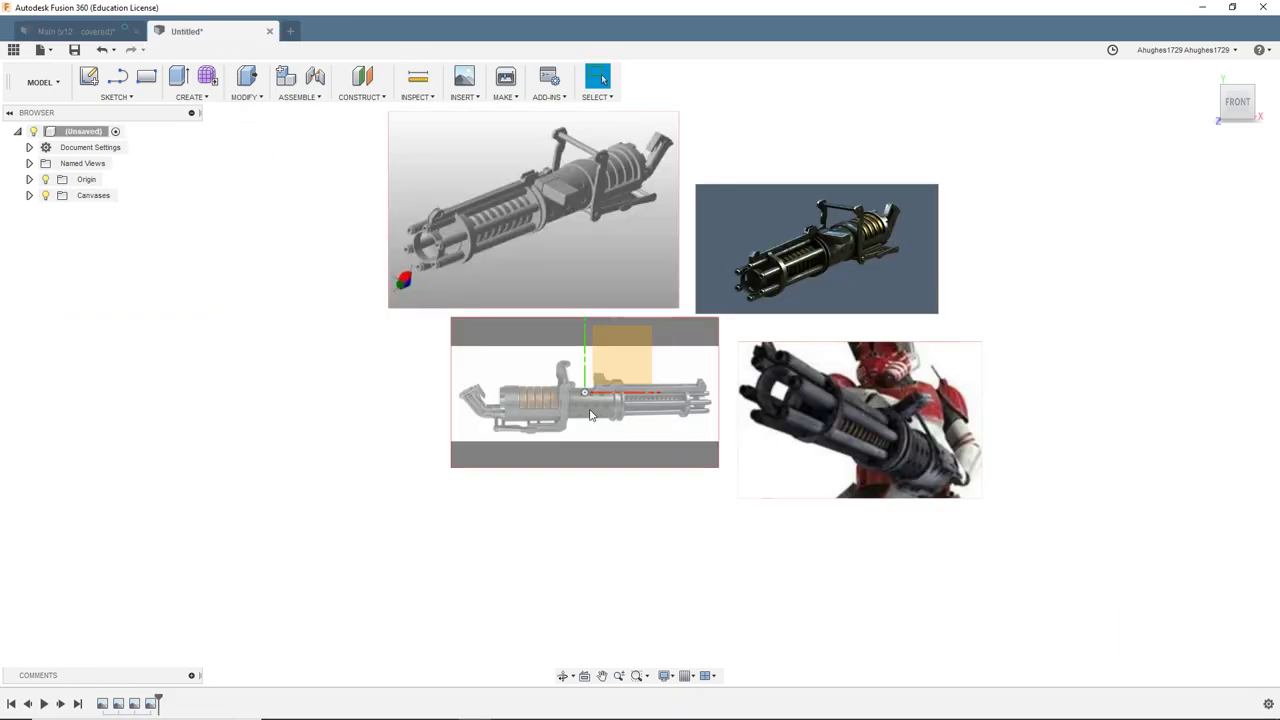
click(86, 80)
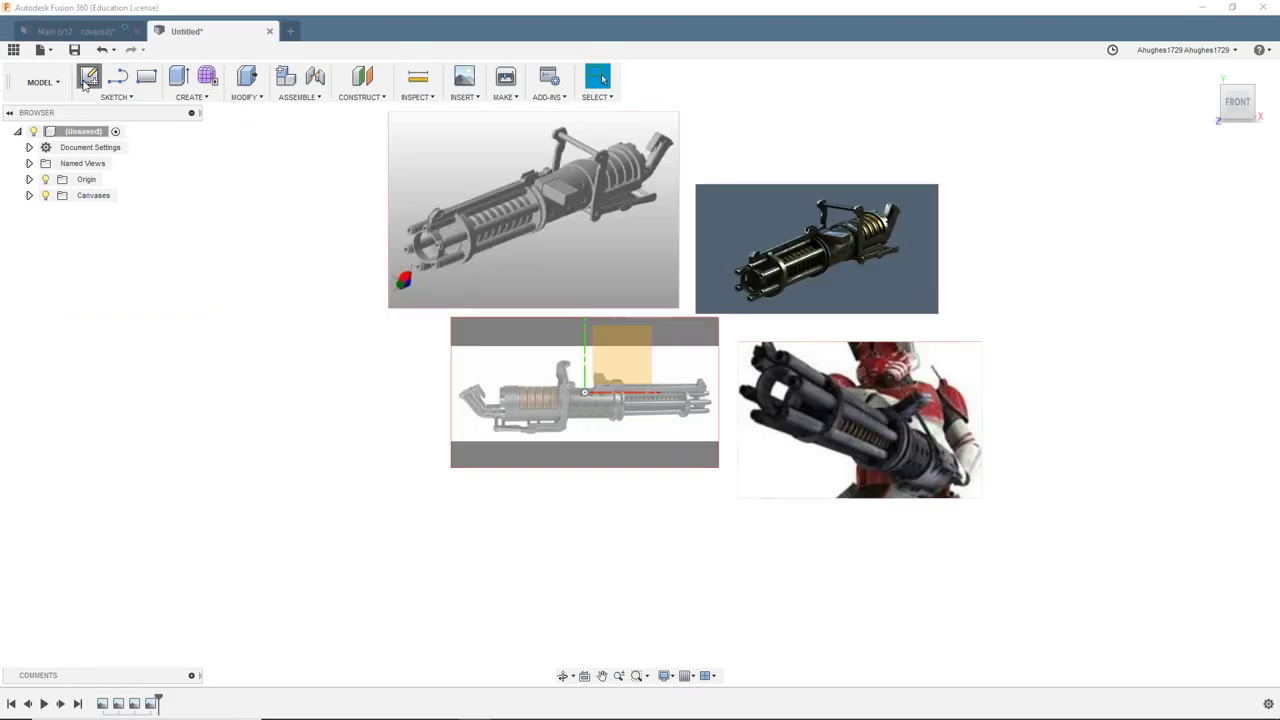
click(602, 346)
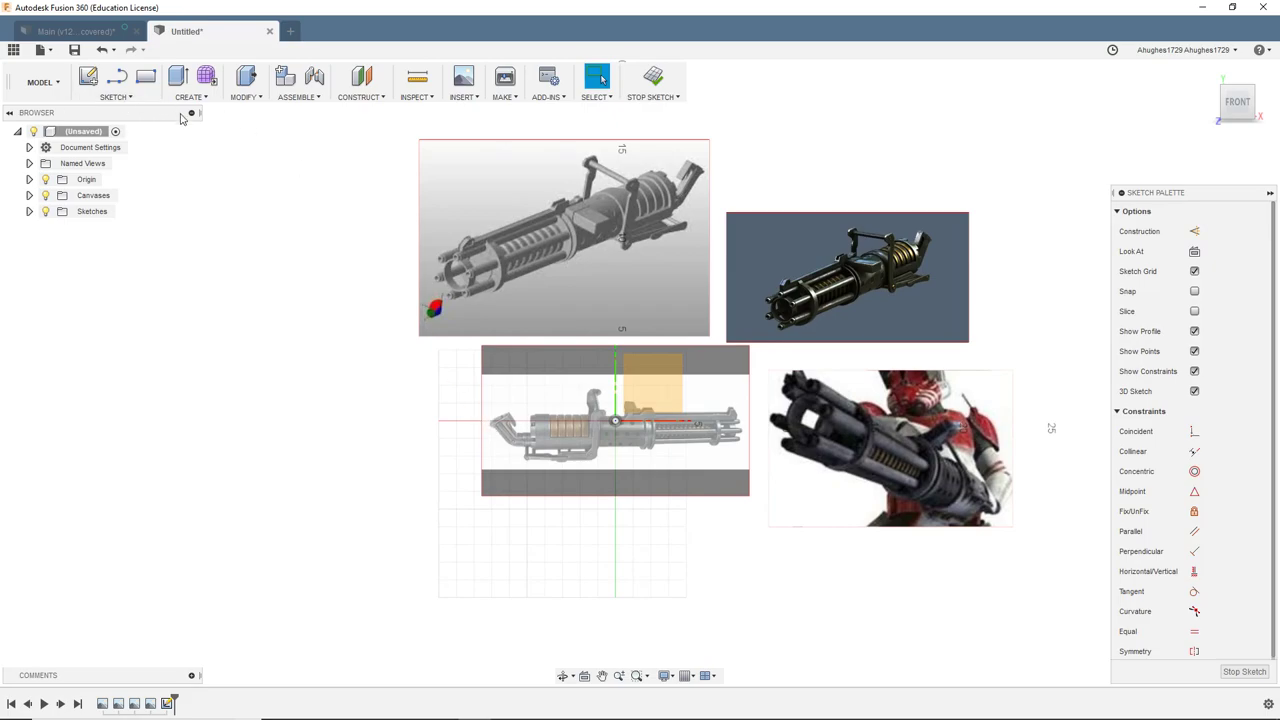
key(l)
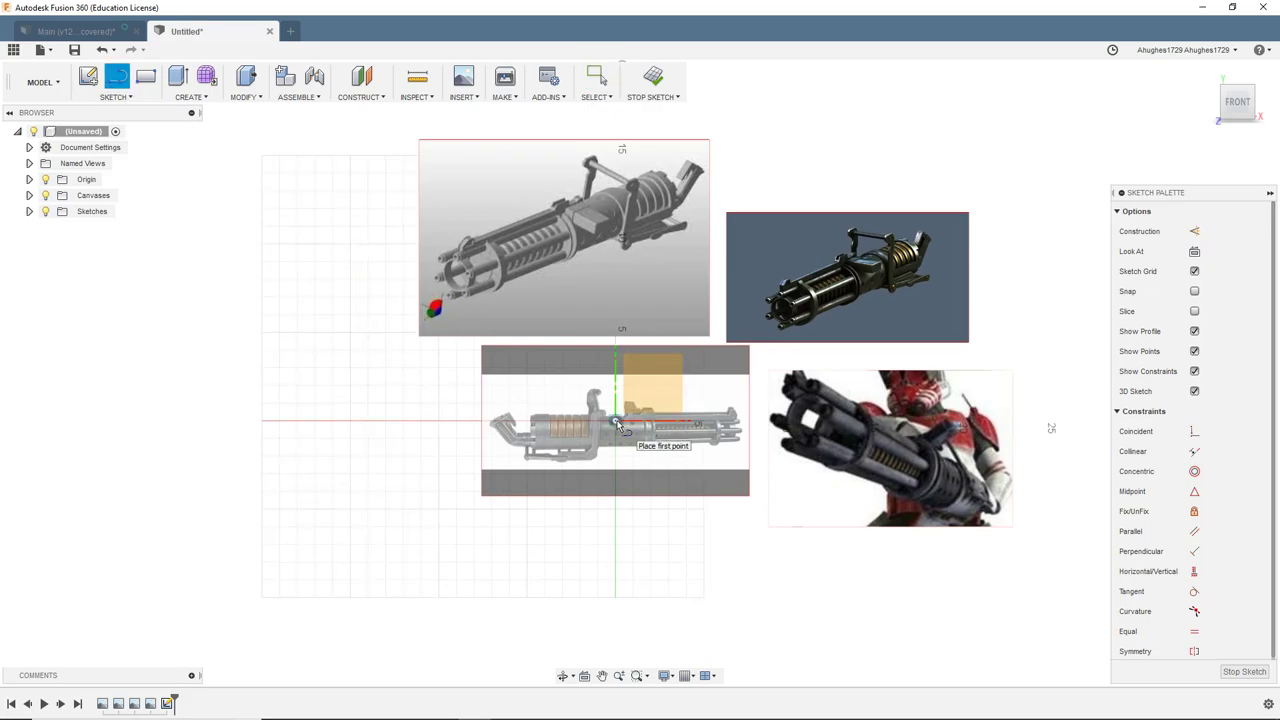
click(617, 420)
scroll(484, 420, down, 2)
text(40)
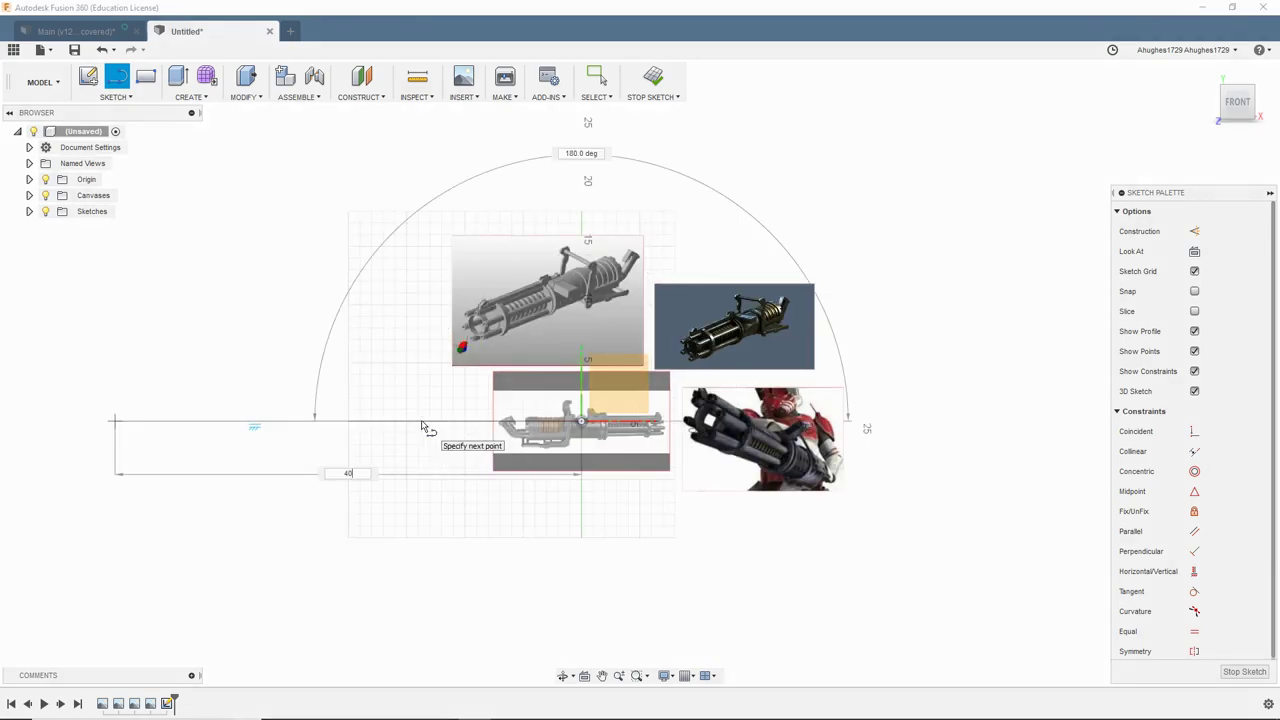
text(40)
key(Return)
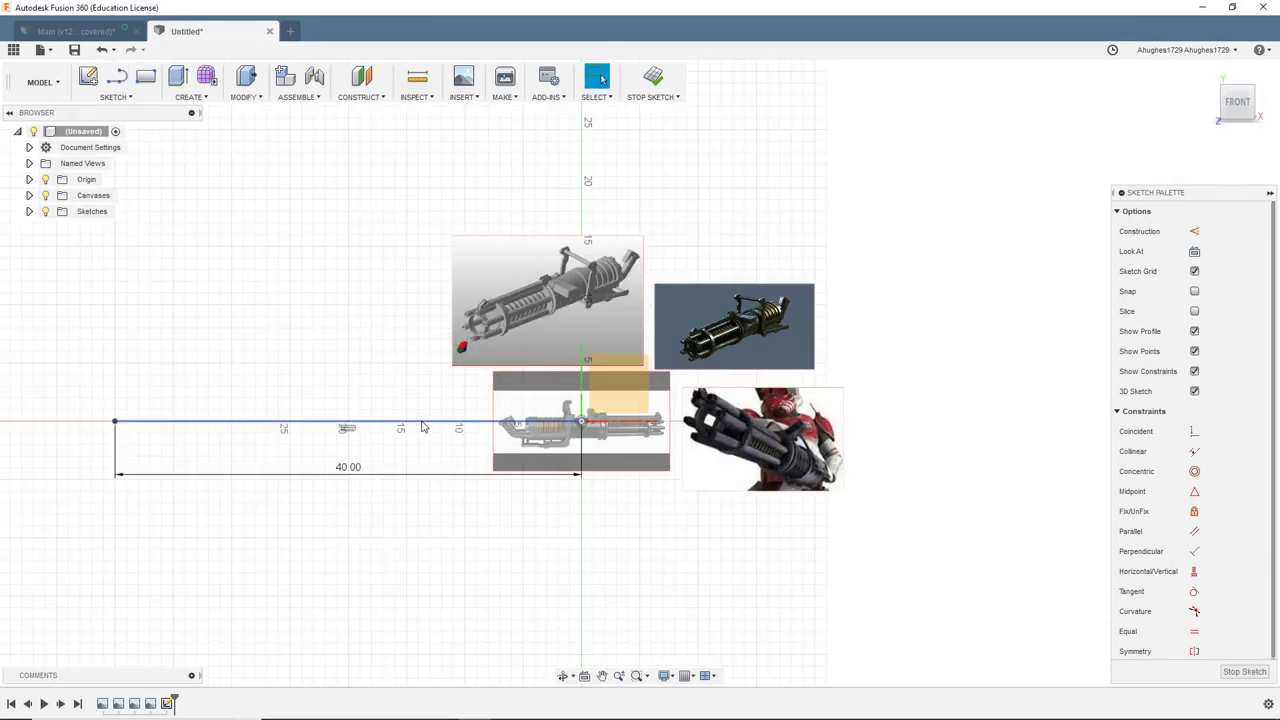
key(Escape)
Edit the maxresdefault canvas and enlarge it uniformly by about 3.44 to approach the 40 in reference line
scroll(405, 429, down, 2)
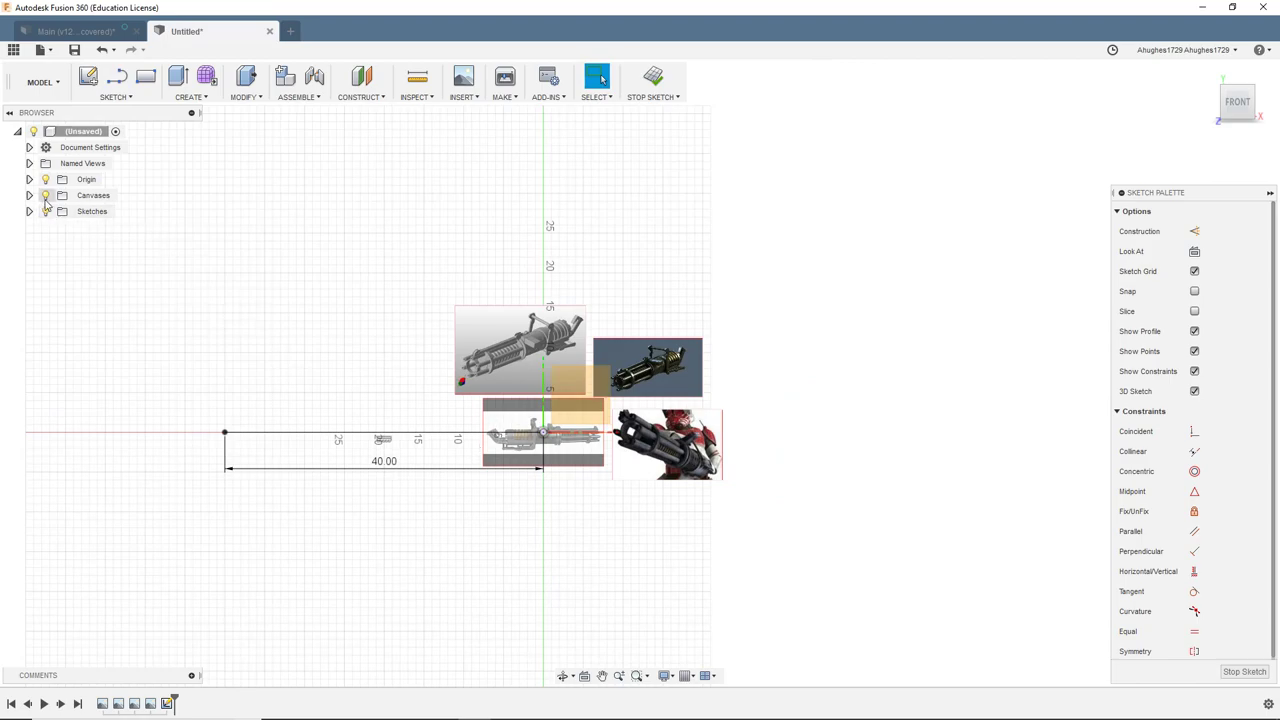
click(30, 195)
click(107, 213)
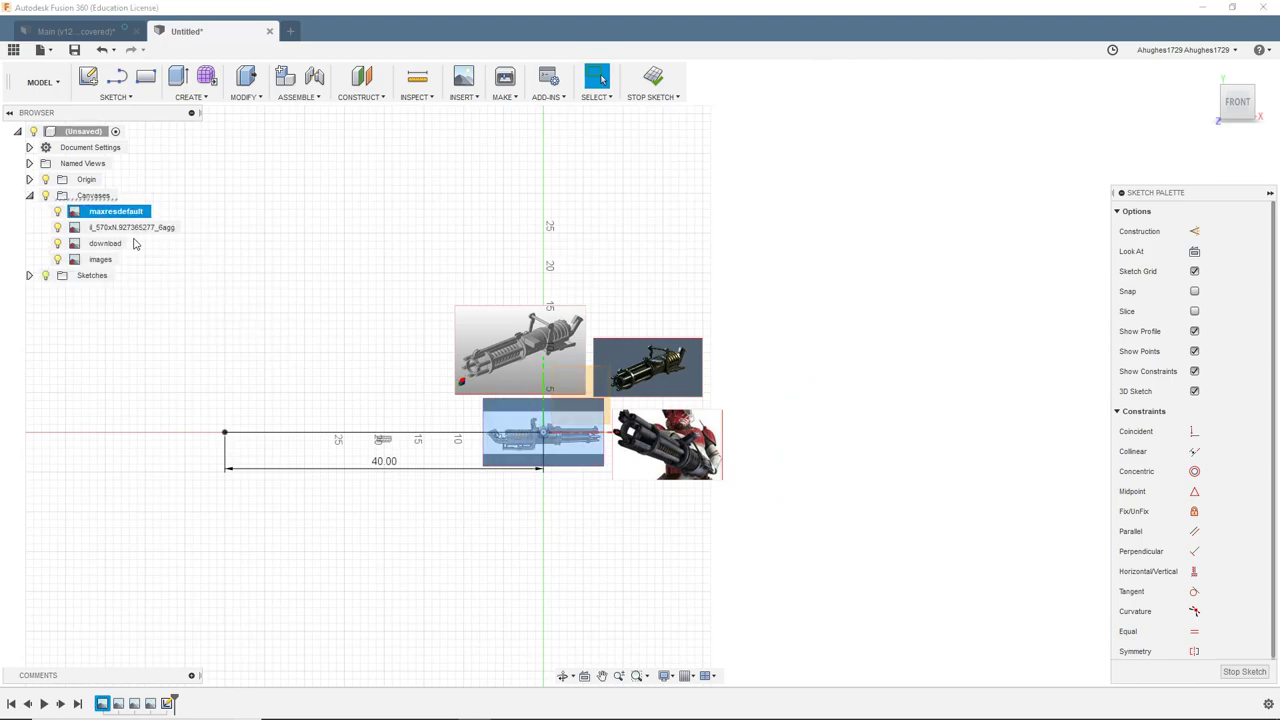
right_click(128, 213)
click(150, 238)
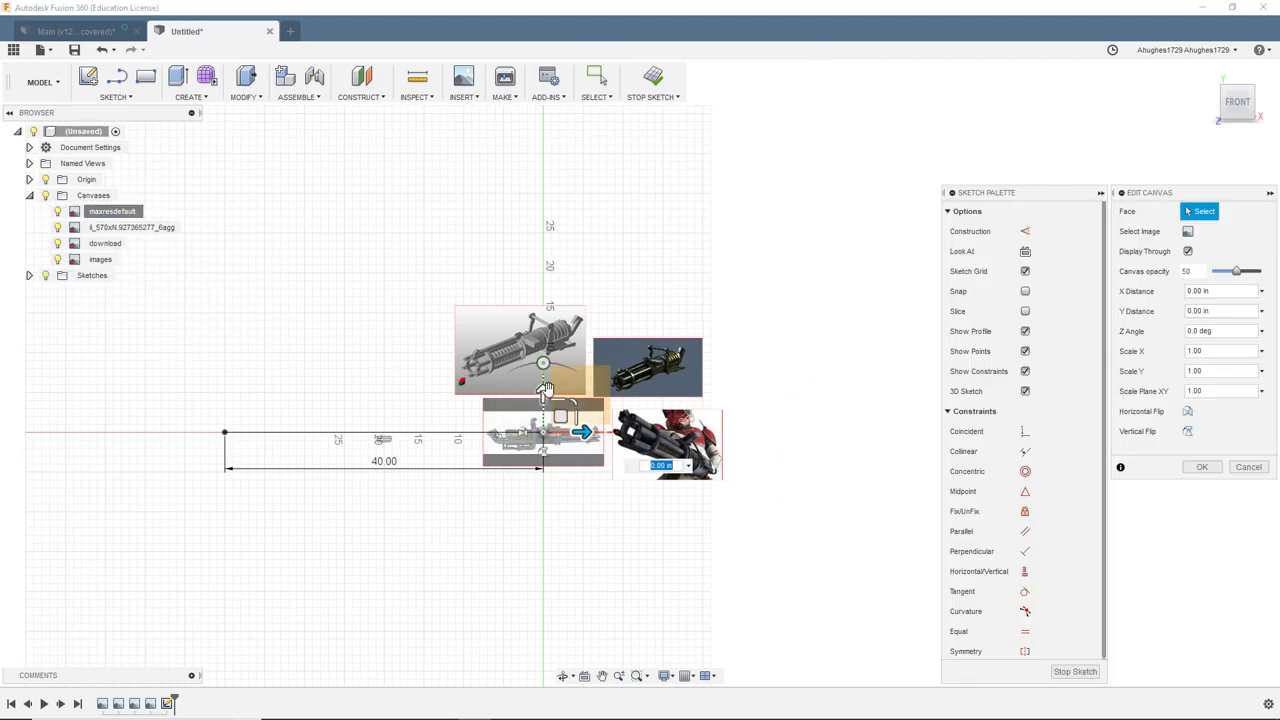
drag(573, 403, 711, 340)
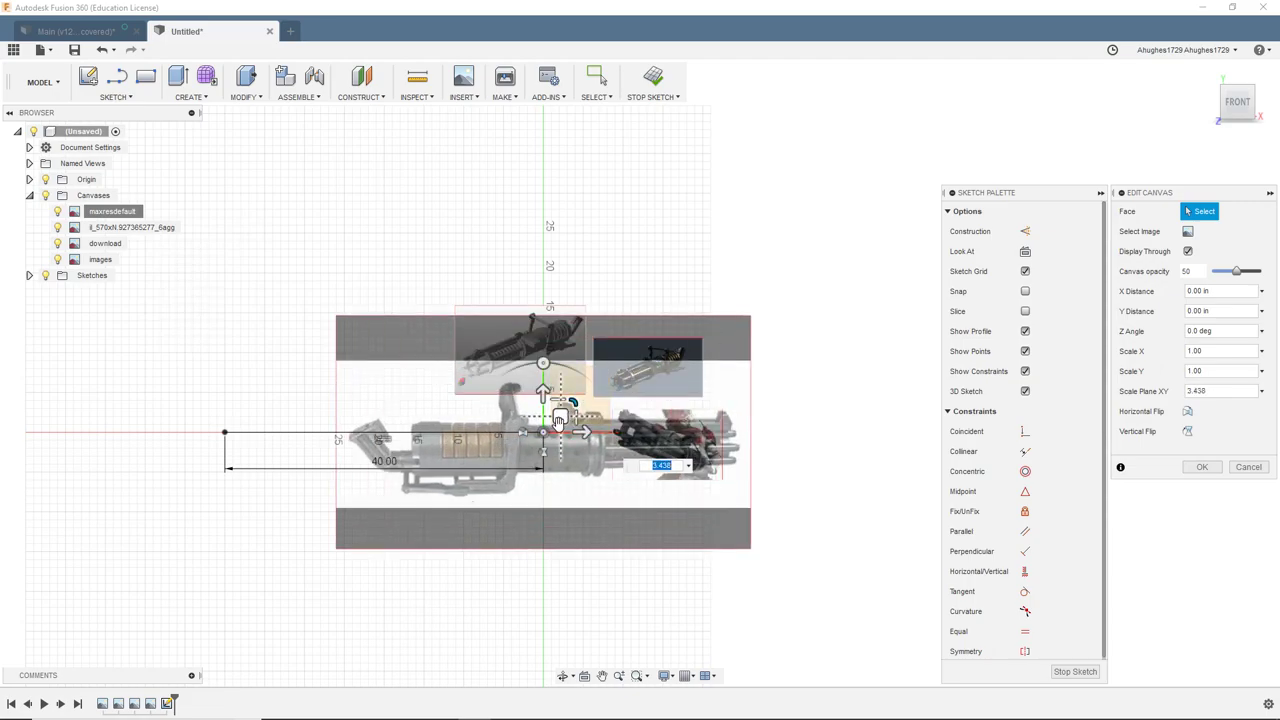
Shift the maxresdefault canvas by -24 in along X so the blaster lies over the 40 in reference line
drag(582, 432, 393, 432)
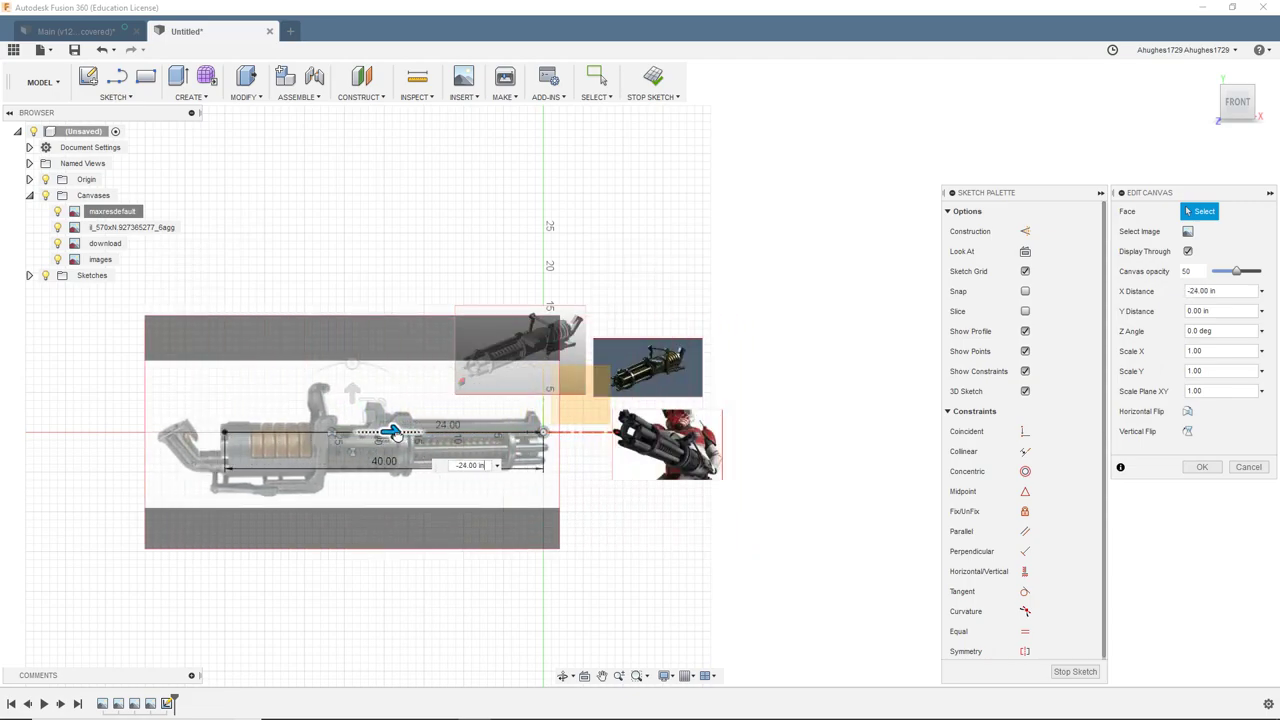
scroll(235, 440, up, 5)
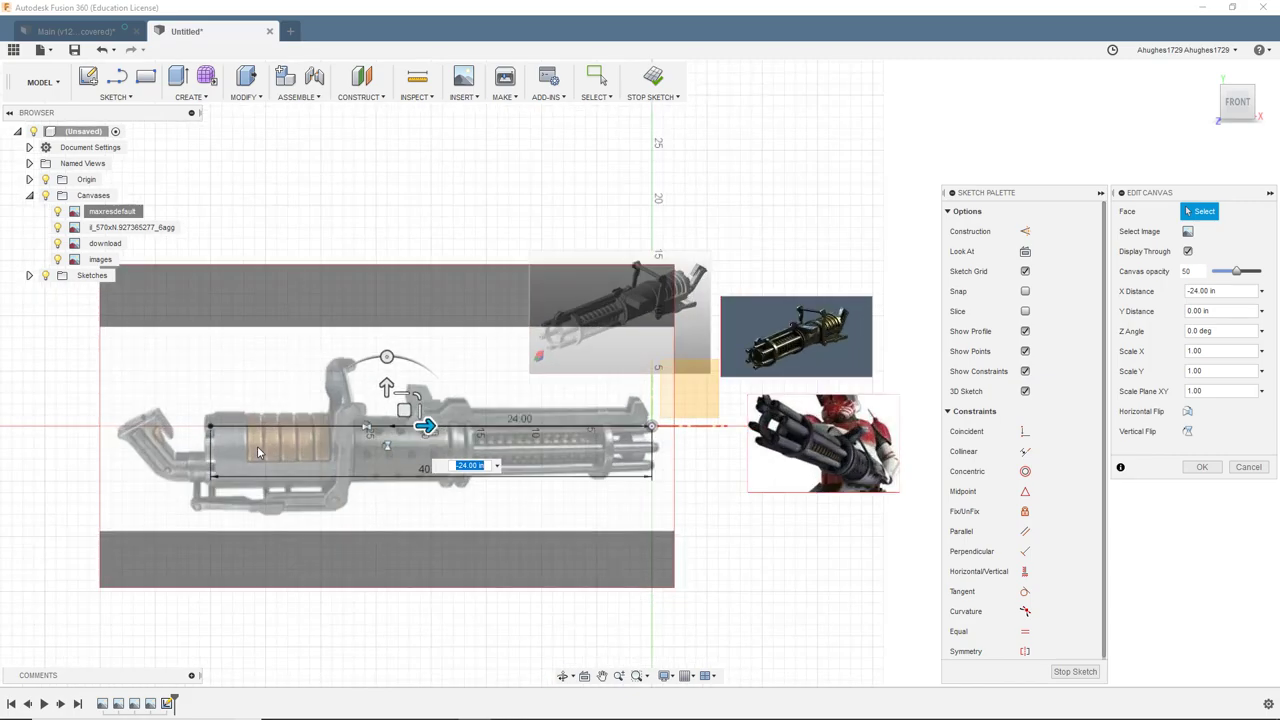
scroll(223, 437, up, 2)
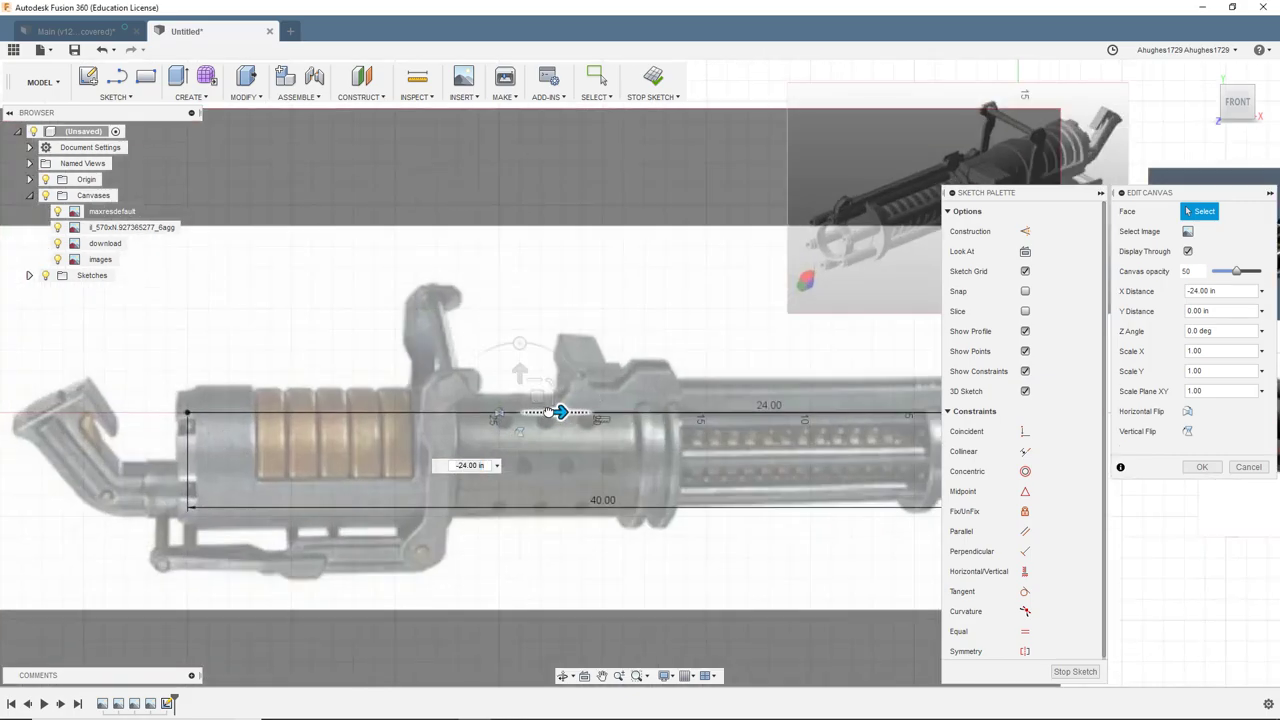
scroll(281, 424, up, 3)
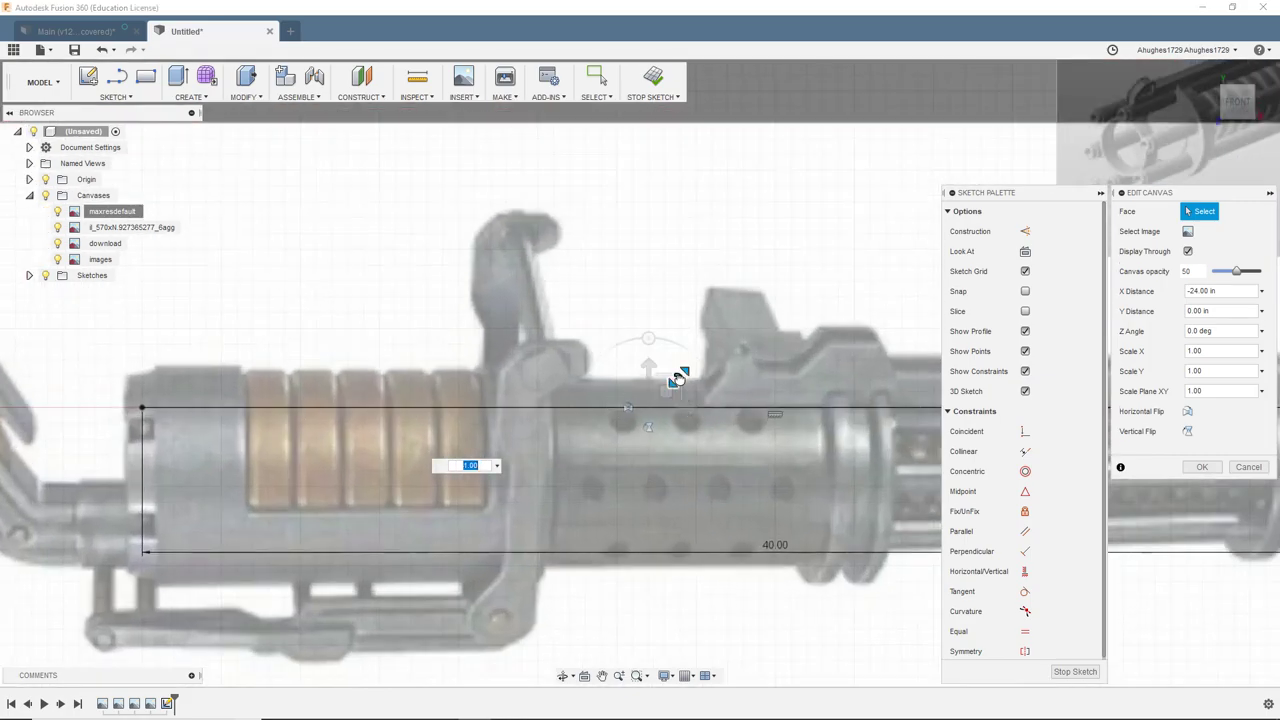
Scale the maxresdefault canvas uniformly in the XY plane by 0.975 to match the 40 in reference line
drag(681, 374, 679, 376)
mouse_move(800, 612)
middle_down()
mouse_move(233, 567)
mouse_move(629, 571)
middle_up()
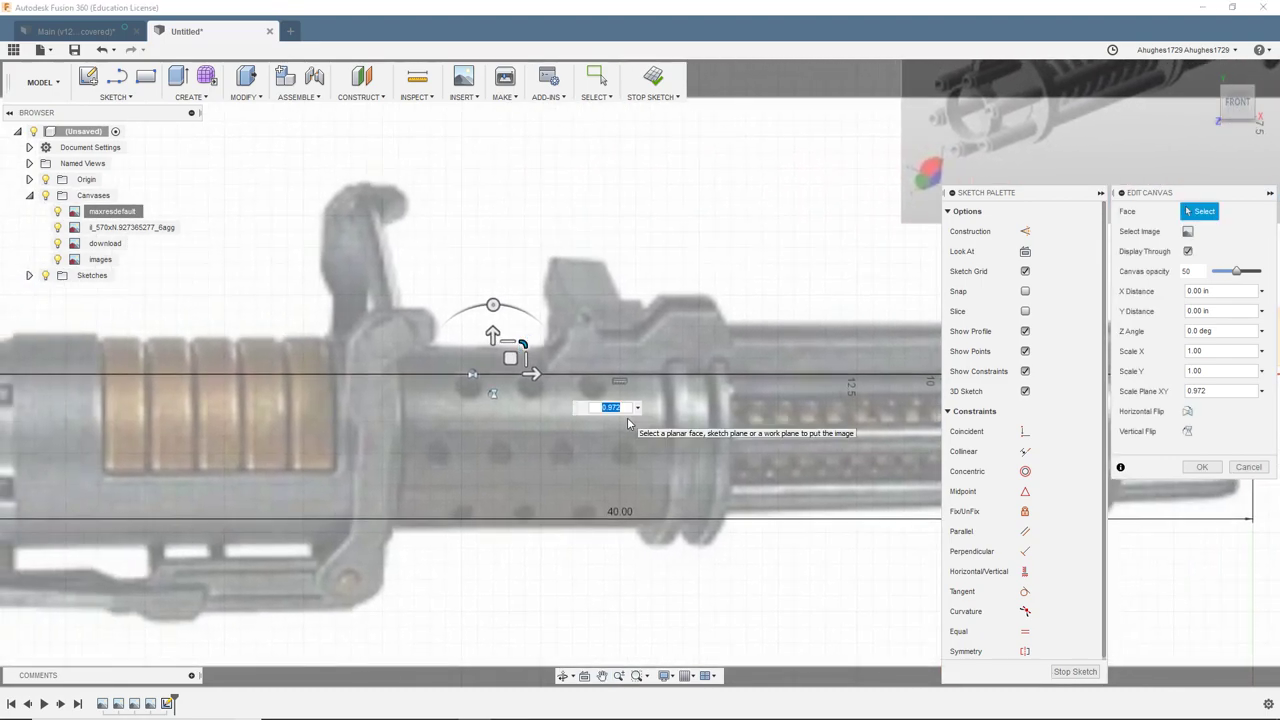
text(975)
key(Return)
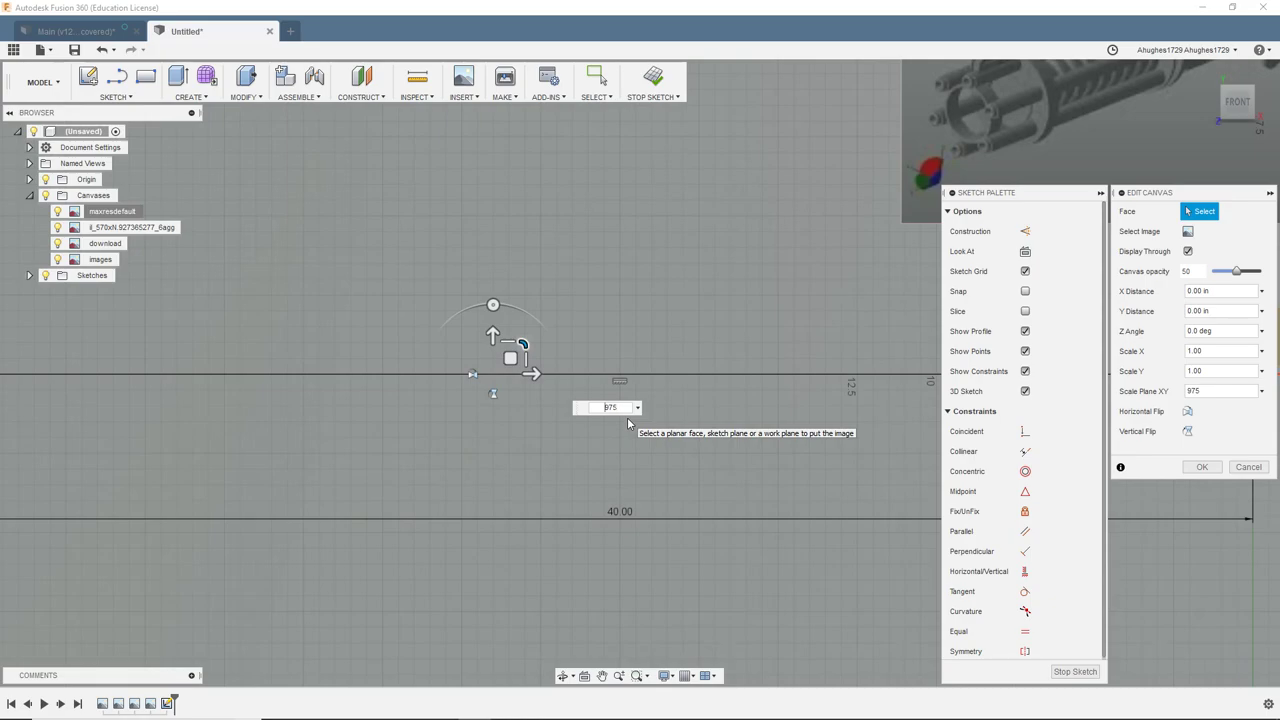
text(0.)
key(Return)
Move the rescaled maxresdefault canvas 23 in along X and 2 in along Y to center the blaster on the origin, and accept the edit
scroll(606, 570, down, 2)
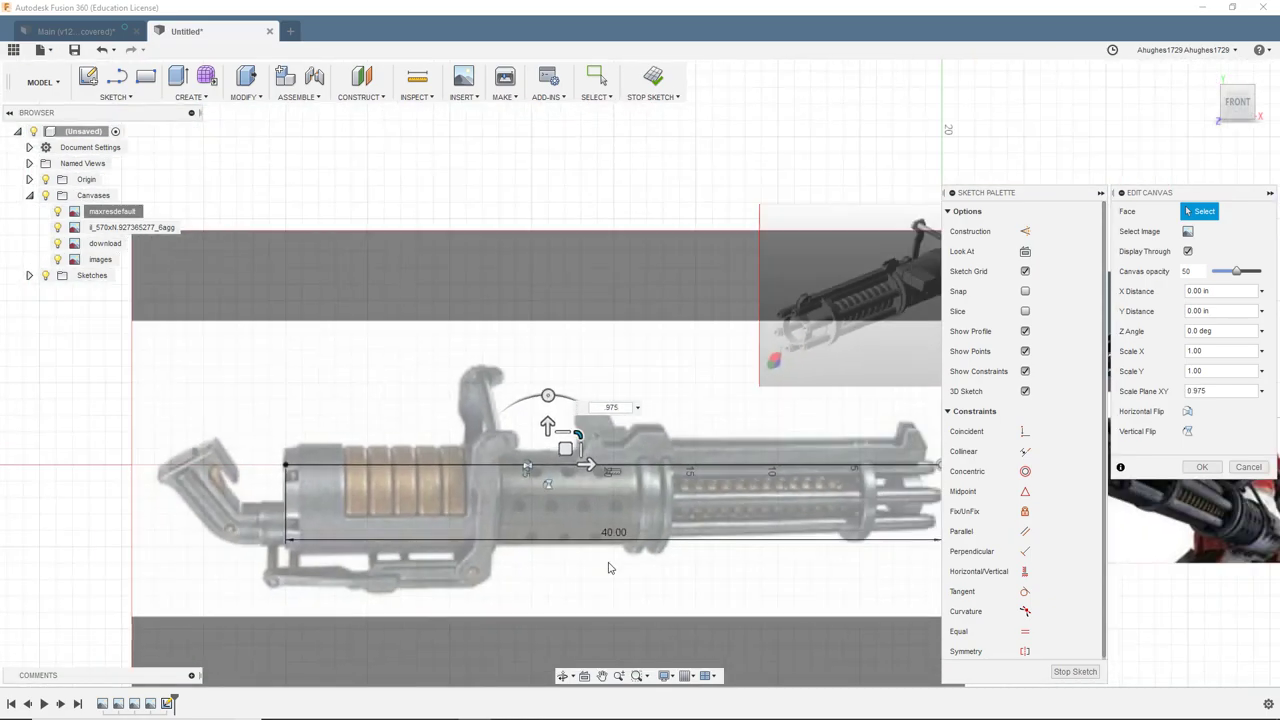
mouse_move(736, 541)
middle_down()
mouse_move(669, 508)
mouse_move(690, 508)
mouse_move(467, 490)
middle_up()
scroll(690, 508, down, 2)
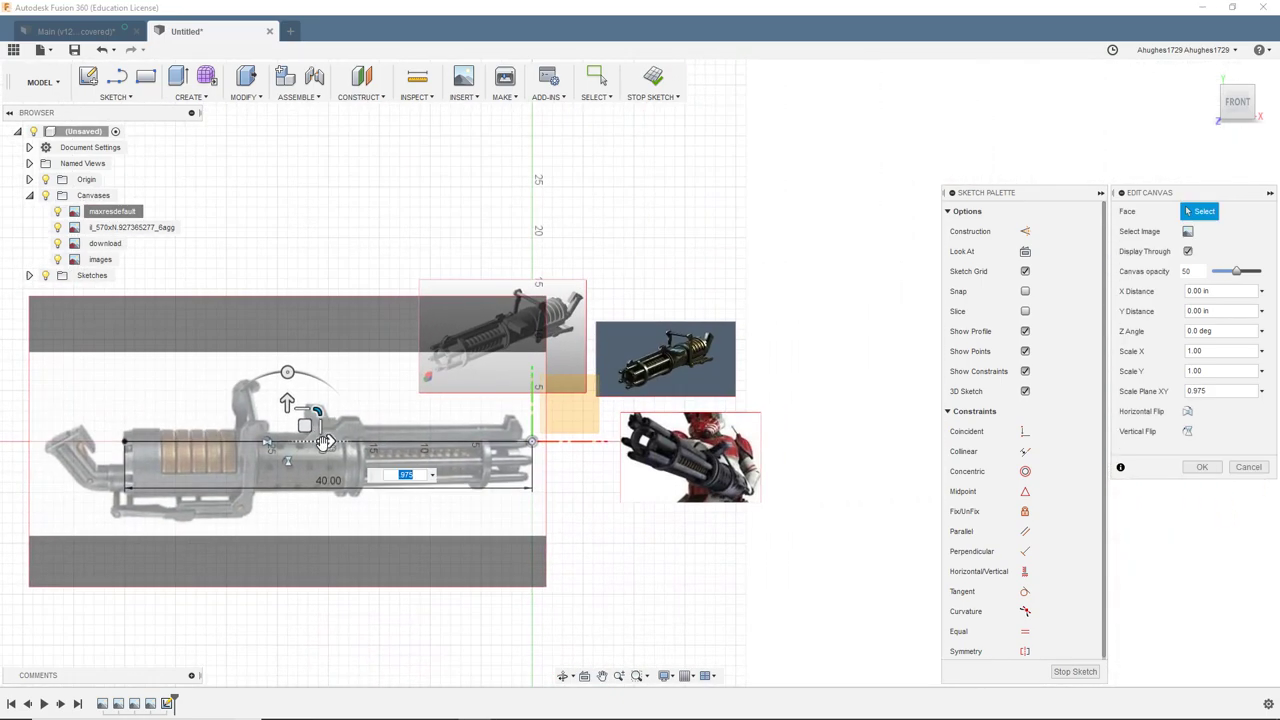
drag(325, 442, 562, 456)
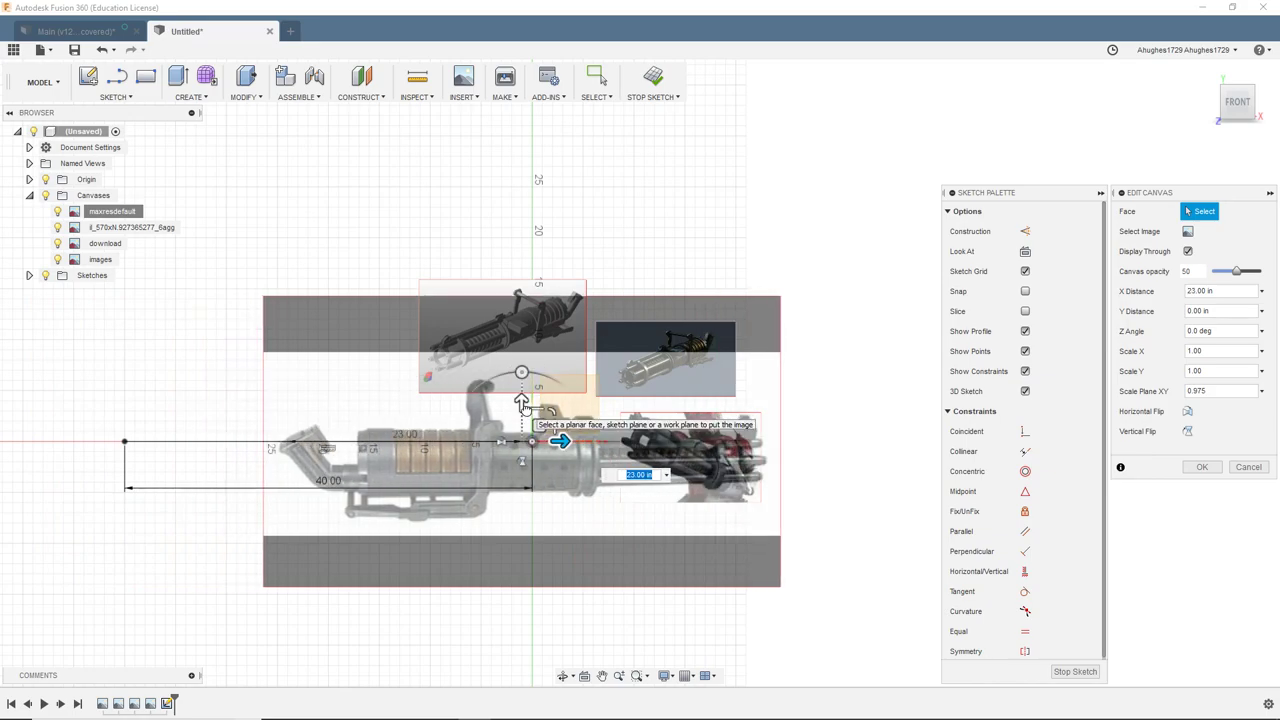
drag(524, 411, 529, 393)
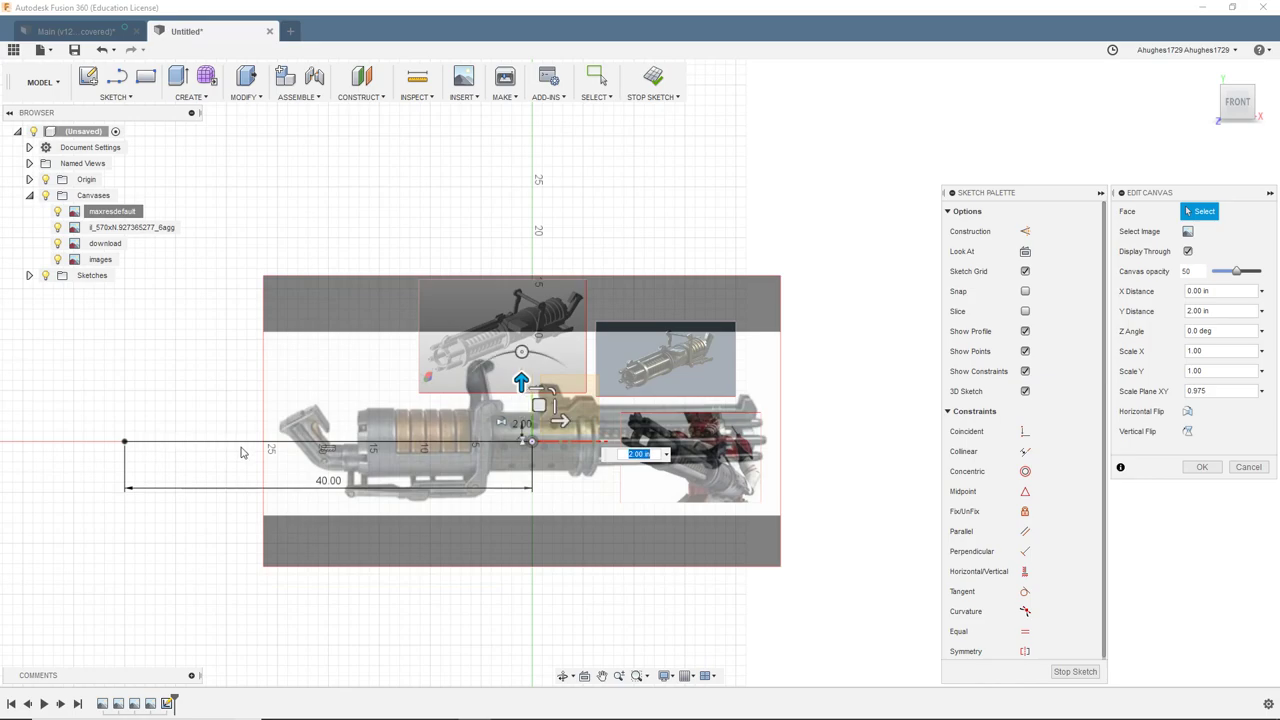
click(1204, 467)
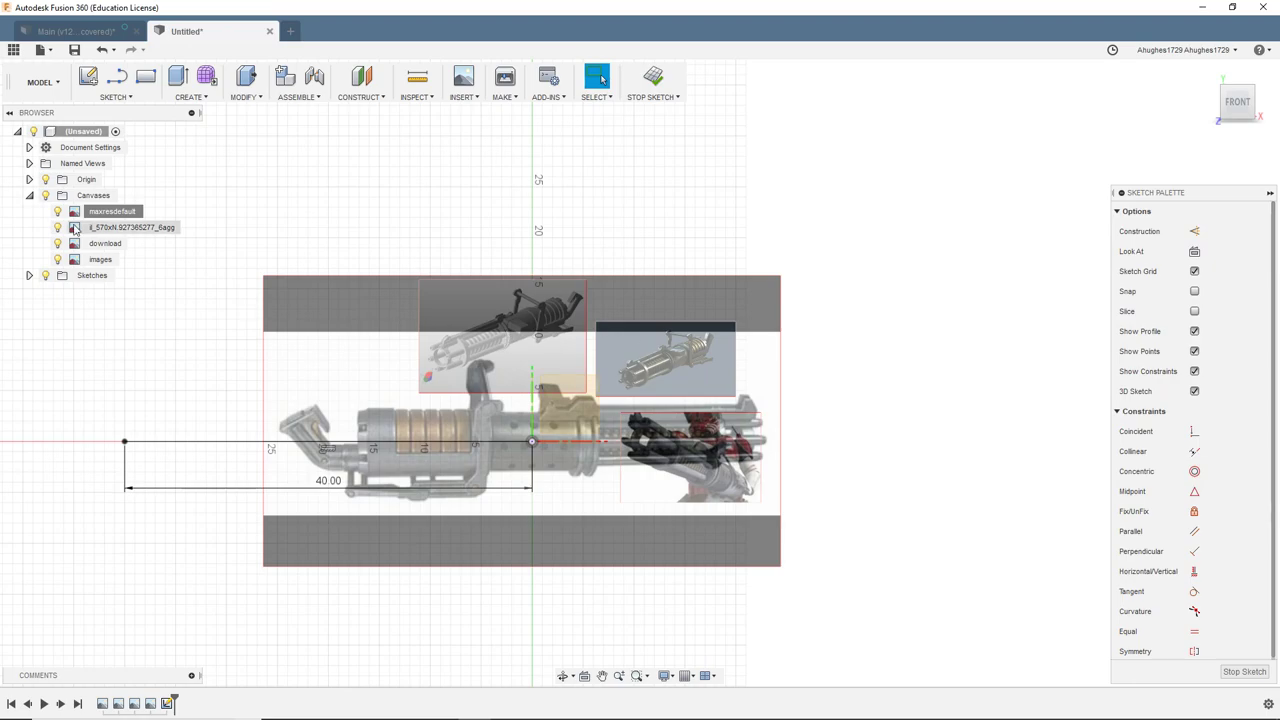
Edit the il_570xN canvas and move it upward, clear of the enlarged side-view image
right_click(116, 228)
click(148, 261)
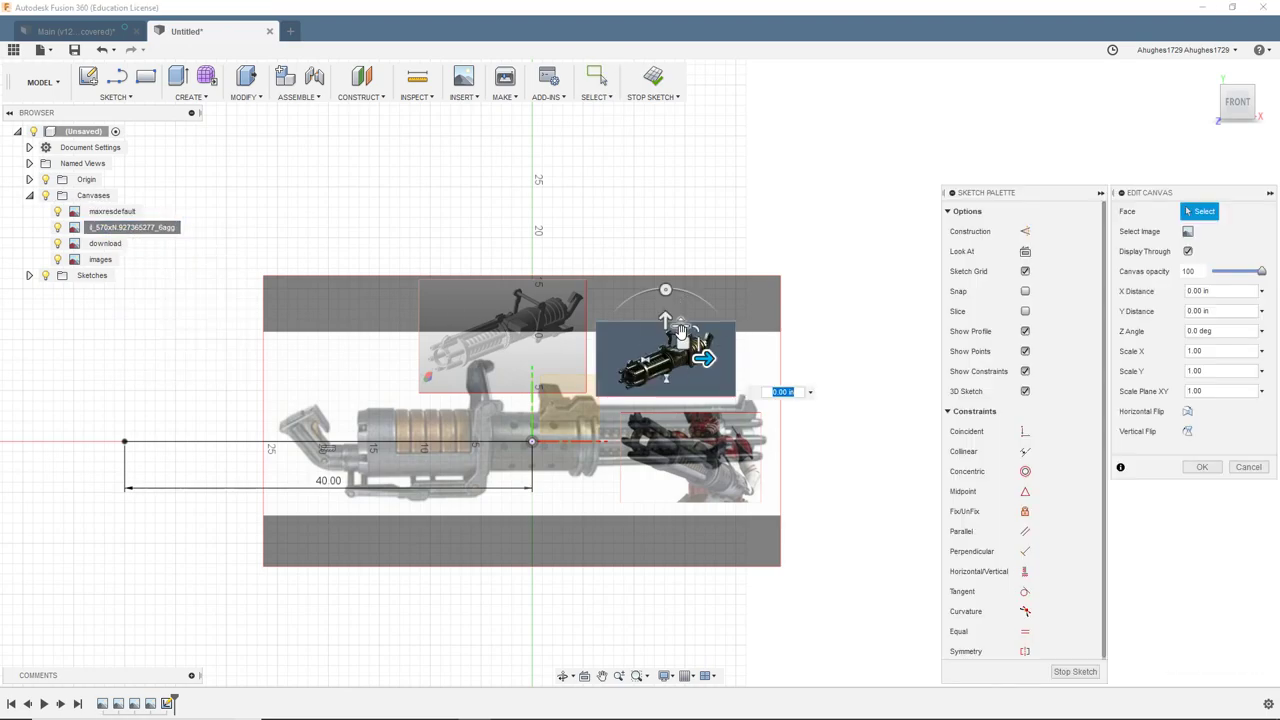
mouse_move(665, 320)
mouse_down()
mouse_move(665, 118)
mouse_move(734, 93)
mouse_up()
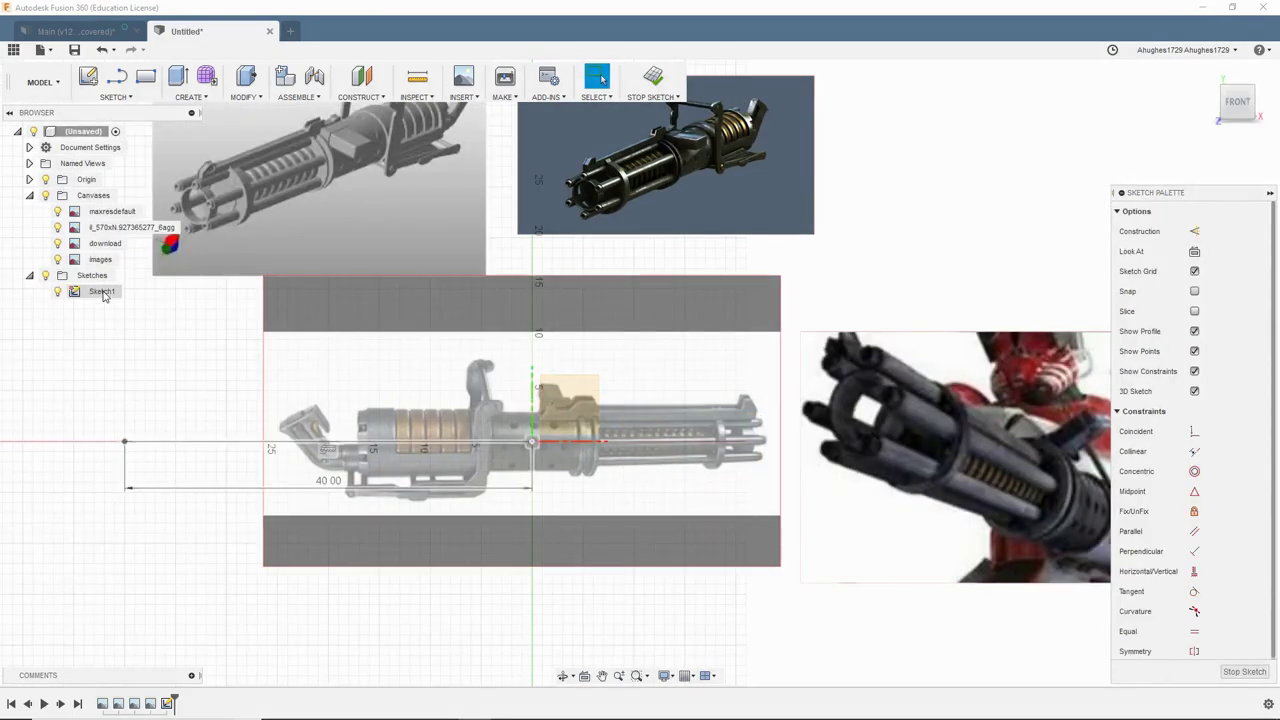
Delete Sketch1, which holds the 40 in reference line, leaving only the reference canvases
click(103, 295)
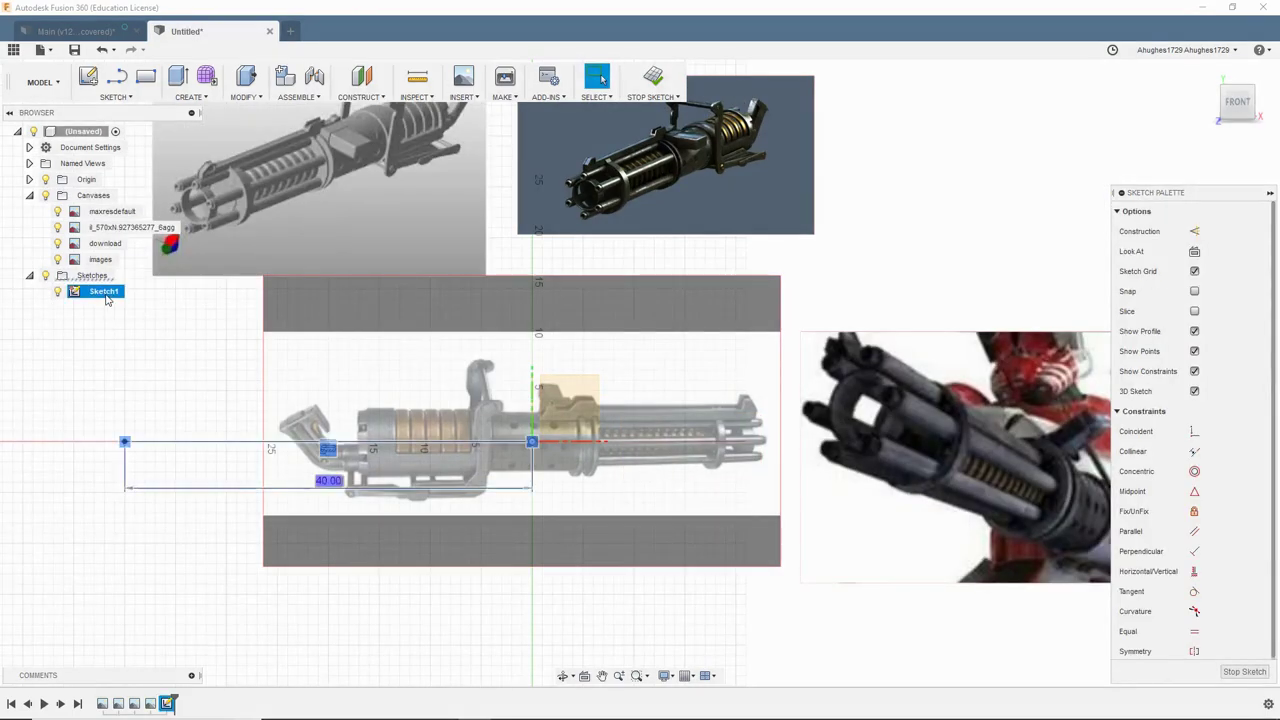
right_click(105, 292)
click(145, 371)
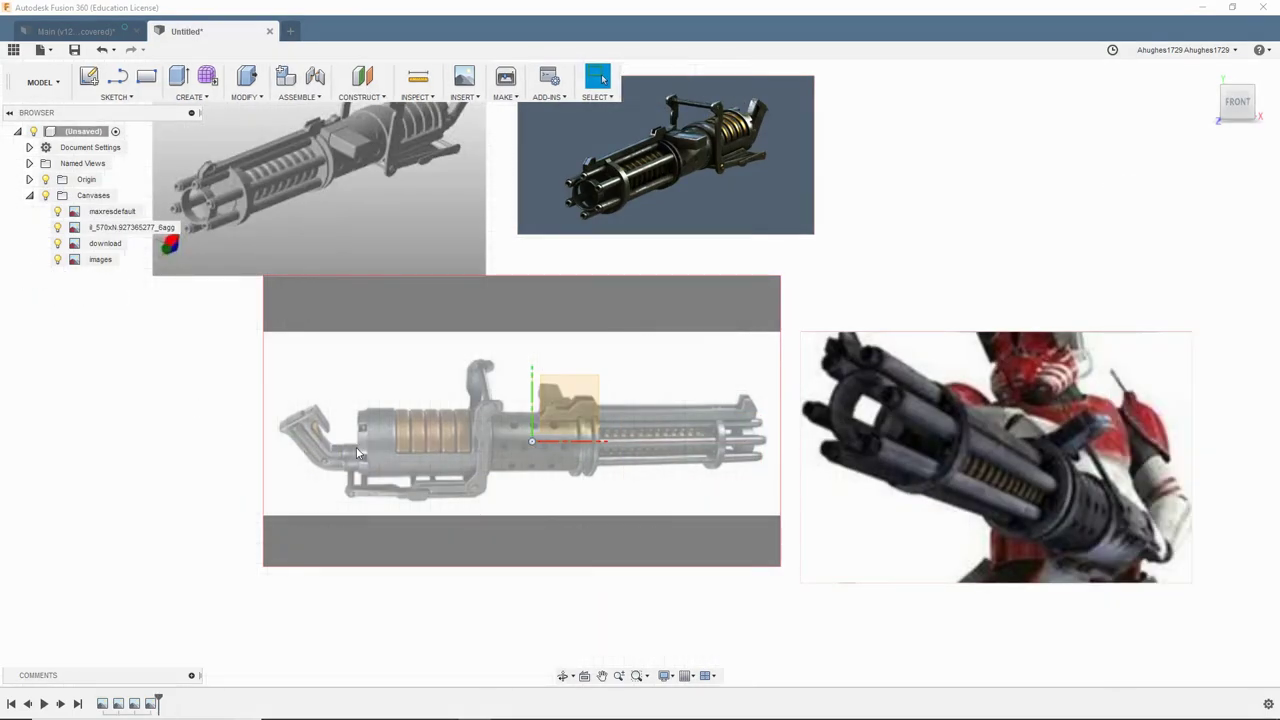
scroll(601, 510, down, 5)
scroll(603, 512, up, 4)
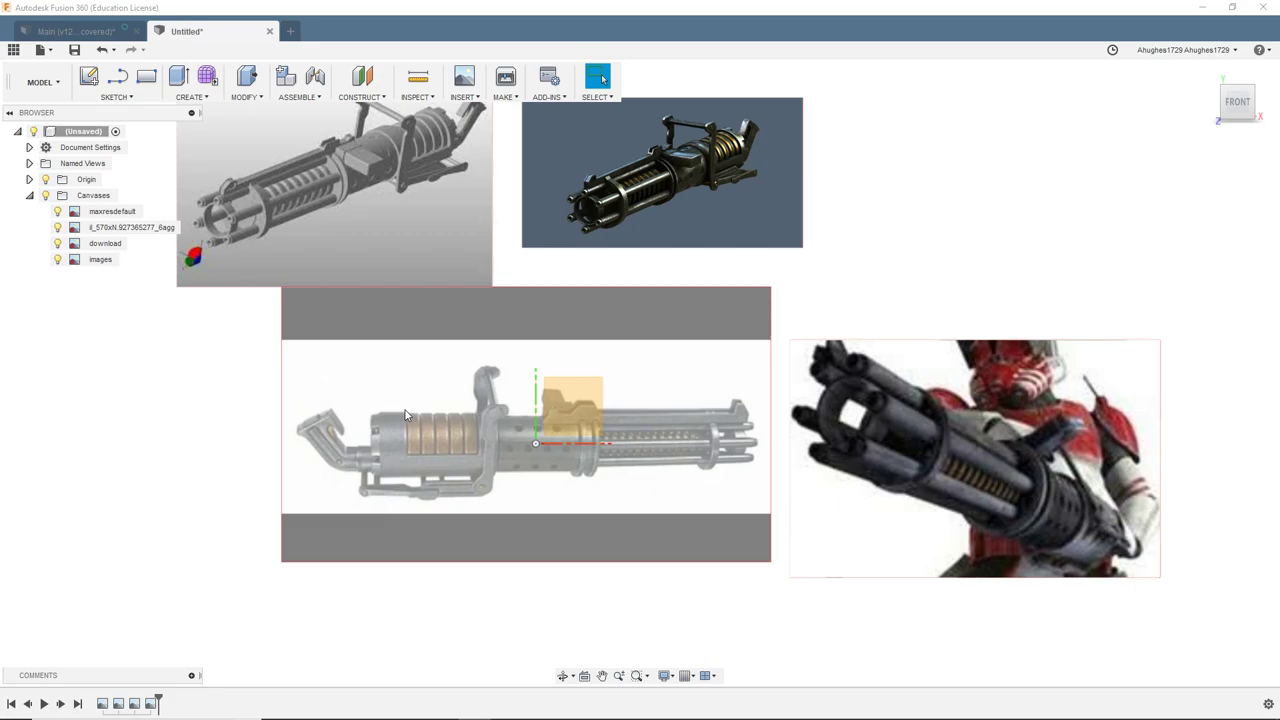
In the finished Main design, start a Section Analysis on the XY plane and examine the blaster's interior from front and angled views
click(90, 32)
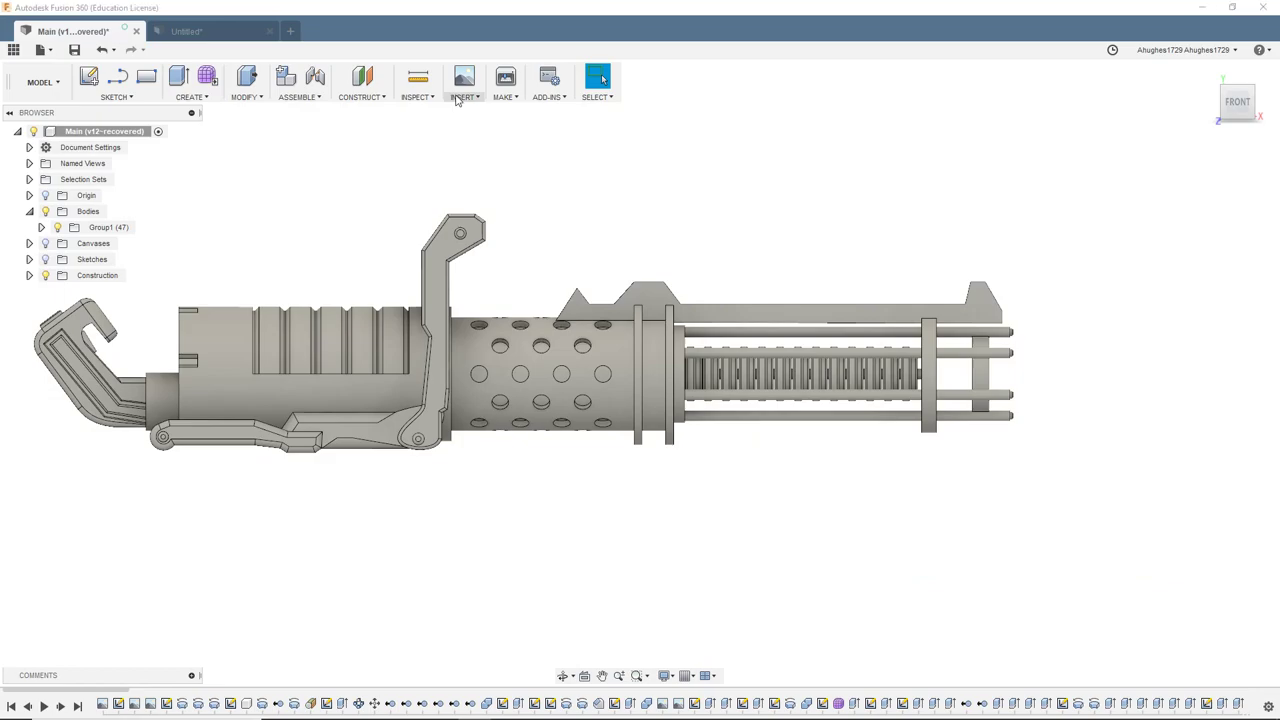
click(416, 97)
click(440, 217)
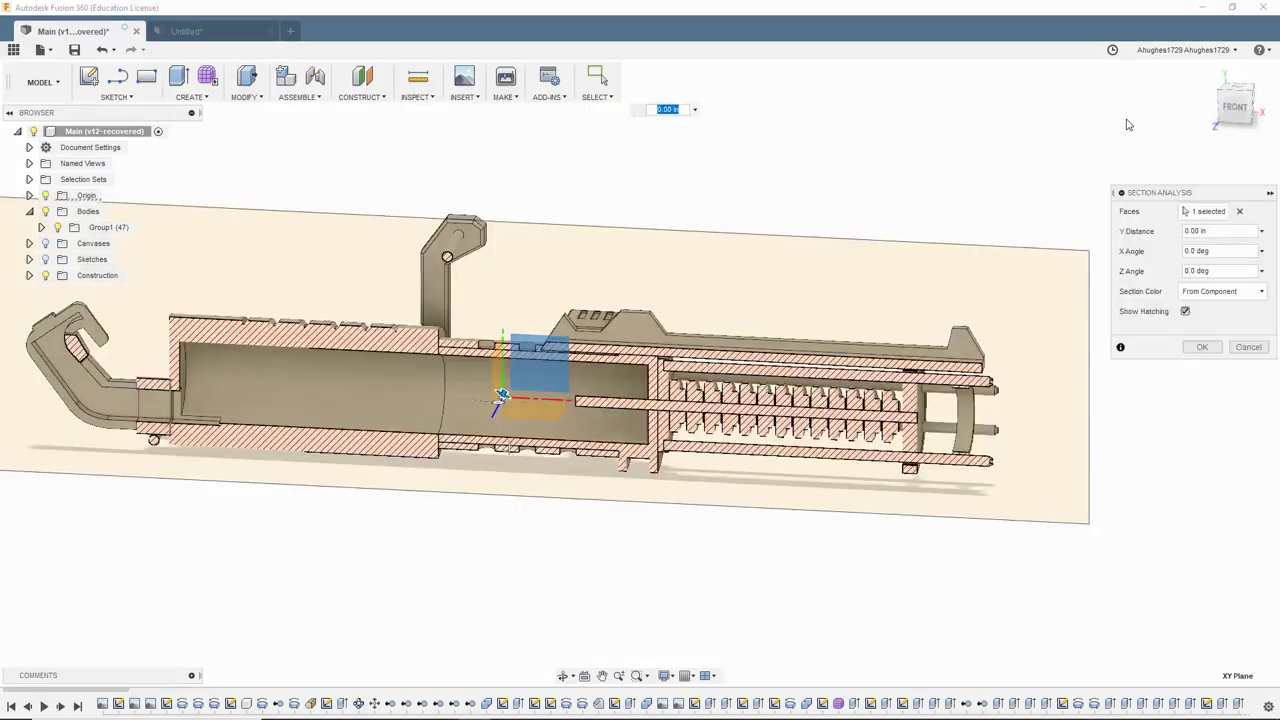
click(1236, 106)
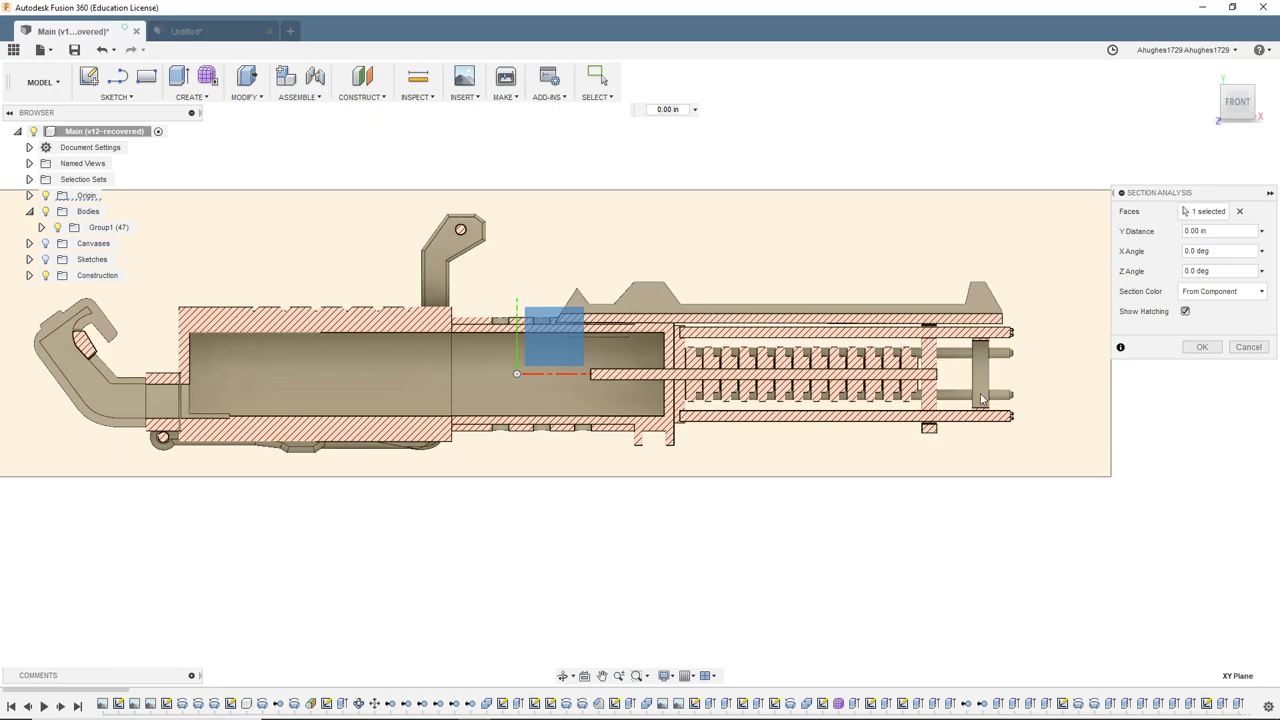
click(1250, 102)
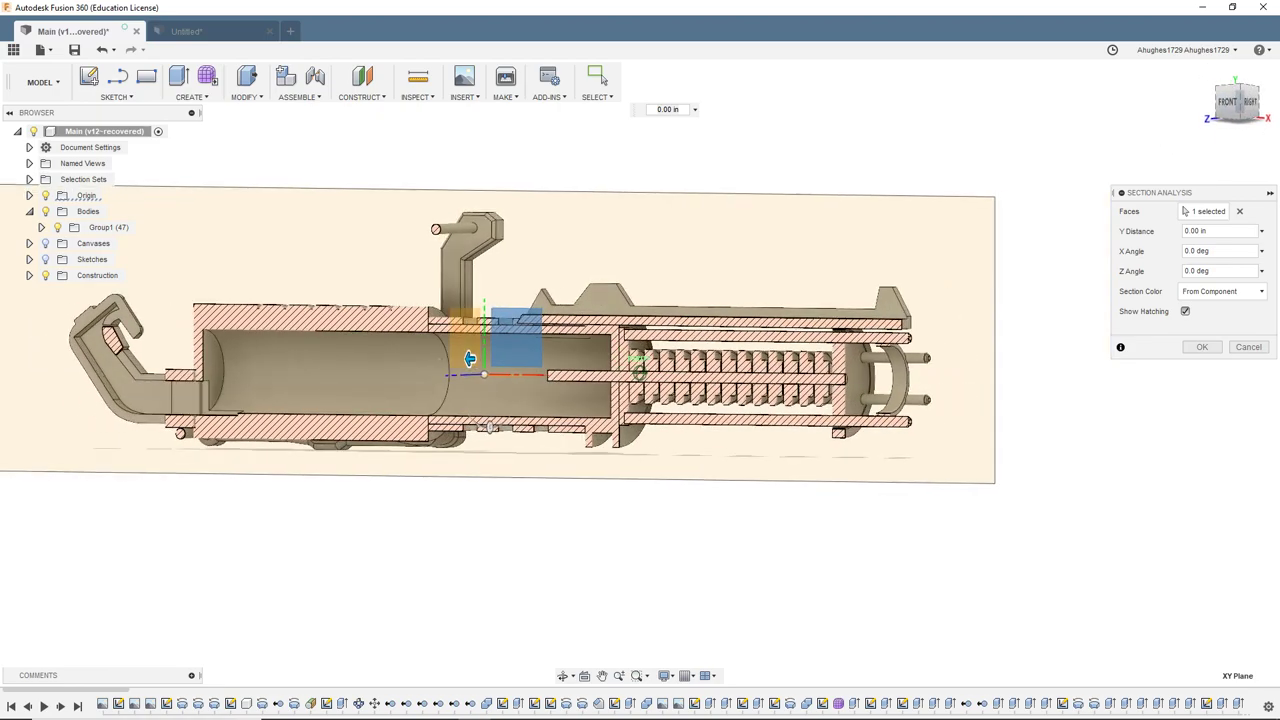
click(1238, 104)
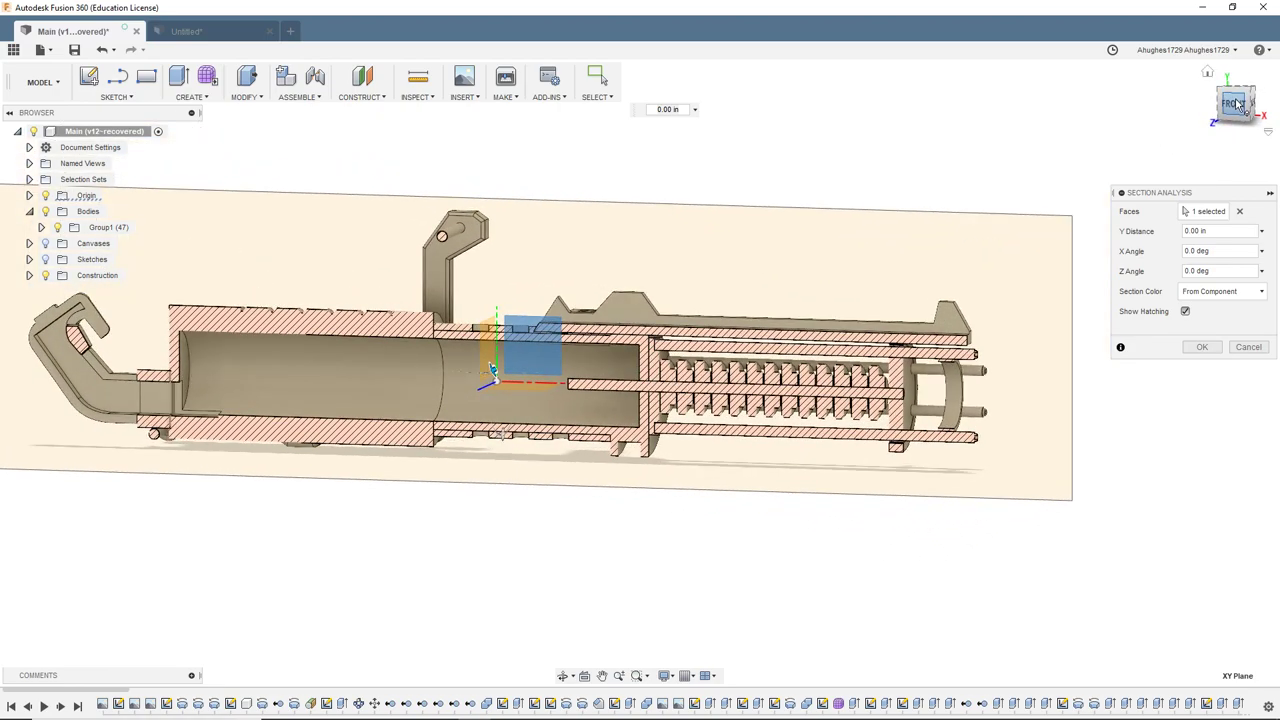
click(1238, 104)
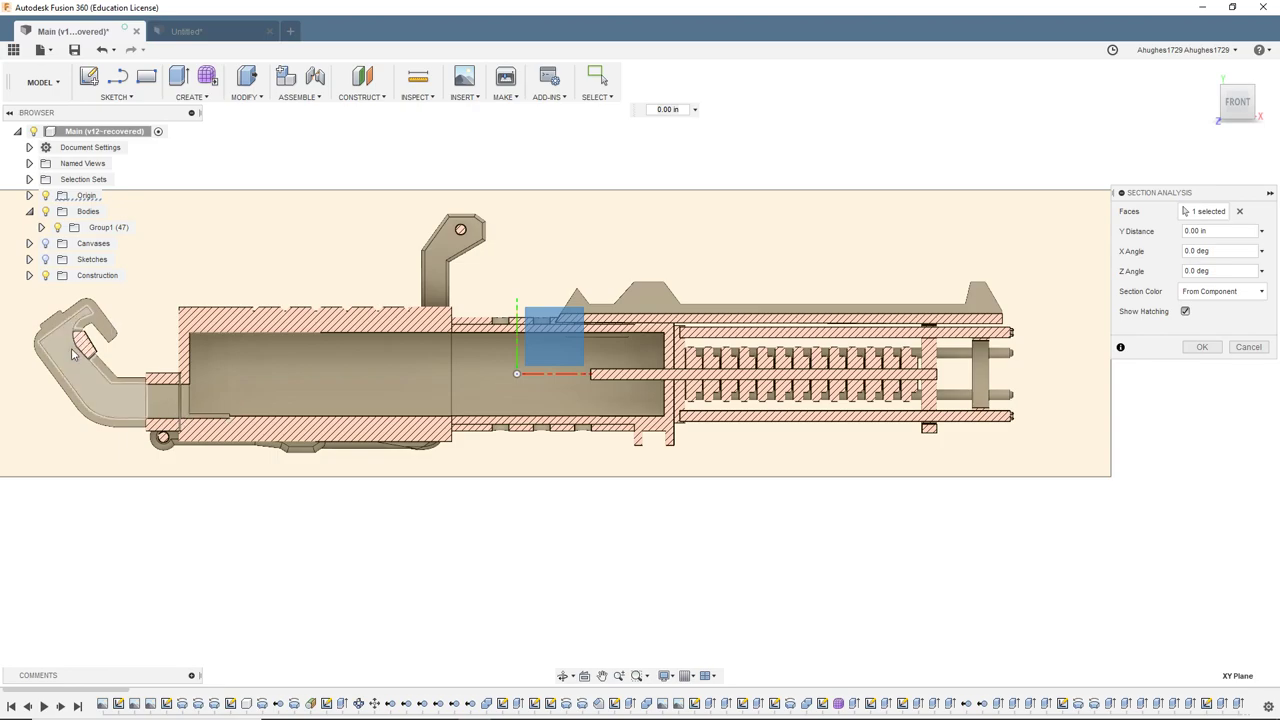
click(1229, 108)
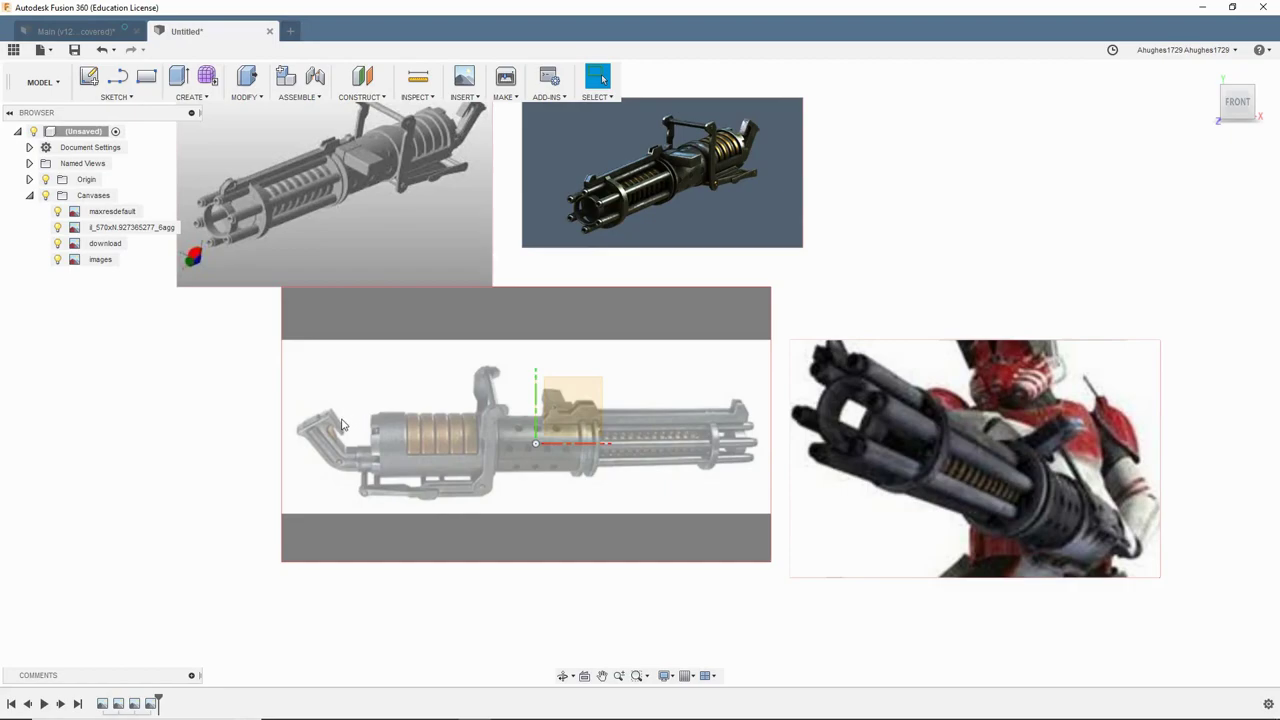
In the untitled design, start a sketch on the XY plane and draw a horizontal line from the origin toward negative X, past the rear grip
scroll(413, 437, up, 5)
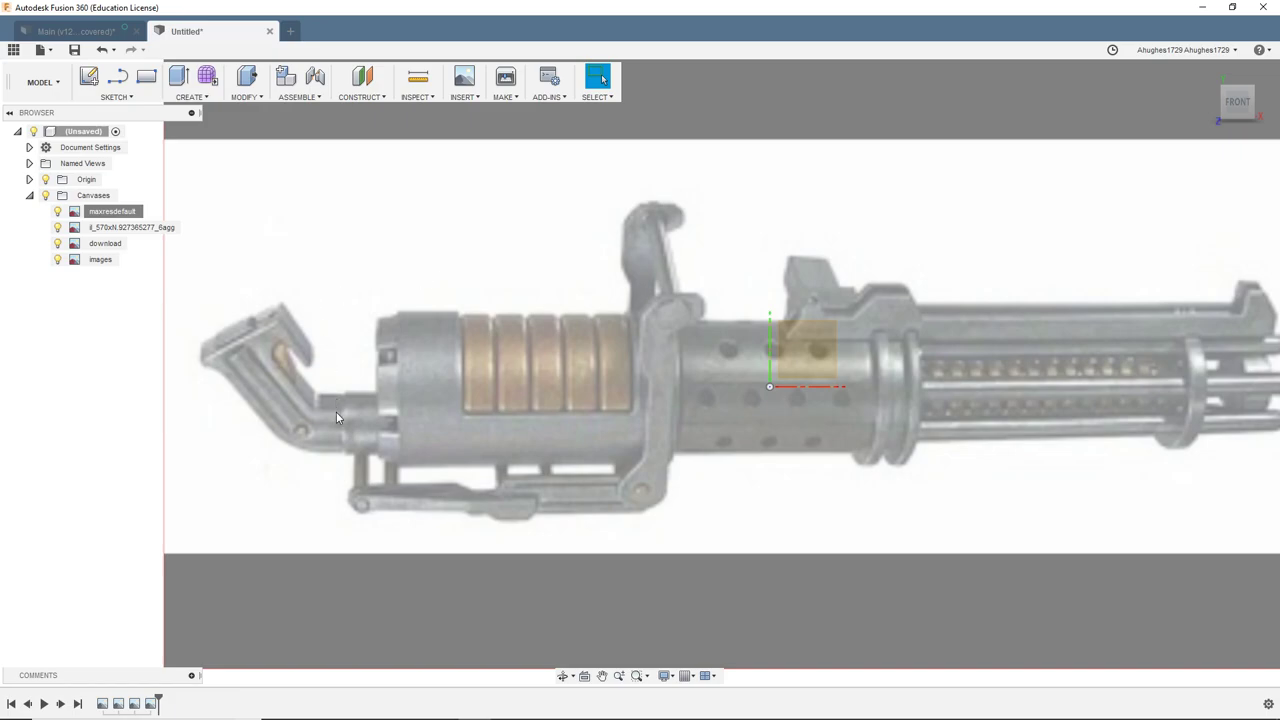
click(89, 76)
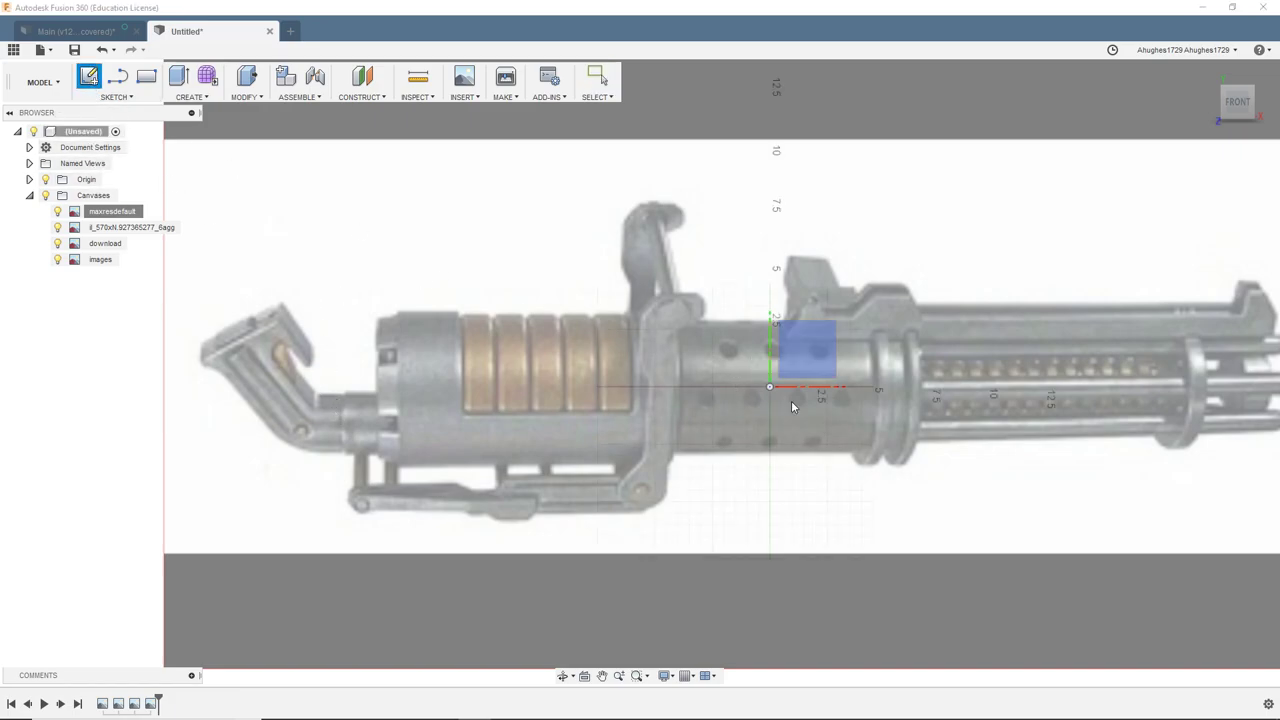
click(798, 347)
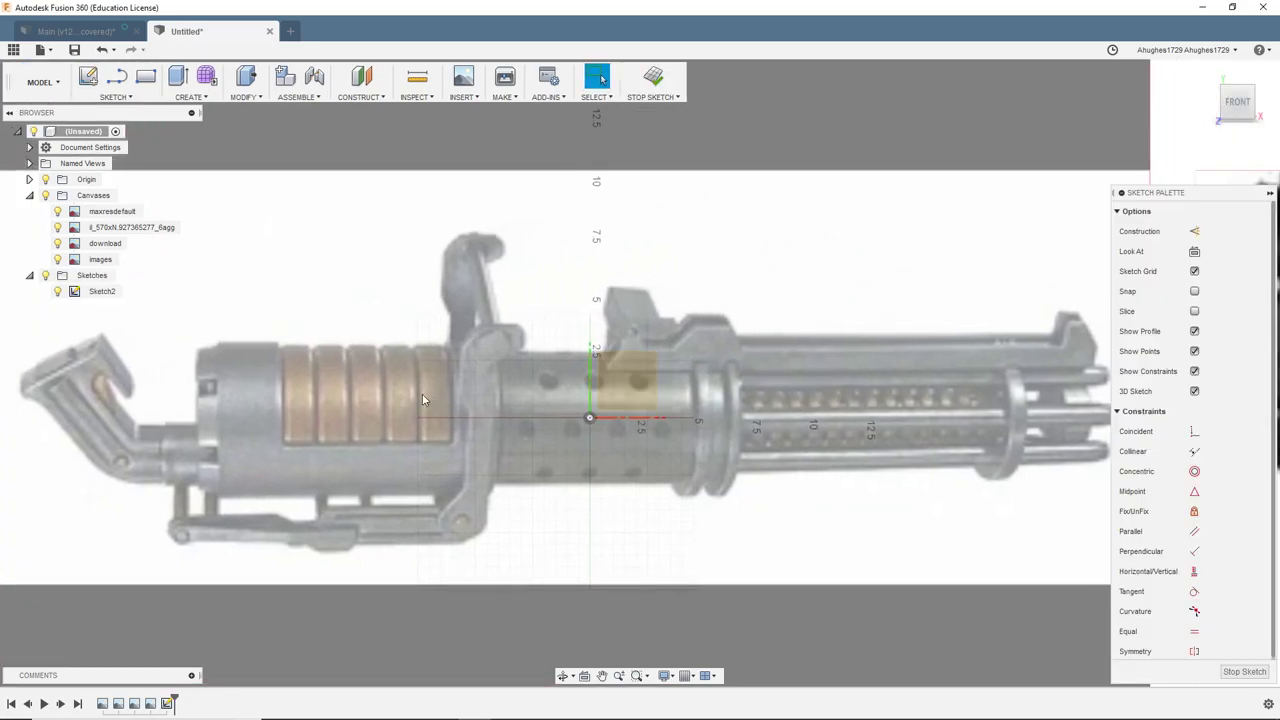
middle_drag(422, 394, 548, 361)
middle_drag(422, 370, 422, 370)
scroll(430, 360, up, 3)
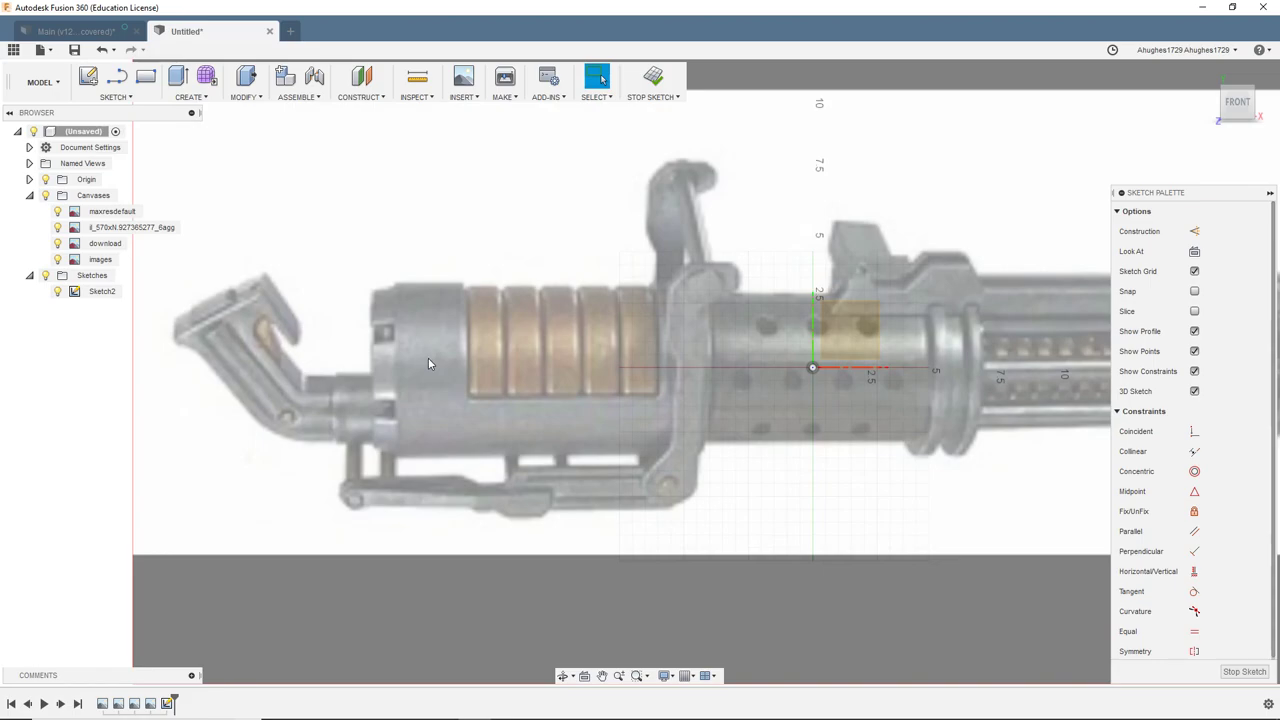
click(140, 97)
click(98, 128)
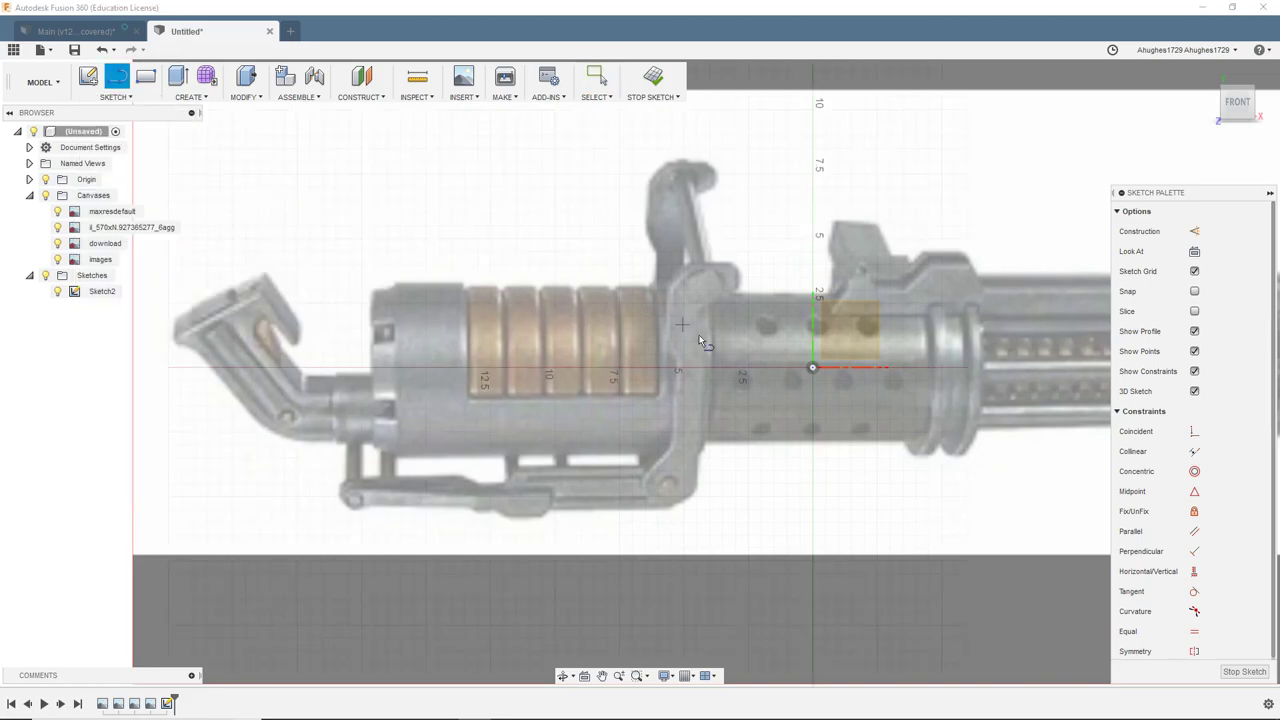
click(813, 368)
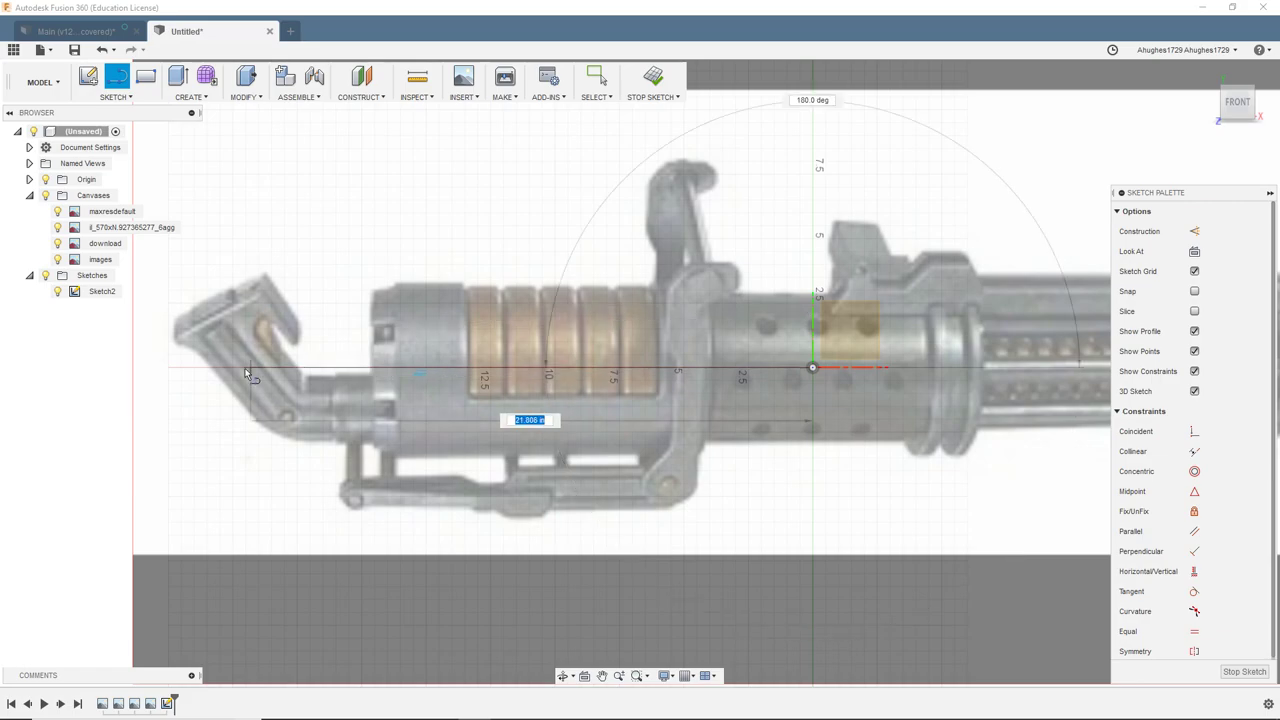
click(156, 368)
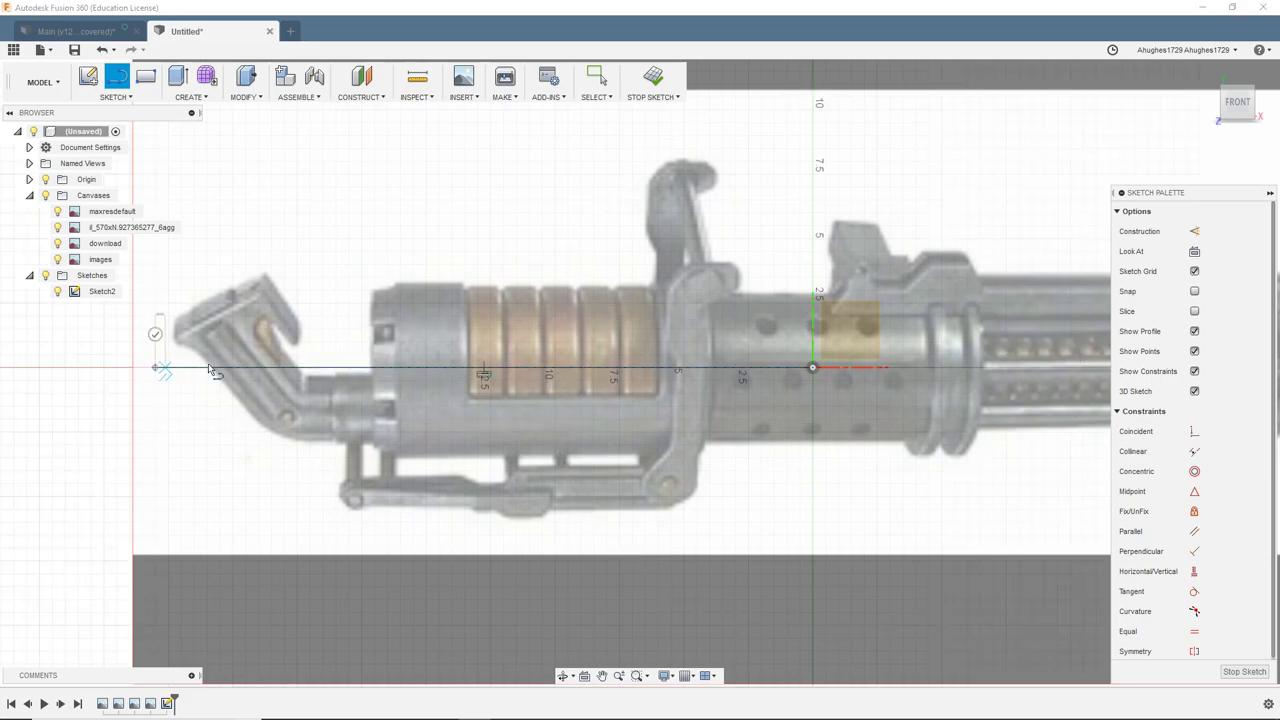
Draw a second horizontal line from the origin toward positive X, ending just past the barrel tips
scroll(390, 350, down, 3)
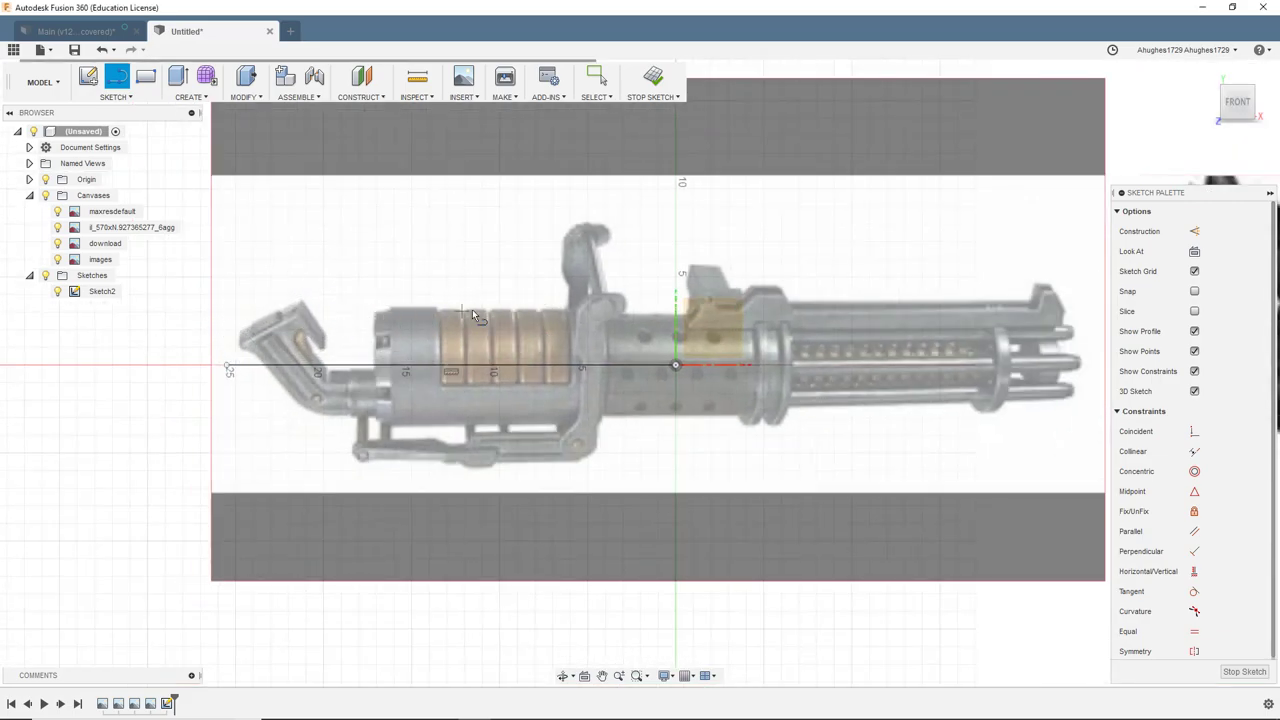
middle_drag(474, 316, 398, 320)
click(600, 370)
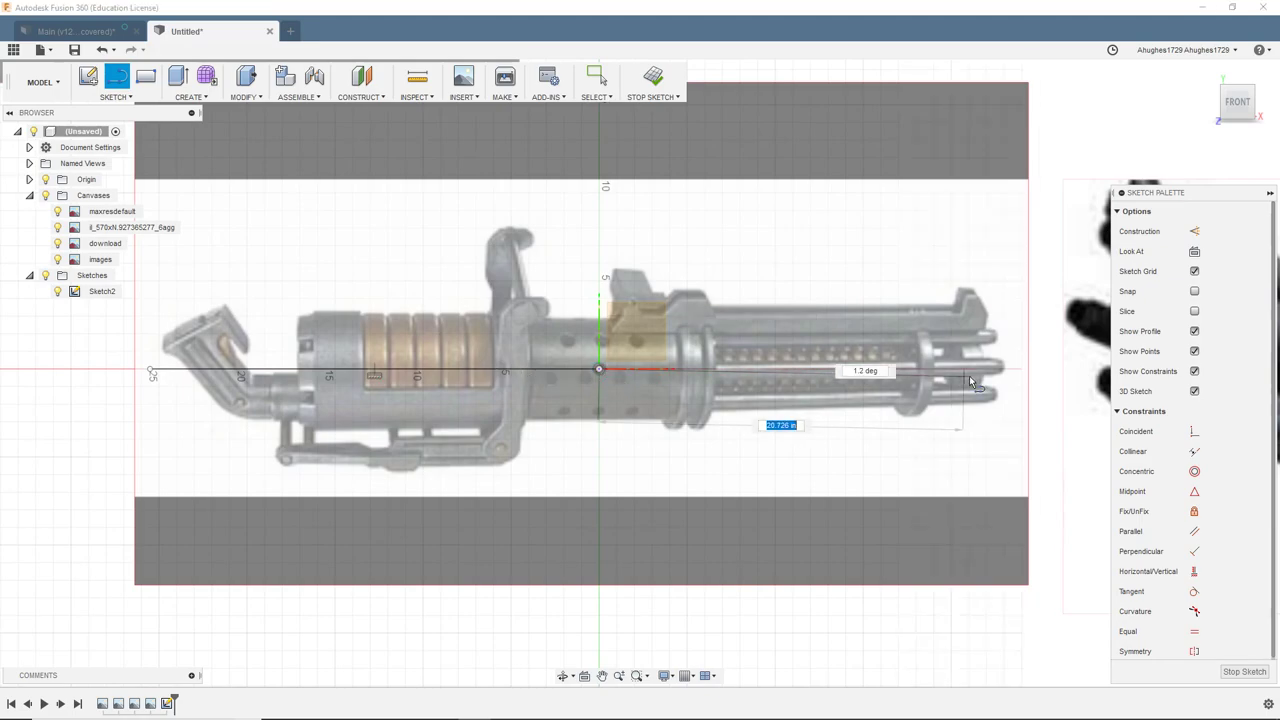
click(1019, 369)
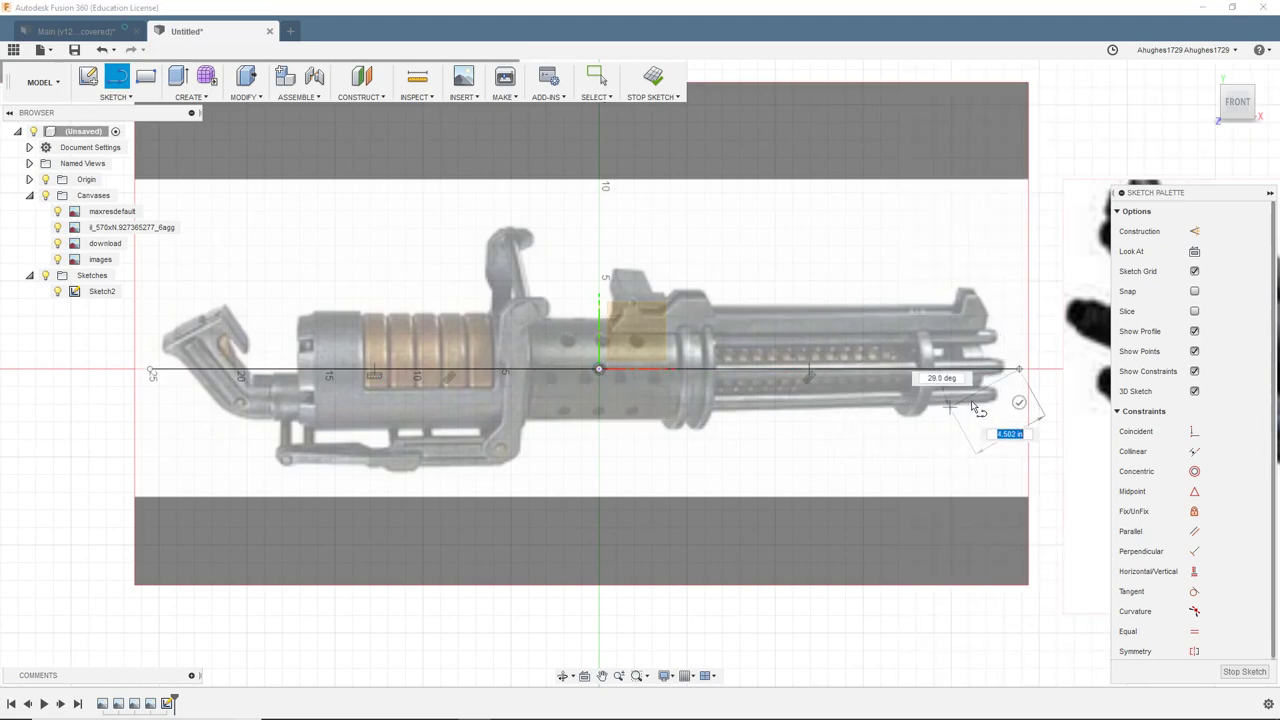
click(1019, 402)
scroll(600, 382, up, 2)
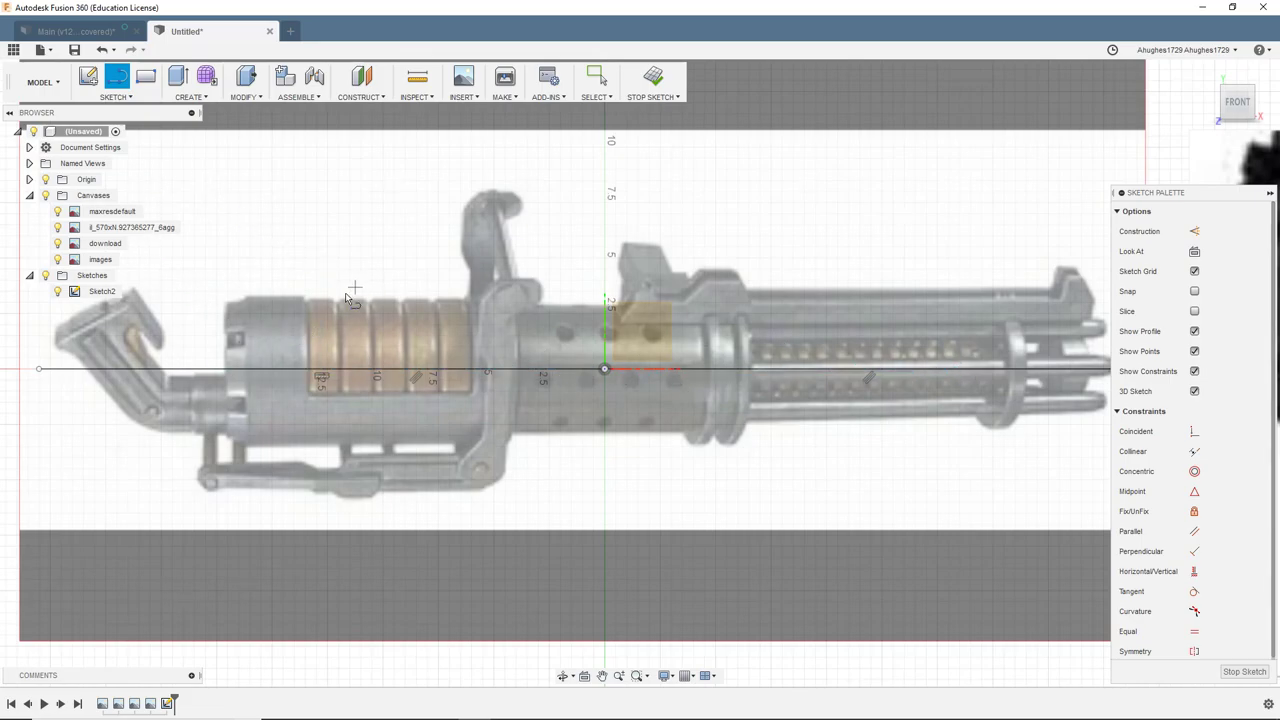
scroll(420, 360, up, 1)
middle_drag(344, 320, 402, 324)
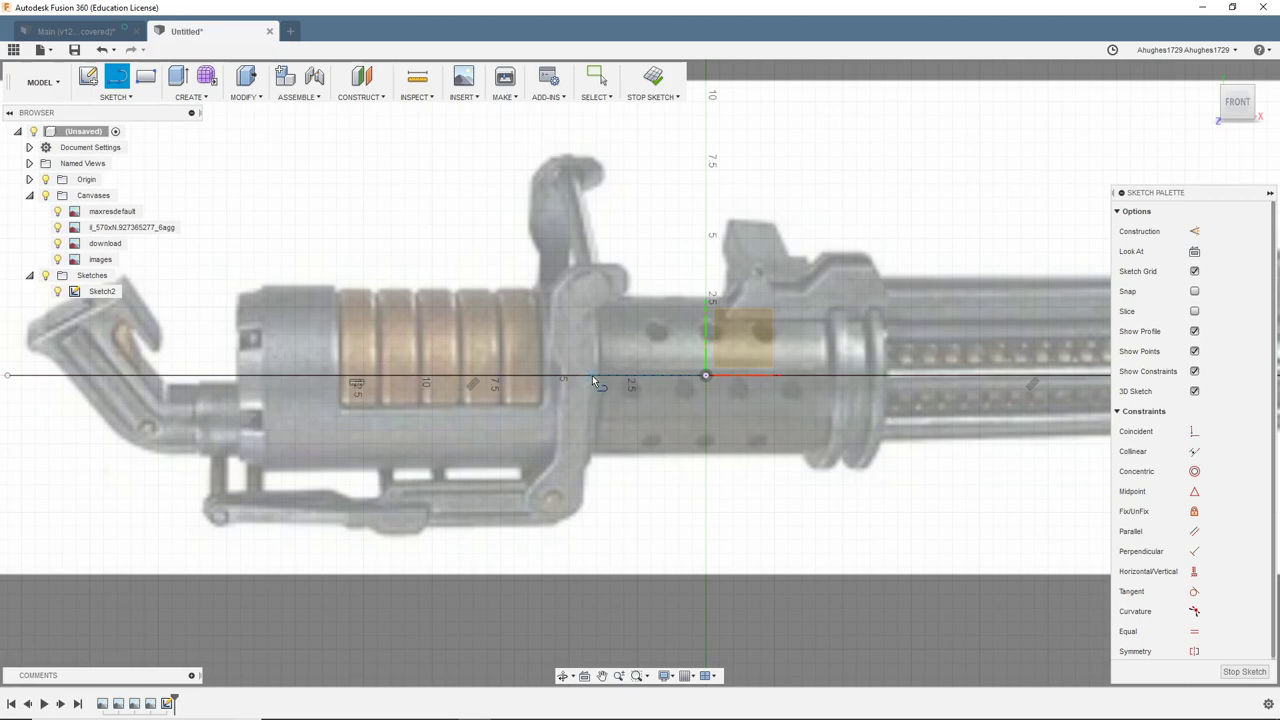
Sketch a rectangular half-profile of the rear housing above the centre line, closing it on that line, and finish the sketch
click(237, 377)
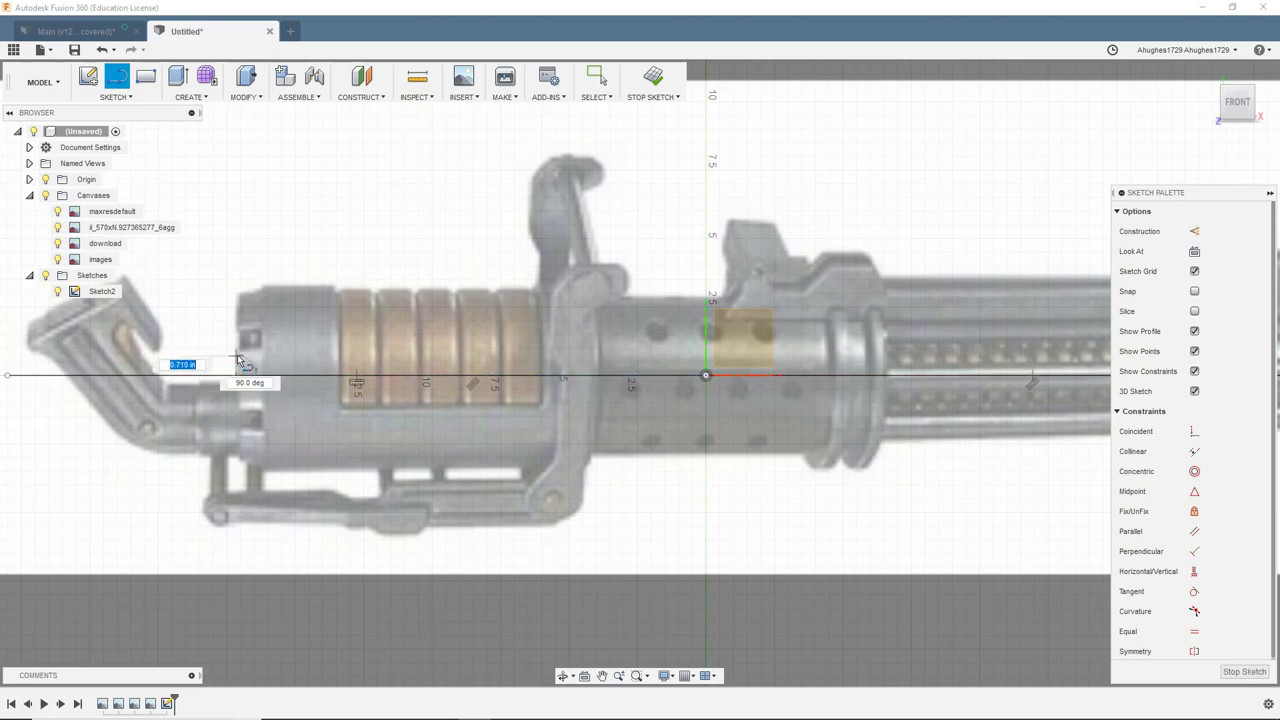
click(237, 285)
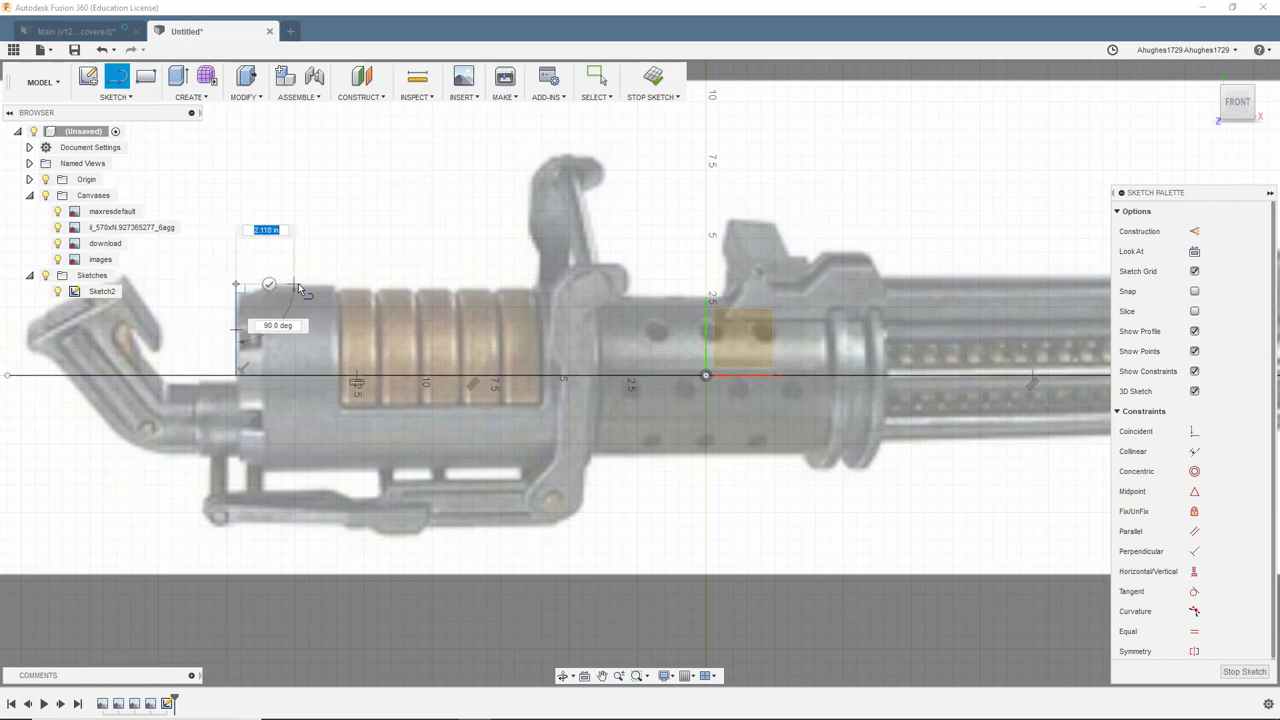
click(593, 285)
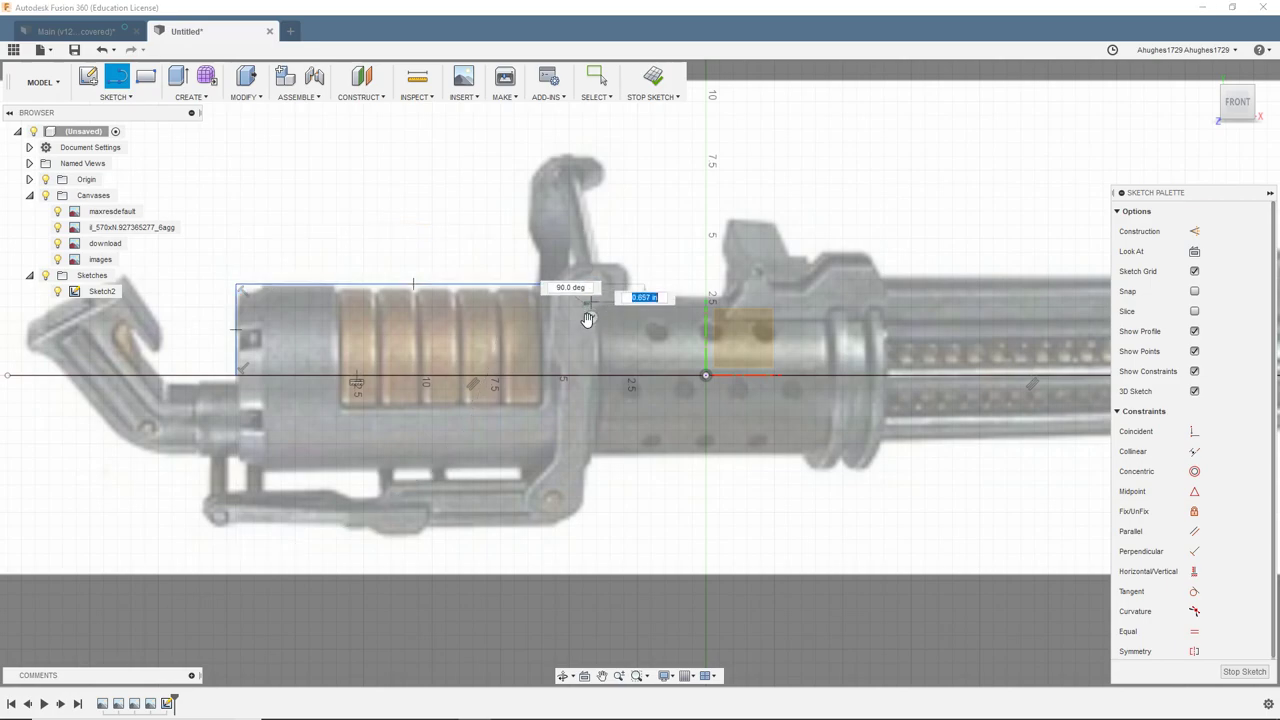
click(589, 374)
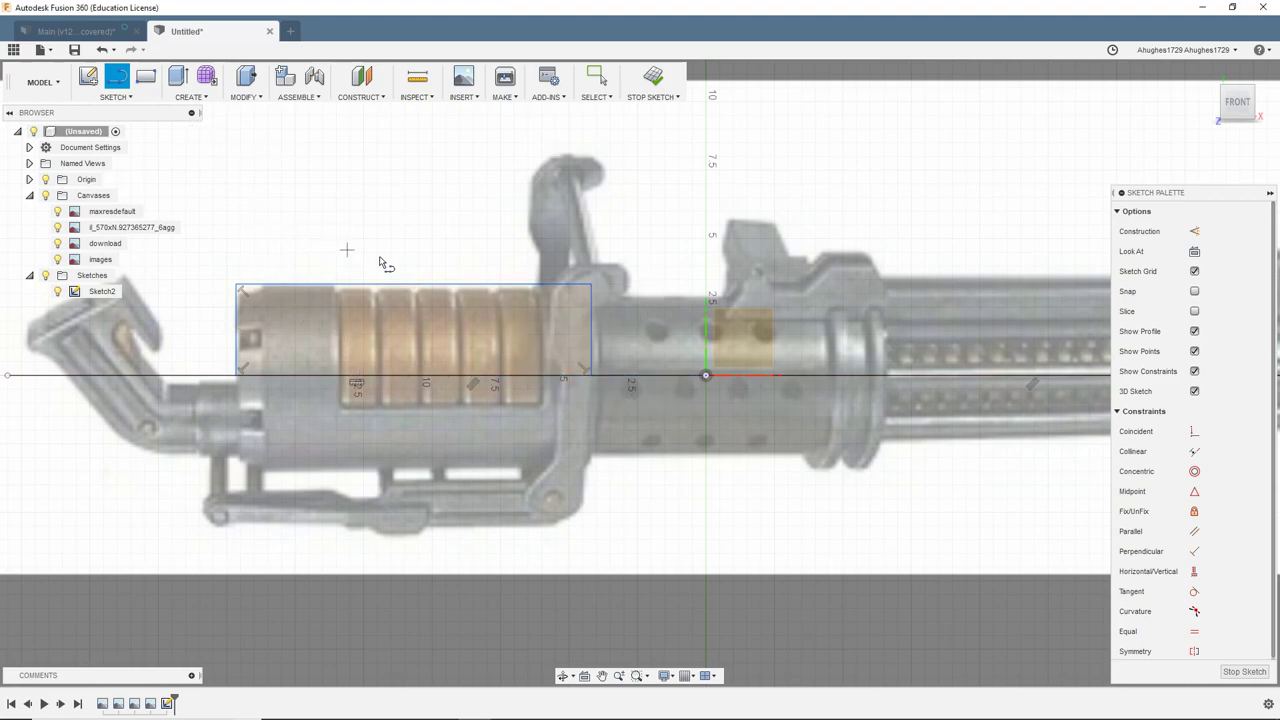
click(1244, 671)
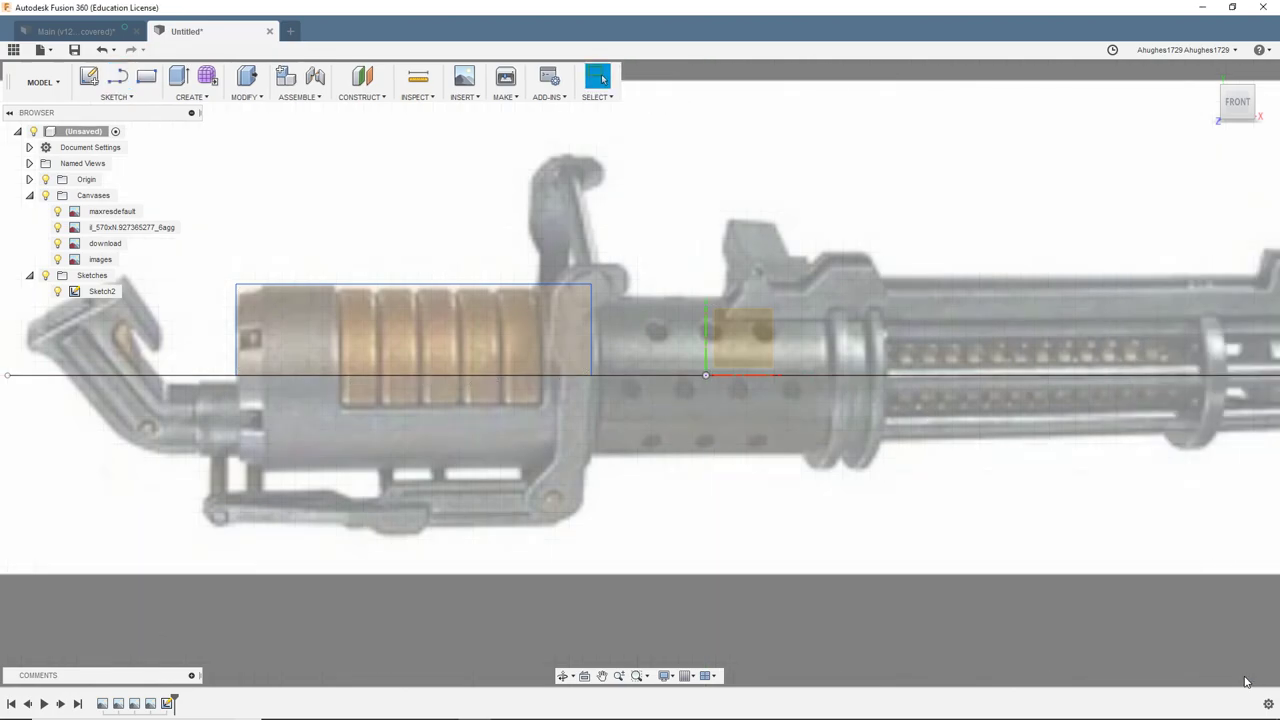
Revolve the rear housing profile 360 degrees around the sketched centre line as a new body
click(189, 97)
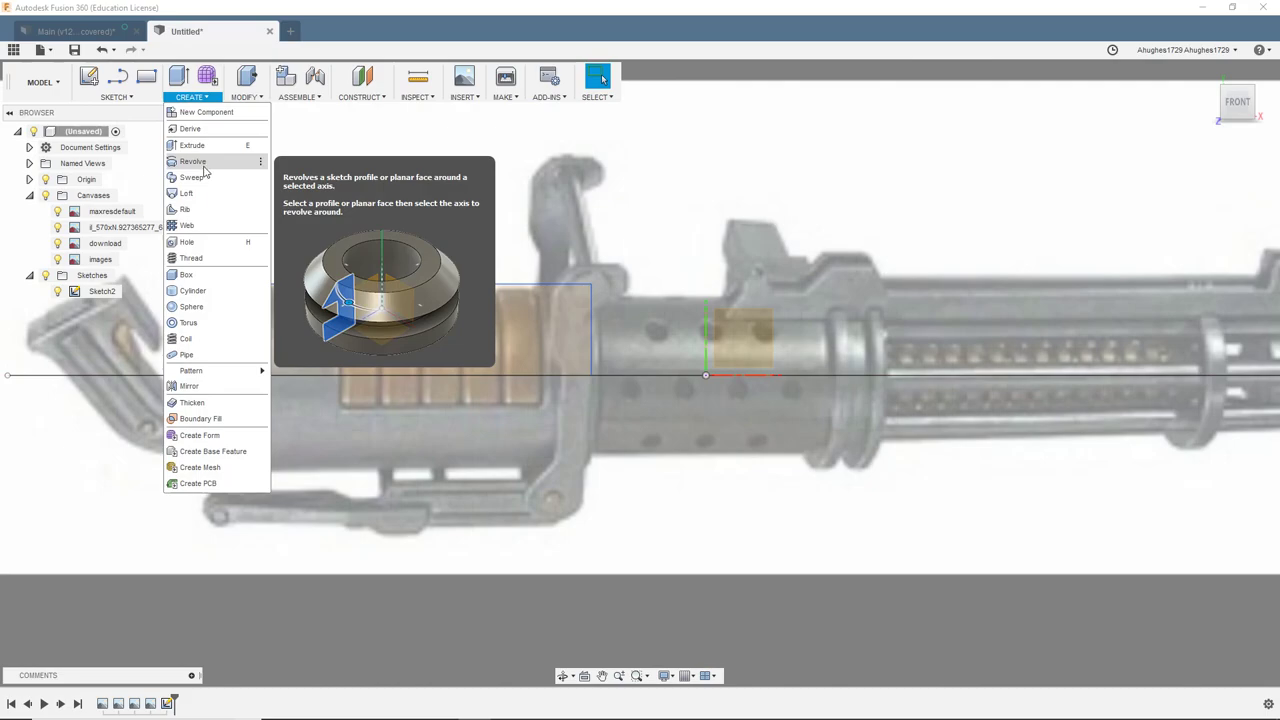
click(195, 162)
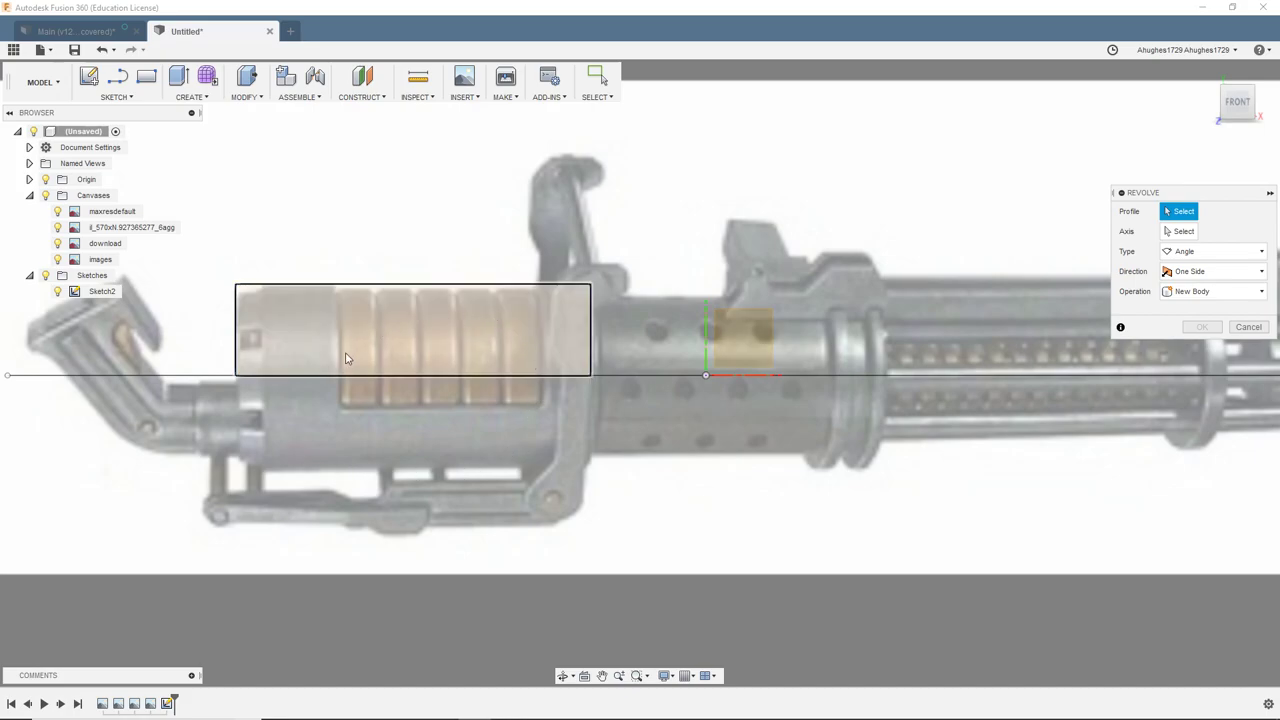
click(407, 355)
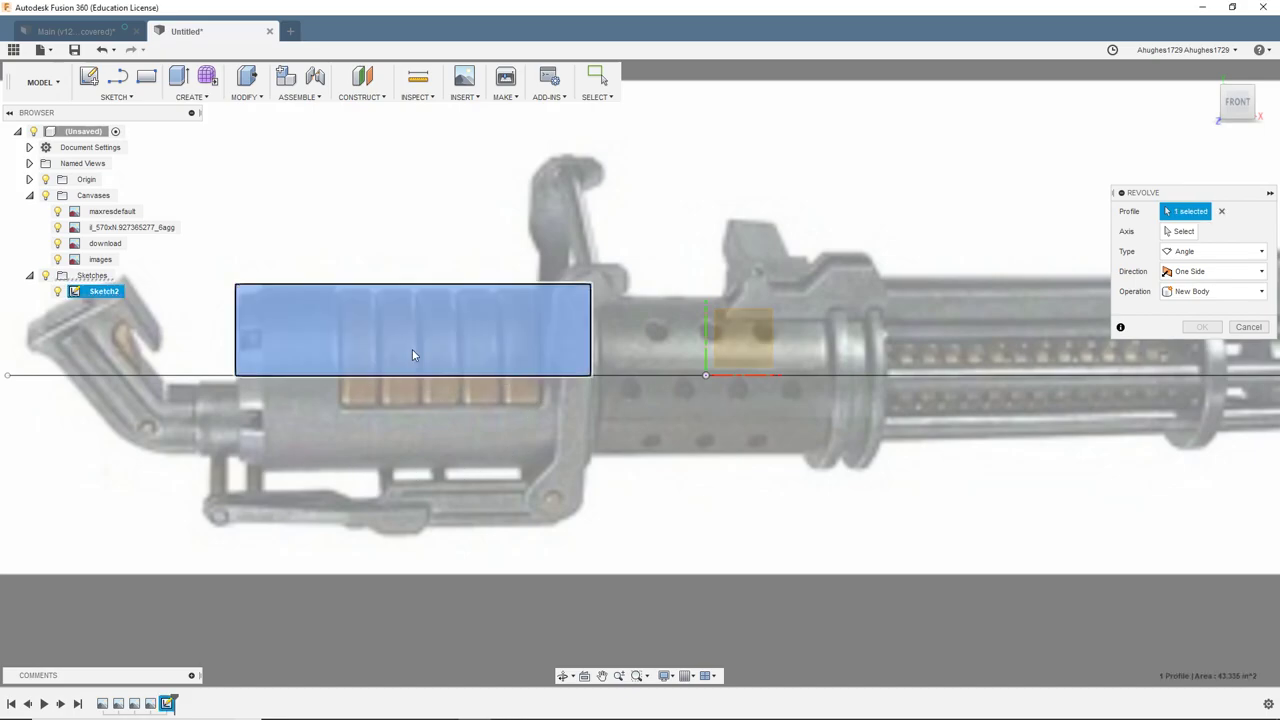
mouse_move(1240, 104)
mouse_down()
mouse_move(1256, 128)
mouse_move(1218, 122)
mouse_move(1238, 124)
mouse_up()
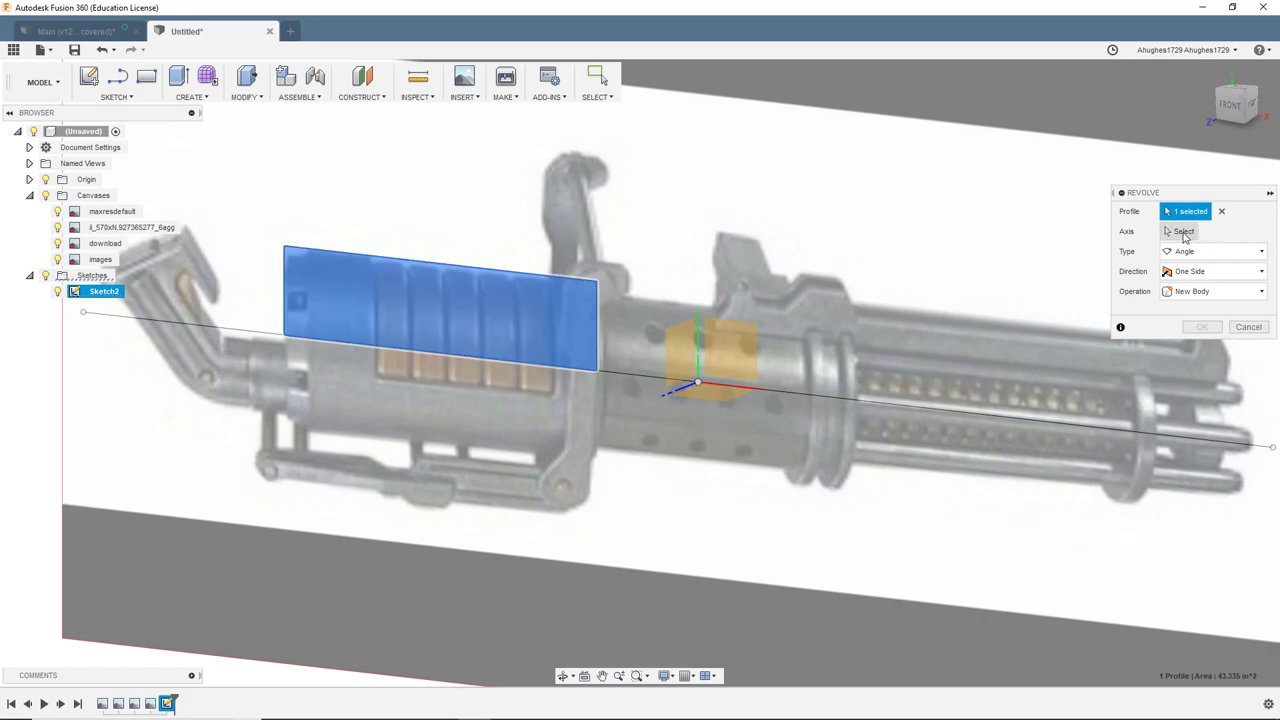
click(1184, 233)
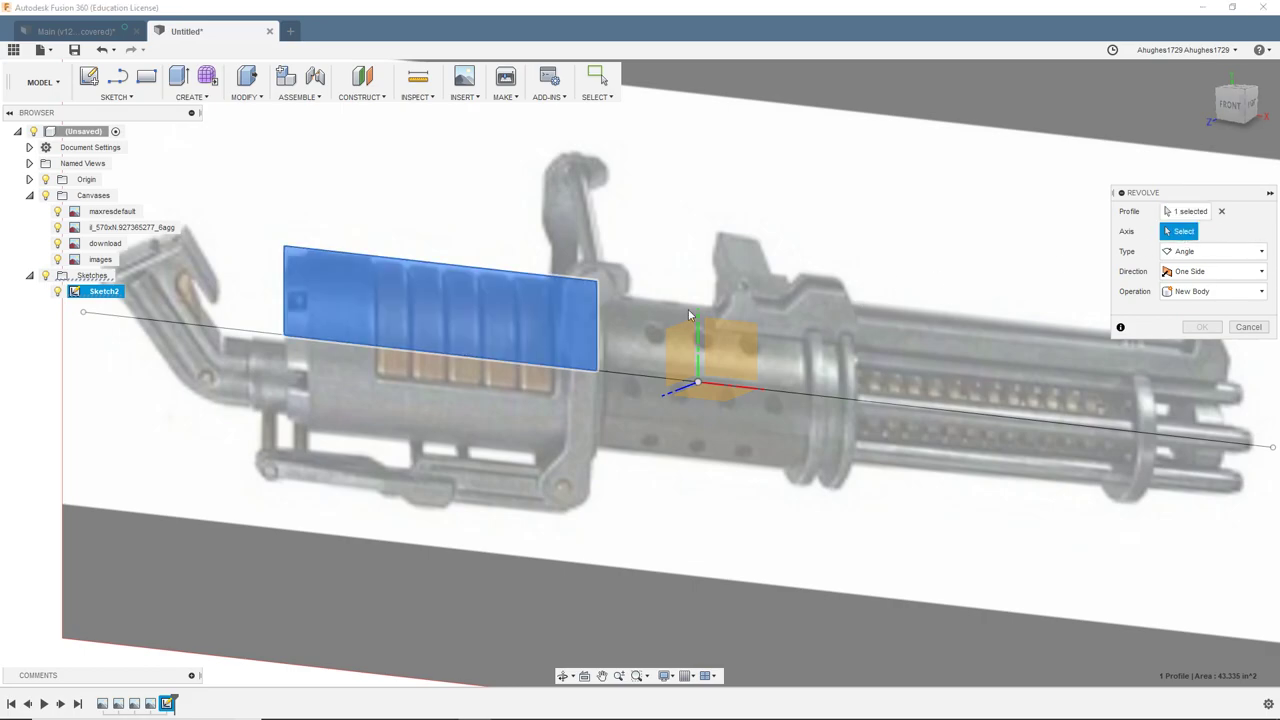
click(560, 368)
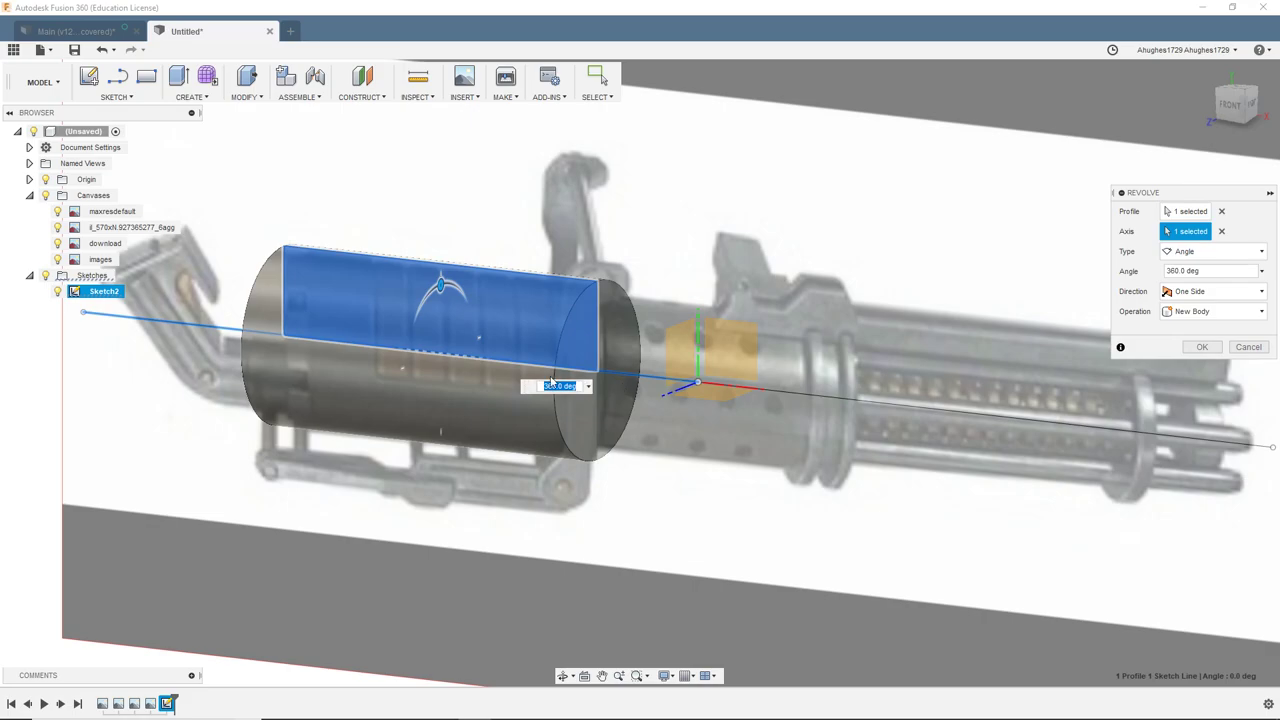
drag(1225, 106, 1185, 120)
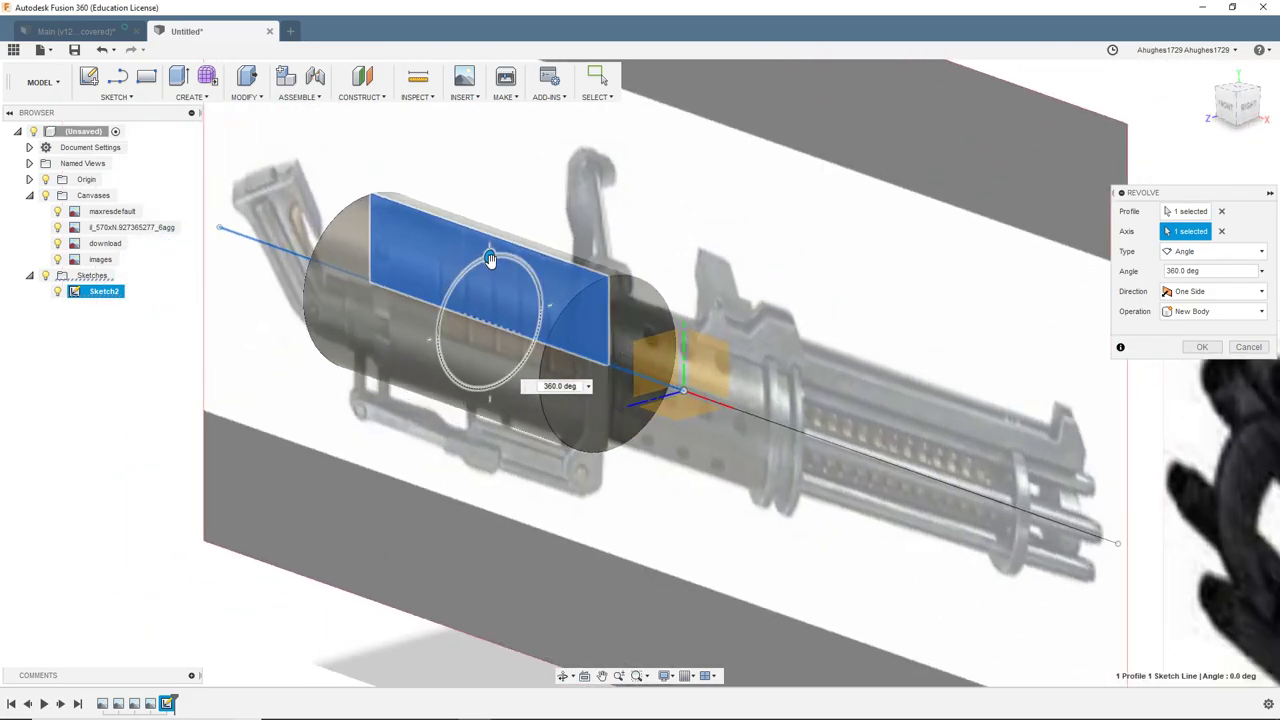
drag(490, 258, 545, 330)
text(60)
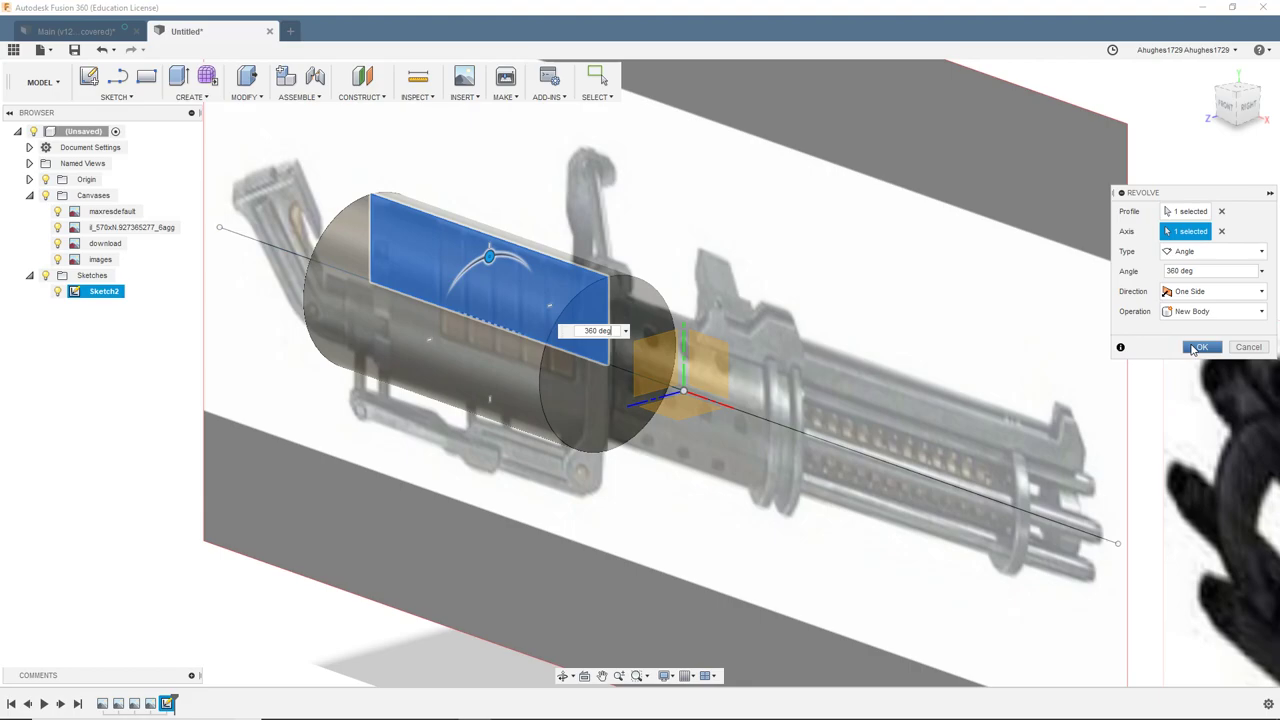
click(1198, 347)
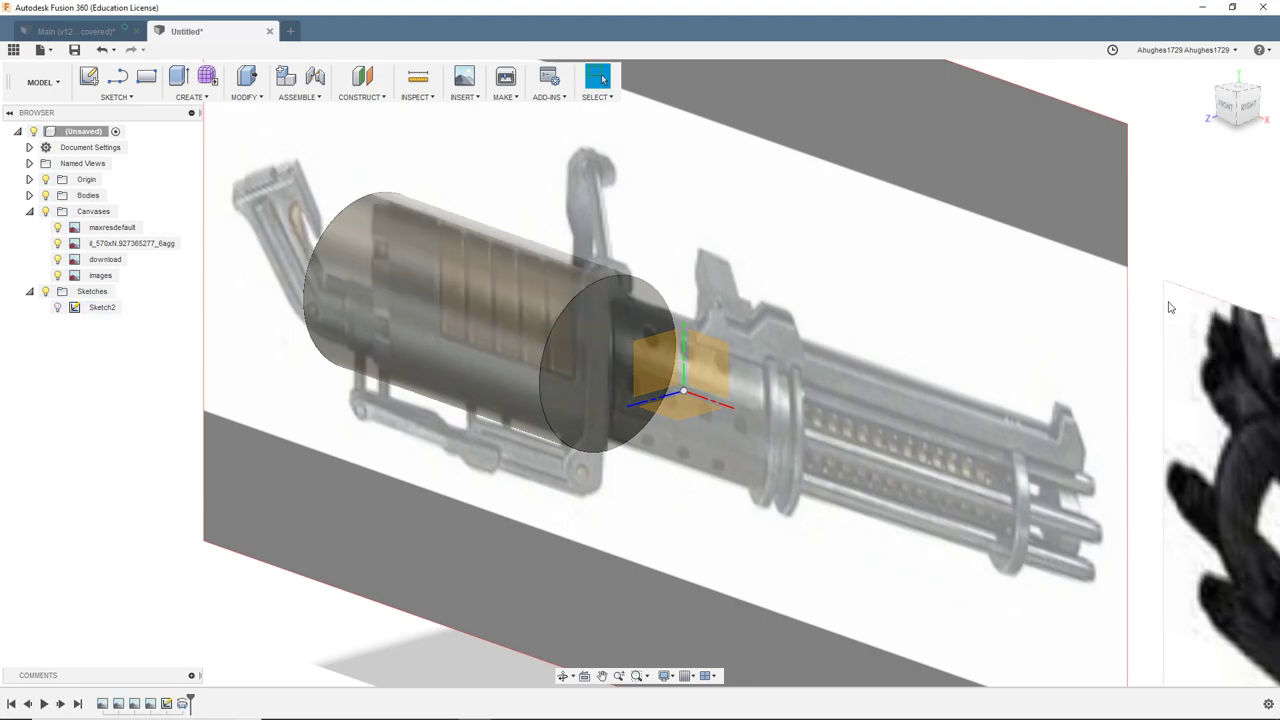
Compare the revolved cylinder with the reference canvas from the front, temporarily hiding the body to examine the housing's rear end
click(1225, 114)
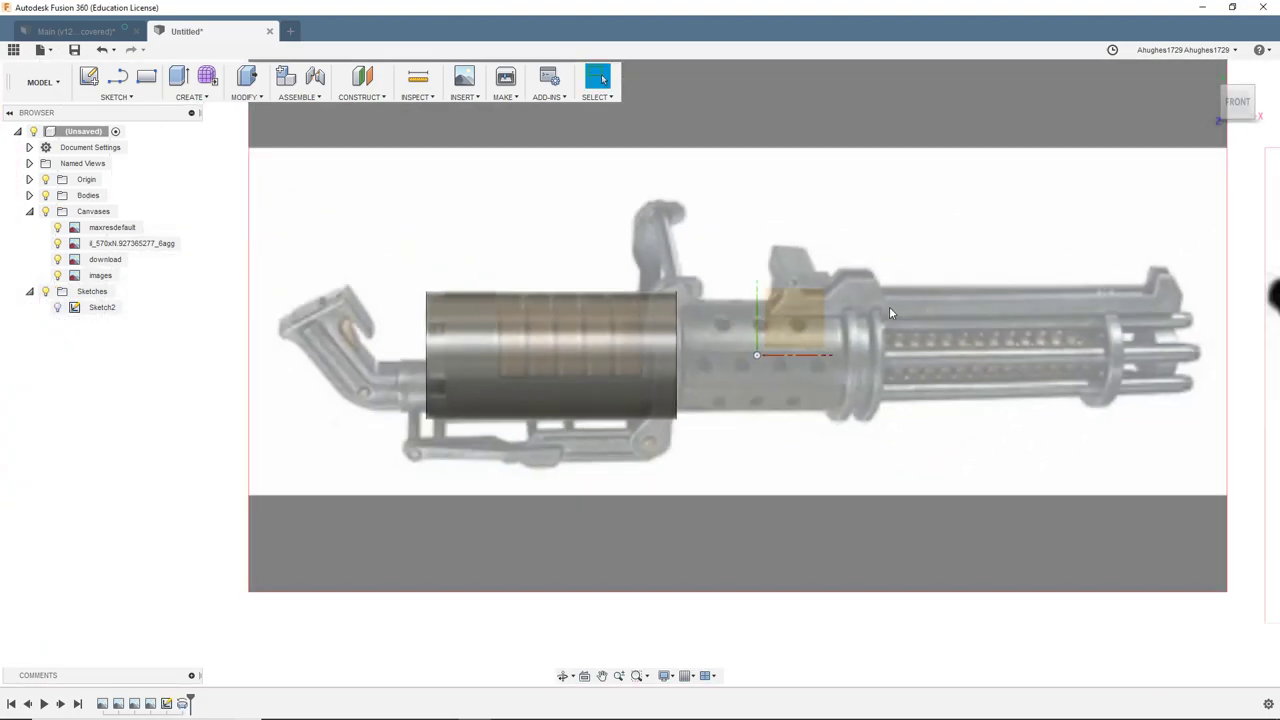
middle_drag(898, 305, 843, 283)
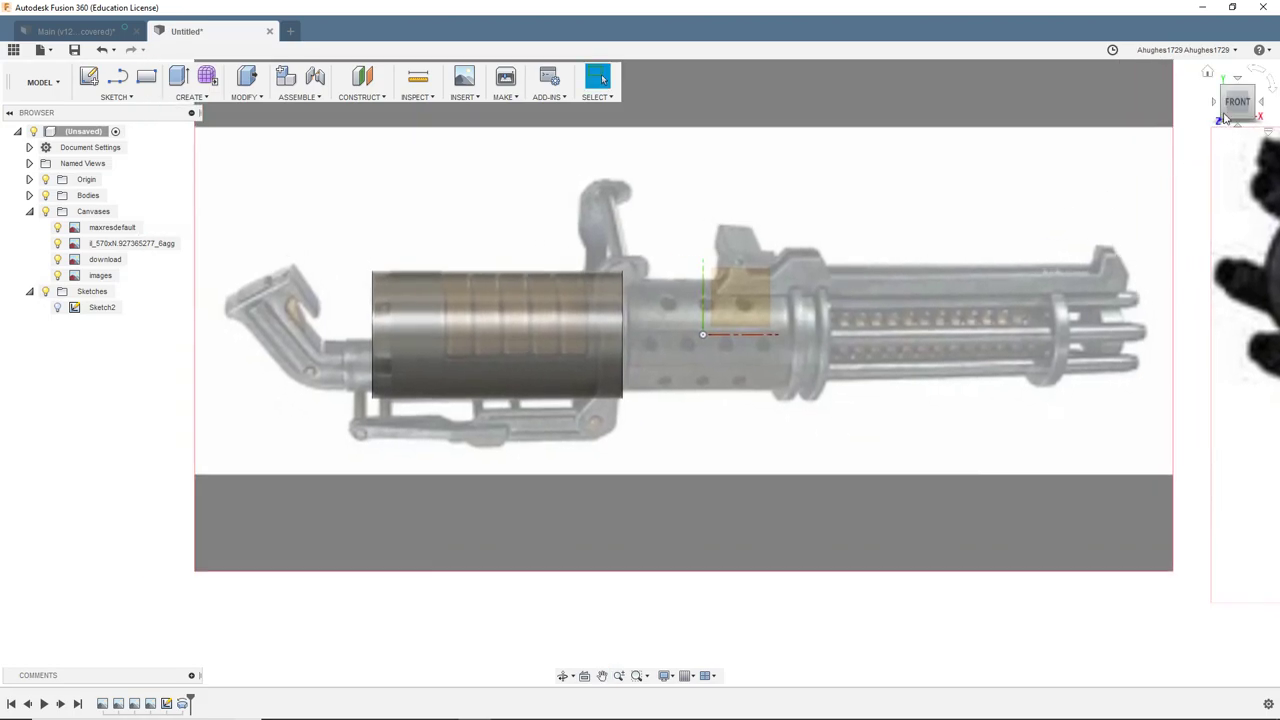
mouse_move(1236, 104)
mouse_down()
mouse_move(1262, 108)
mouse_move(1237, 110)
mouse_up()
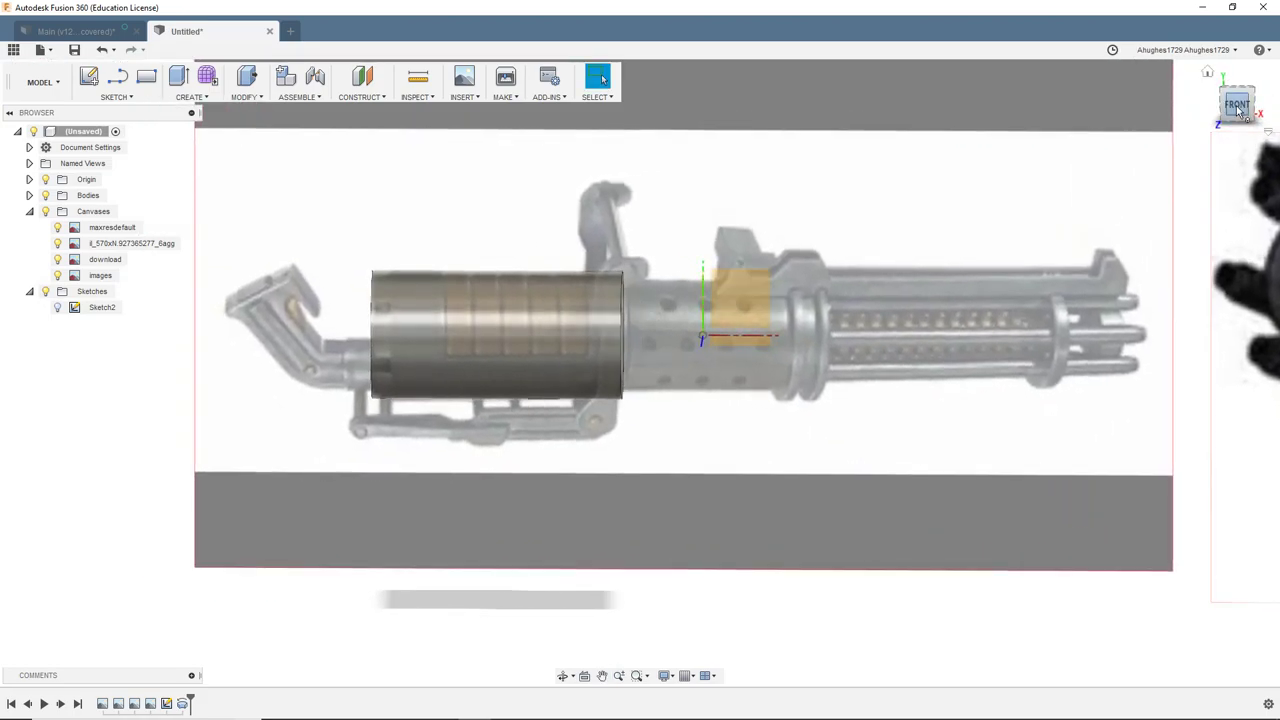
scroll(322, 323, up, 3)
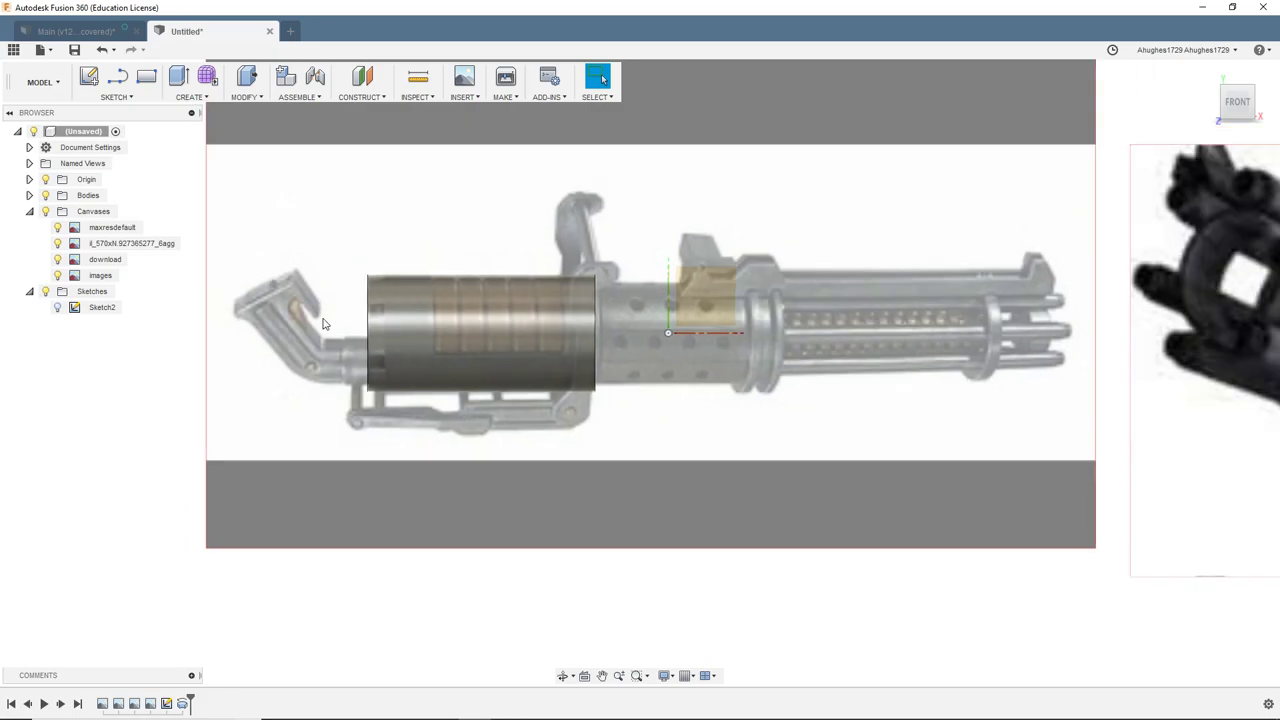
scroll(460, 314, up, 2)
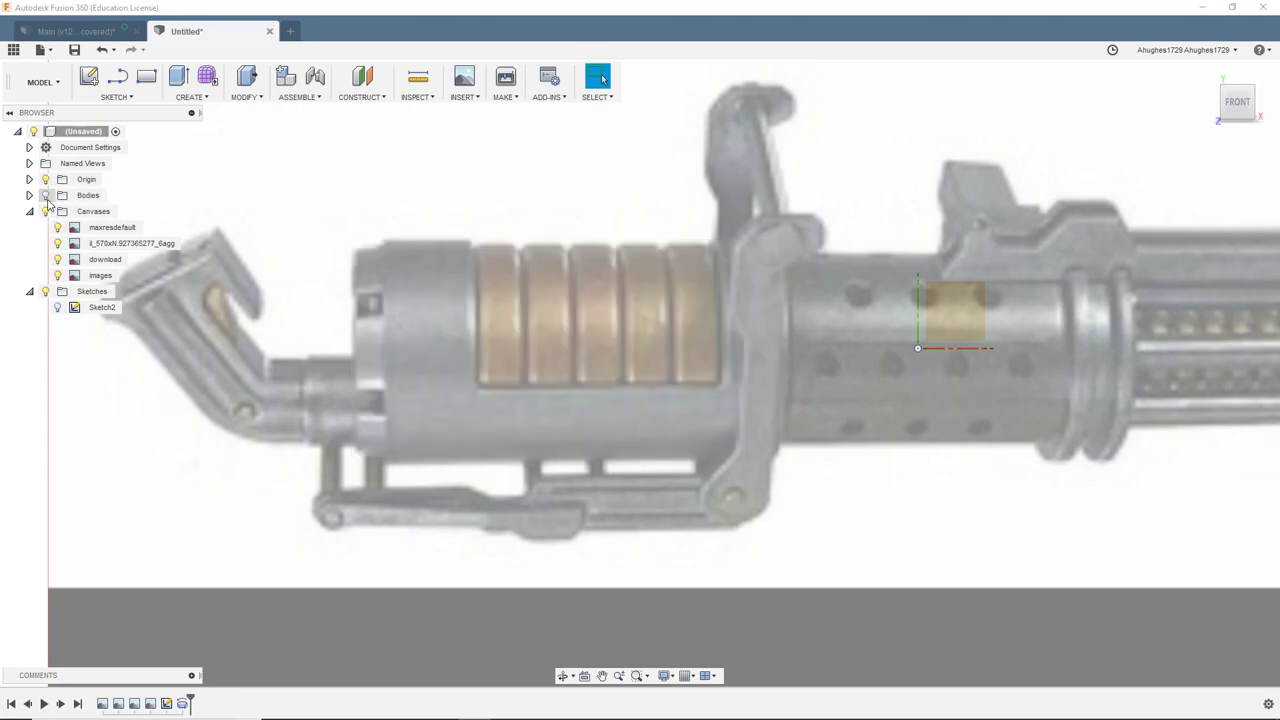
scroll(284, 289, up, 2)
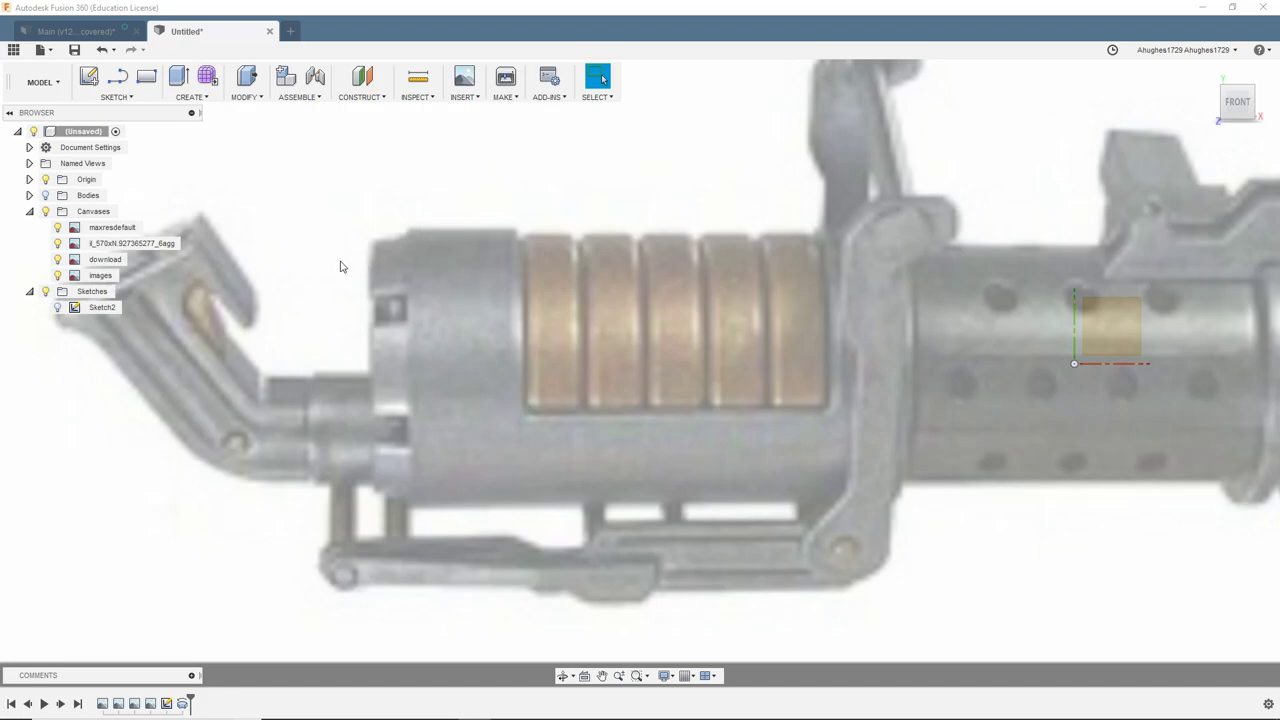
click(60, 310)
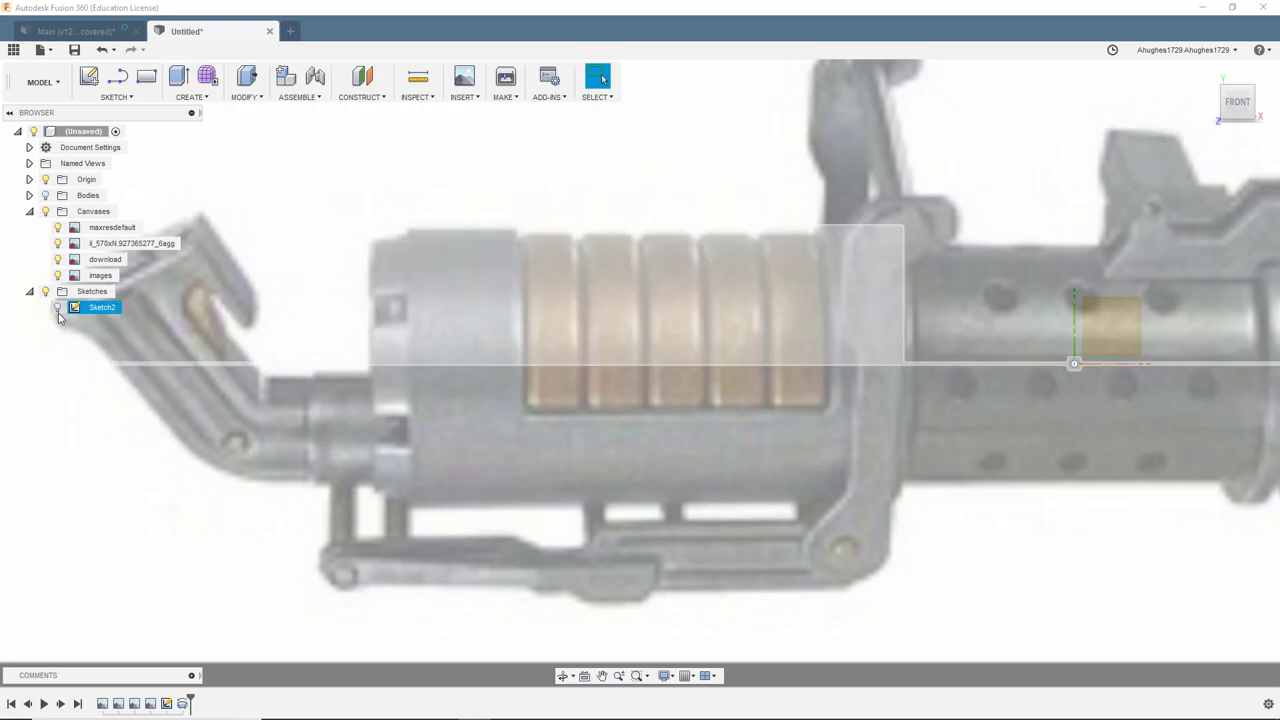
click(45, 196)
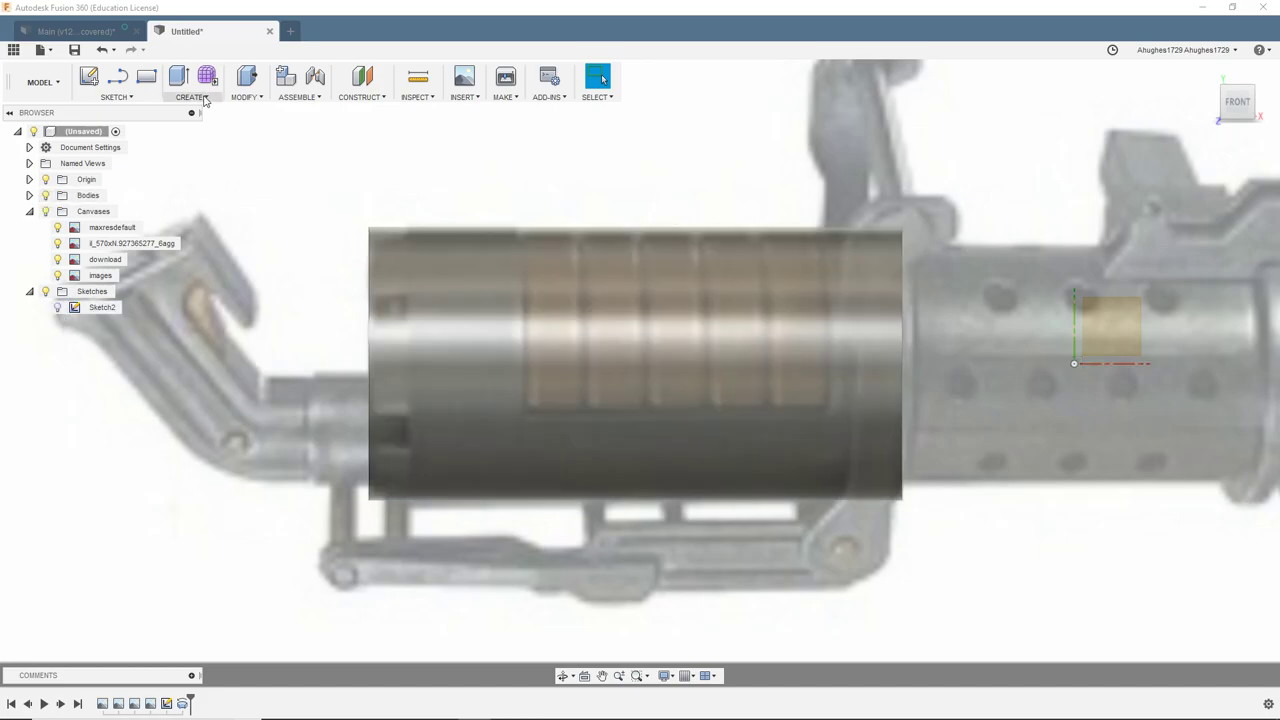
Start an equal-distance chamfer on the cylinder's rear circular edge with a distance of 0.50 in
click(240, 97)
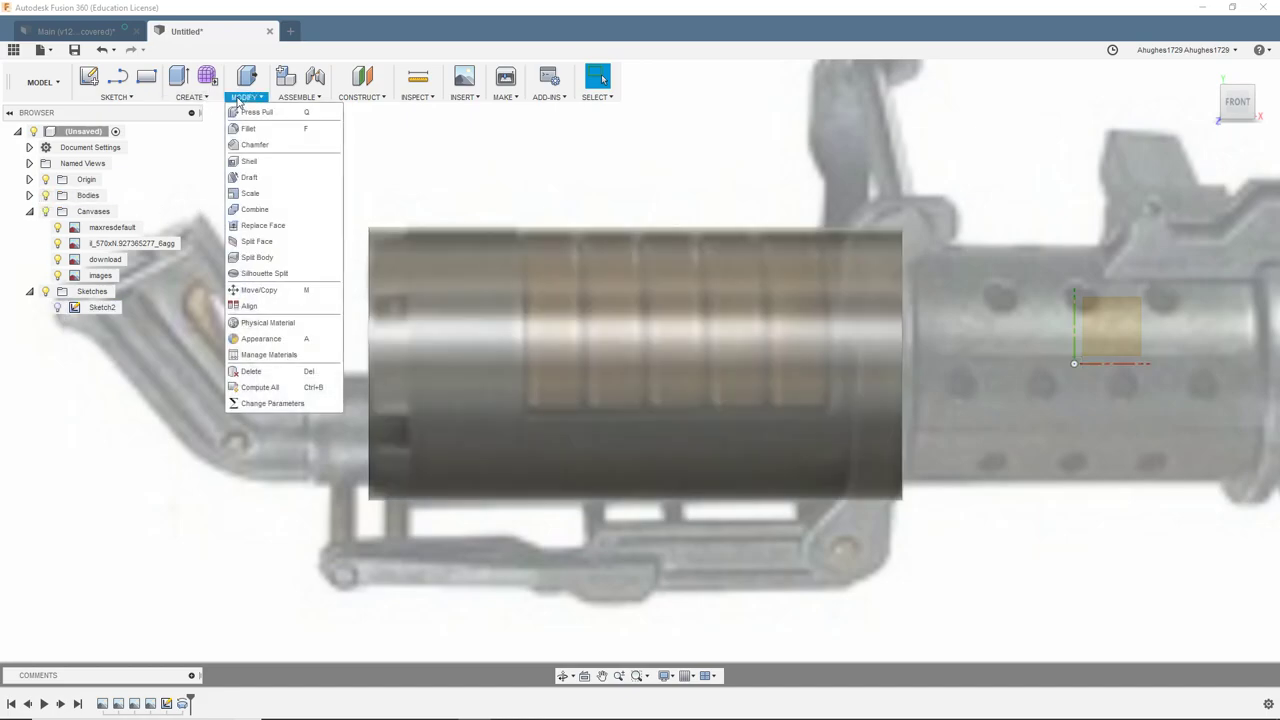
key(Escape)
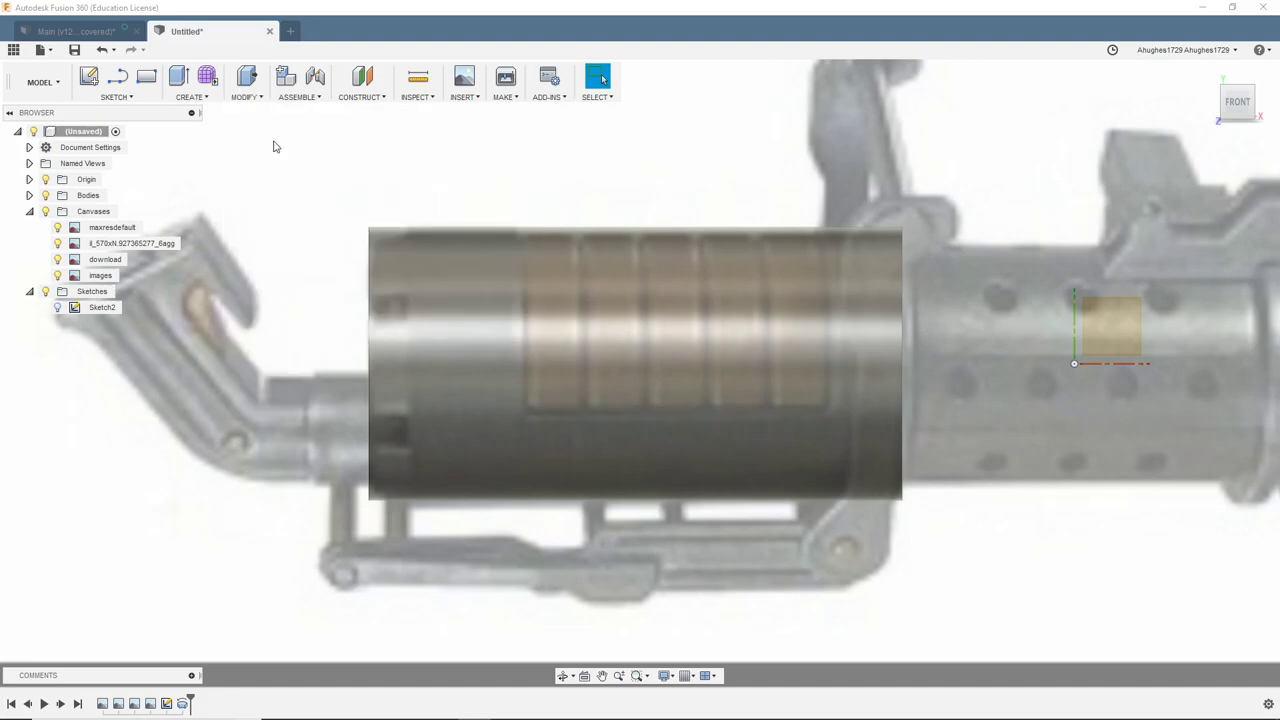
click(368, 236)
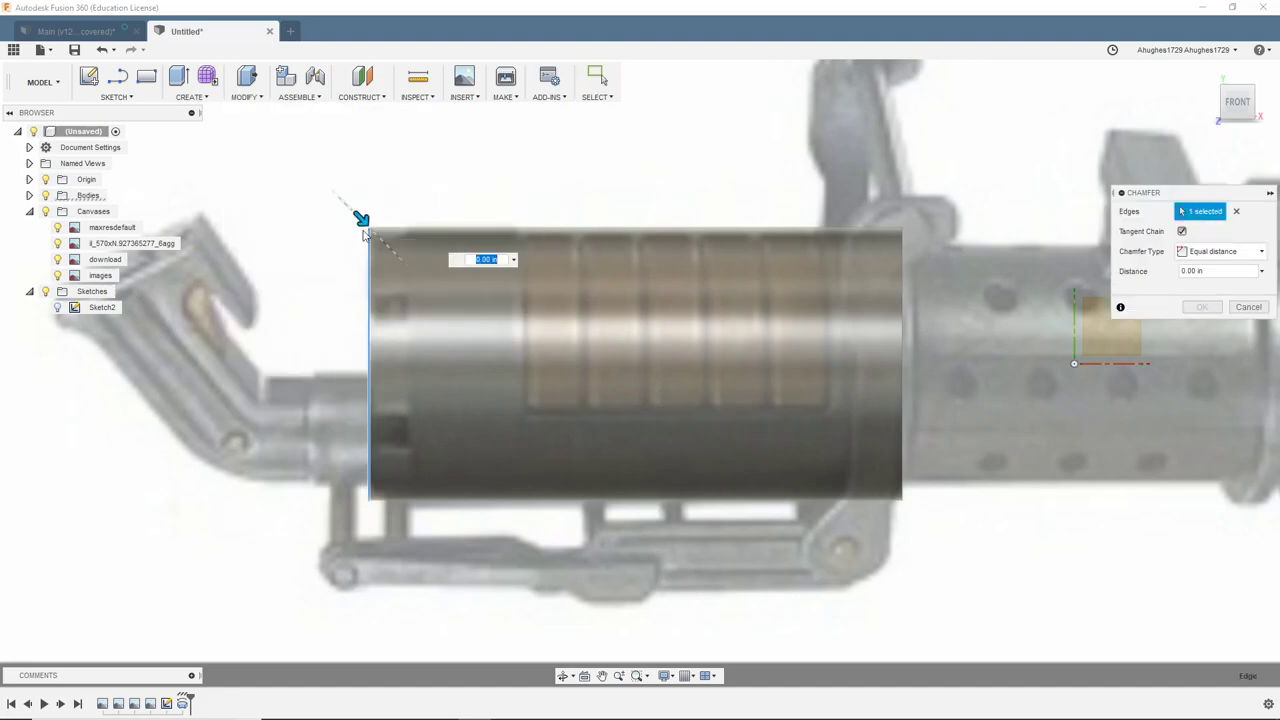
drag(1247, 101, 1270, 104)
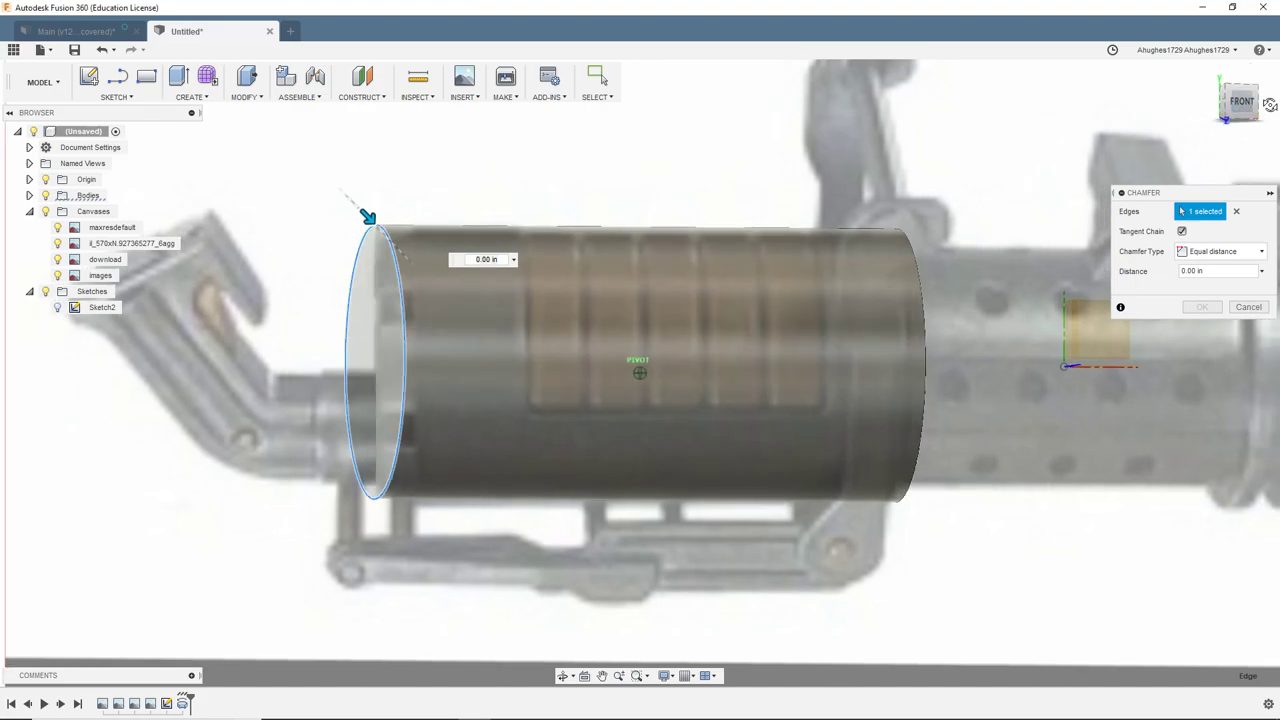
mouse_move(368, 216)
shift+middle_down()
mouse_move(400, 249)
mouse_move(383, 251)
shift+middle_up()
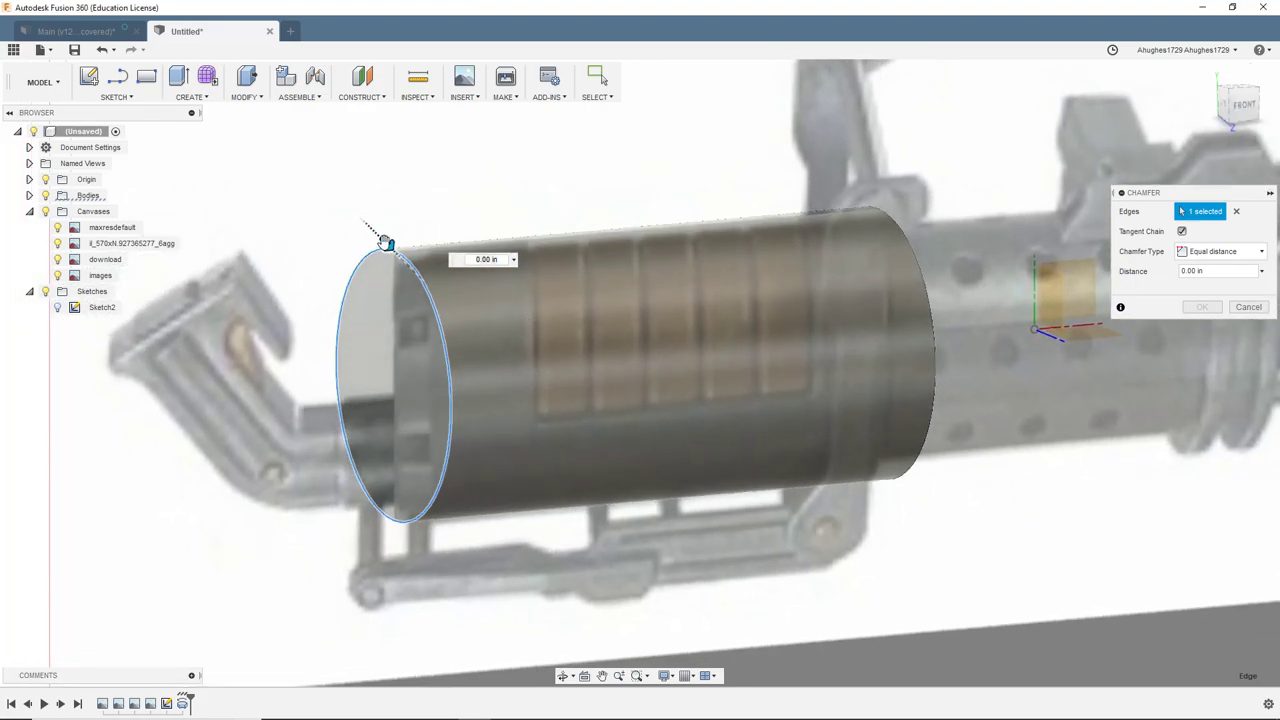
drag(385, 242, 397, 253)
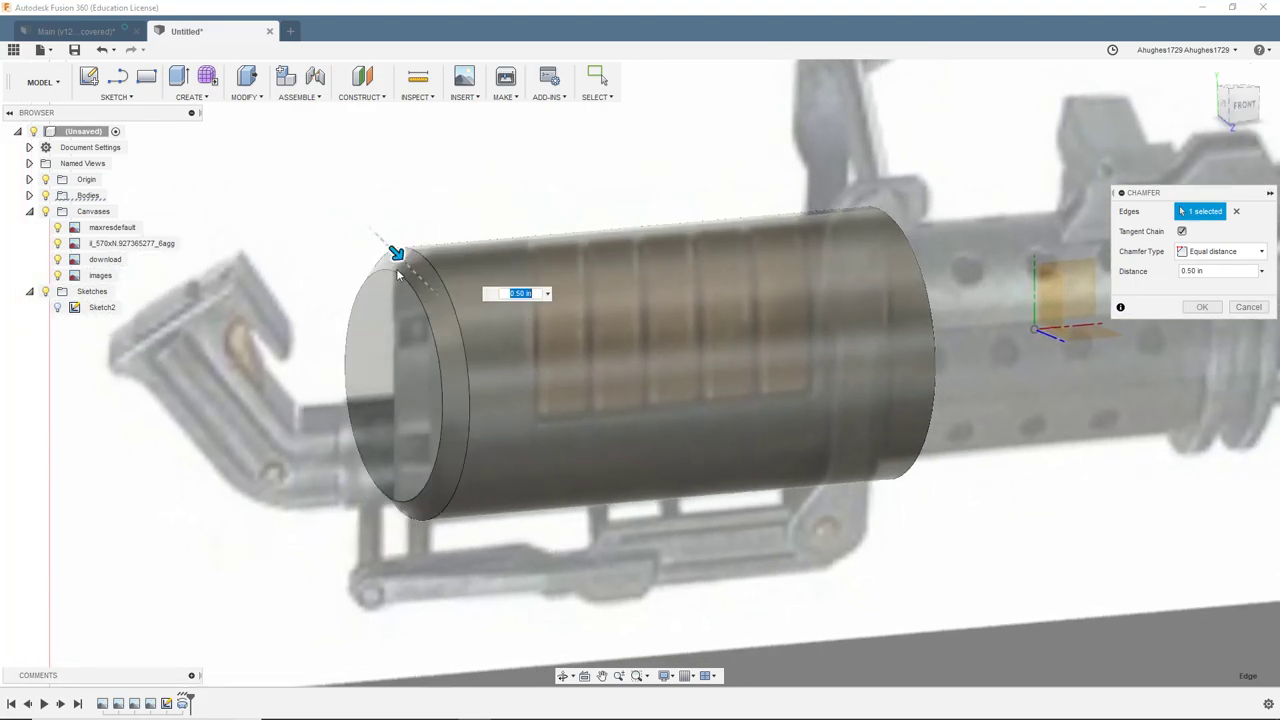
Compare the chamfer with the reference housing from the front, hiding the body briefly, and readjust its distance to 0.50 in
click(1240, 103)
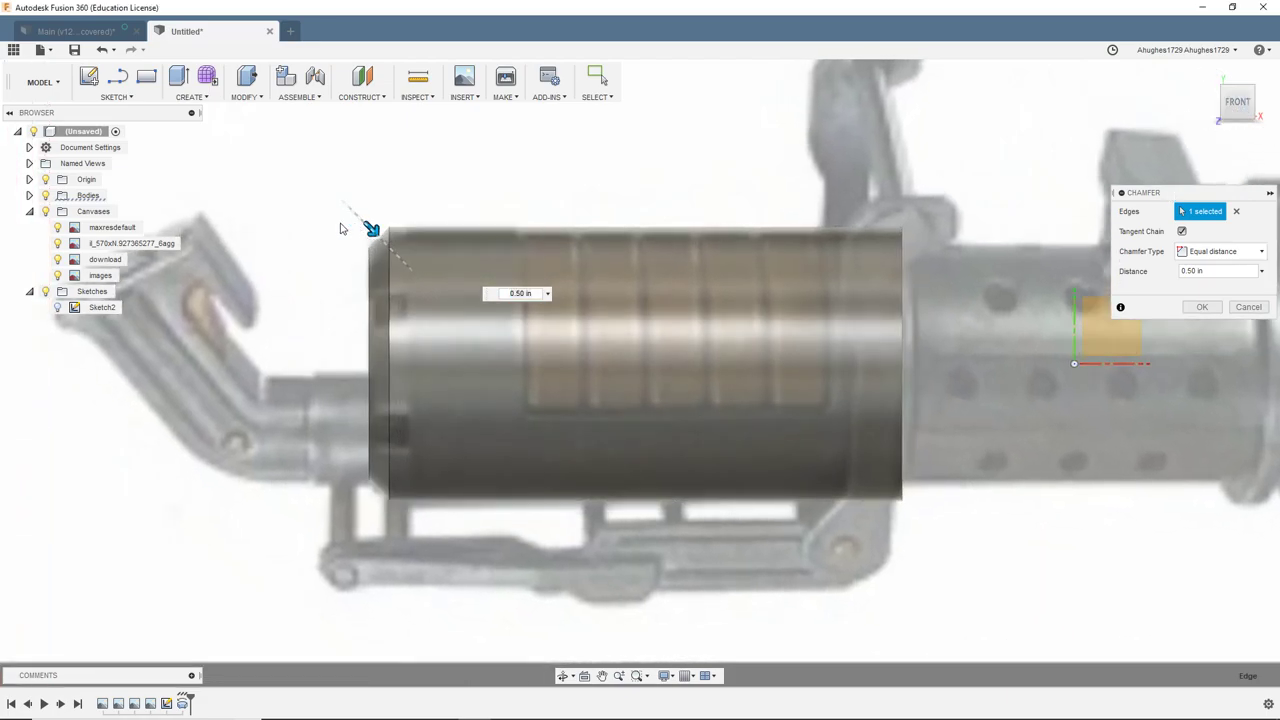
scroll(356, 222, up, 3)
mouse_move(370, 224)
mouse_down()
mouse_move(468, 290)
mouse_move(349, 220)
mouse_move(365, 219)
mouse_up()
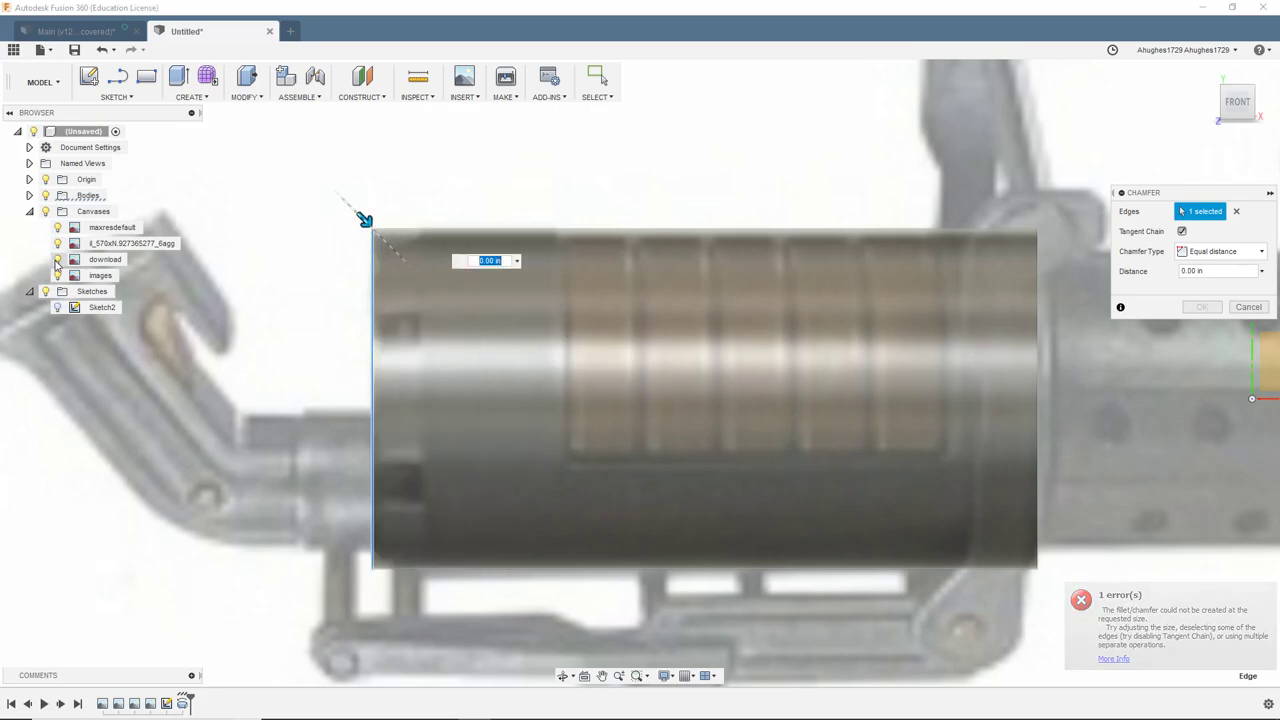
click(45, 195)
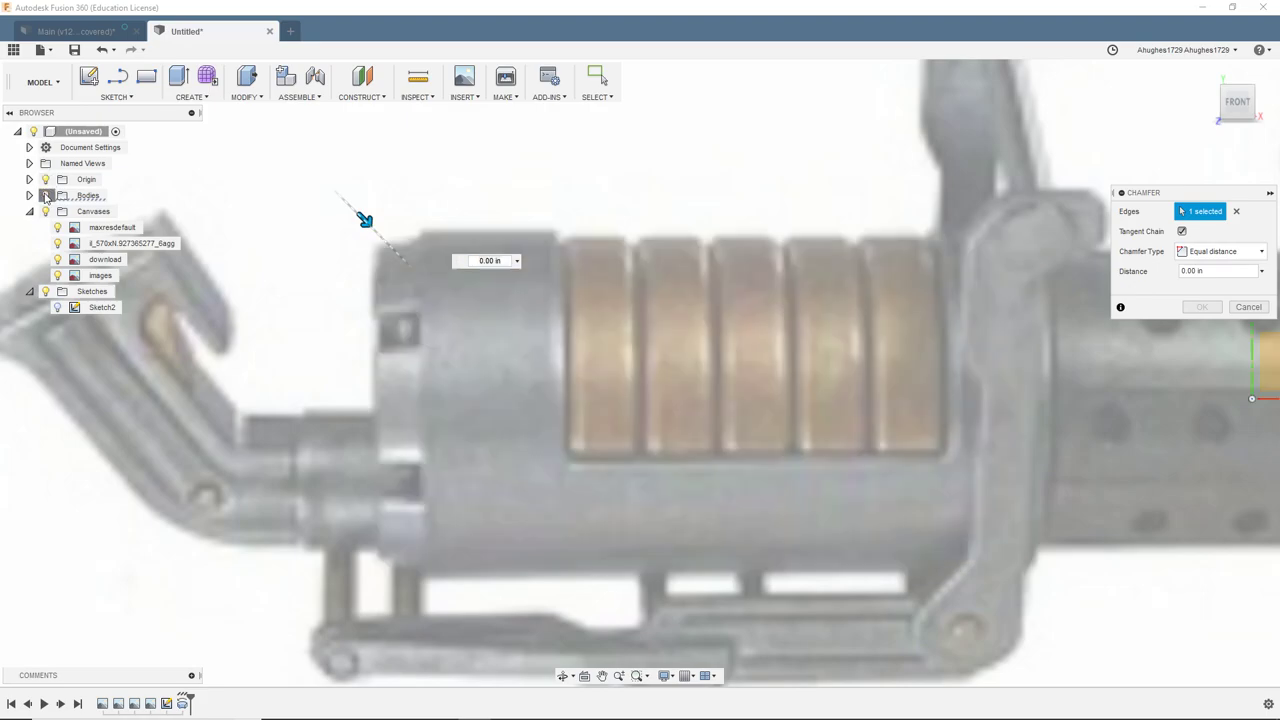
click(45, 195)
drag(366, 220, 378, 232)
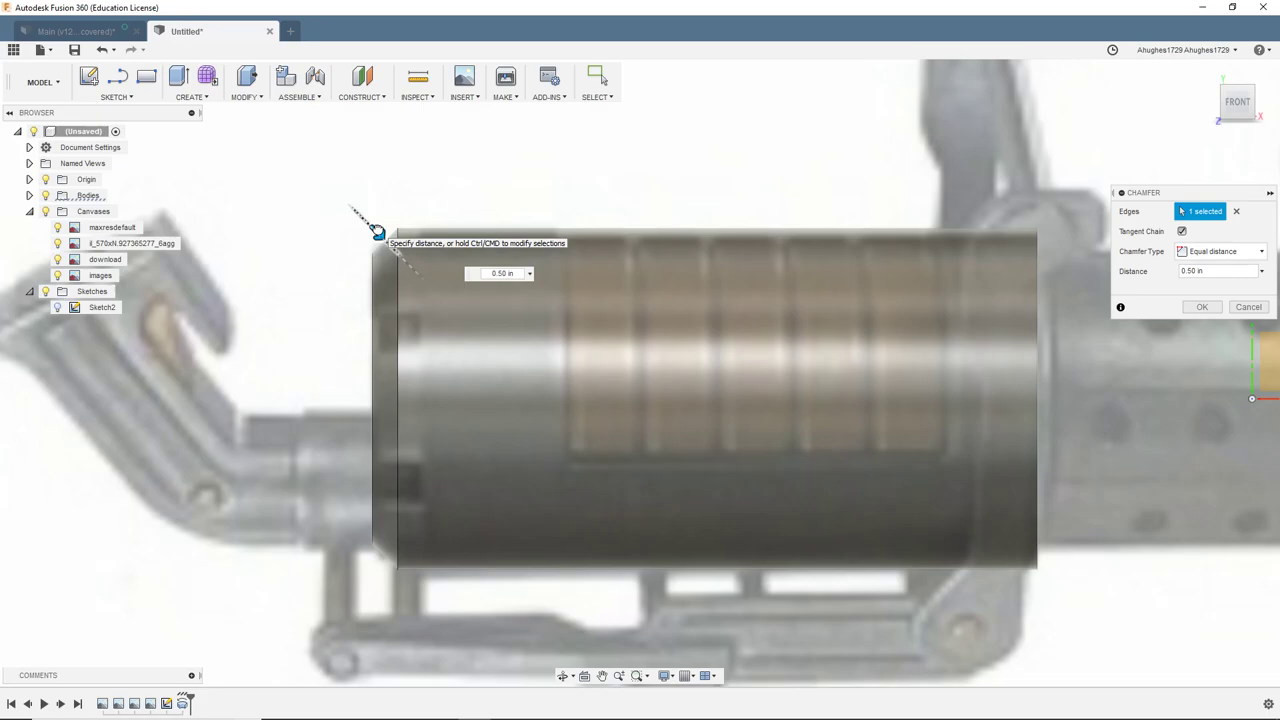
Change the rear edge chamfer to two distances, 1.00 in along the cylinder and 0.40 in across its end face, and apply it
click(1240, 251)
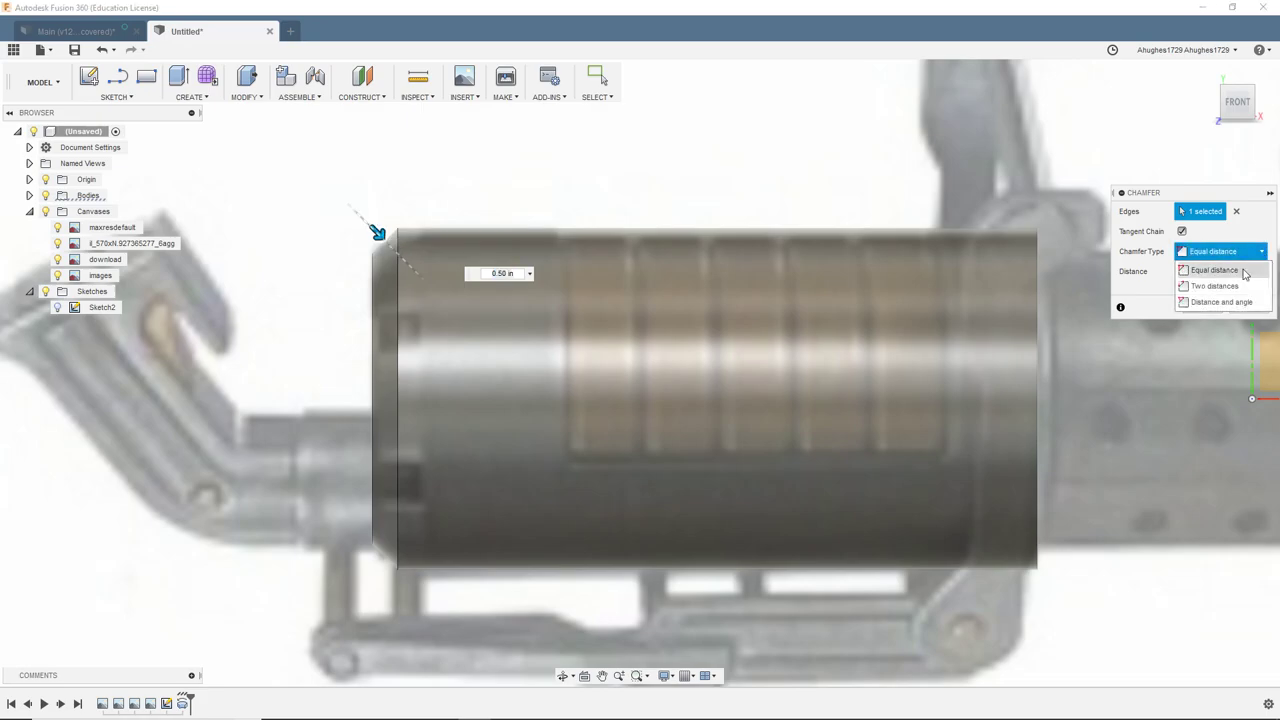
click(1214, 286)
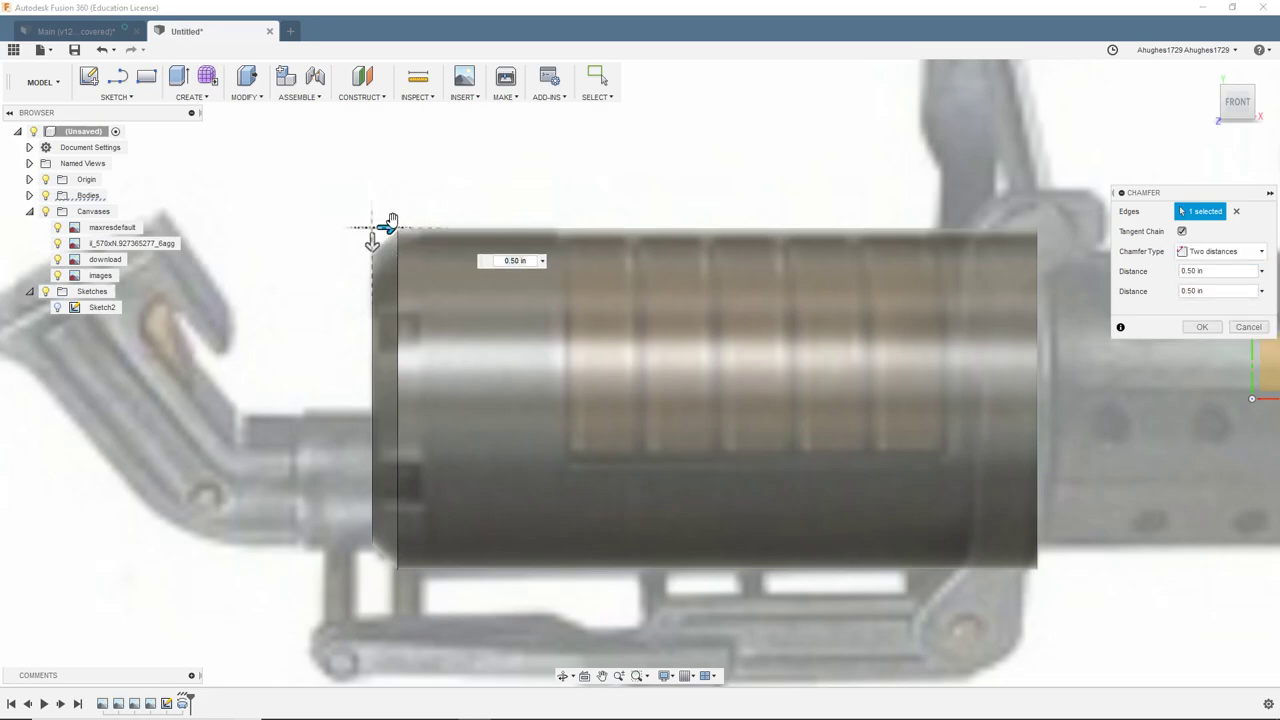
mouse_move(389, 226)
mouse_down()
mouse_move(414, 226)
mouse_move(392, 226)
mouse_up()
scroll(394, 226, up, 3)
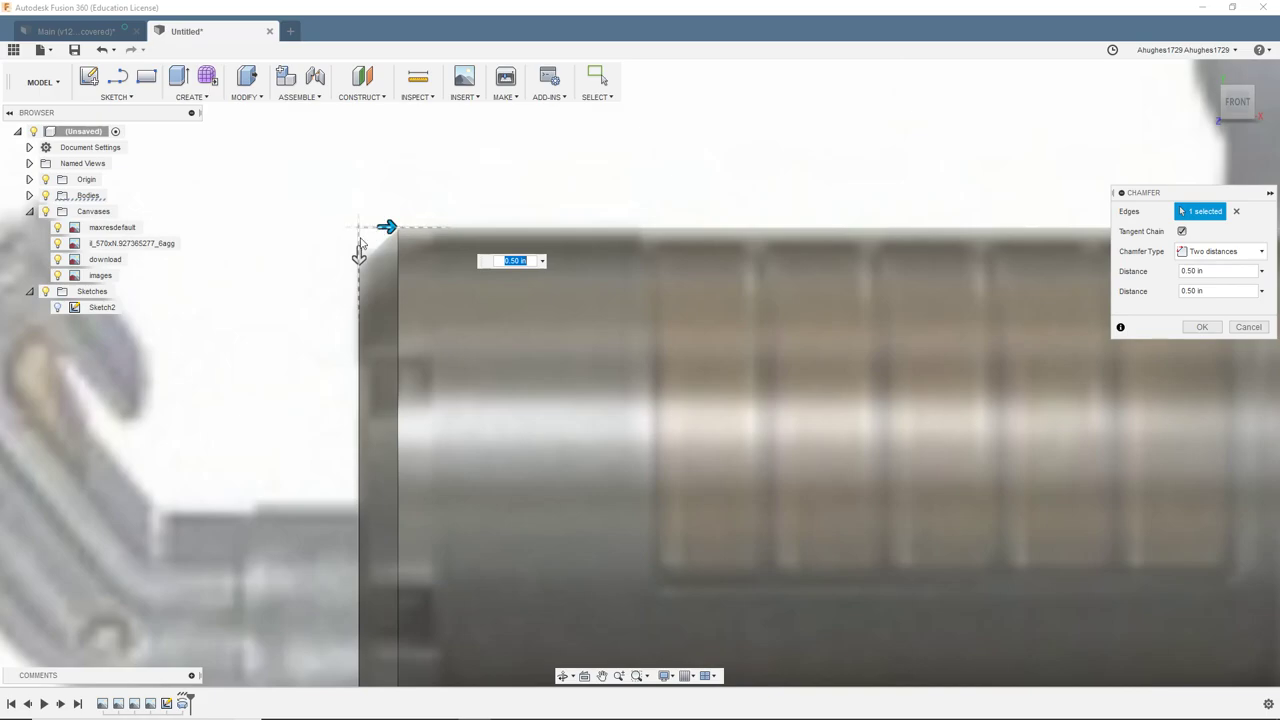
click(45, 196)
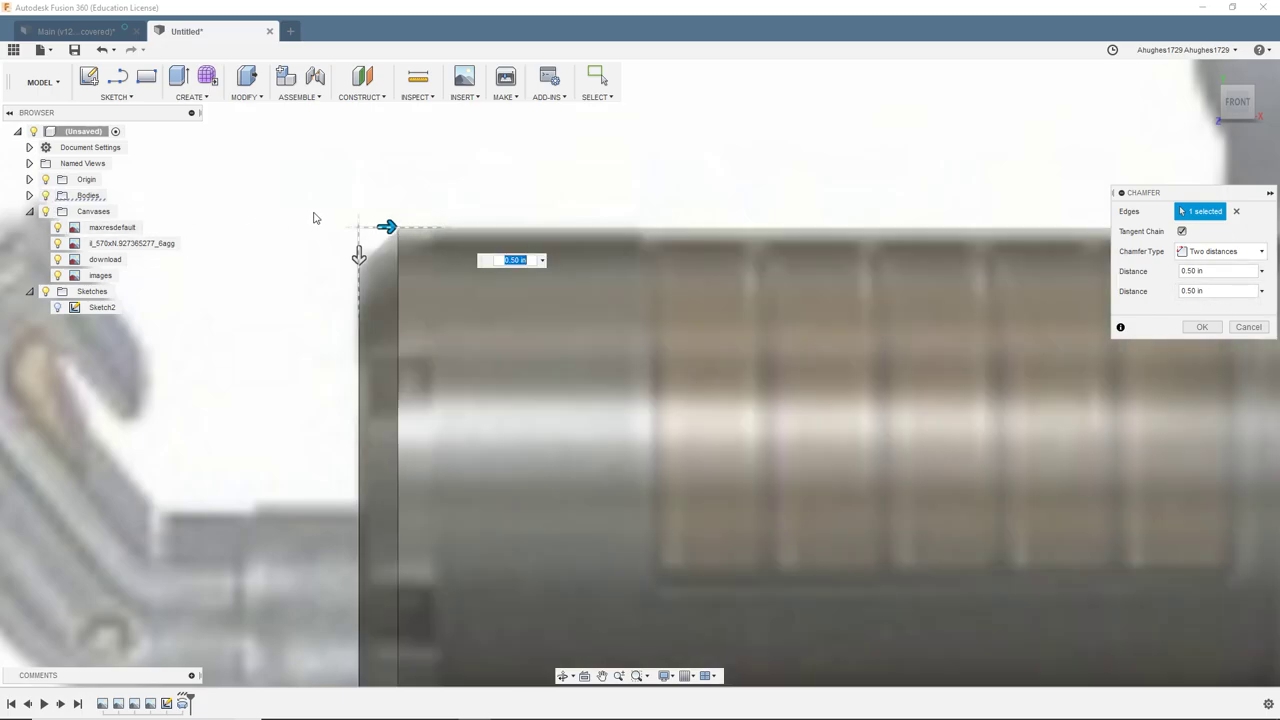
drag(388, 227, 359, 272)
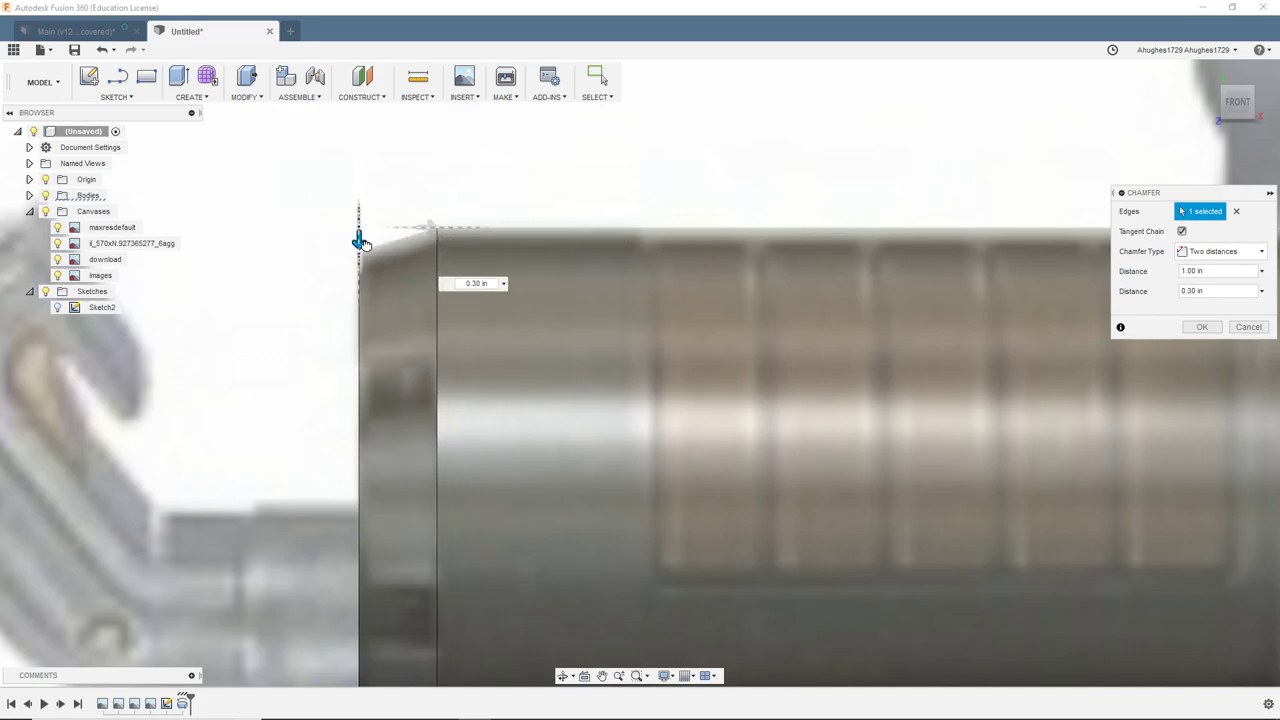
scroll(323, 306, down, 2)
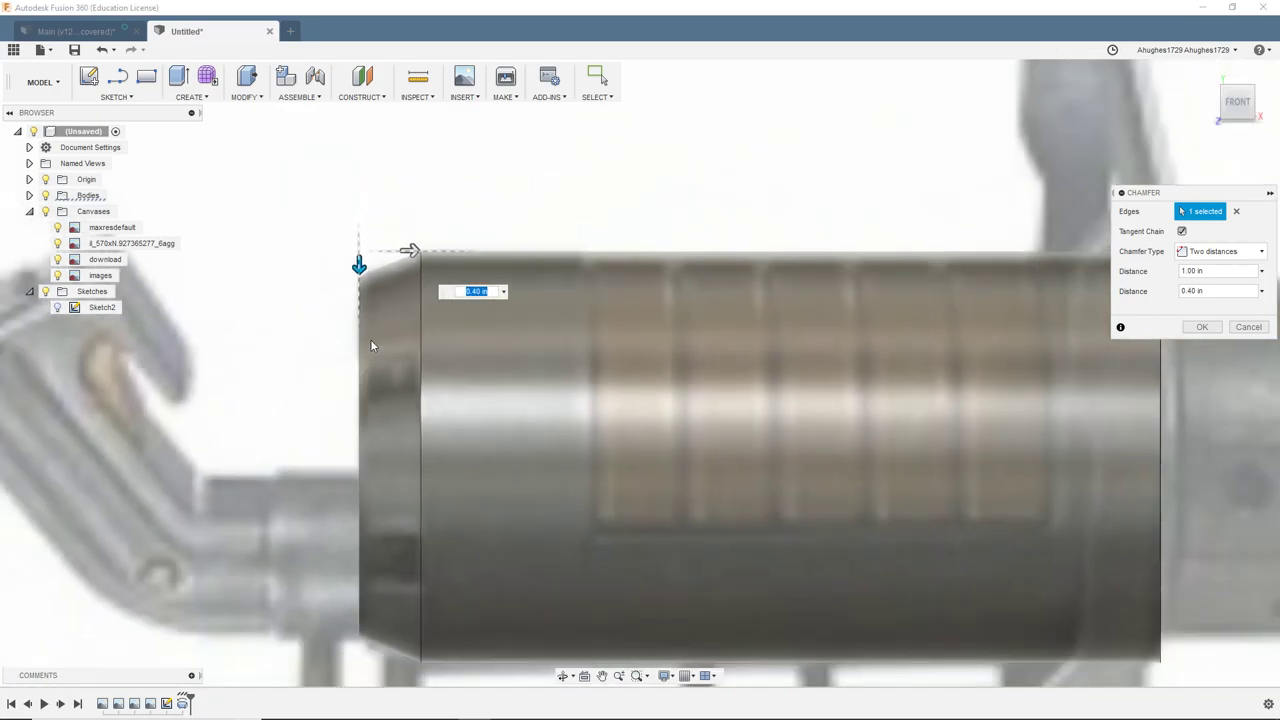
click(1202, 327)
scroll(591, 329, down, 1)
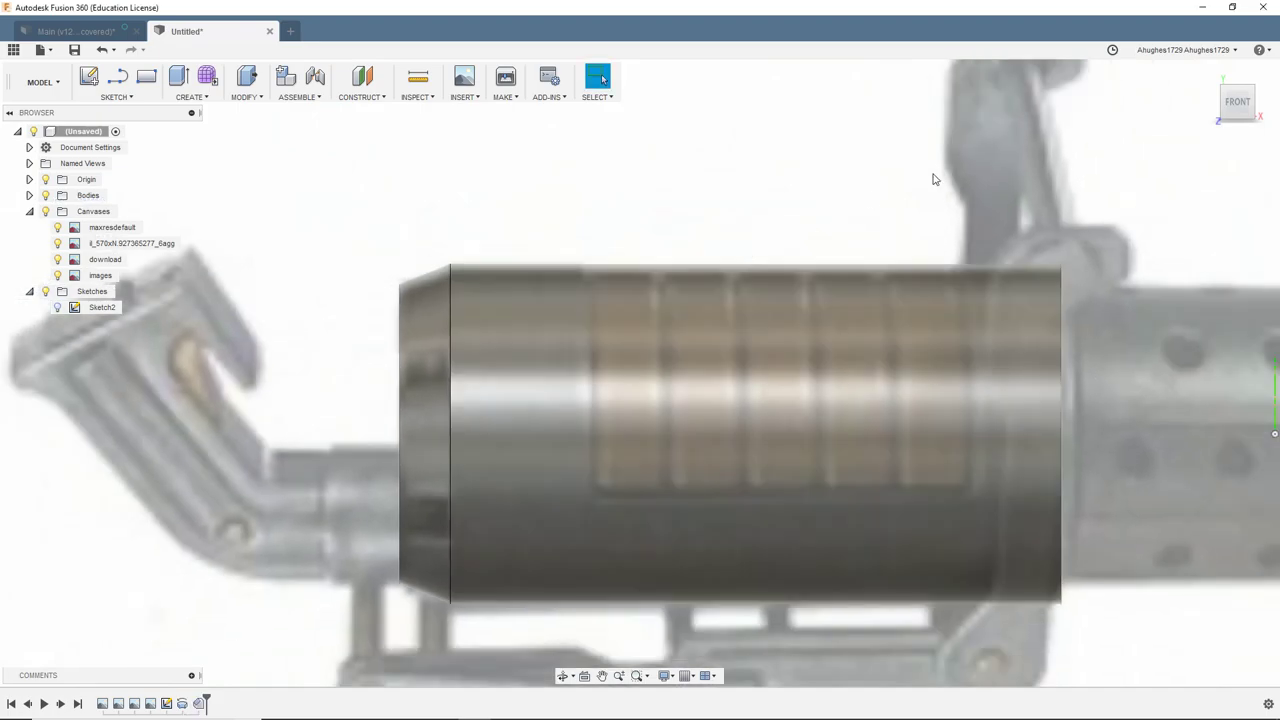
Inspect the chamfered cylinder at an angle with the canvases temporarily hidden, then compare it with the reference from the front
shift+middle_drag(639, 372, 780, 390)
mouse_move(450, 180)
shift+middle_down()
mouse_move(540, 310)
mouse_move(453, 223)
shift+middle_up()
click(46, 211)
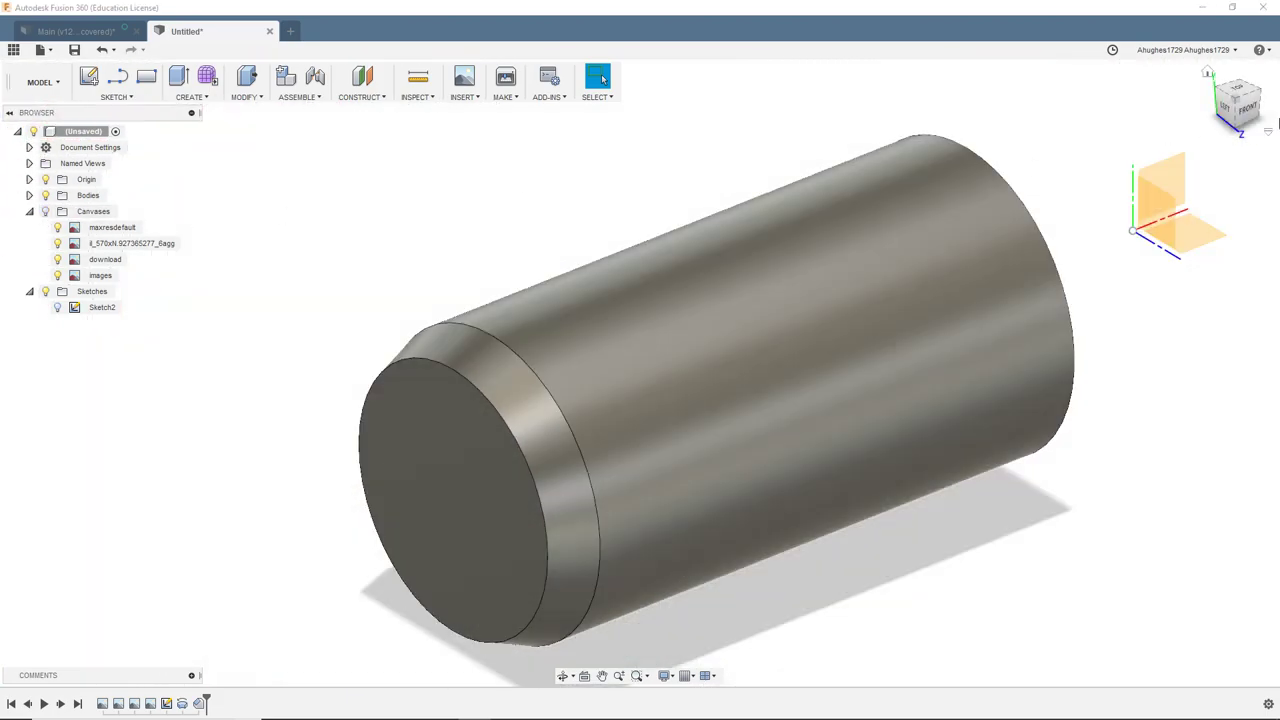
mouse_move(1239, 112)
mouse_down()
mouse_move(1250, 48)
mouse_move(1262, 68)
mouse_move(1226, 98)
mouse_up()
click(1237, 103)
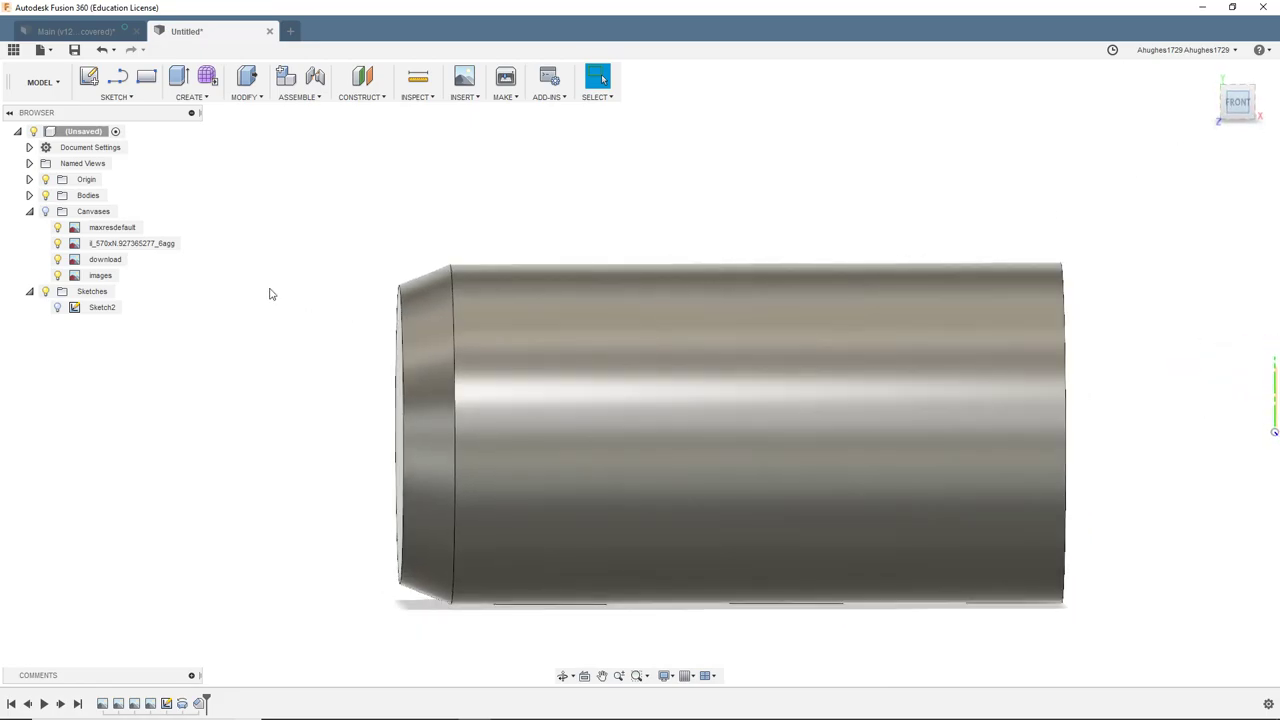
click(45, 211)
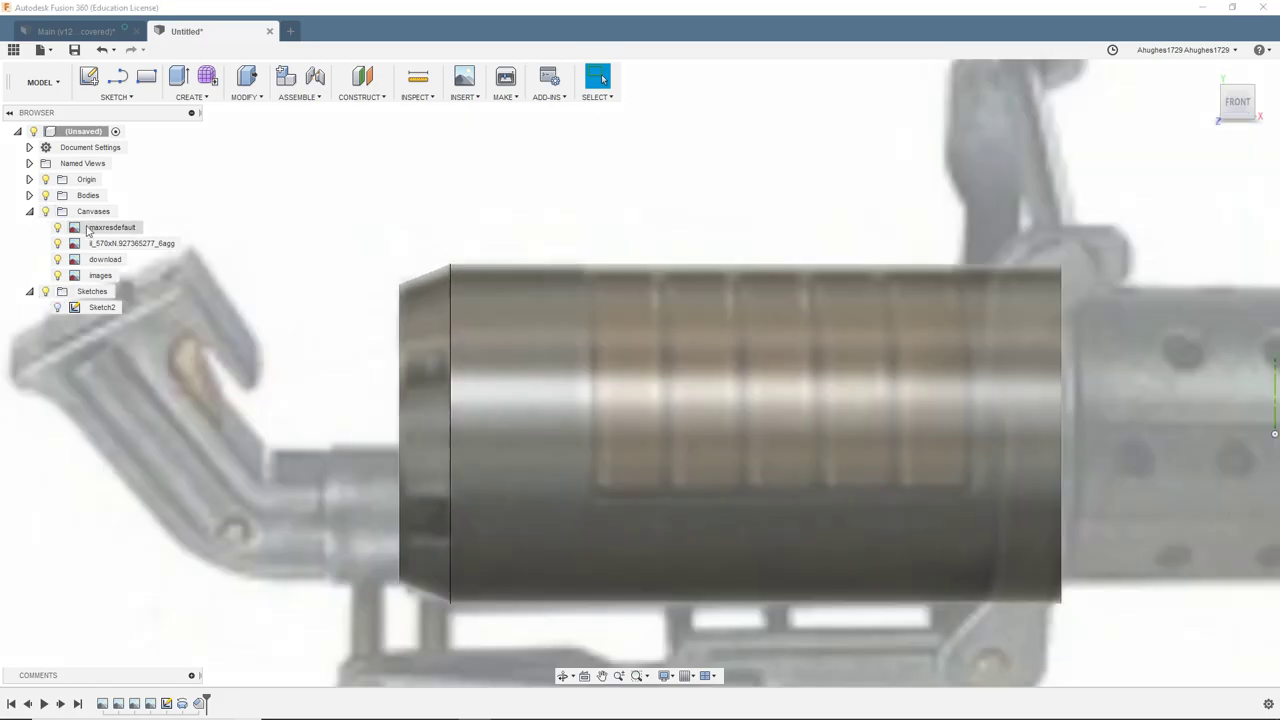
middle_drag(348, 310, 307, 281)
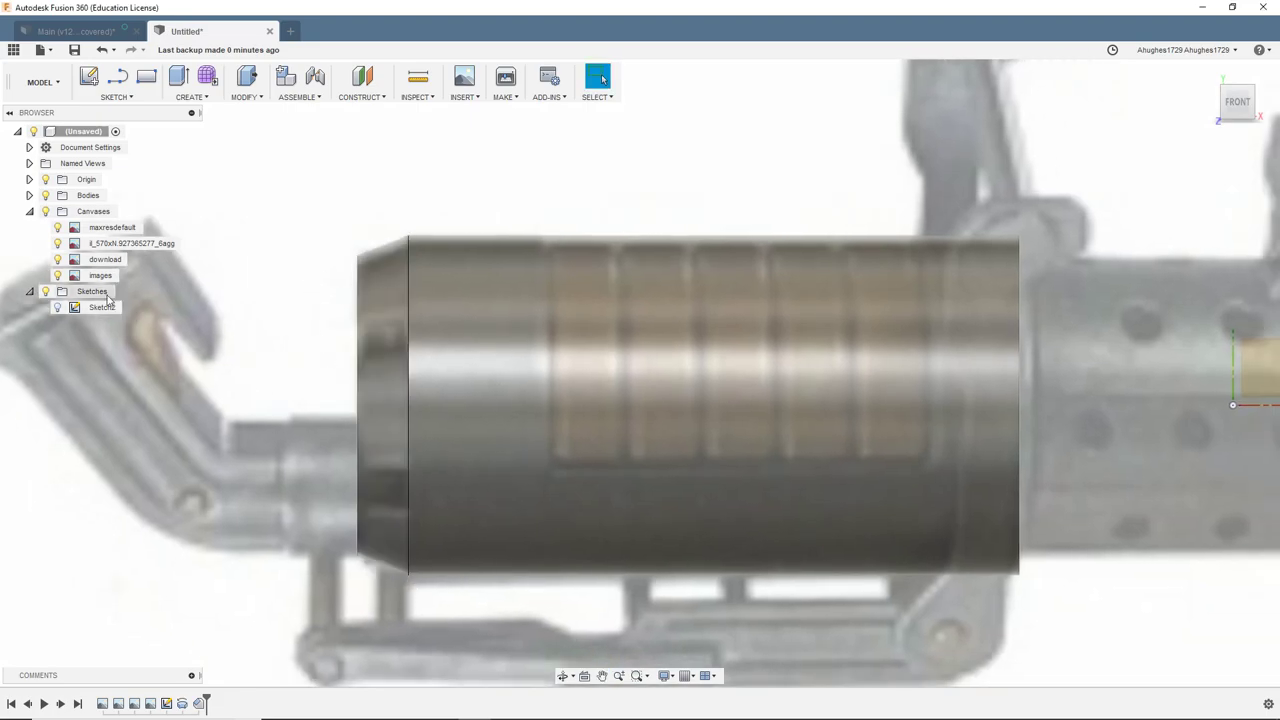
Examine the notches around the housing's rear rim in the reference canvases, with the cylinder body temporarily hidden
click(45, 195)
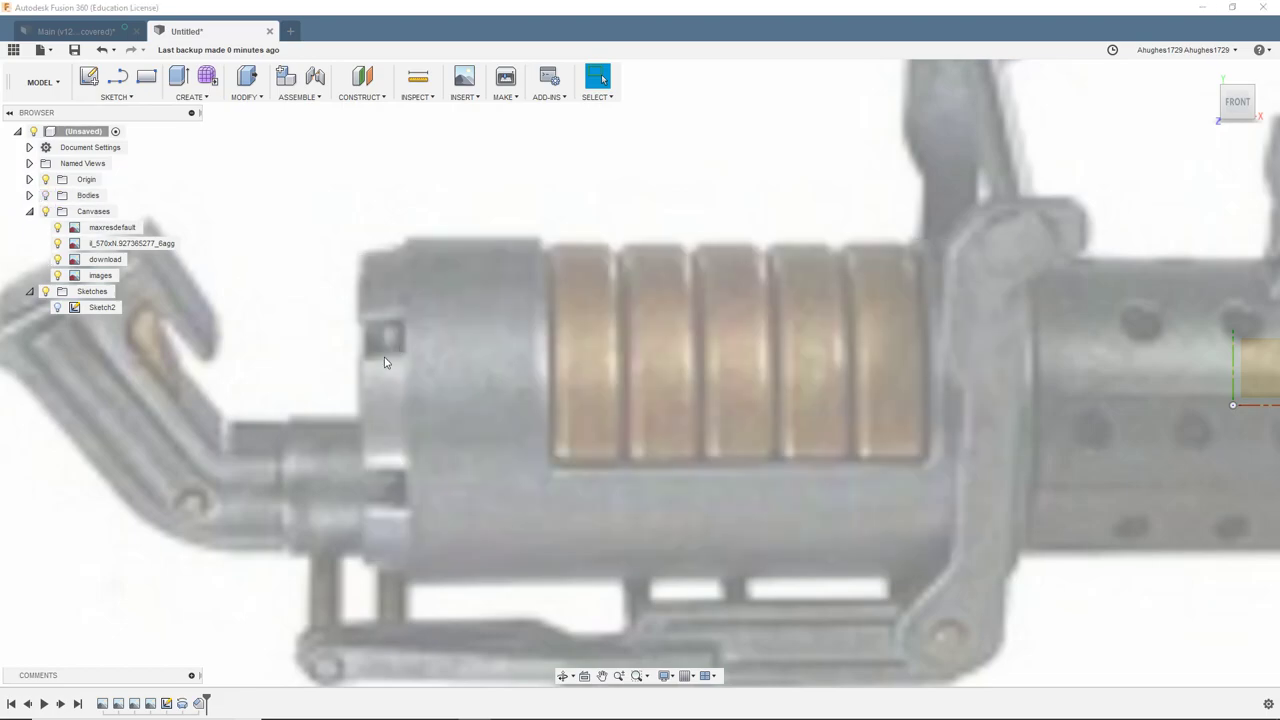
scroll(392, 370, down, 8)
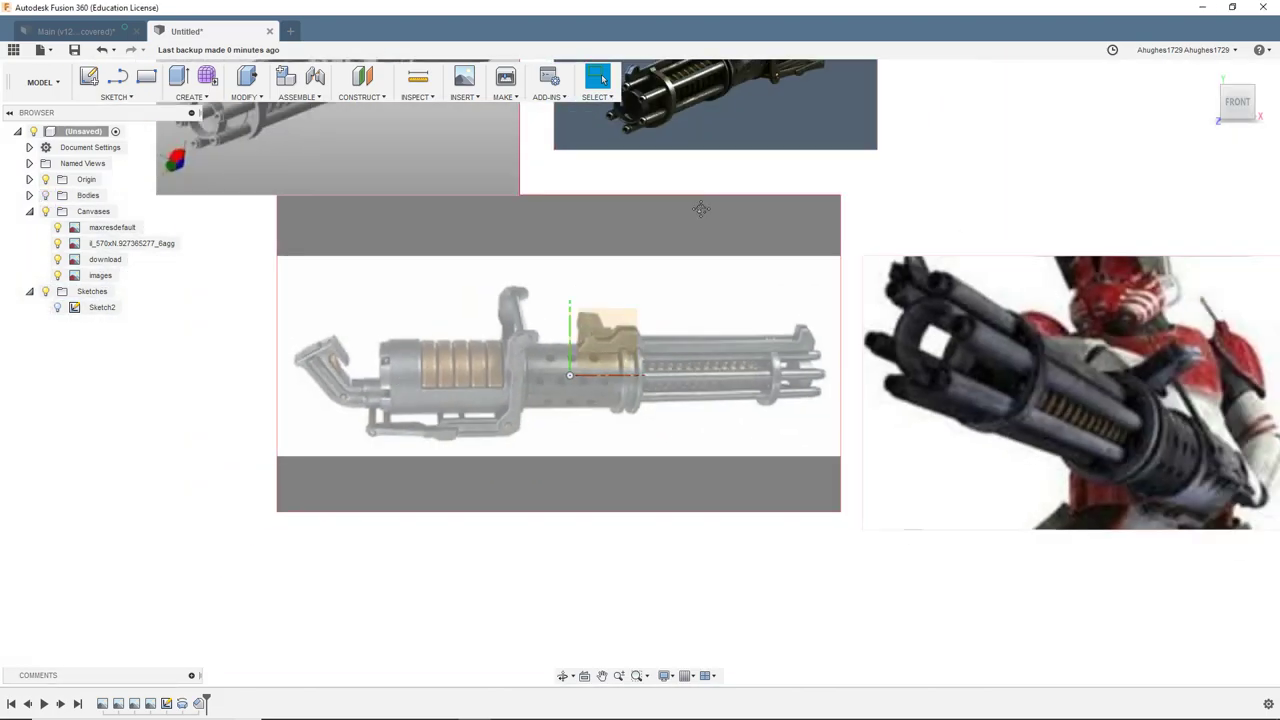
middle_drag(700, 209, 547, 390)
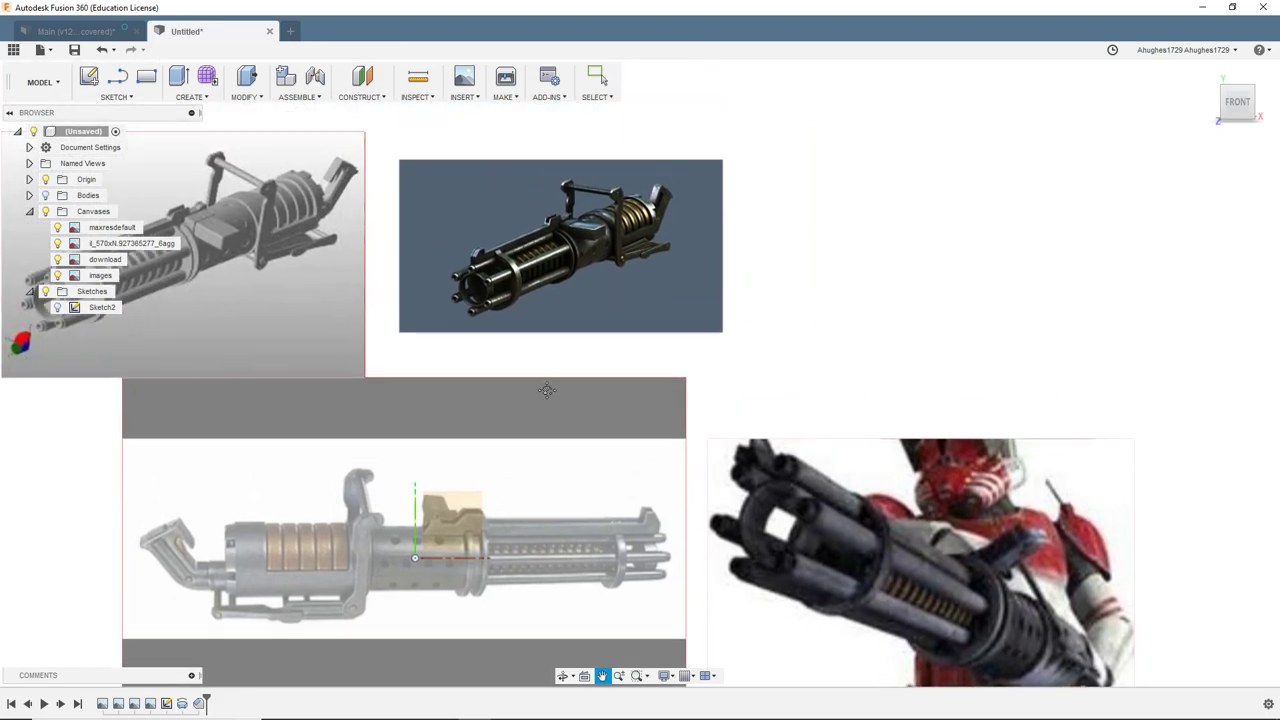
scroll(806, 186, down, 2)
scroll(777, 186, up, 5)
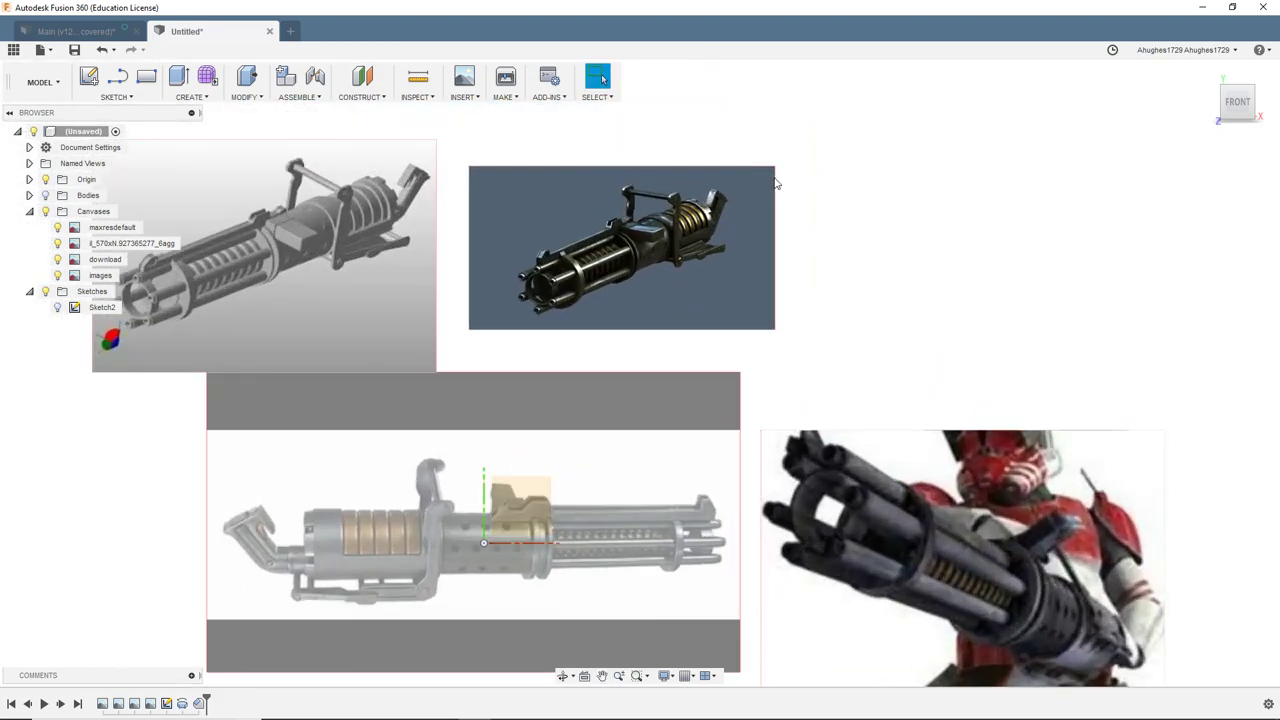
scroll(728, 211, up, 5)
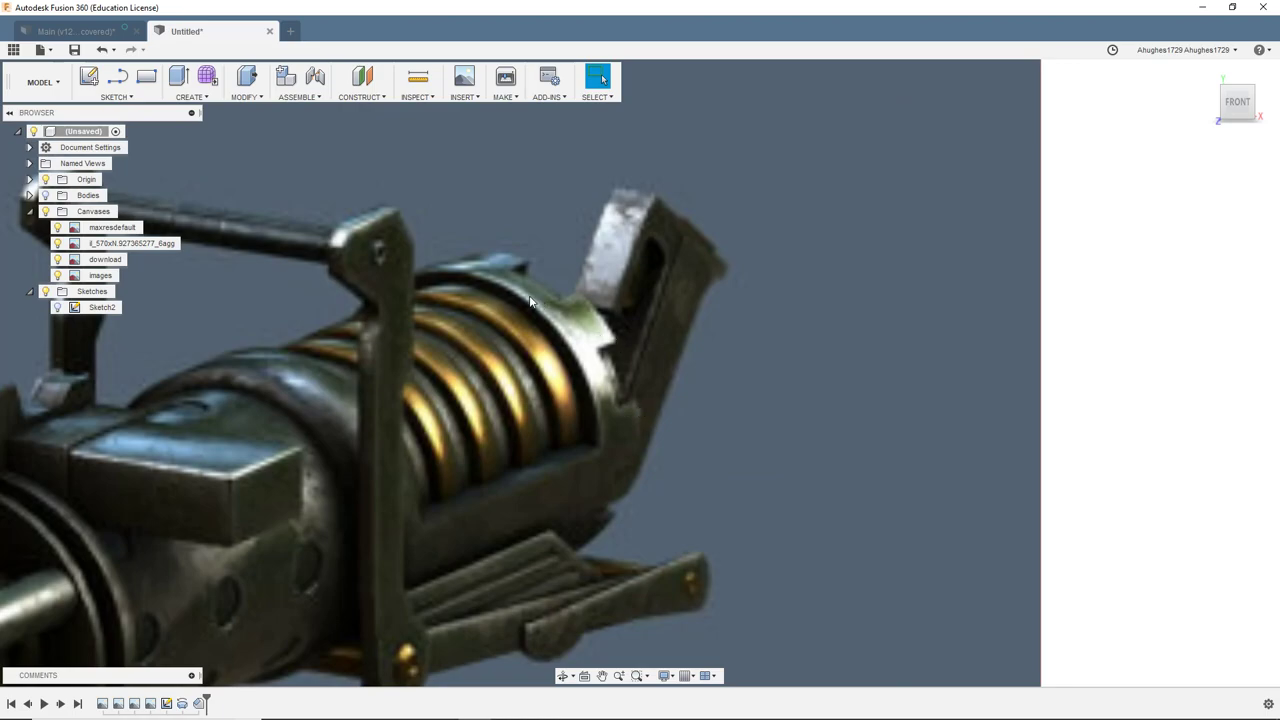
scroll(489, 385, down, 2)
middle_drag(489, 391, 786, 263)
scroll(500, 500, down, 5)
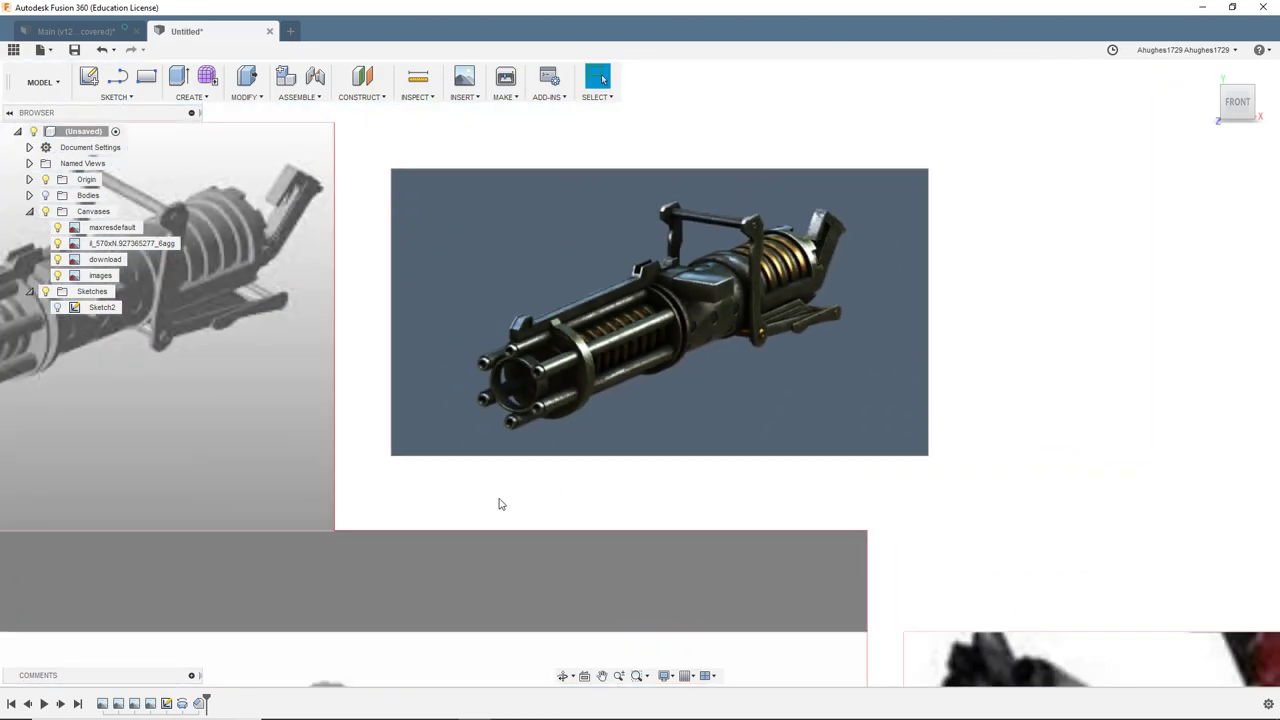
middle_drag(477, 485, 635, 264)
scroll(345, 450, up, 5)
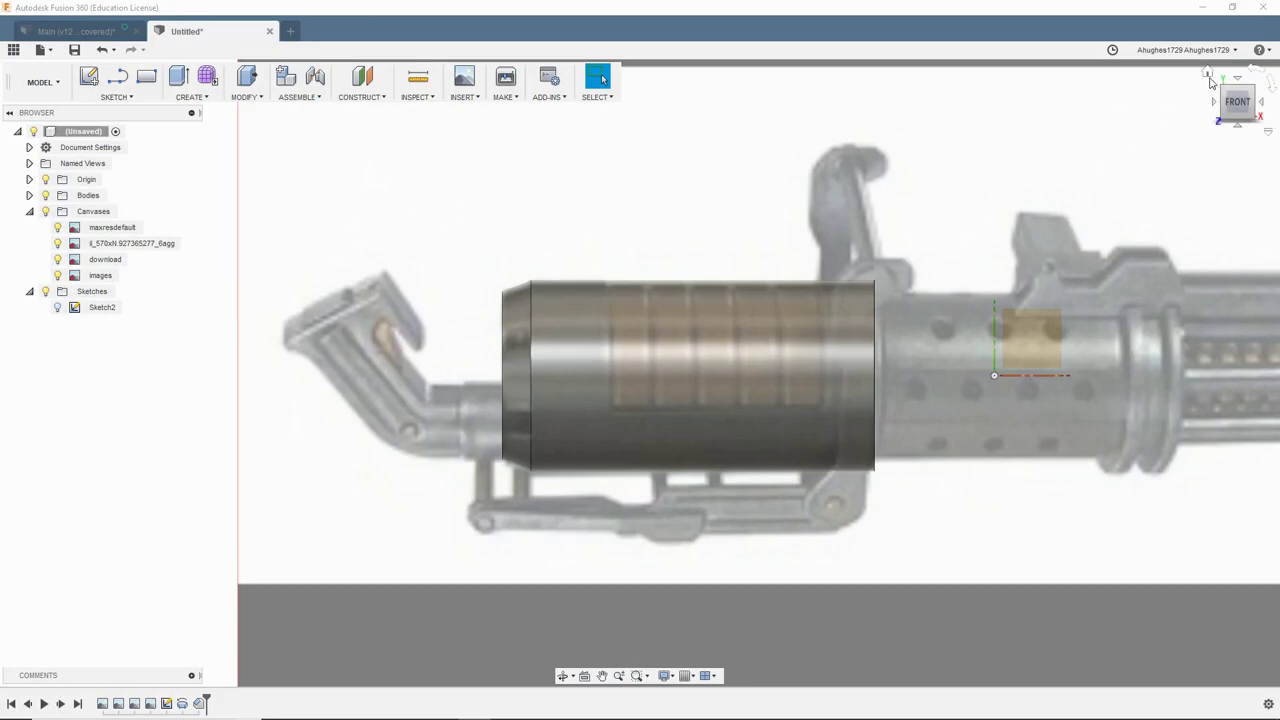
Start a new sketch on the cylinder's flat rear end face and view that face straight on
click(1214, 104)
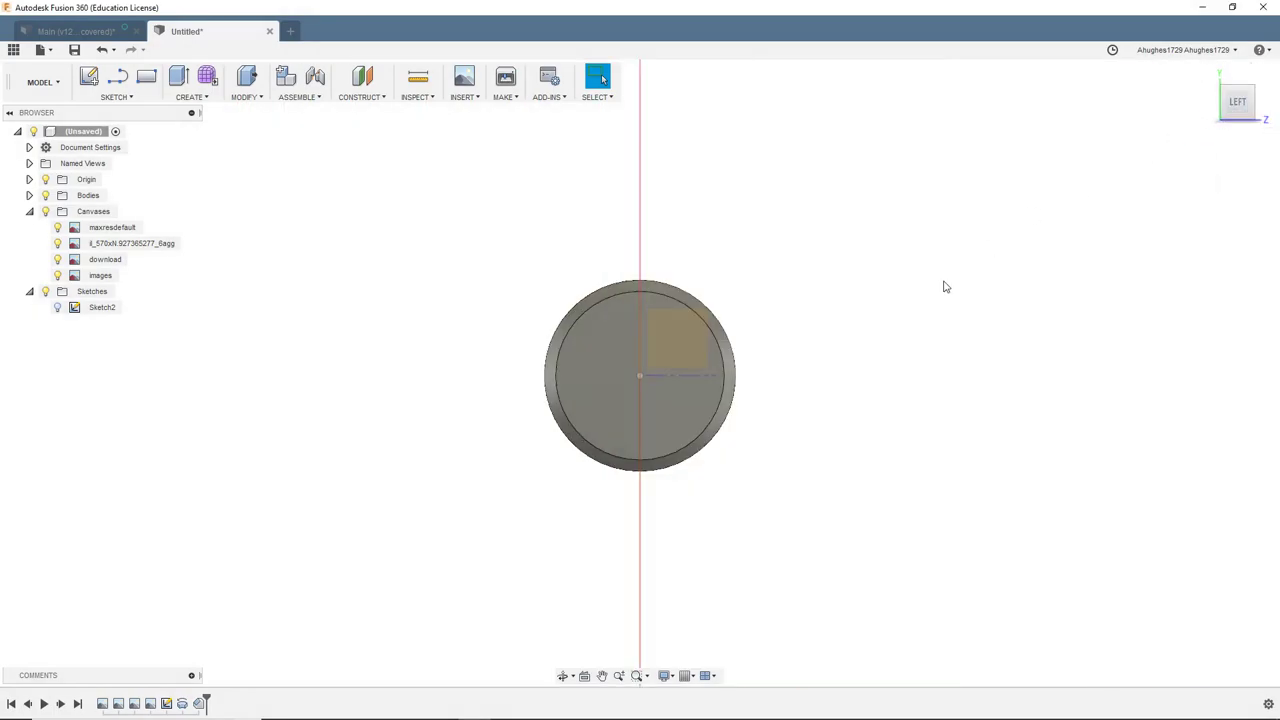
middle_drag(849, 287, 752, 272)
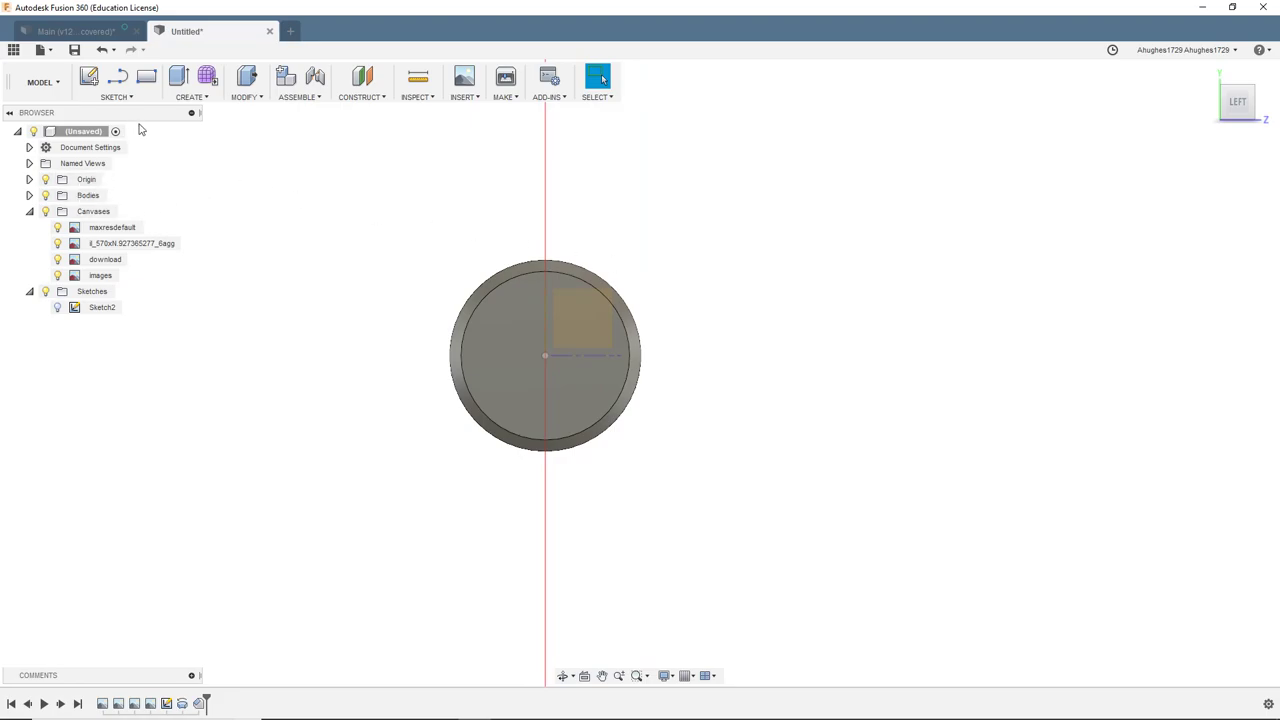
click(89, 80)
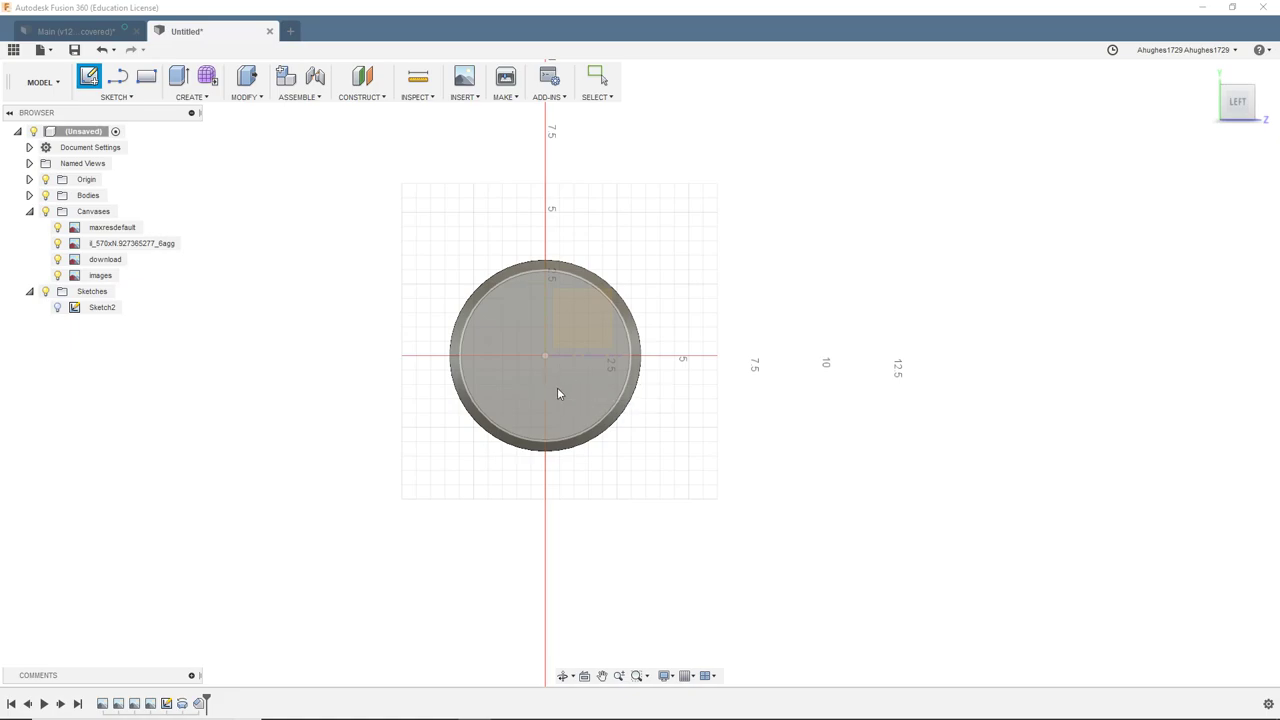
click(1228, 108)
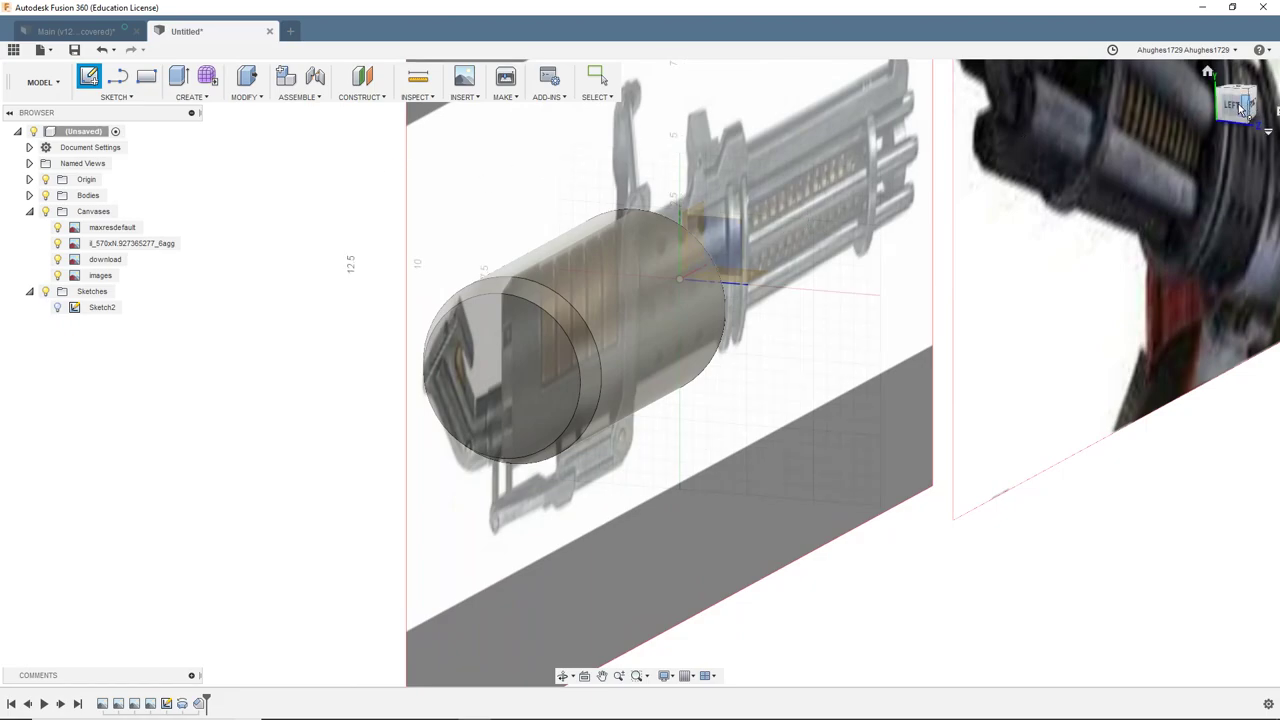
shift+middle_drag(639, 372, 700, 368)
shift+middle_drag(1277, 111, 1234, 108)
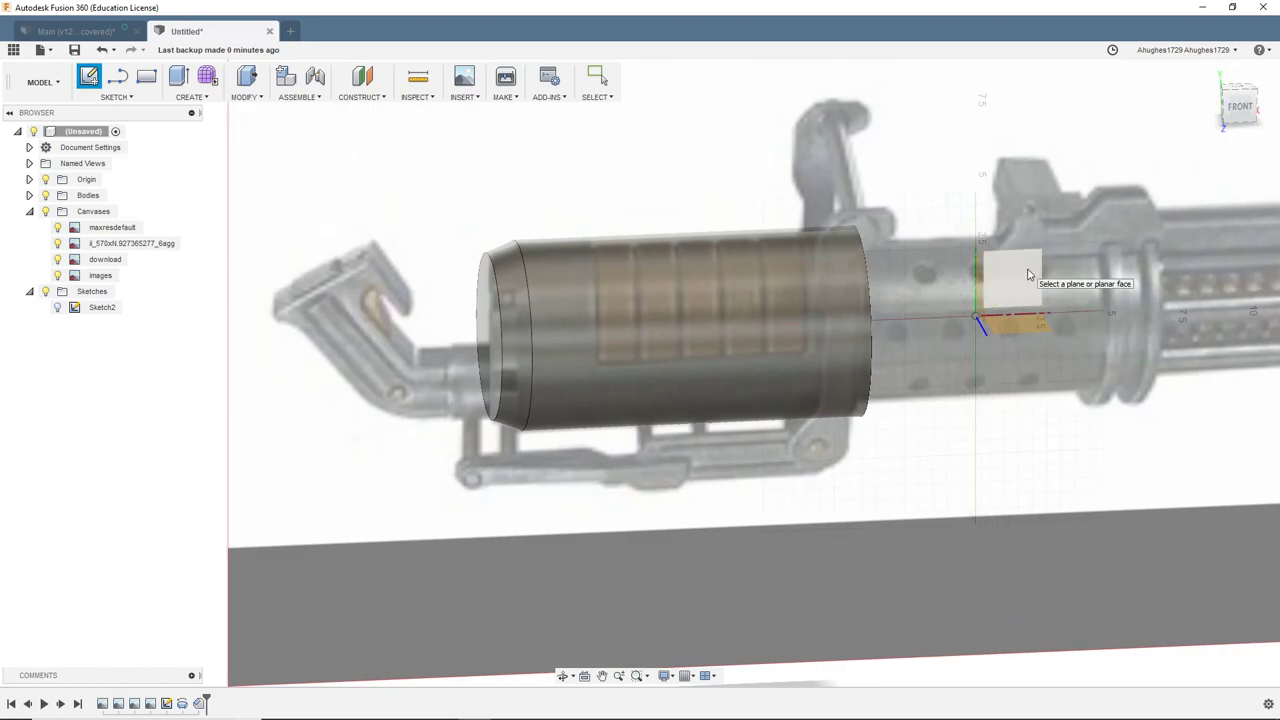
click(1047, 269)
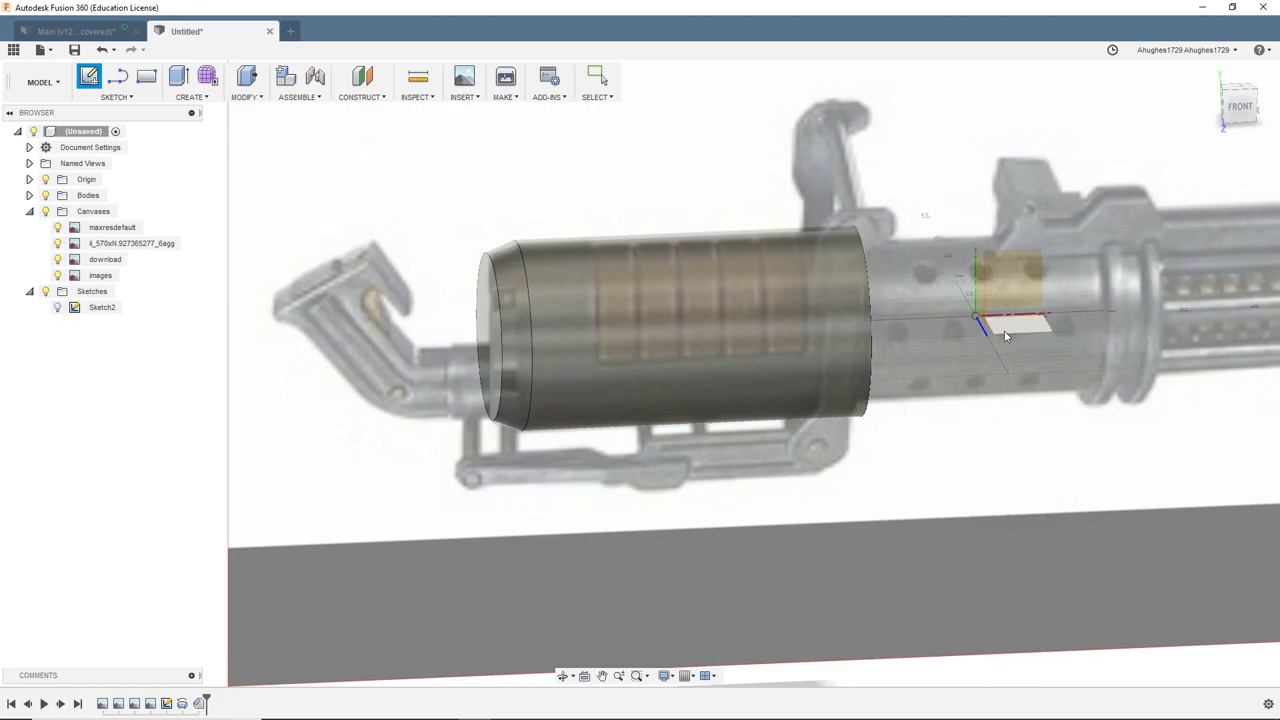
click(1229, 119)
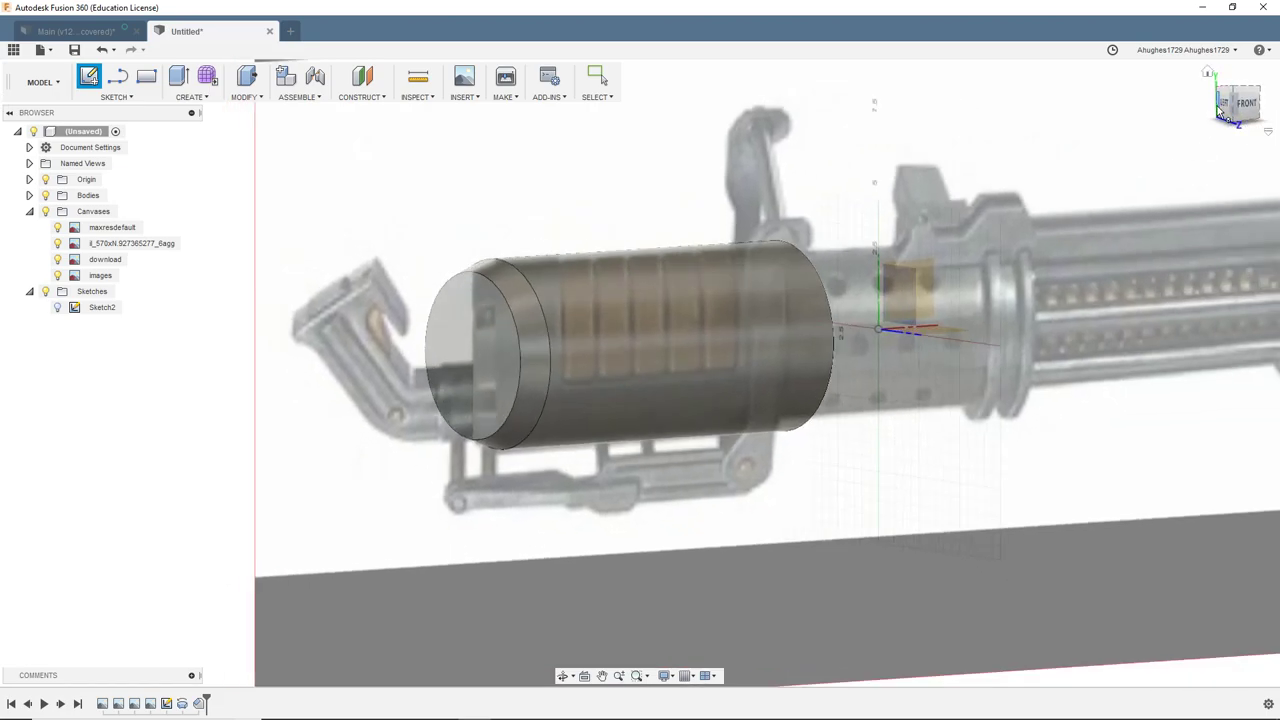
click(1225, 107)
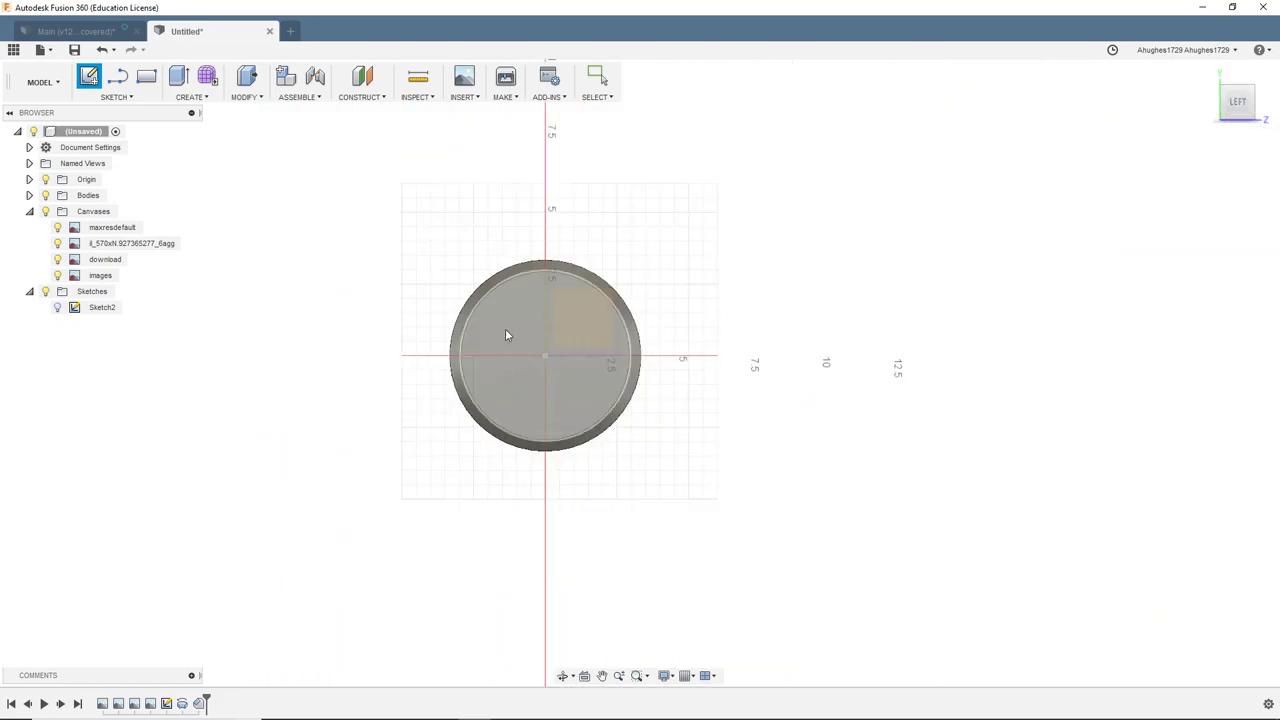
click(506, 332)
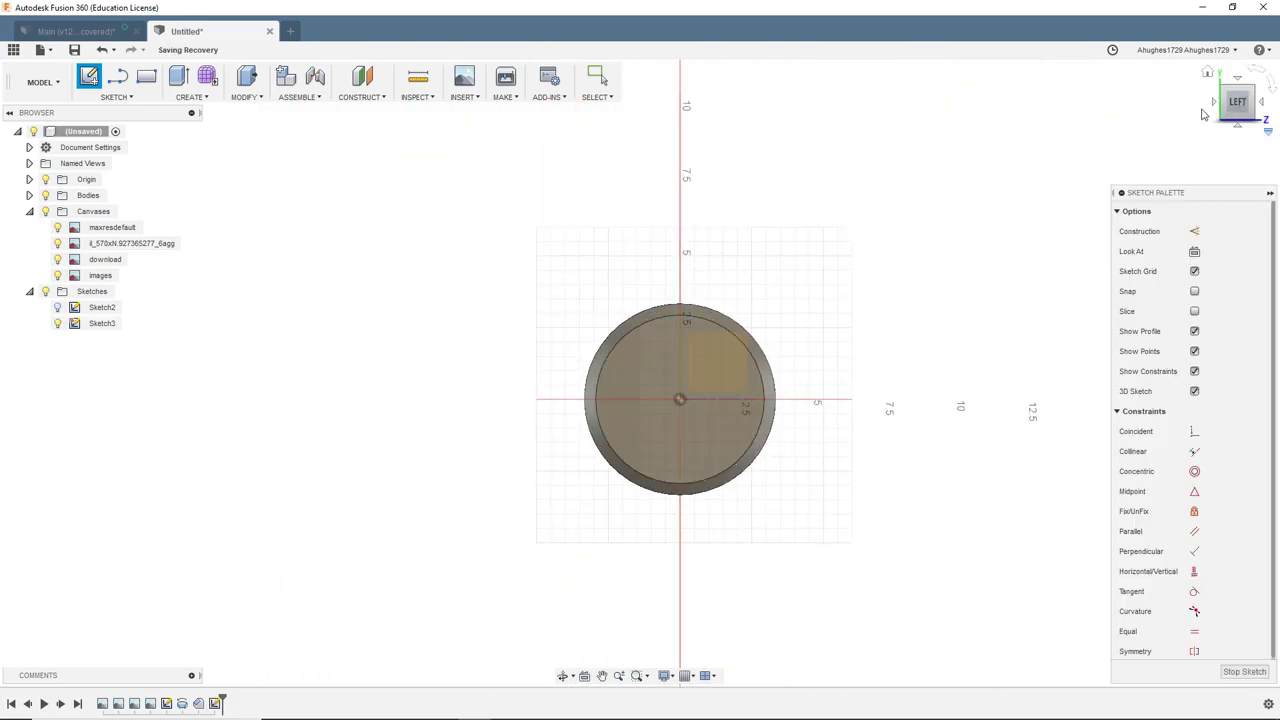
drag(1222, 98, 1213, 113)
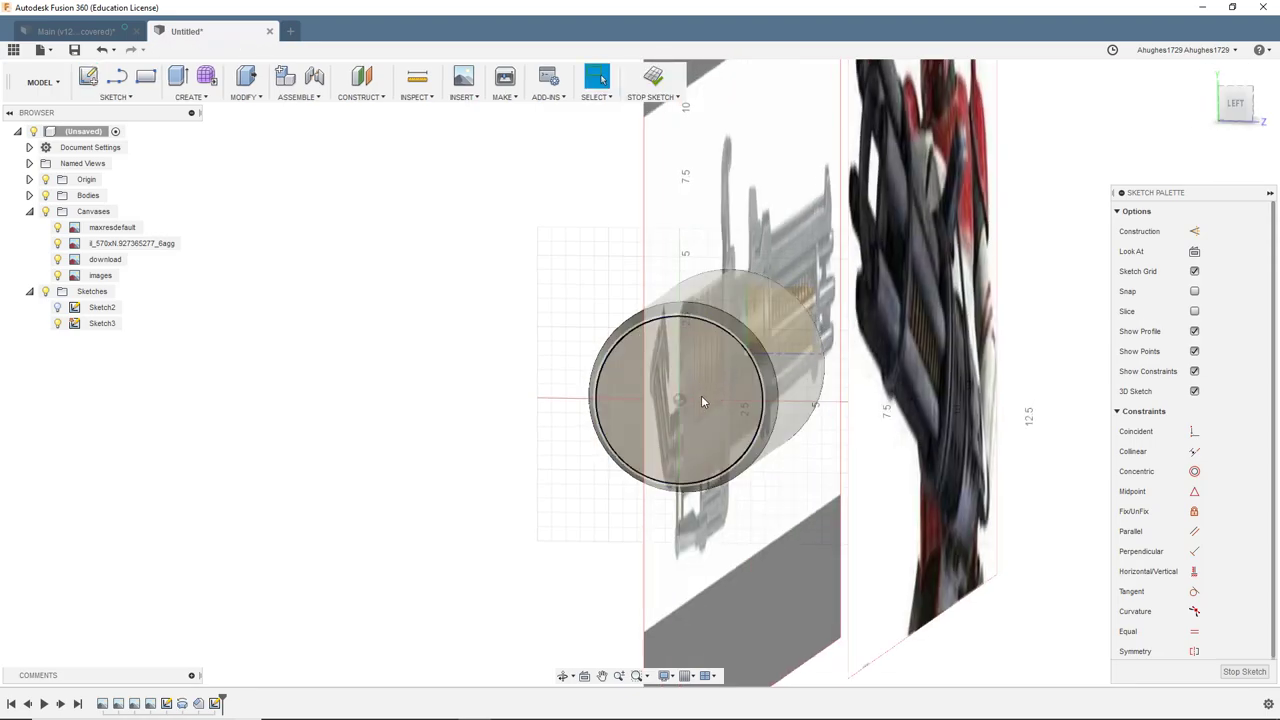
click(1234, 104)
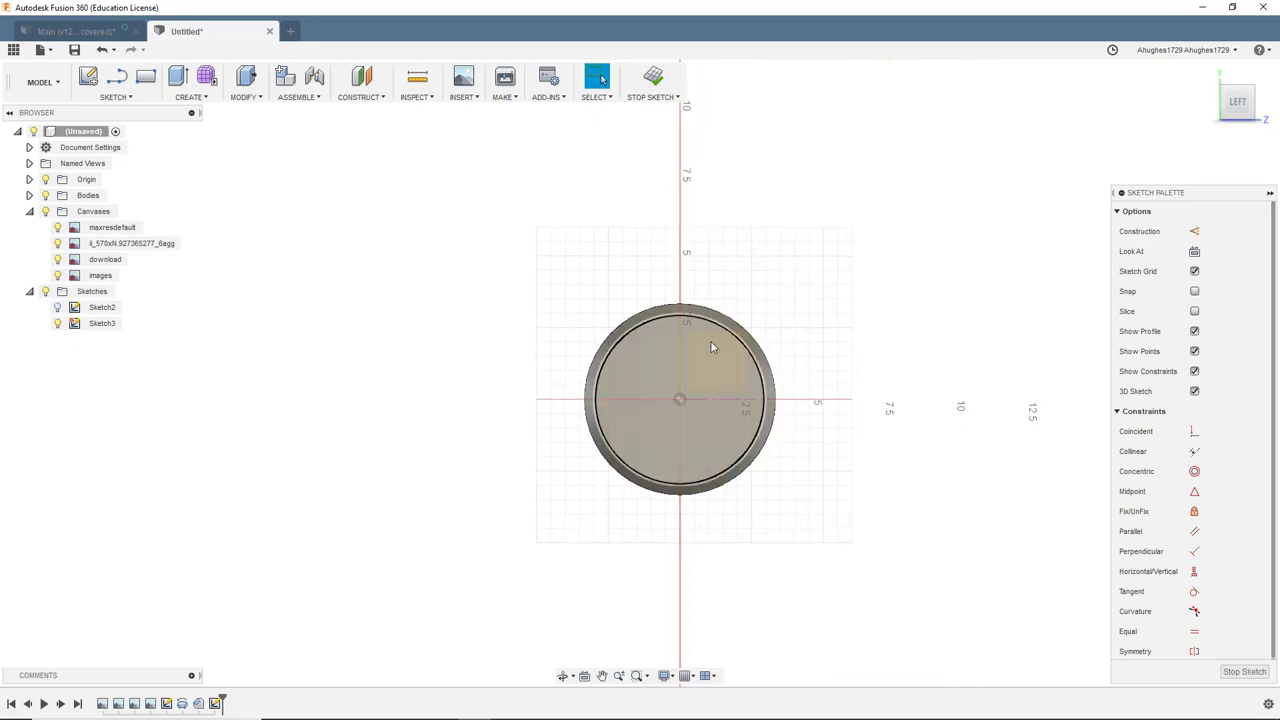
Sketch a half notch: a slanted line about 0.54 in long inward from the outer rim, and a horizontal line about 0.44 in to the vertical axis
scroll(699, 318, up, 5)
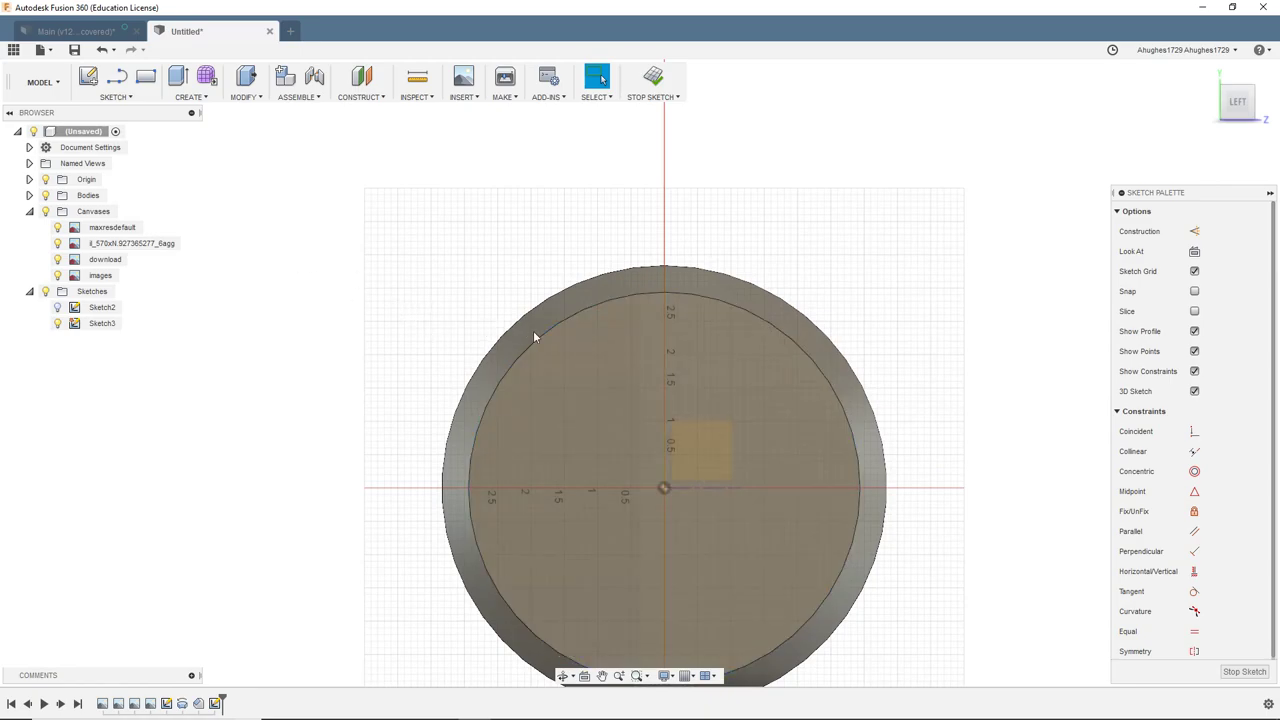
key(l)
scroll(652, 312, up, 3)
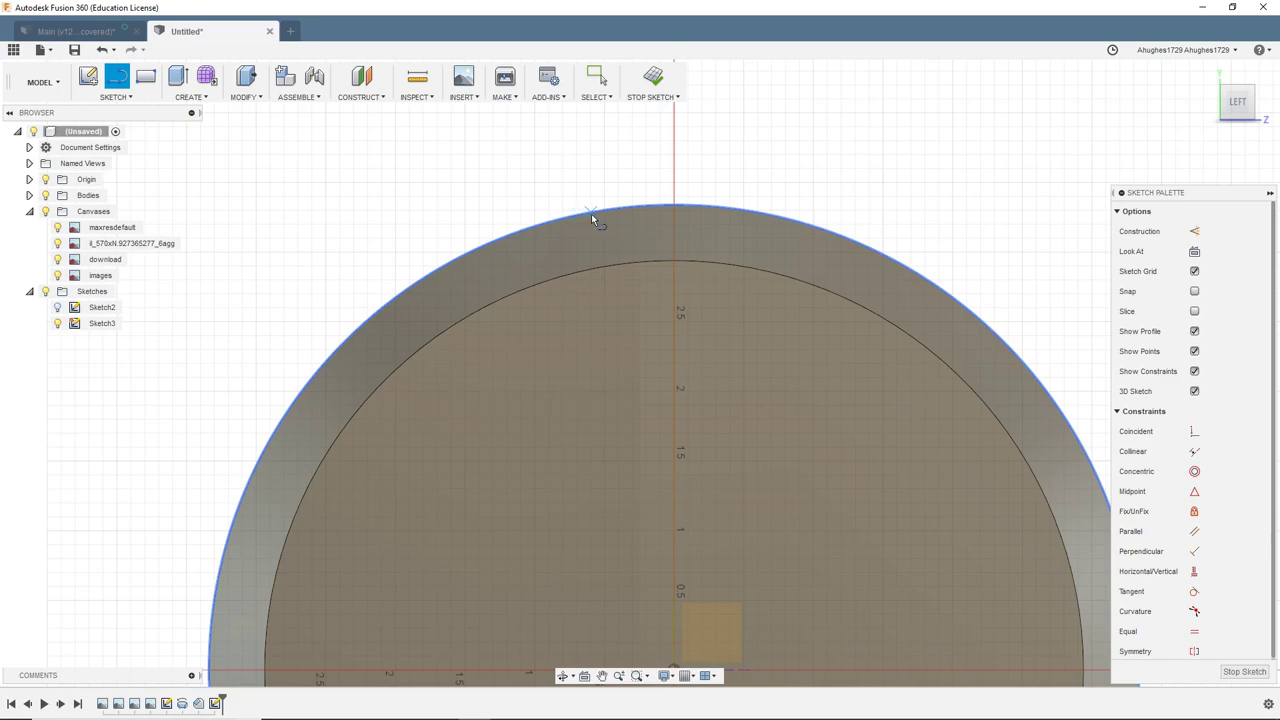
click(590, 214)
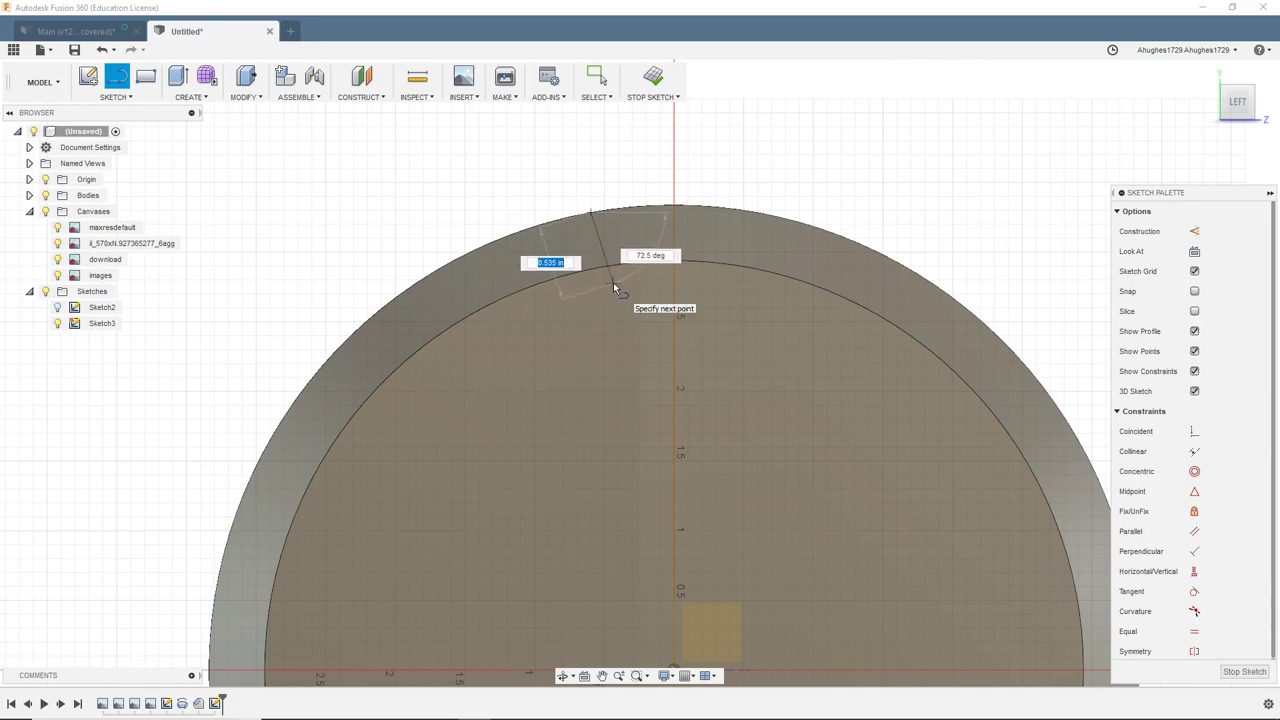
click(613, 285)
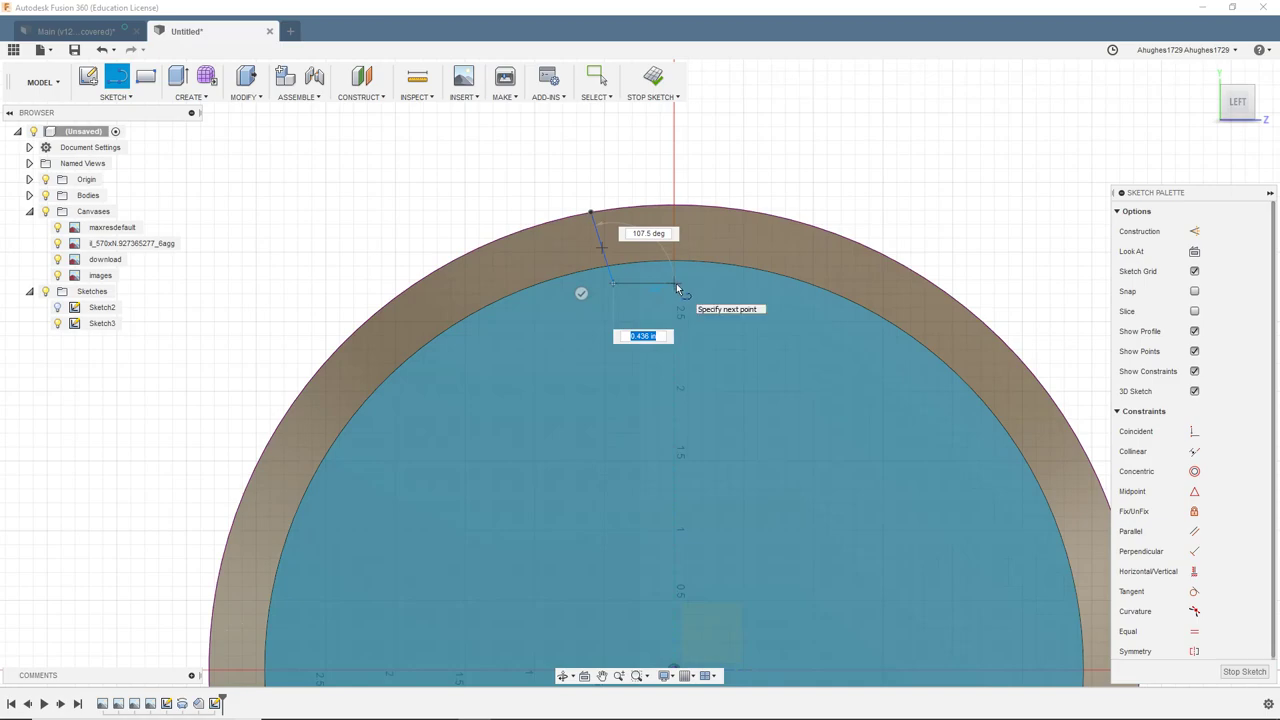
click(676, 283)
click(674, 316)
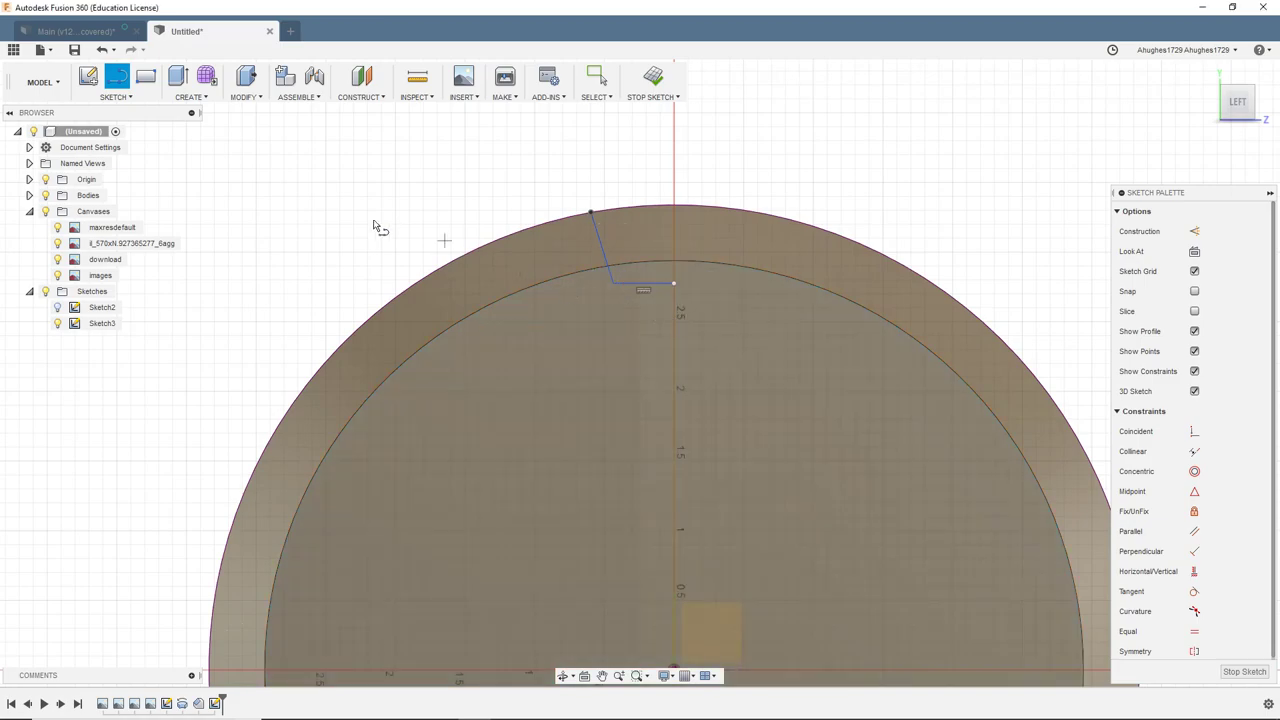
click(118, 97)
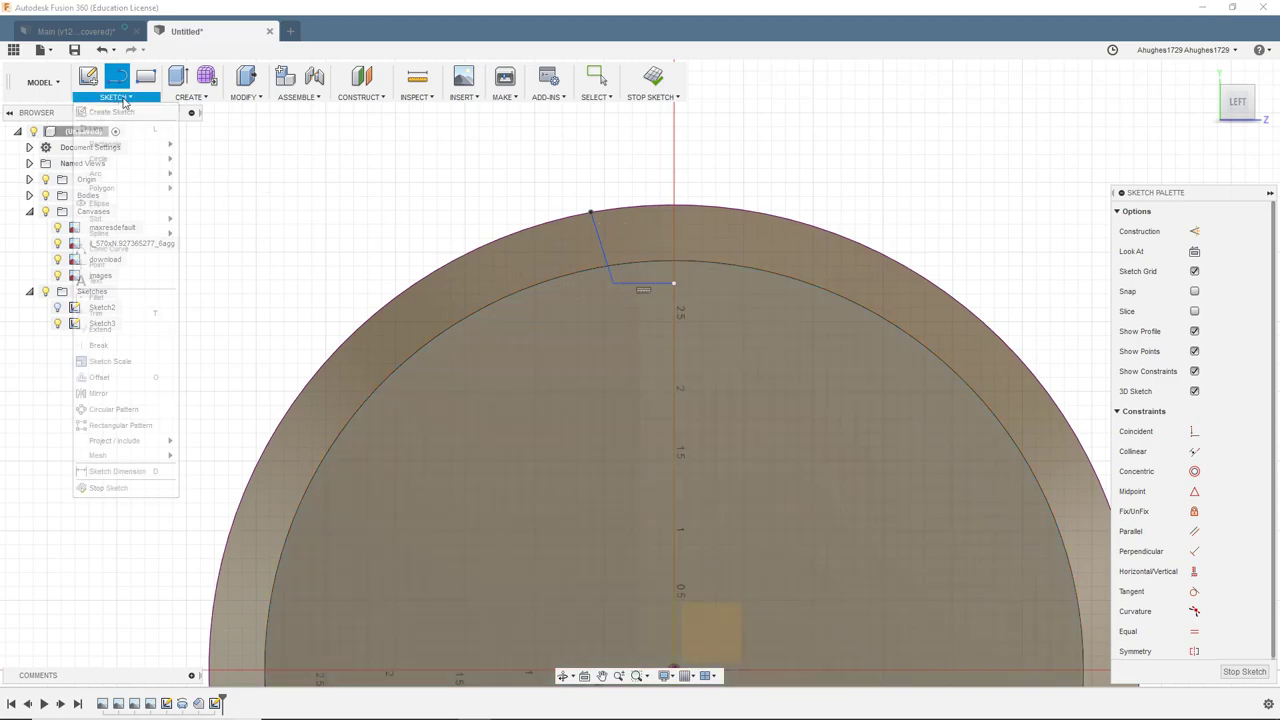
click(100, 393)
click(603, 255)
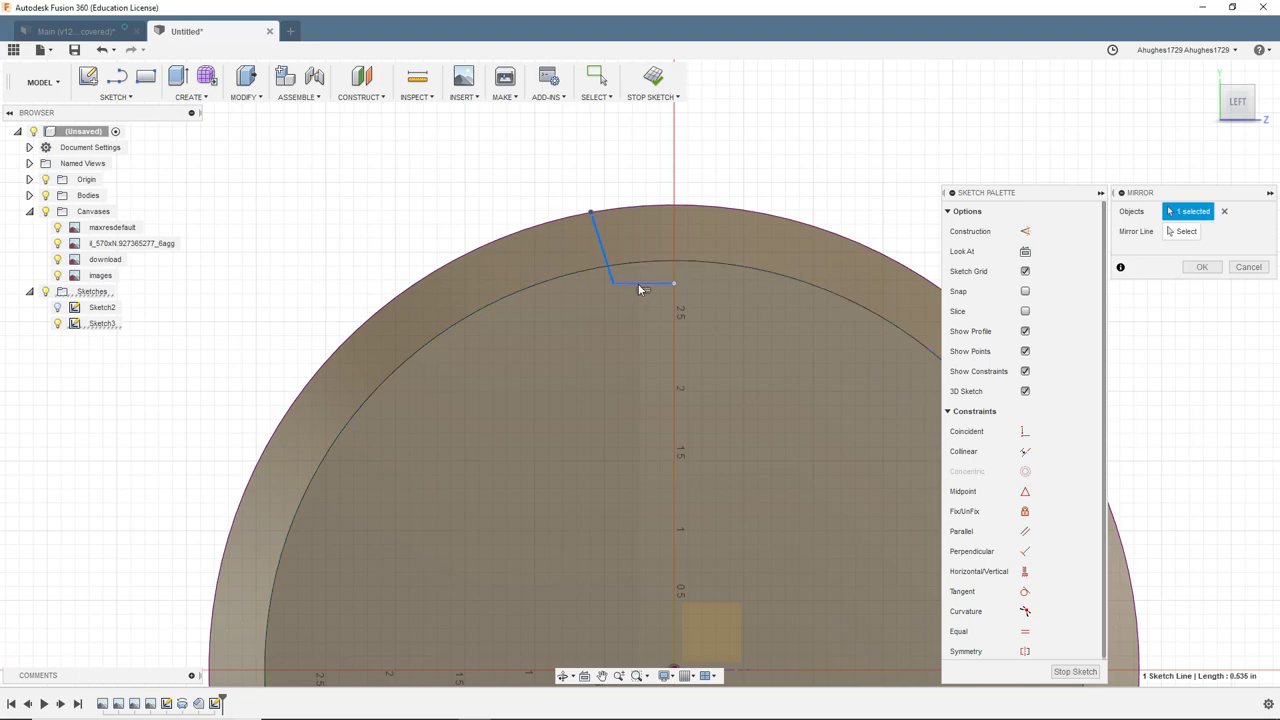
click(640, 286)
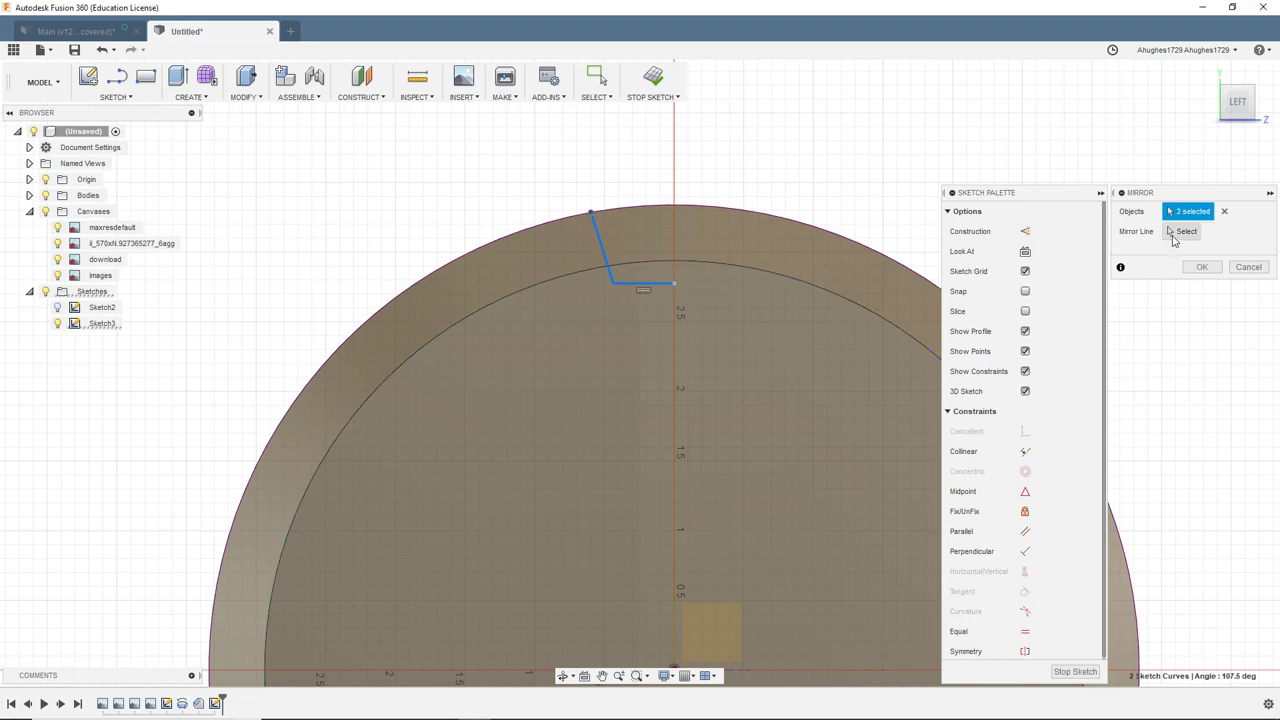
click(1180, 231)
key(Escape)
Draw a vertical center line along the axis from the inner end of the half notch to just beyond the outer rim
scroll(497, 360, down, 4)
scroll(488, 381, up, 3)
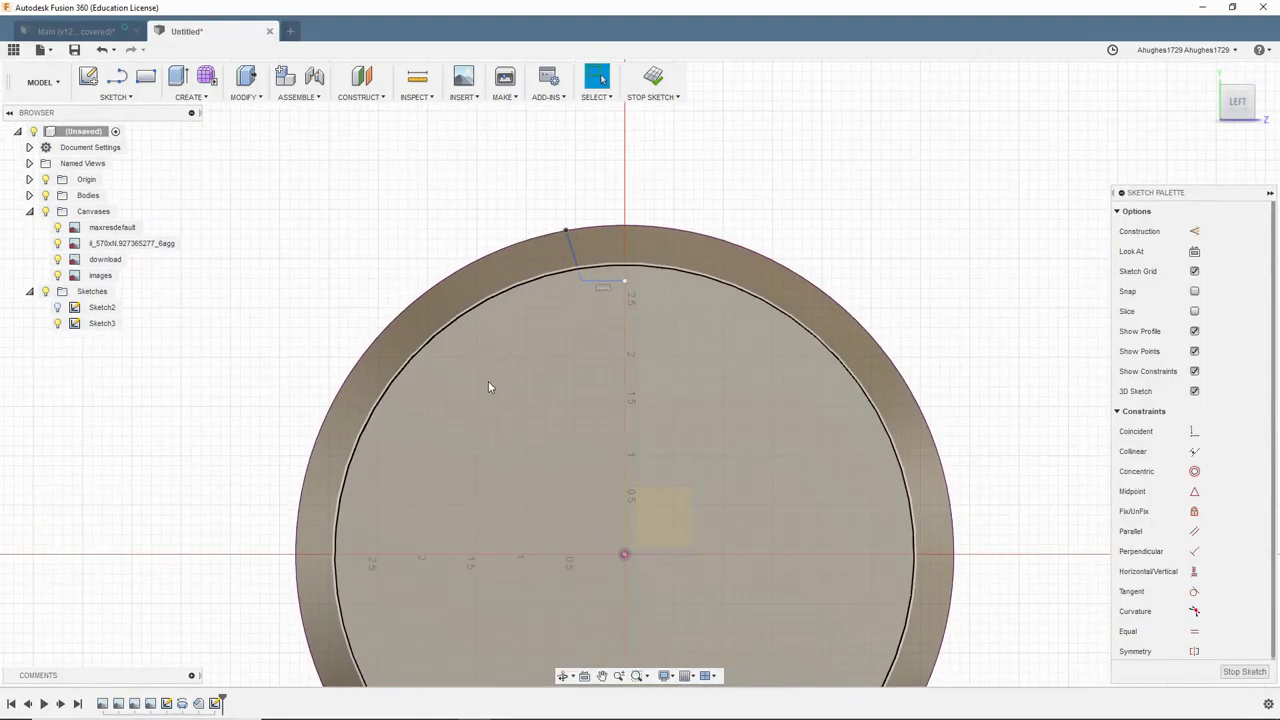
key(l)
key(l)
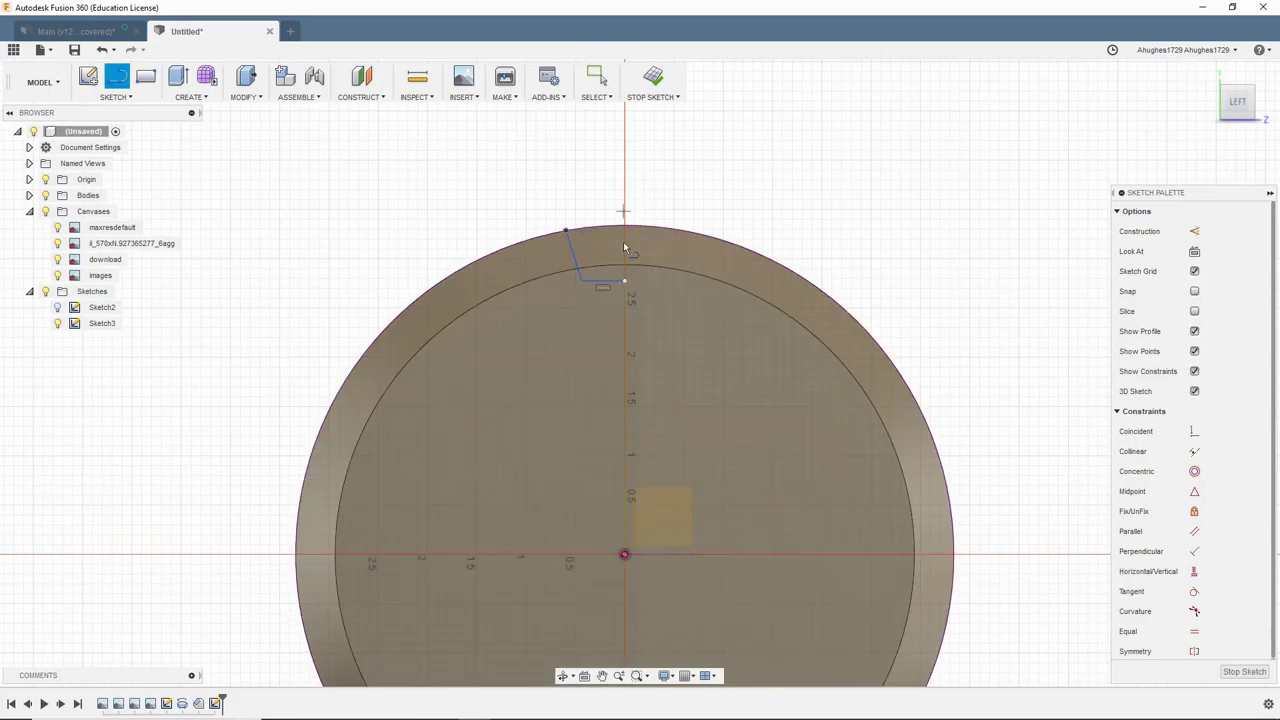
click(625, 280)
click(625, 201)
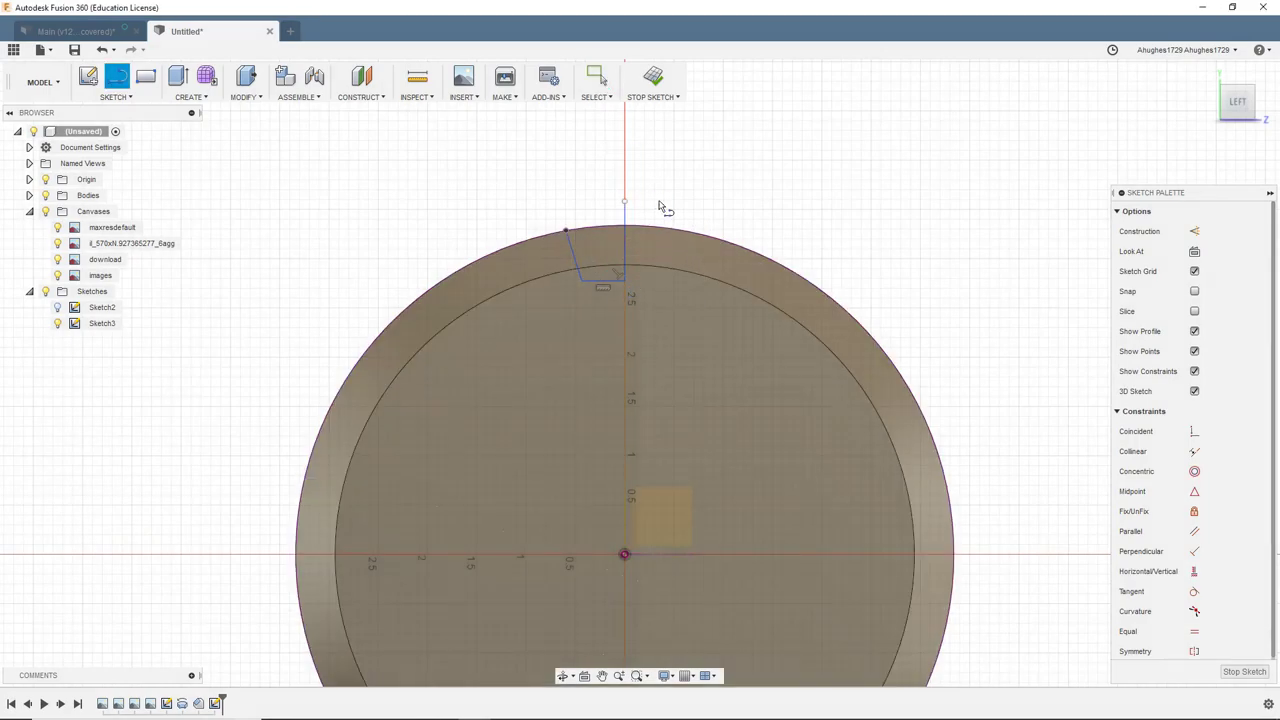
Mirror the two half-notch lines about the vertical center line, and trim that center line away completely
click(115, 97)
click(100, 392)
click(573, 257)
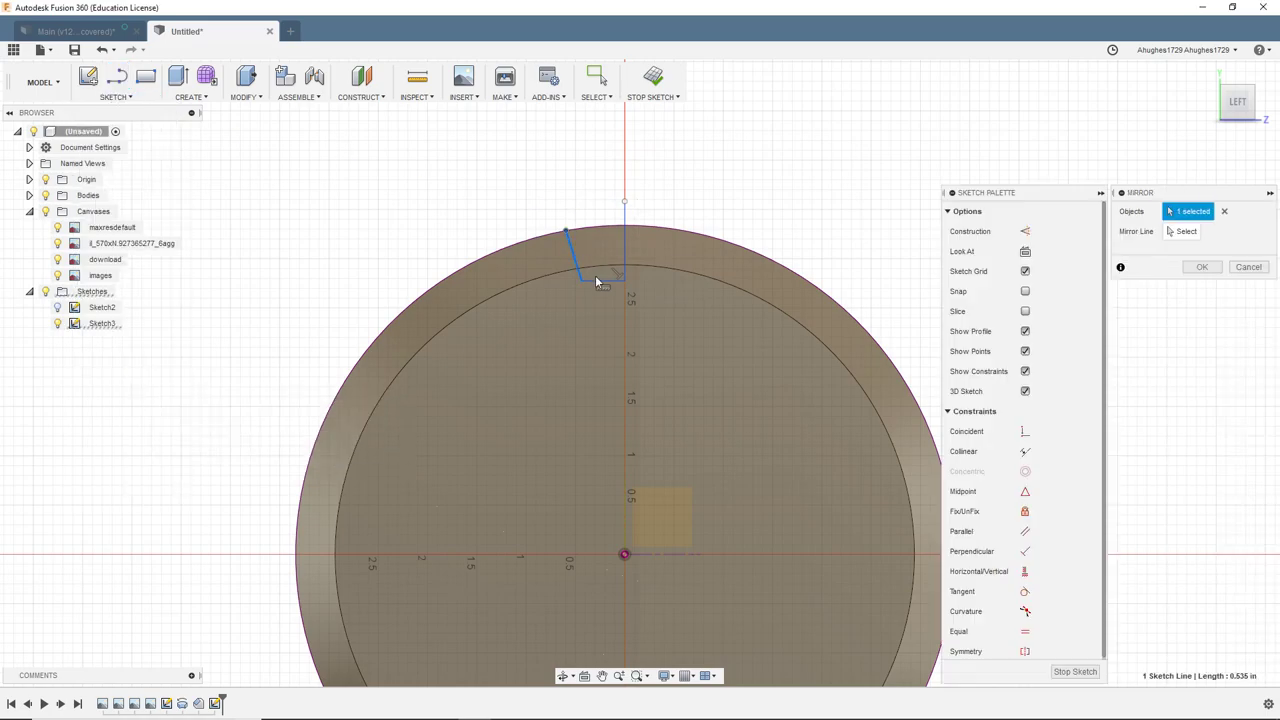
click(603, 280)
click(1180, 232)
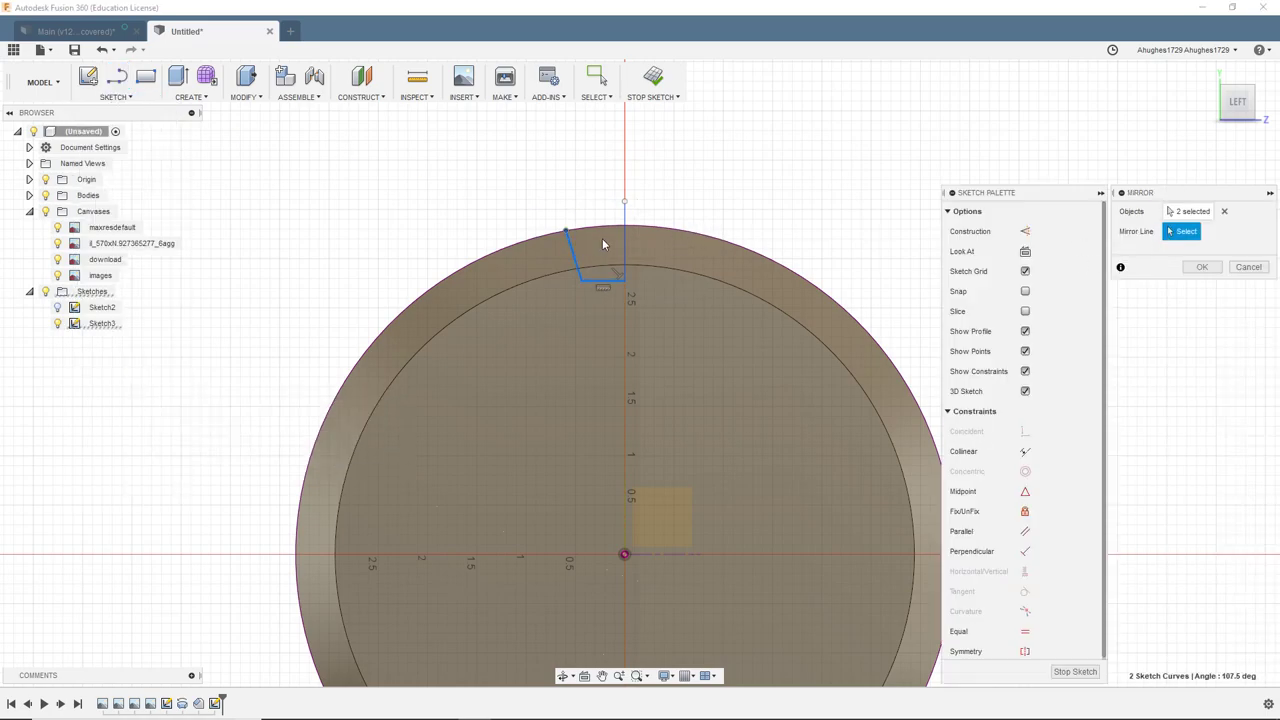
click(625, 238)
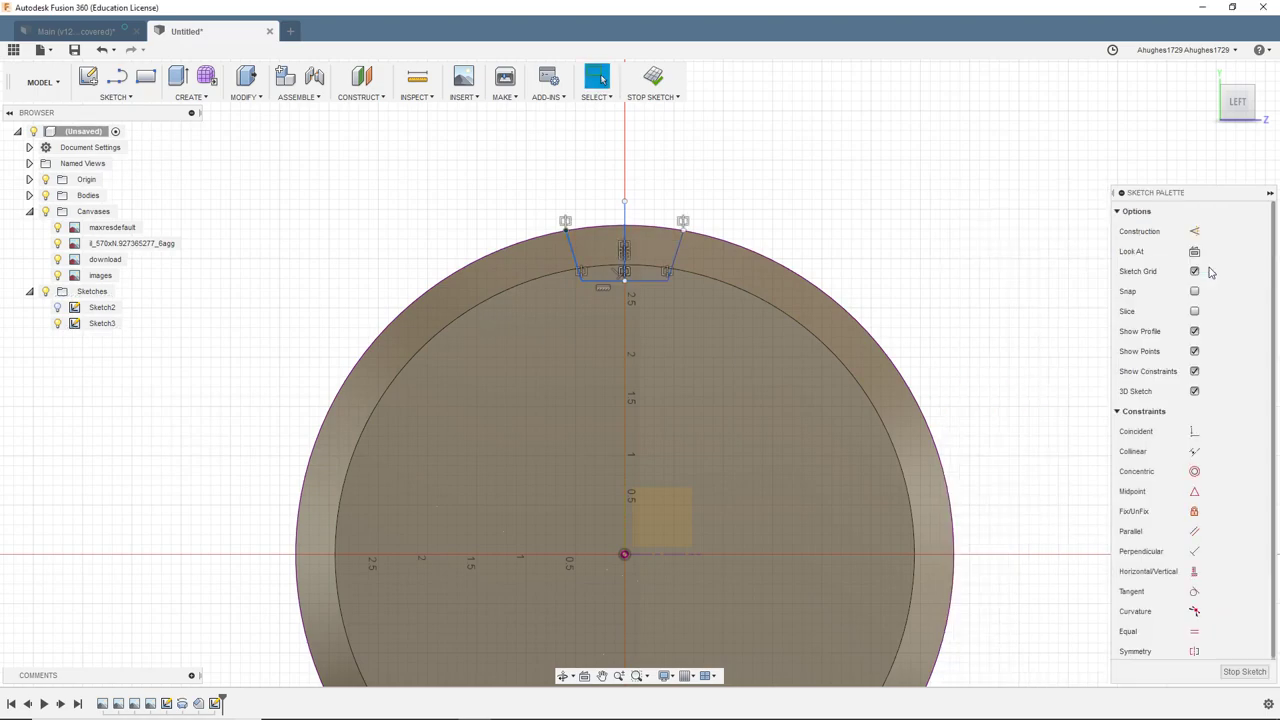
scroll(624, 205, up, 3)
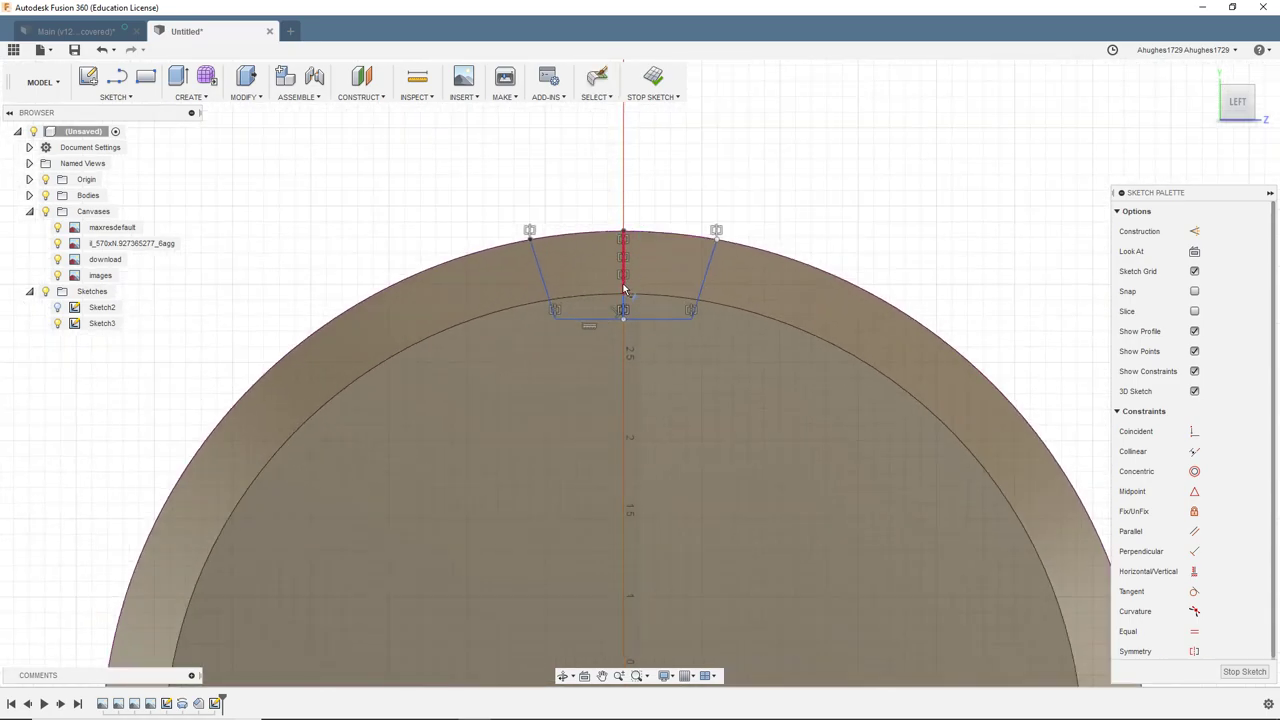
click(626, 312)
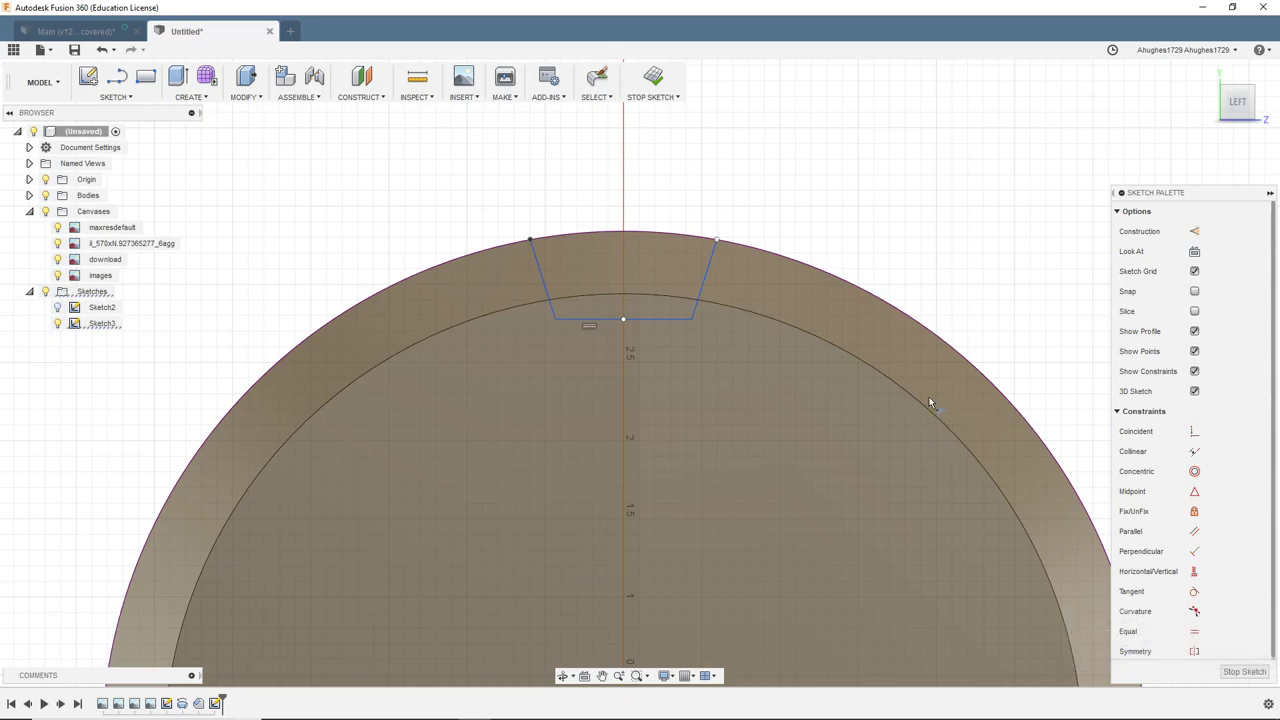
Set up a full circular pattern of the four notch lines around the cylinder's center point with a quantity of 6
scroll(601, 437, down, 5)
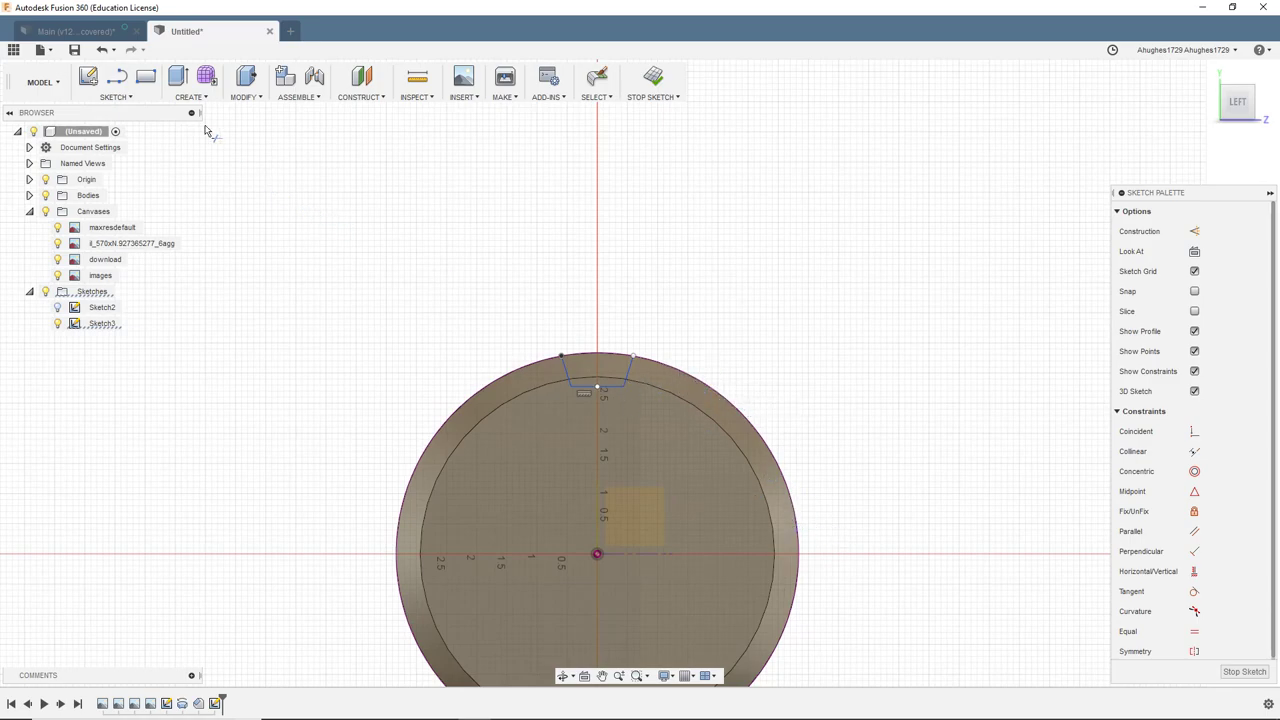
click(139, 99)
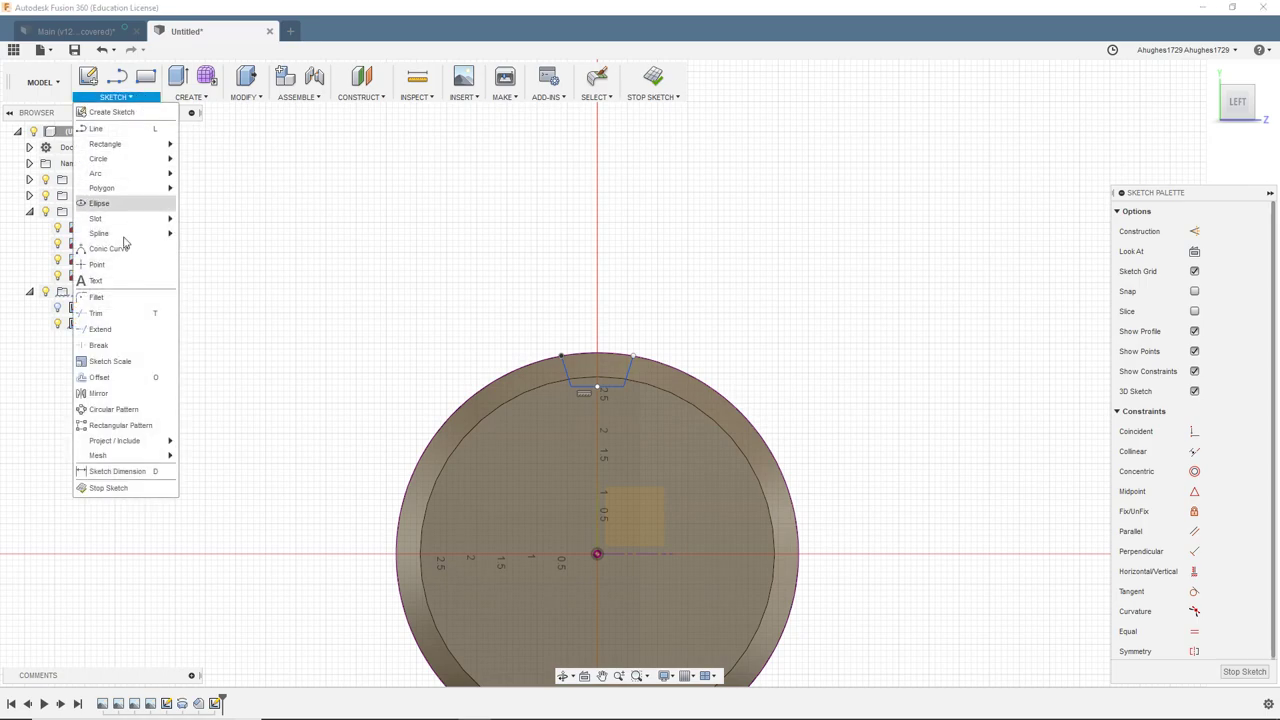
click(110, 411)
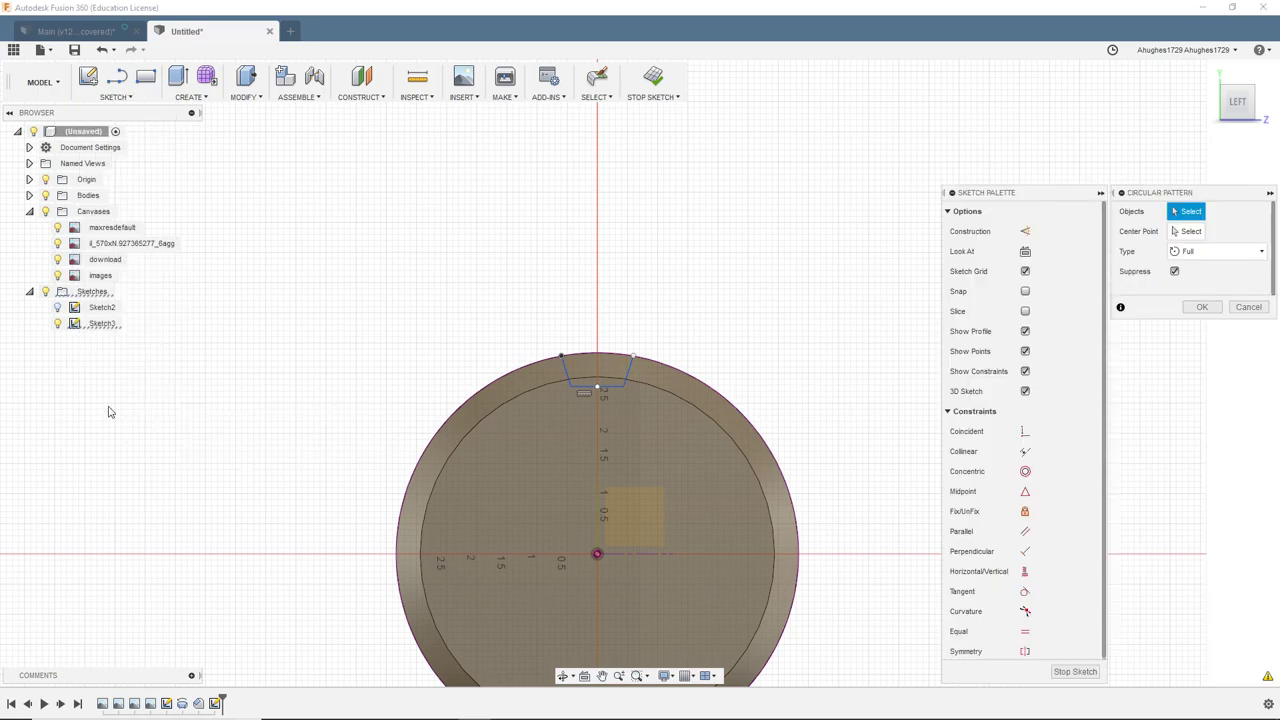
click(566, 366)
click(588, 387)
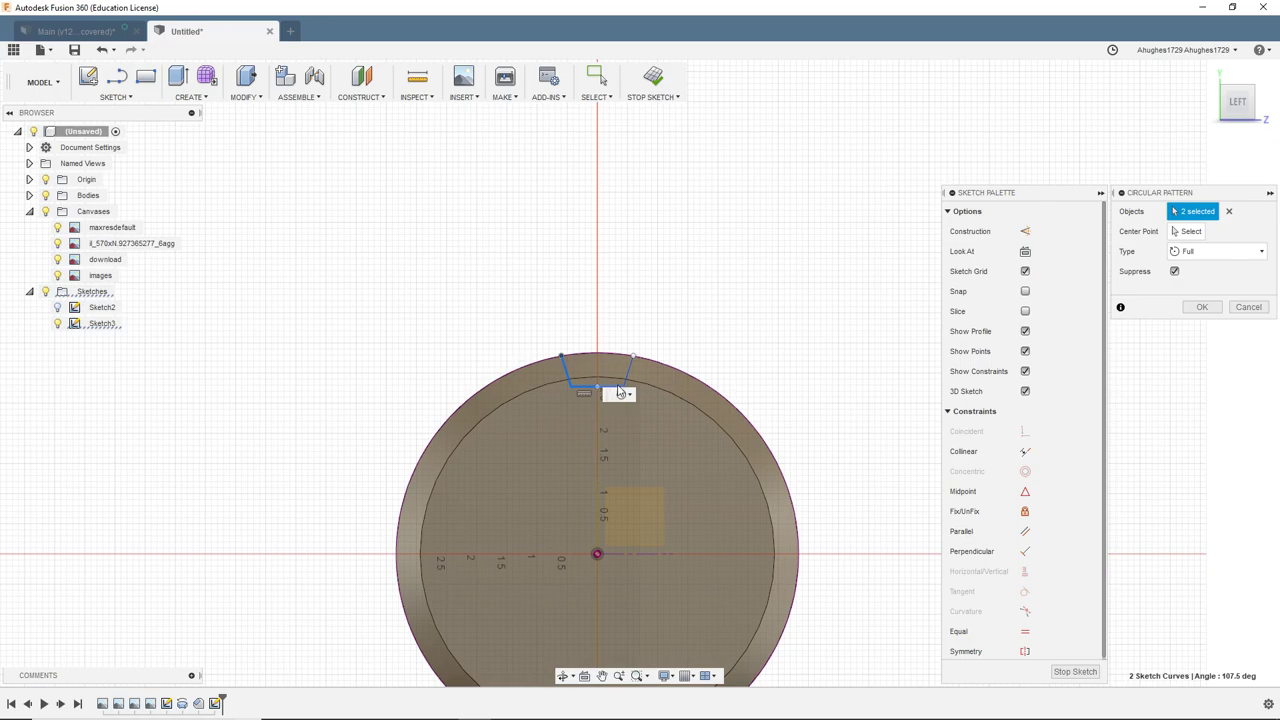
click(624, 387)
click(630, 371)
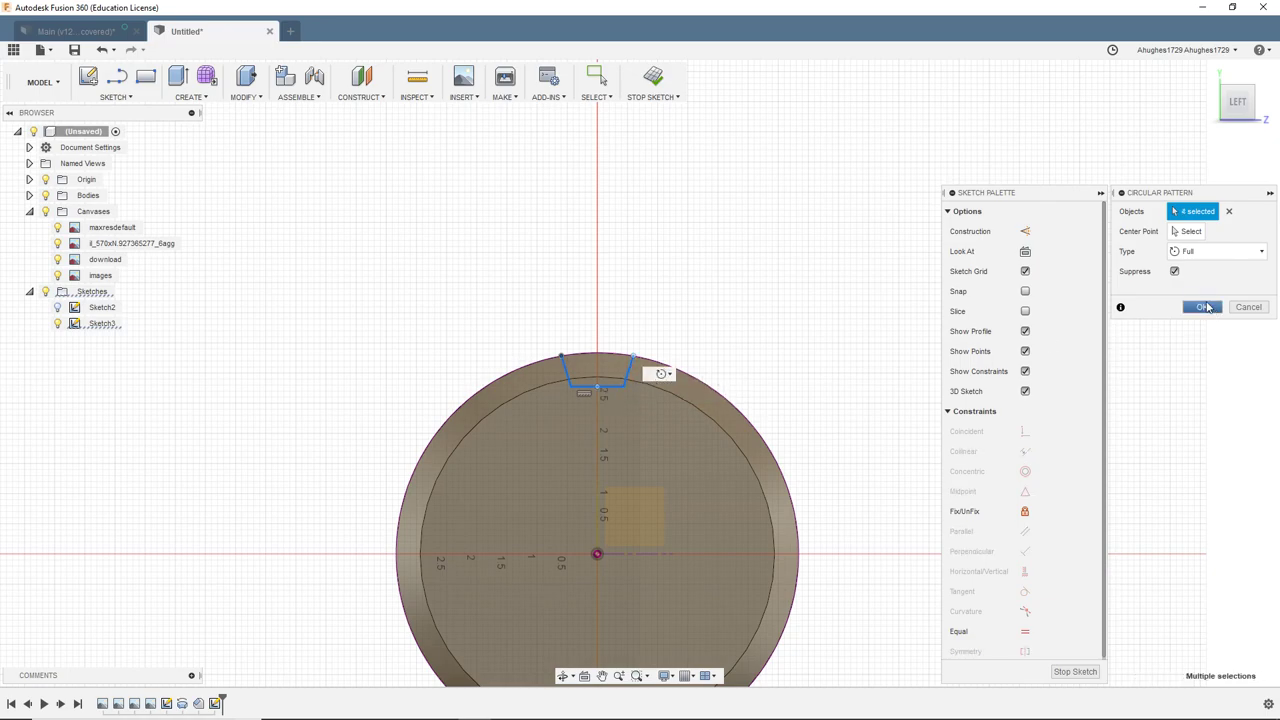
click(1191, 231)
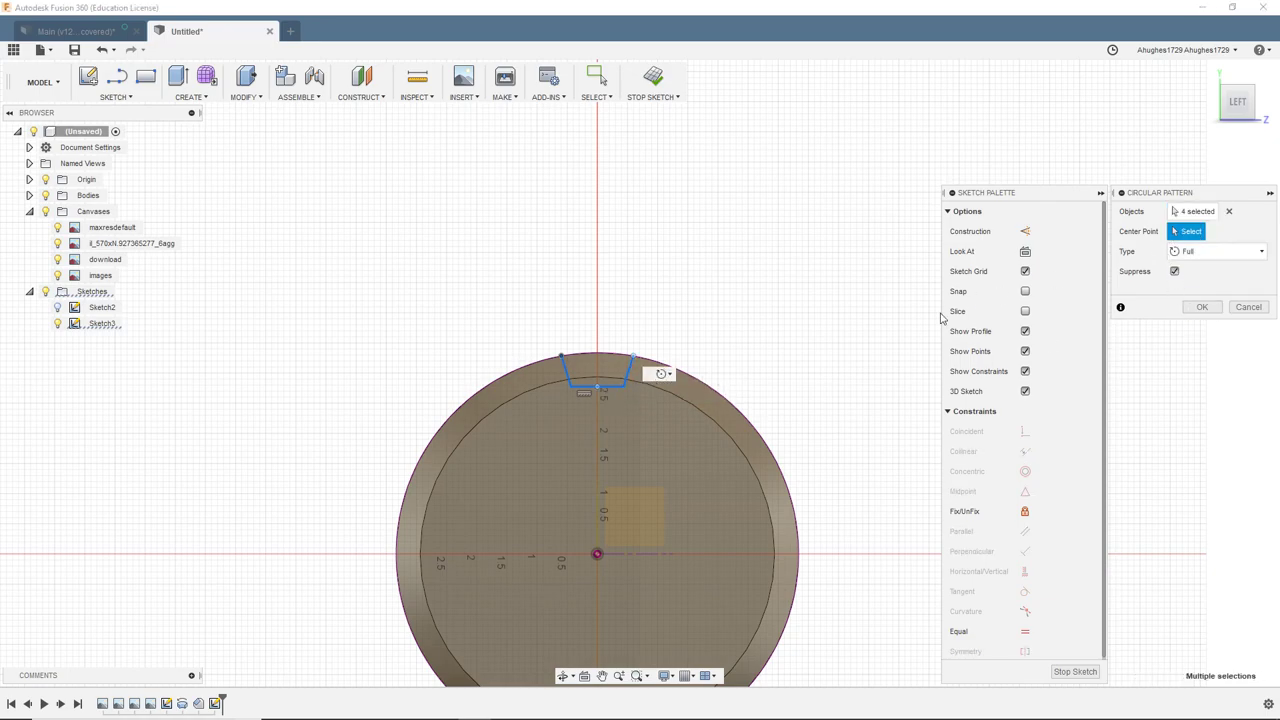
middle_drag(600, 556, 586, 471)
click(583, 470)
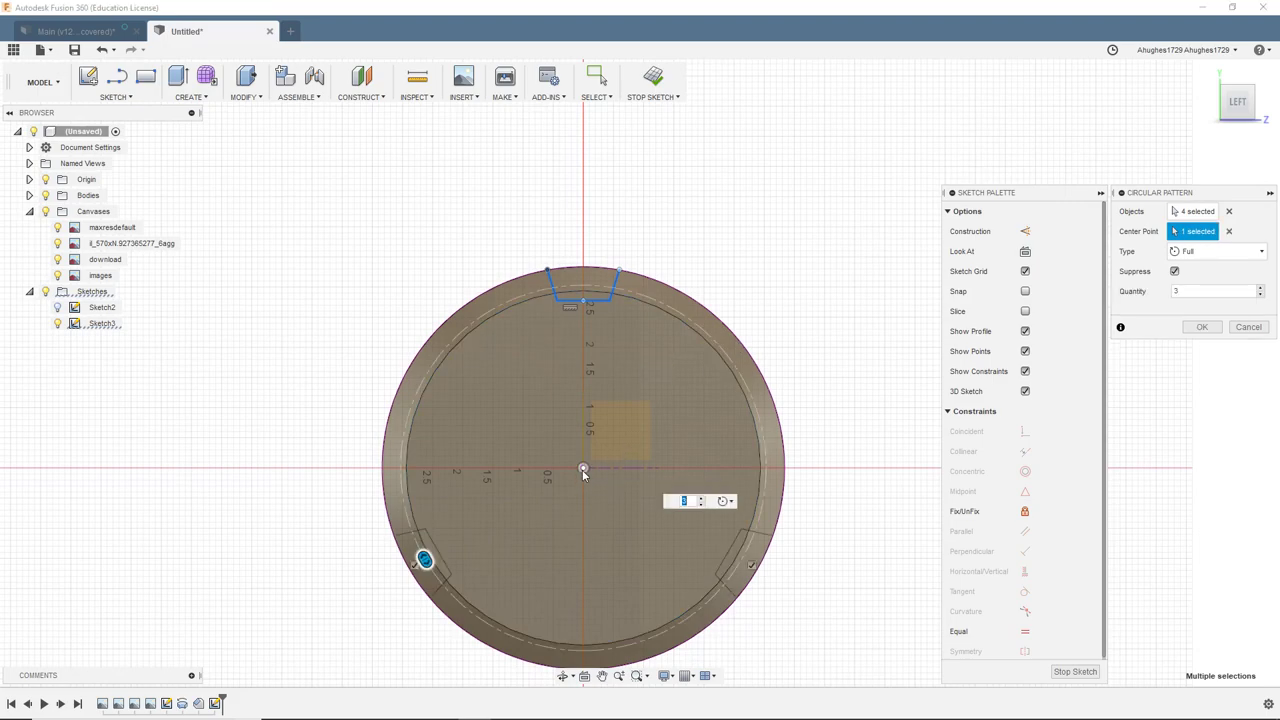
click(1261, 288)
click(1261, 288)
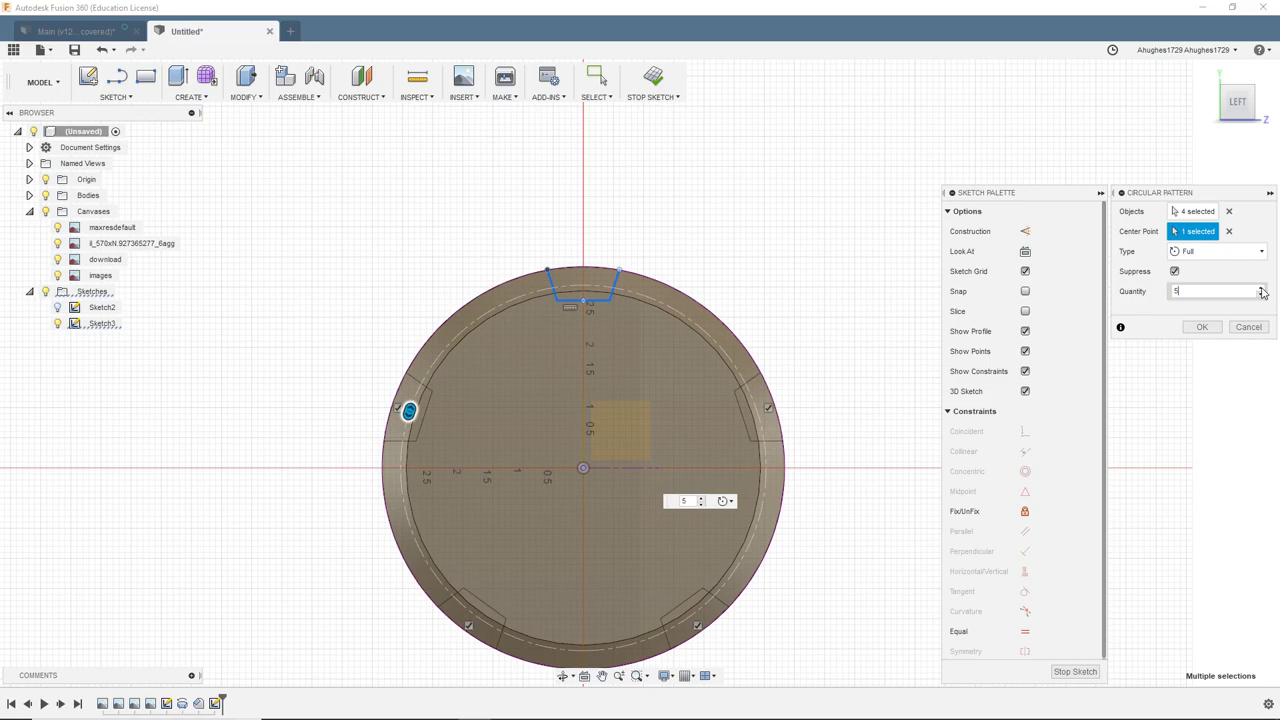
click(1261, 288)
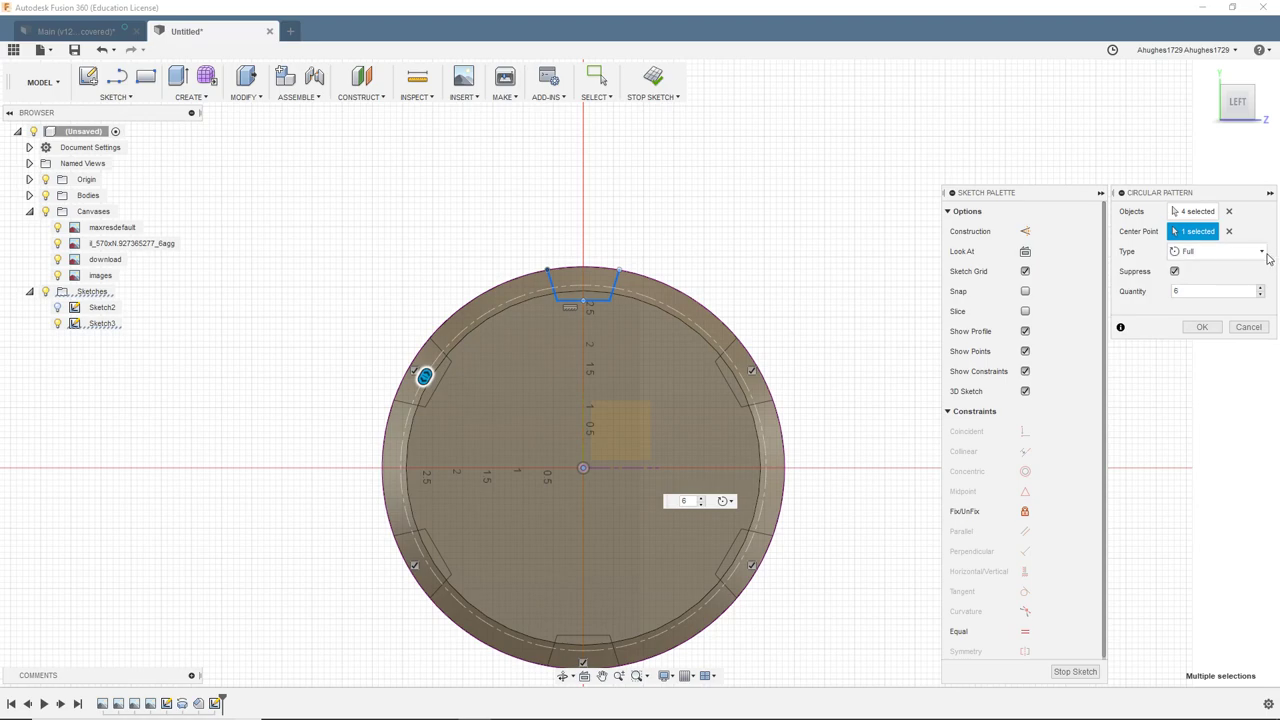
Try the Angle distribution at 180 degrees with a quantity of 4 for the notch pattern, and return it to Full
click(1262, 252)
click(1195, 284)
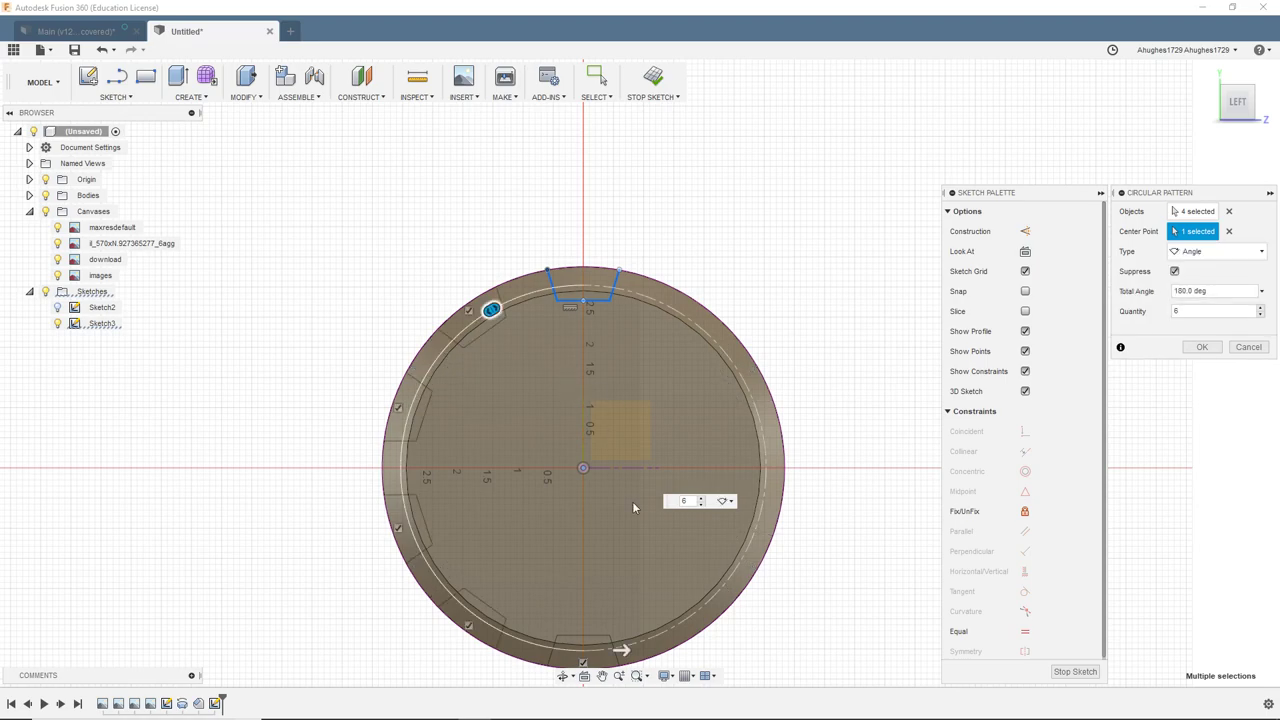
drag(622, 650, 618, 616)
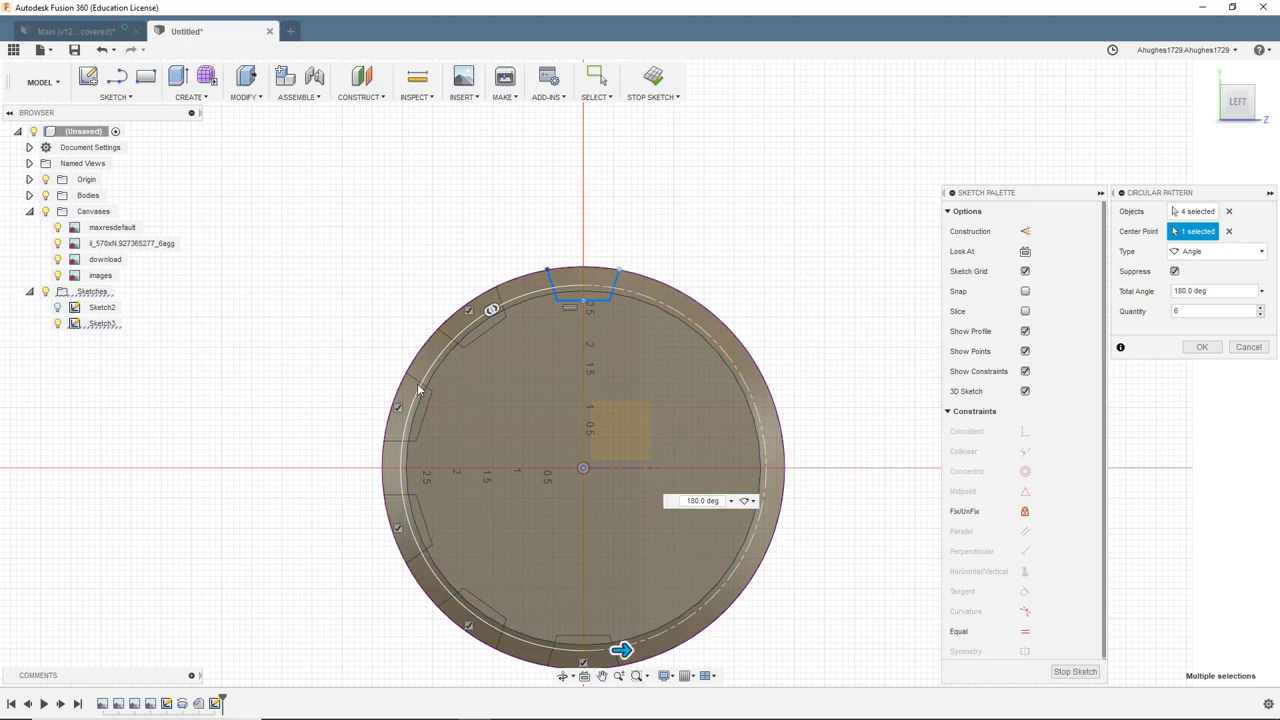
click(1260, 315)
click(1260, 315)
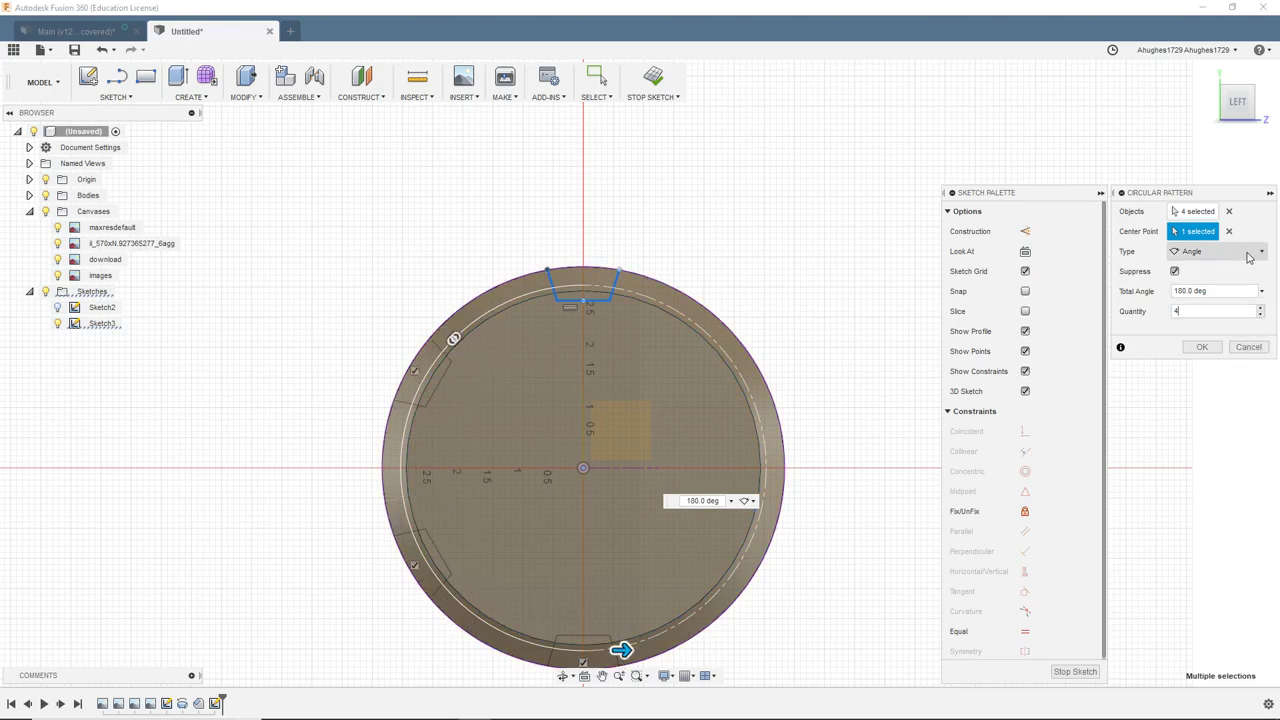
click(1250, 253)
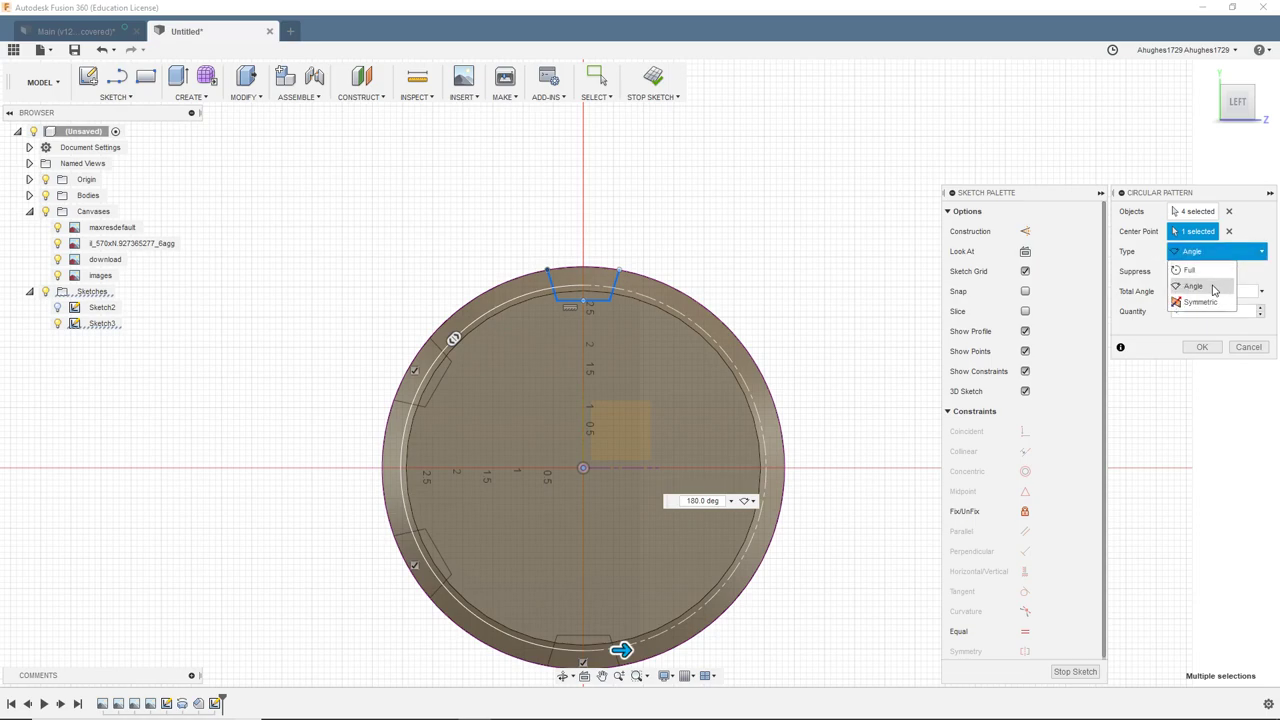
click(1209, 275)
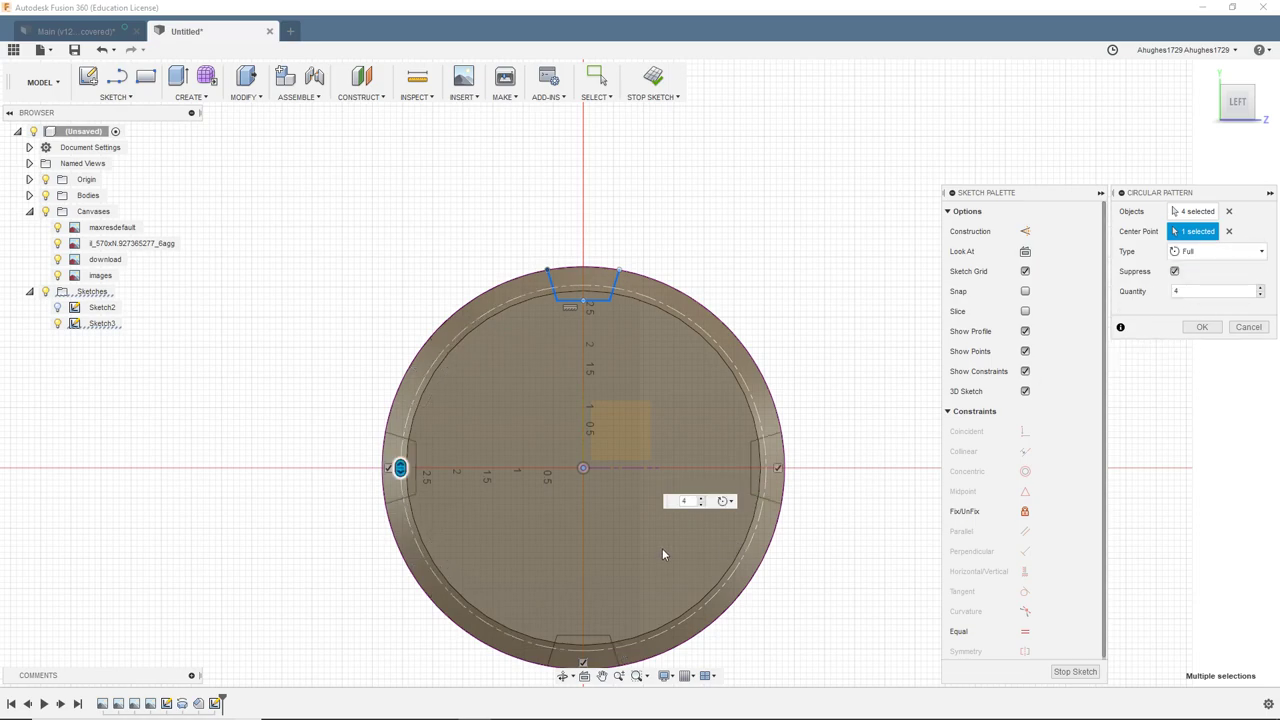
Try the Angle distribution at 150 degrees for the four-instance notch pattern, and return it to Full
click(1236, 258)
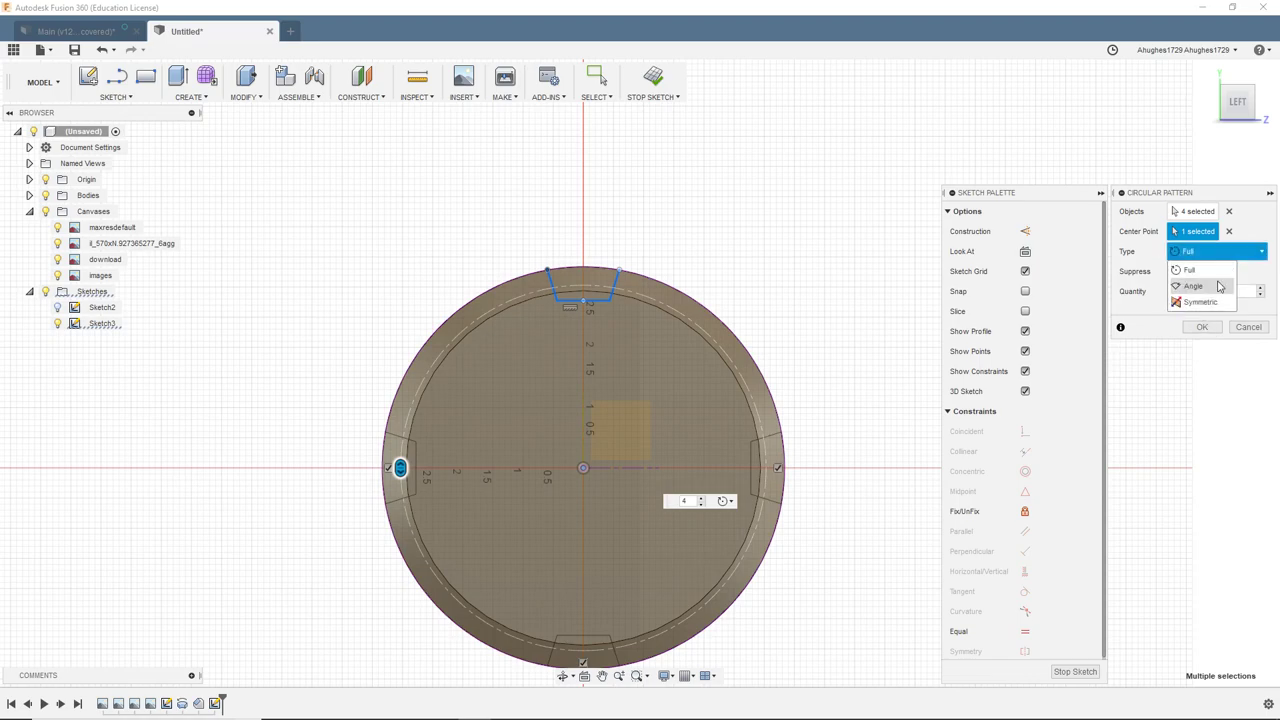
click(1219, 287)
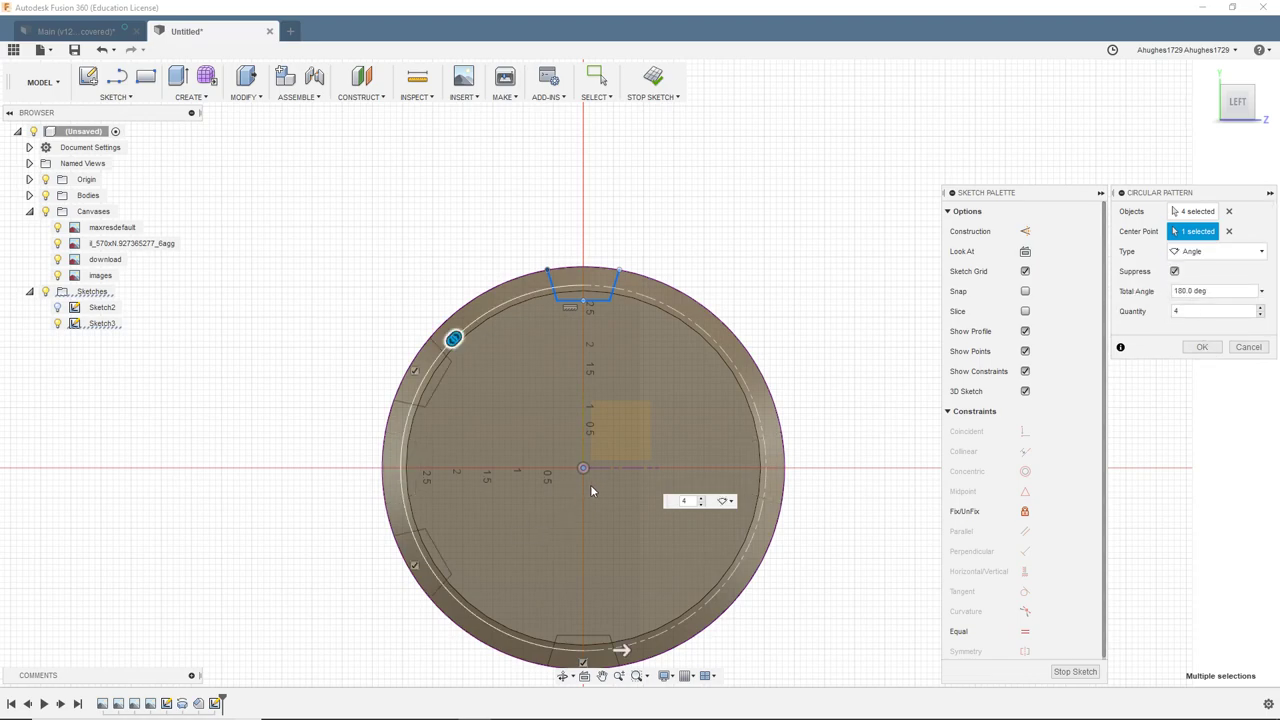
drag(622, 652, 525, 645)
click(1190, 251)
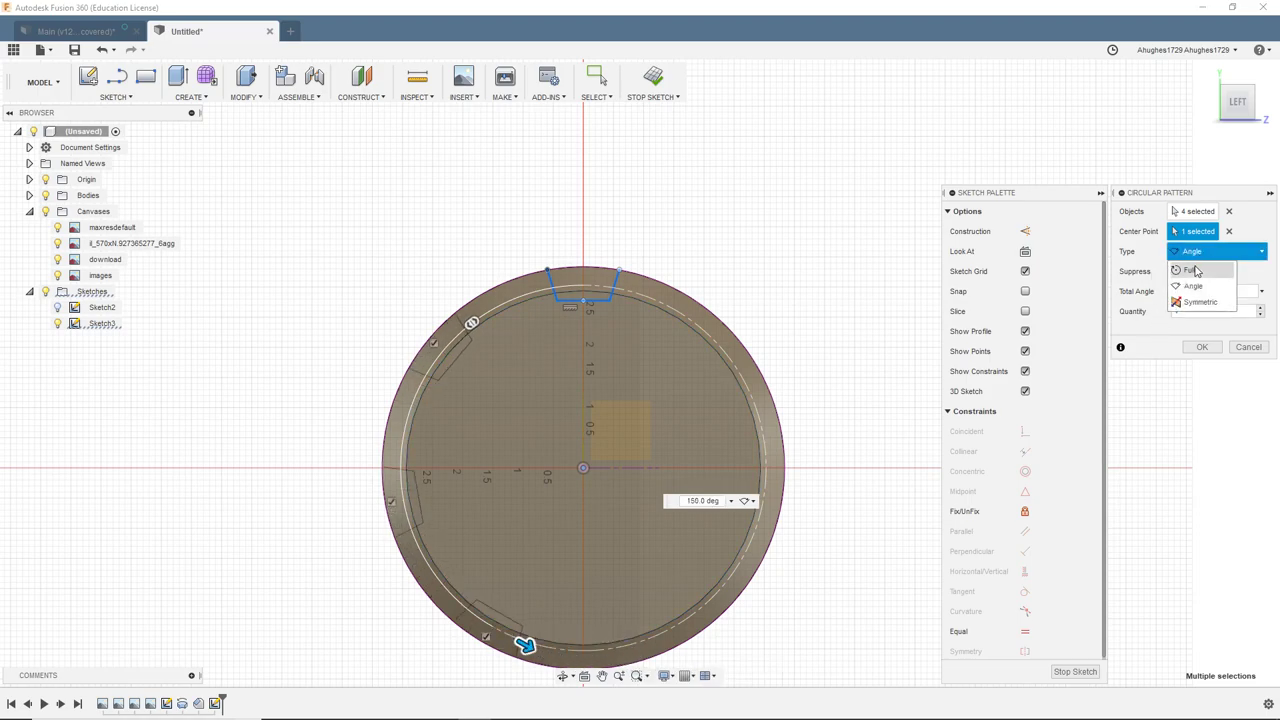
click(1193, 271)
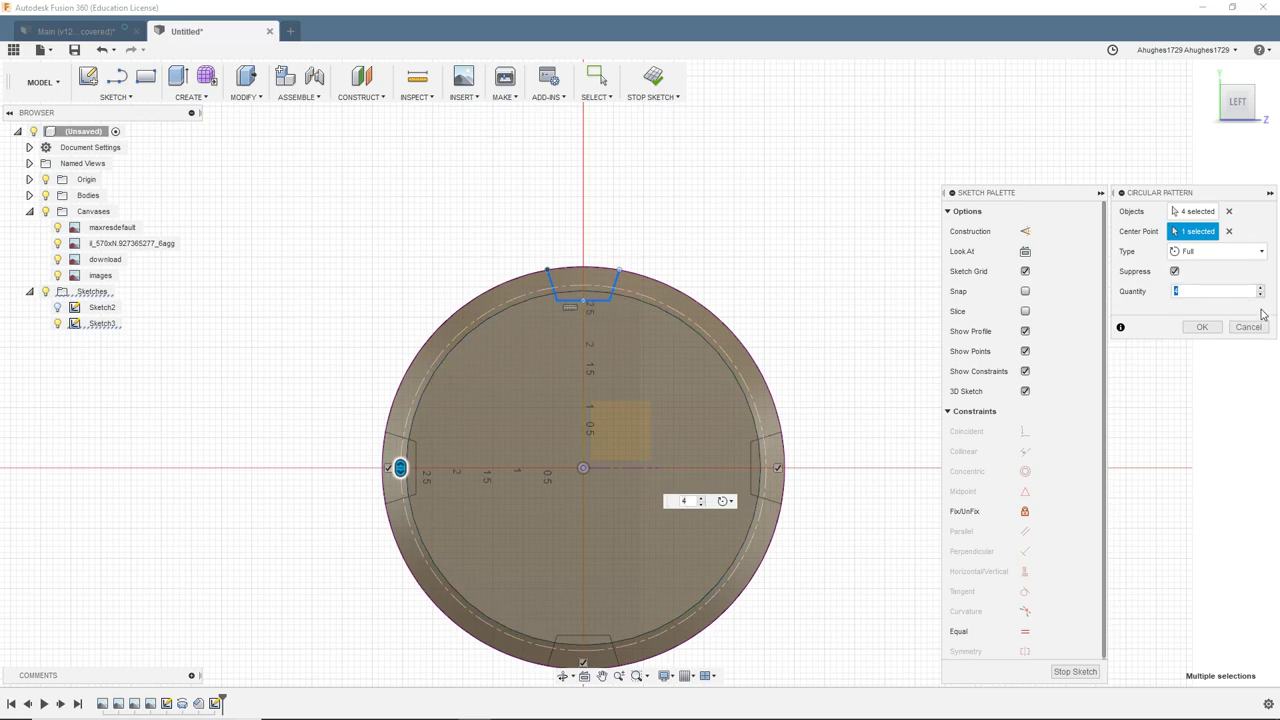
Set the quantity of the full circular notch pattern to 8
click(1261, 287)
click(1261, 287)
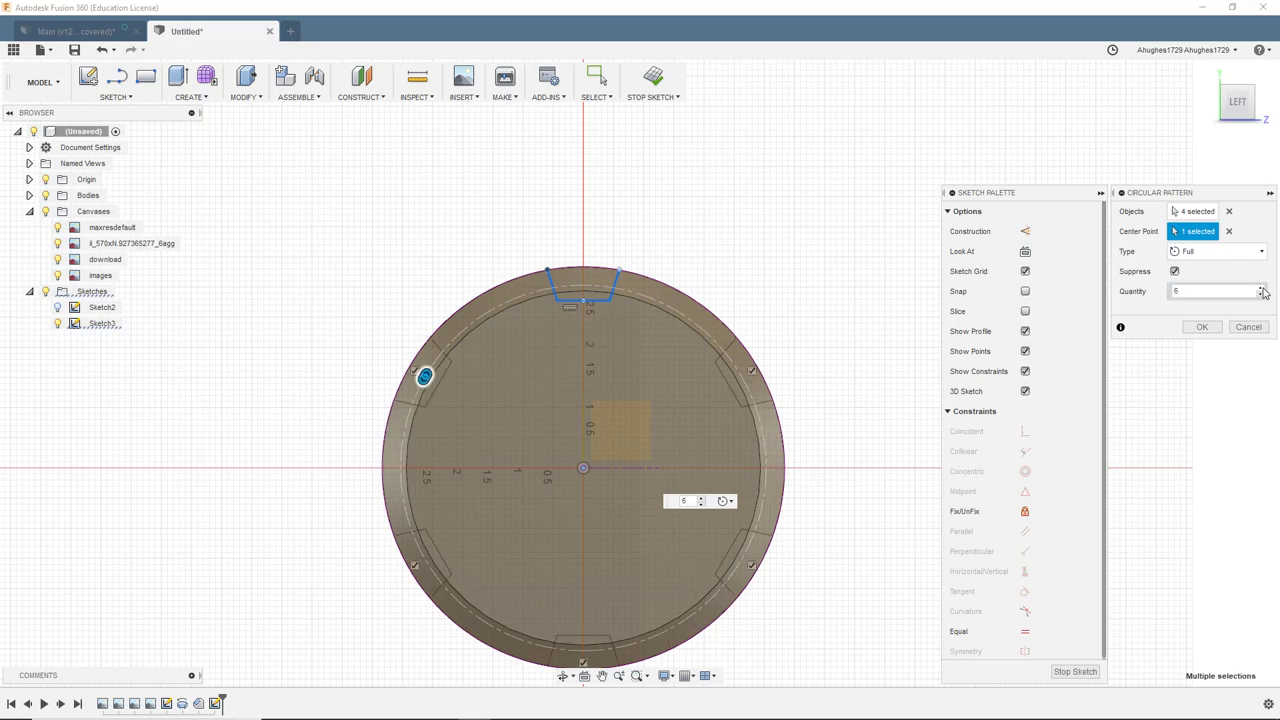
click(1261, 287)
click(1261, 287)
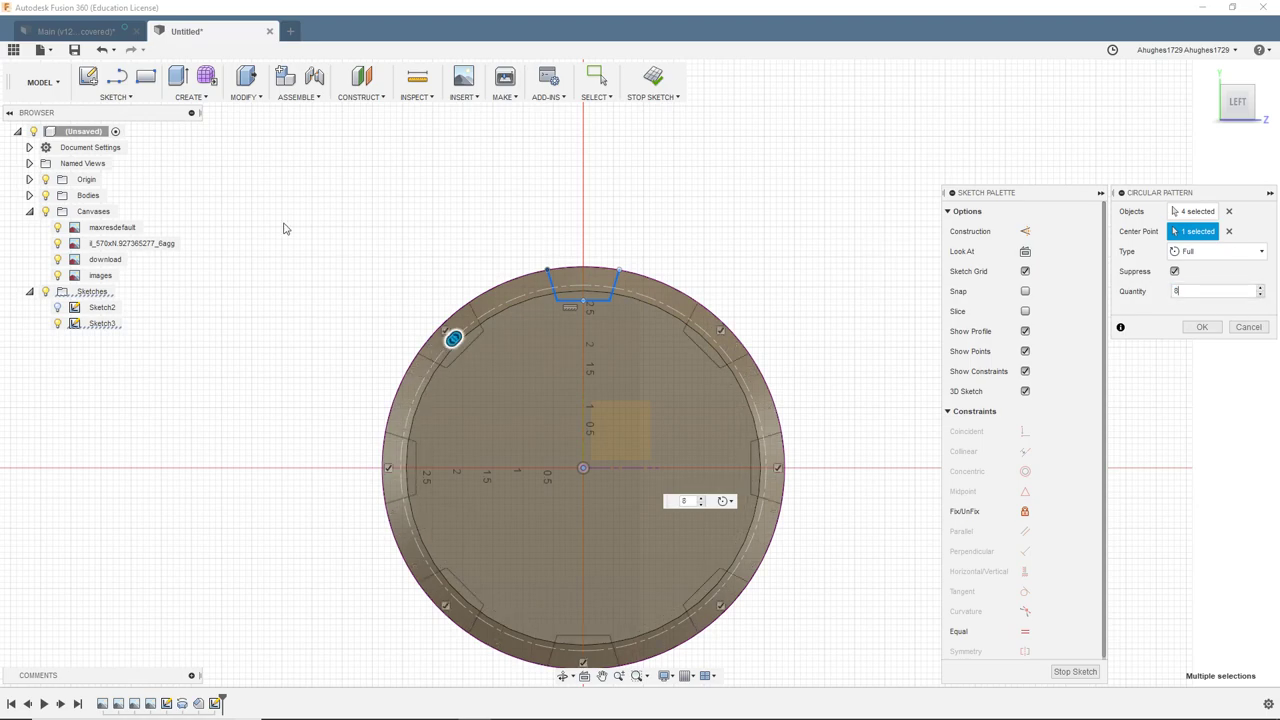
Compare the notch spacing on the housing's end face with the rear rim in the side-view and perspective reference images
scroll(347, 345, down, 3)
drag(1244, 101, 1105, 103)
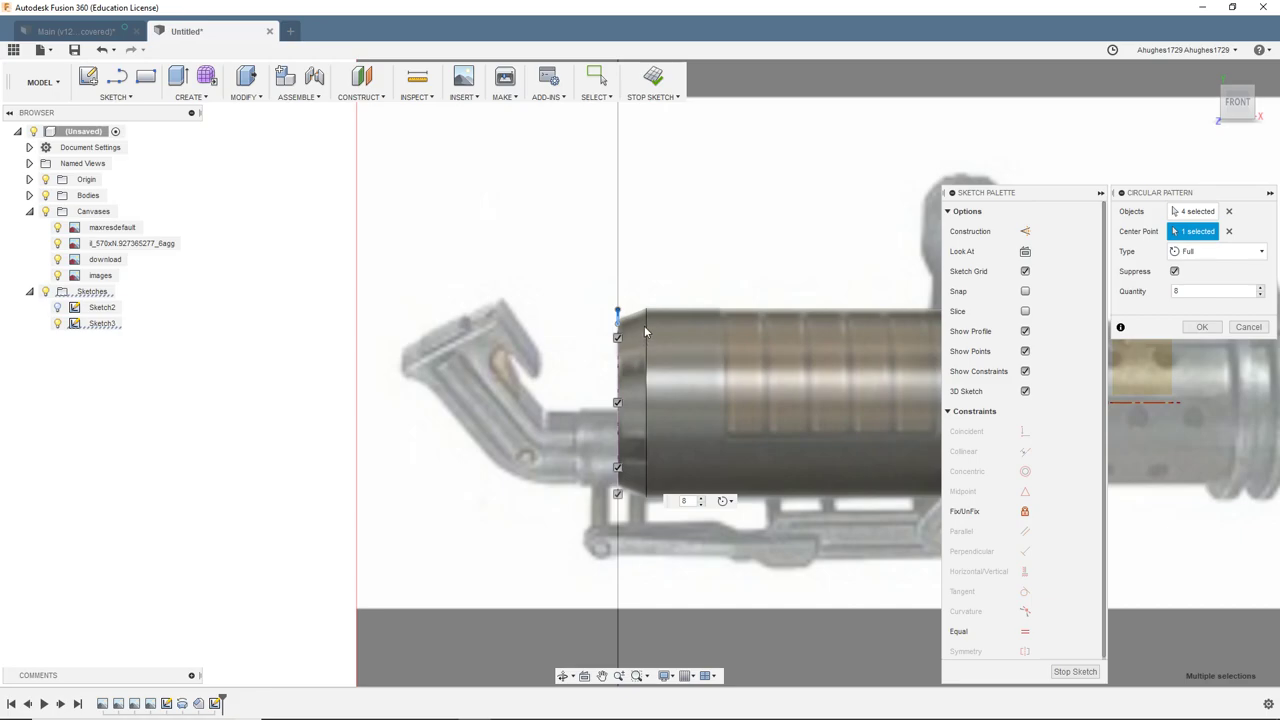
scroll(650, 313, down, 3)
middle_drag(699, 258, 504, 482)
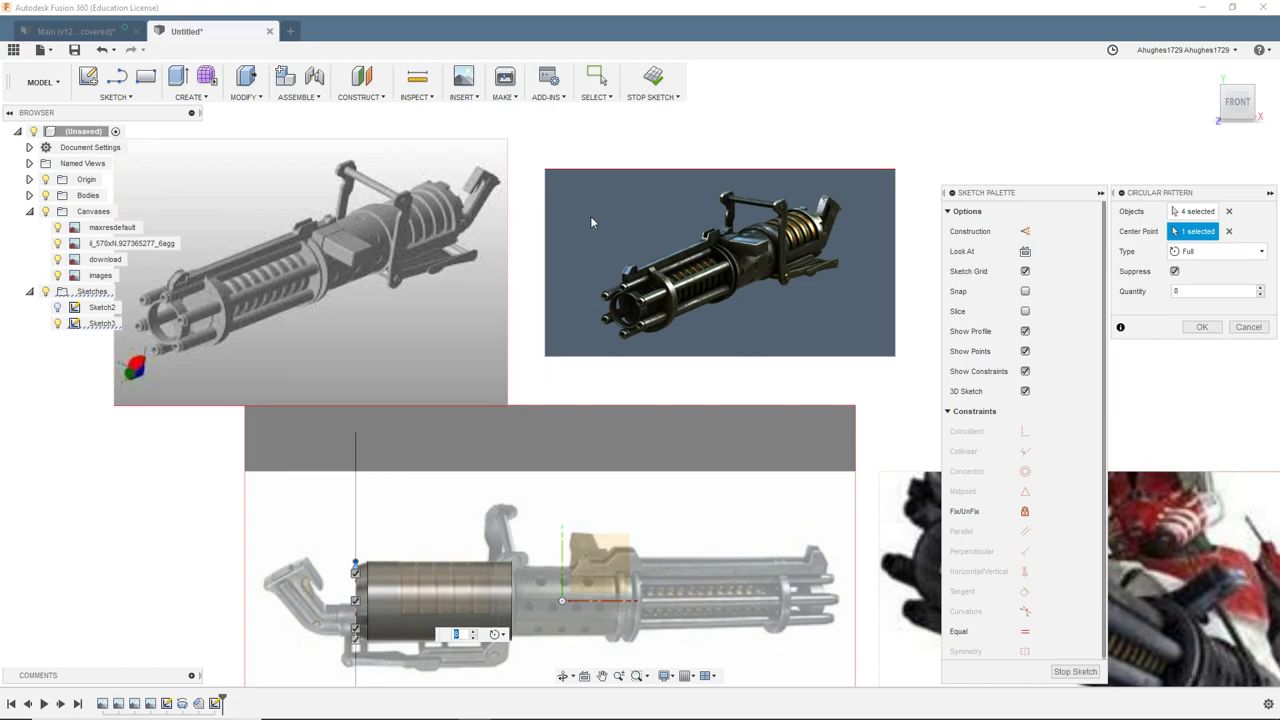
scroll(646, 293, down, 3)
scroll(646, 293, up, 6)
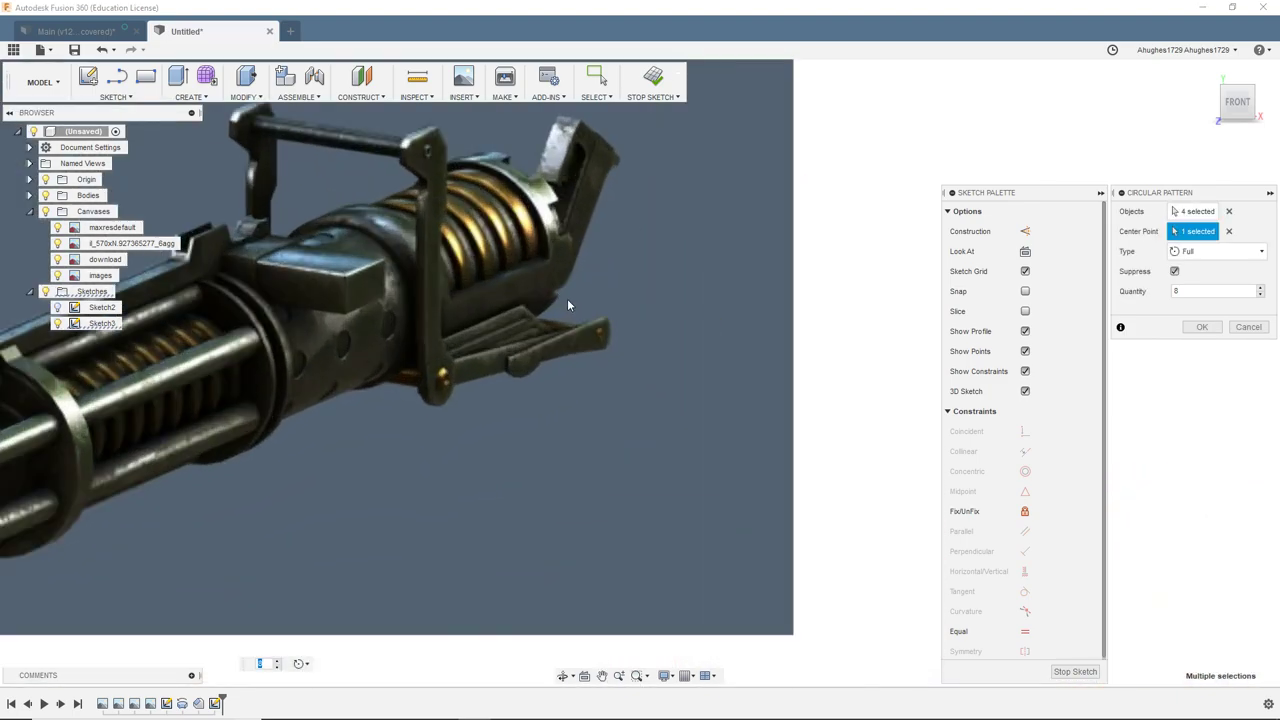
scroll(590, 315, down, 3)
scroll(730, 396, down, 3)
mouse_move(749, 419)
middle_down()
mouse_move(627, 277)
mouse_move(556, 222)
middle_up()
mouse_move(792, 467)
middle_down()
mouse_move(644, 366)
mouse_move(1028, 430)
middle_up()
middle_drag(626, 305, 838, 327)
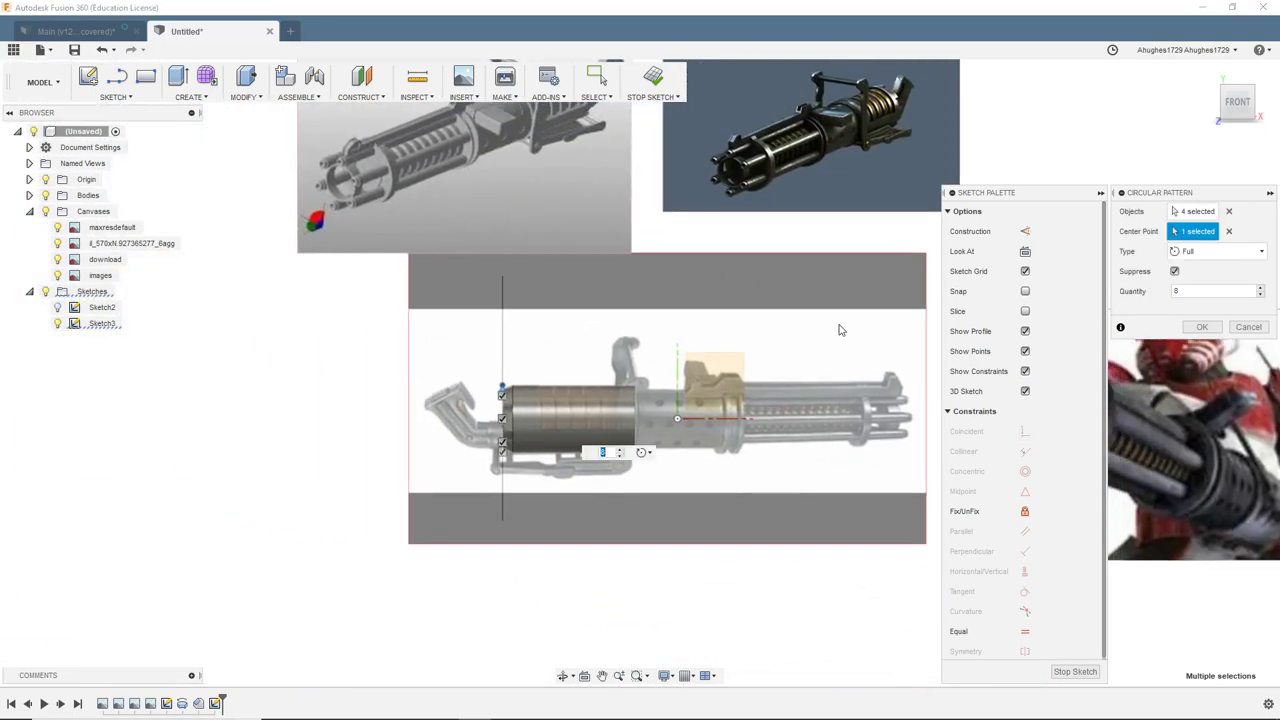
click(1214, 101)
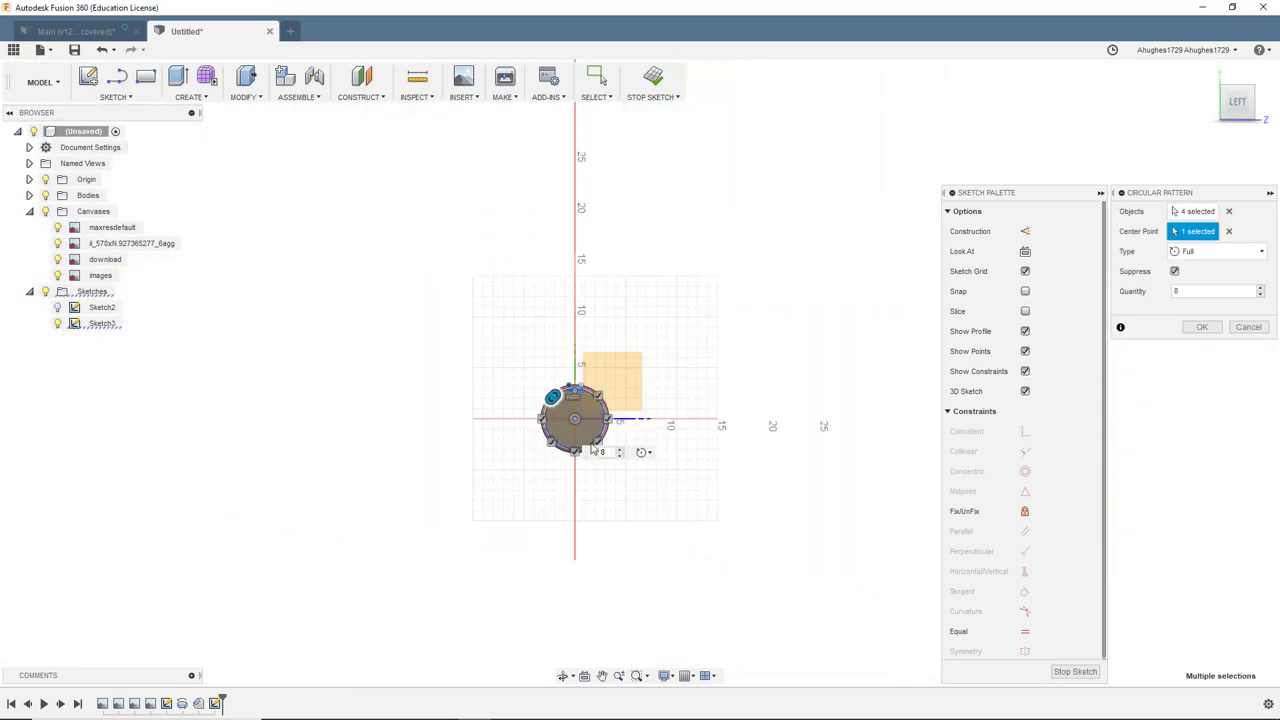
scroll(590, 440, up, 5)
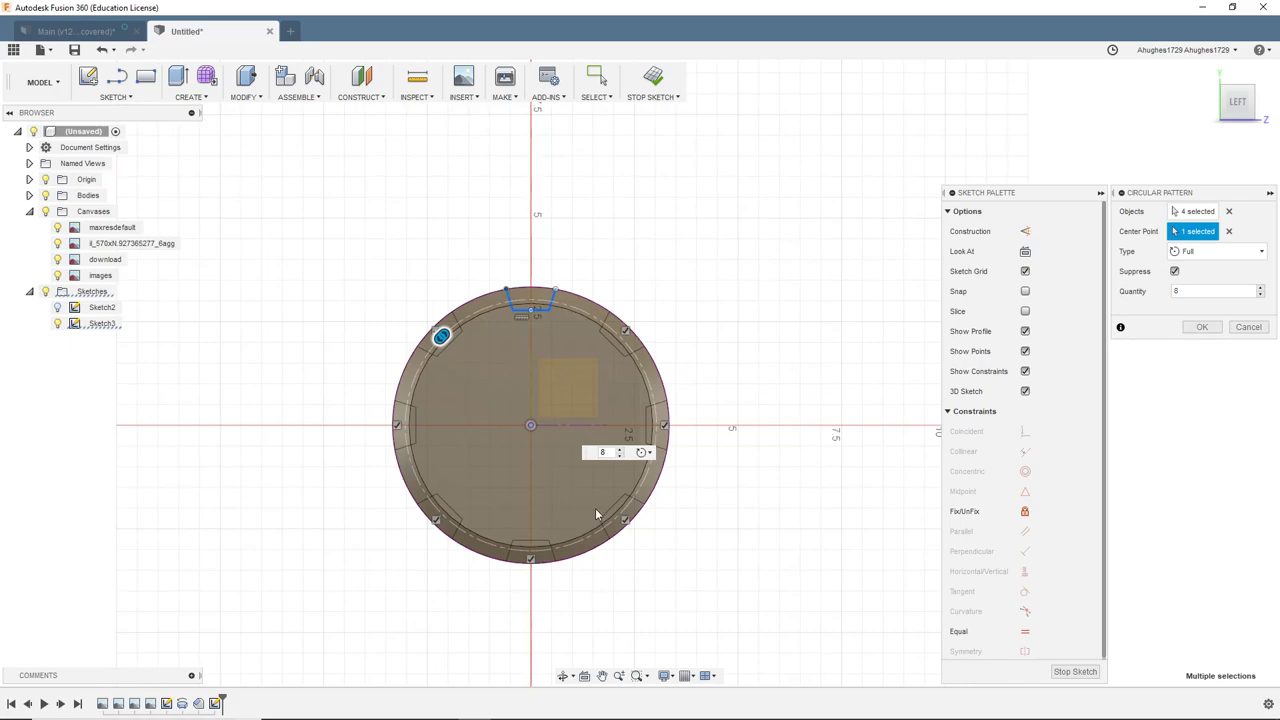
scroll(598, 508, up, 2)
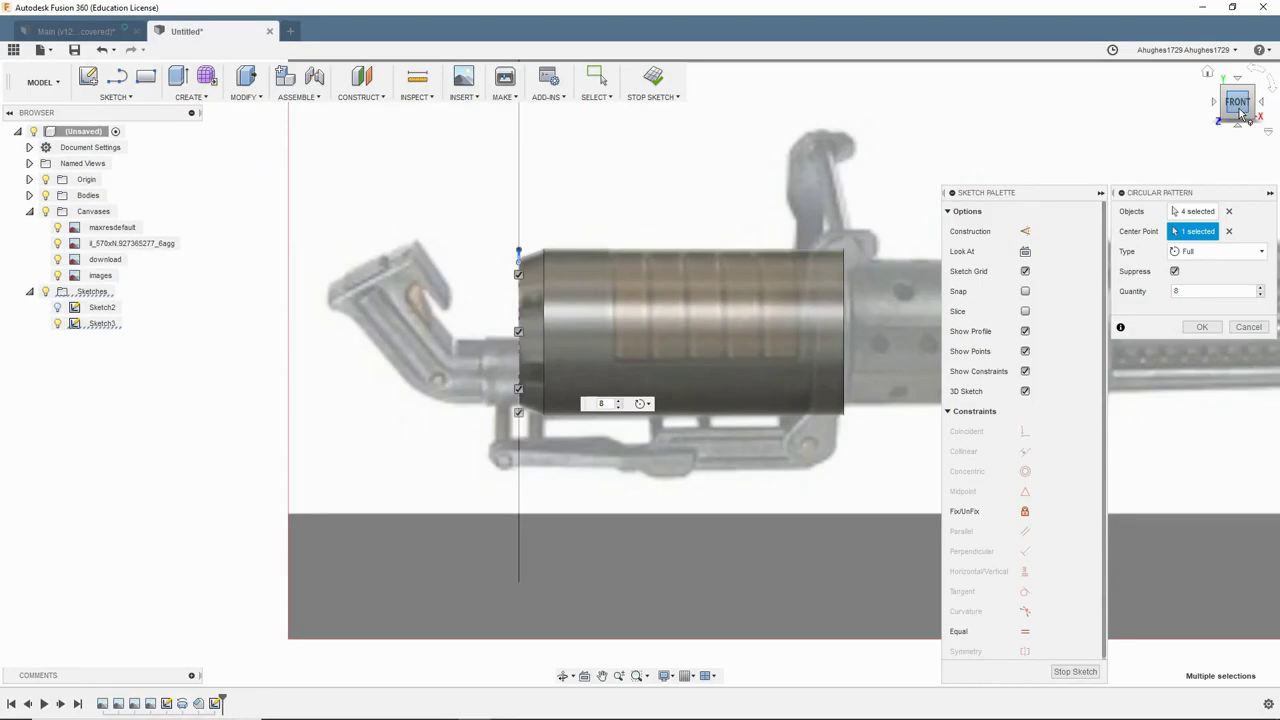
drag(1240, 113, 1250, 108)
click(1219, 105)
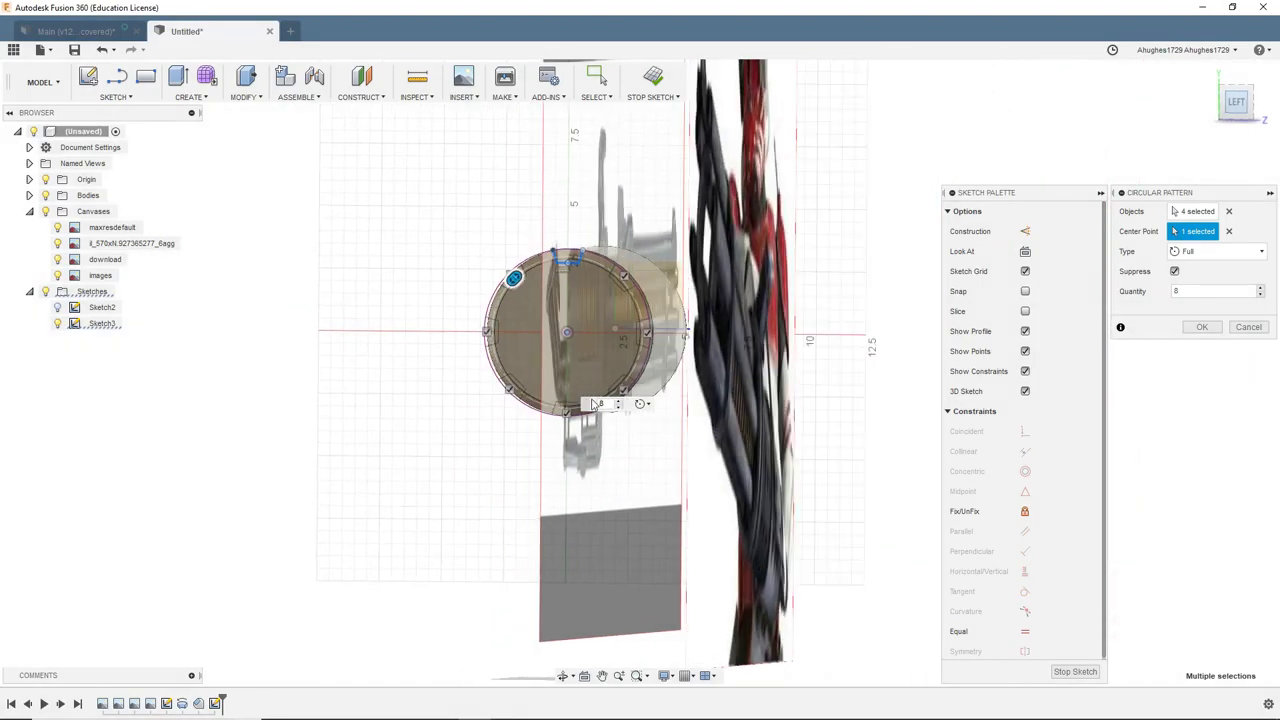
scroll(570, 395, up, 3)
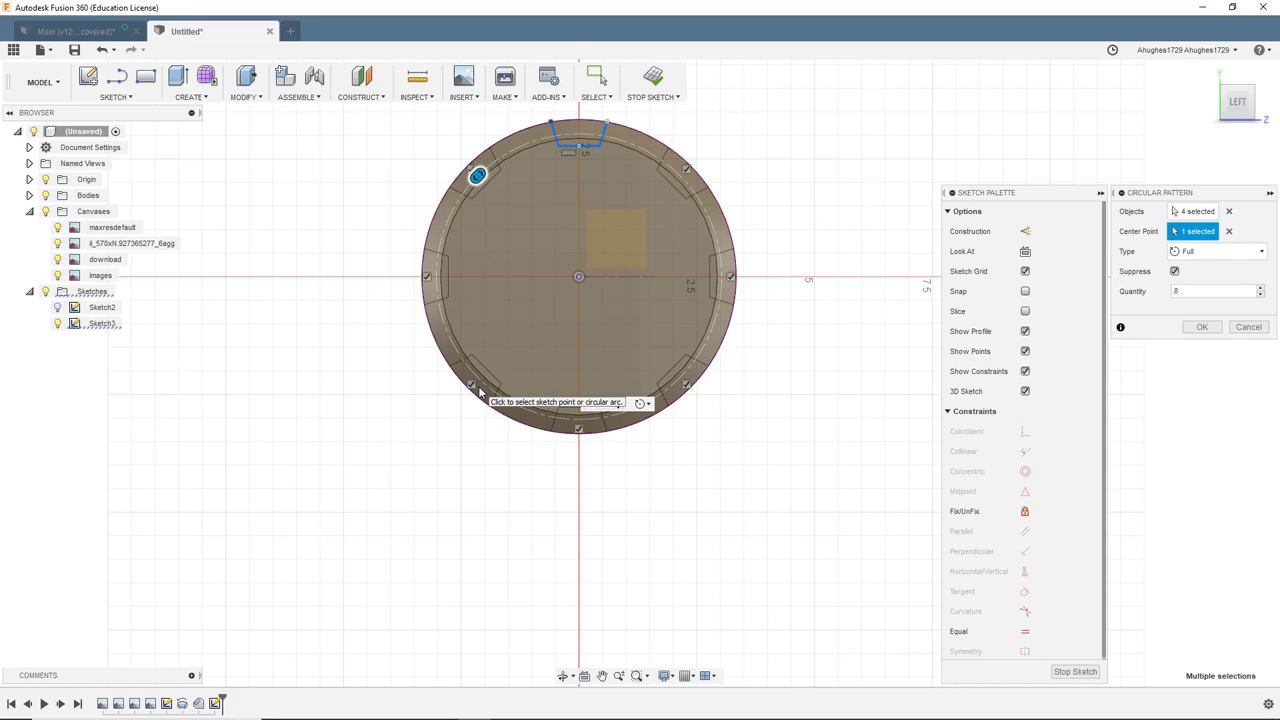
Try a quantity of 7 for the circular notch pattern, and return it to 8
click(1260, 295)
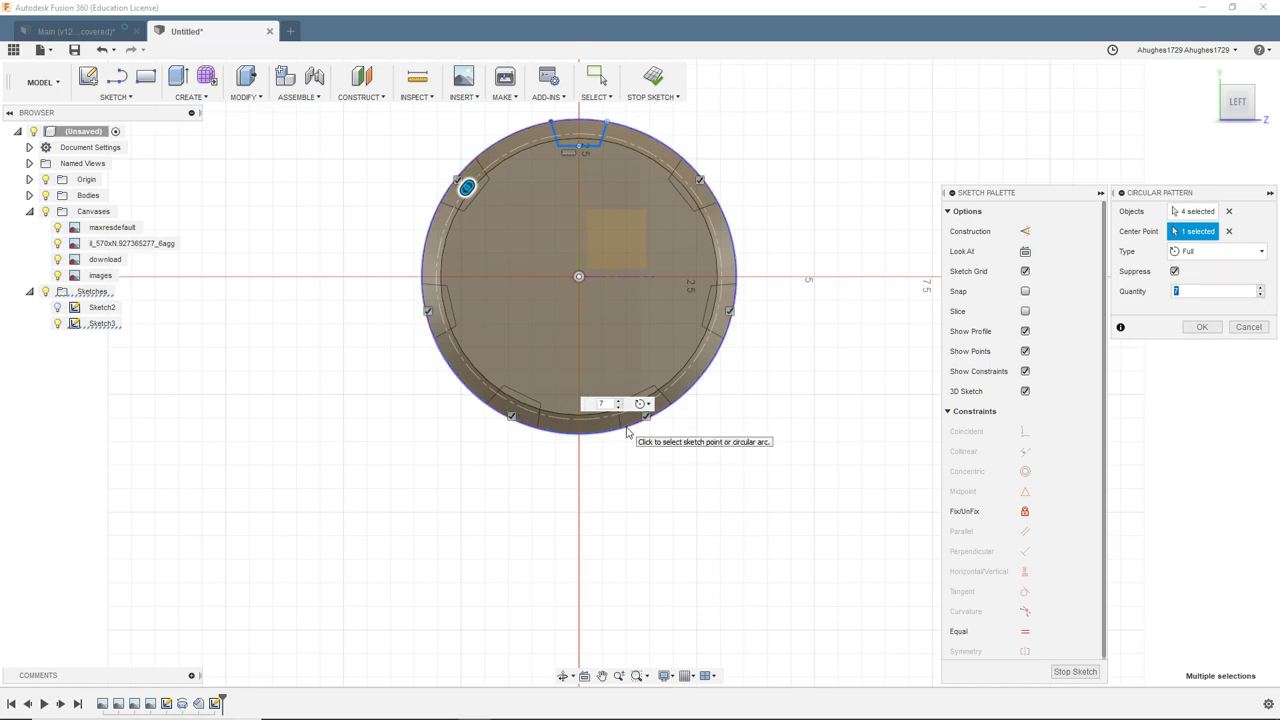
click(1264, 291)
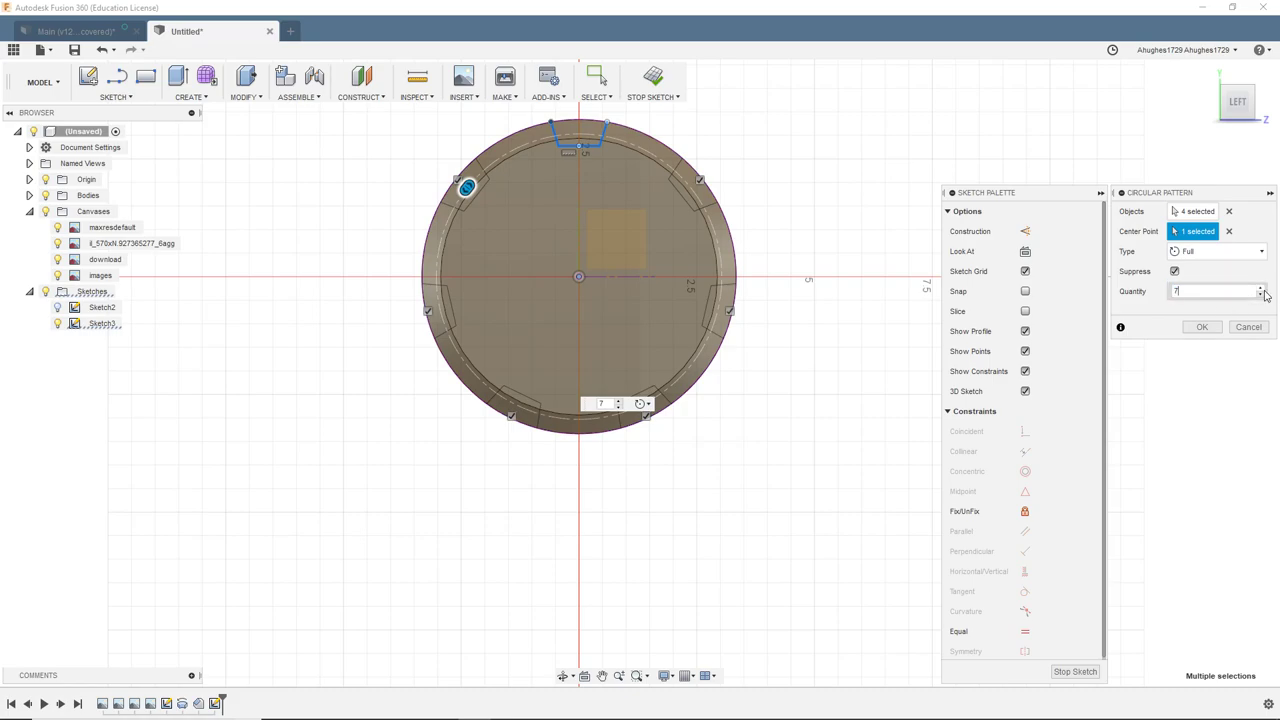
click(1261, 289)
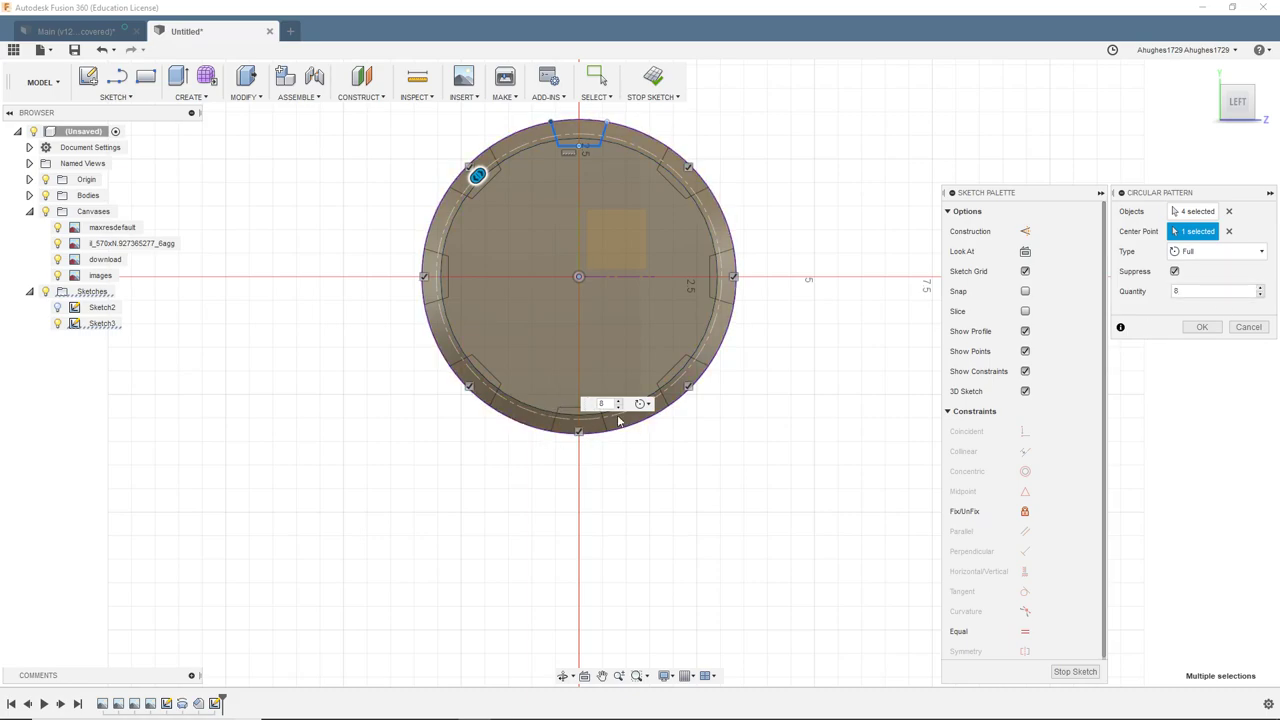
Check the notch pattern against the side reference, and apply the full circular pattern of 8 notches
click(1222, 114)
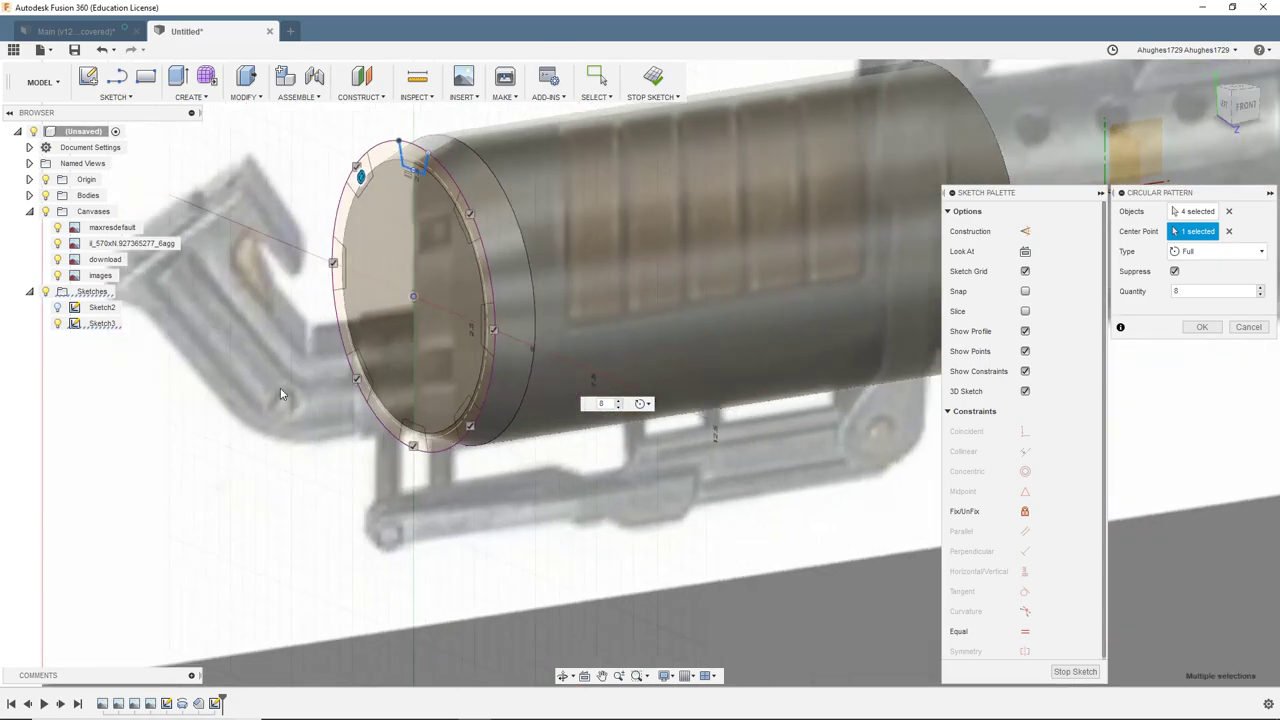
click(1228, 108)
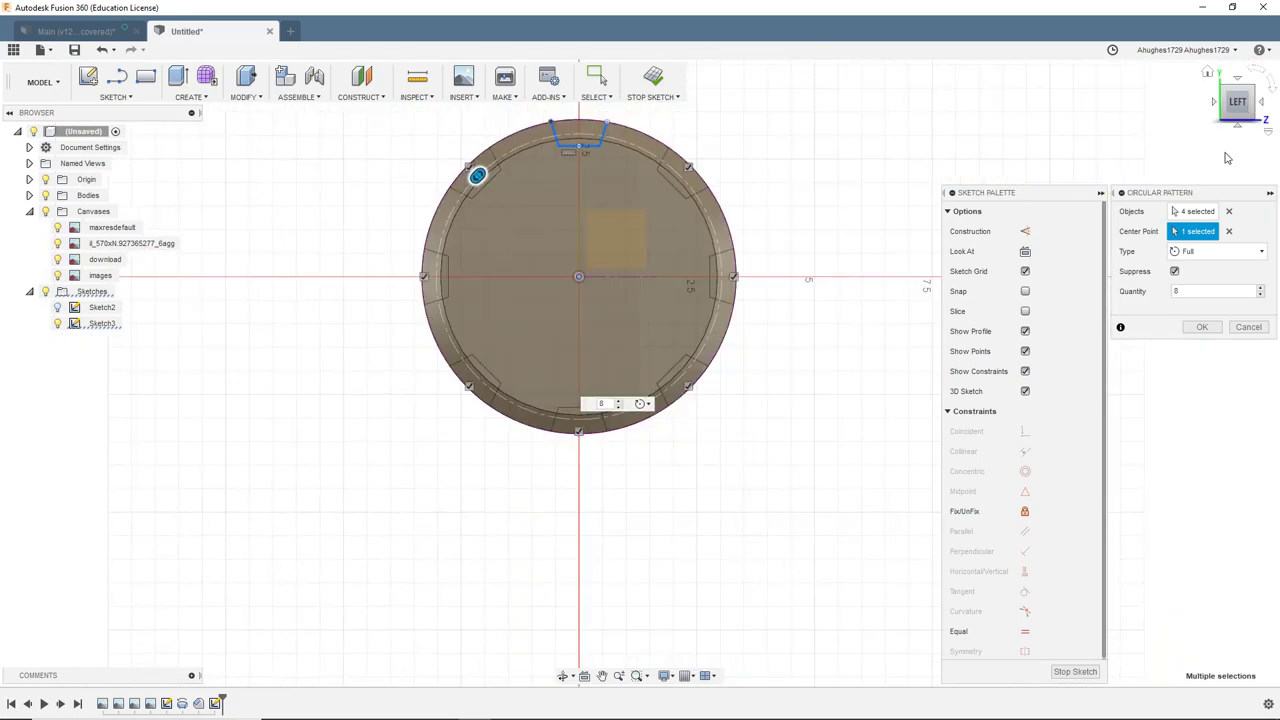
click(1203, 328)
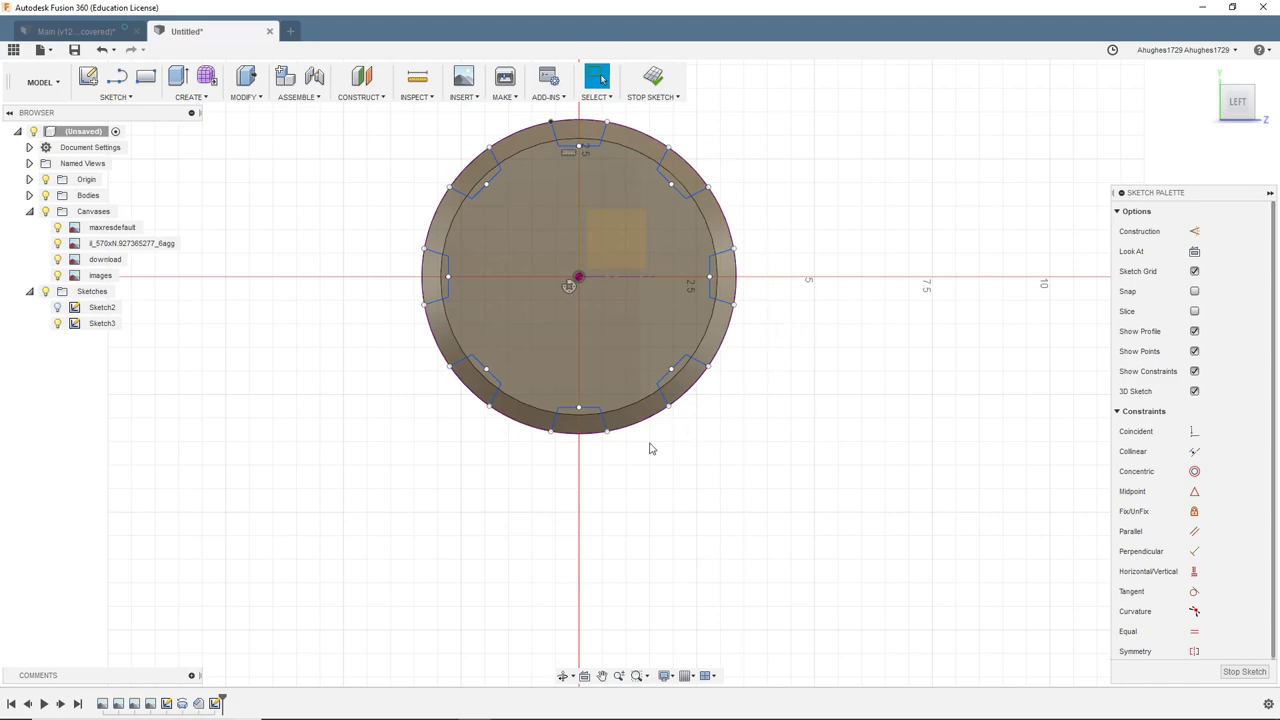
Trim away all lines of the lowest notch on the rim, and finish the sketch
key(t)
click(556, 421)
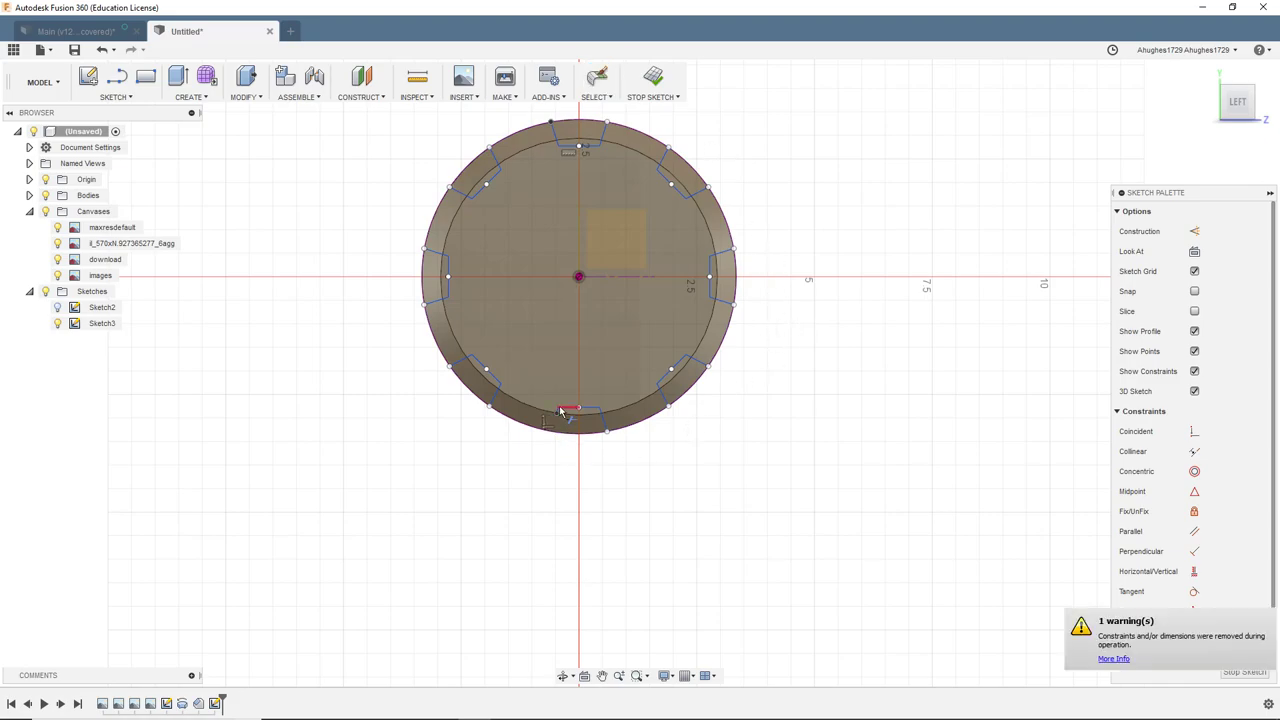
click(600, 414)
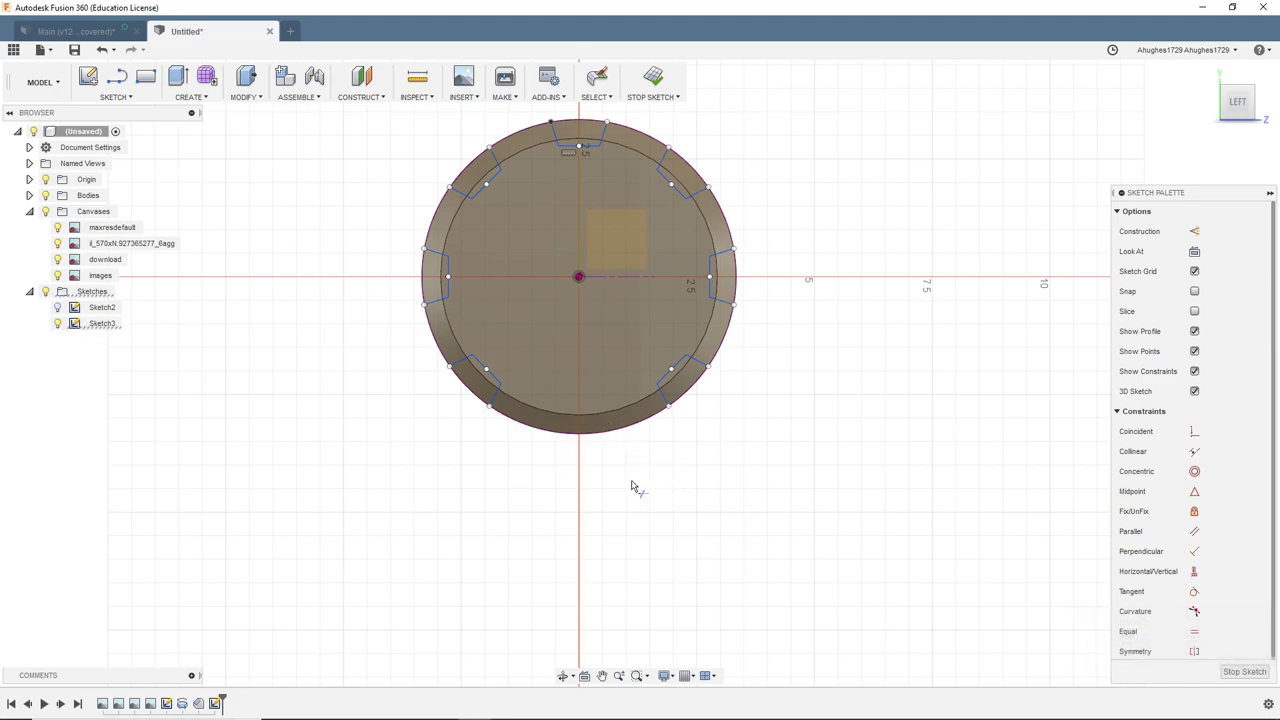
click(653, 78)
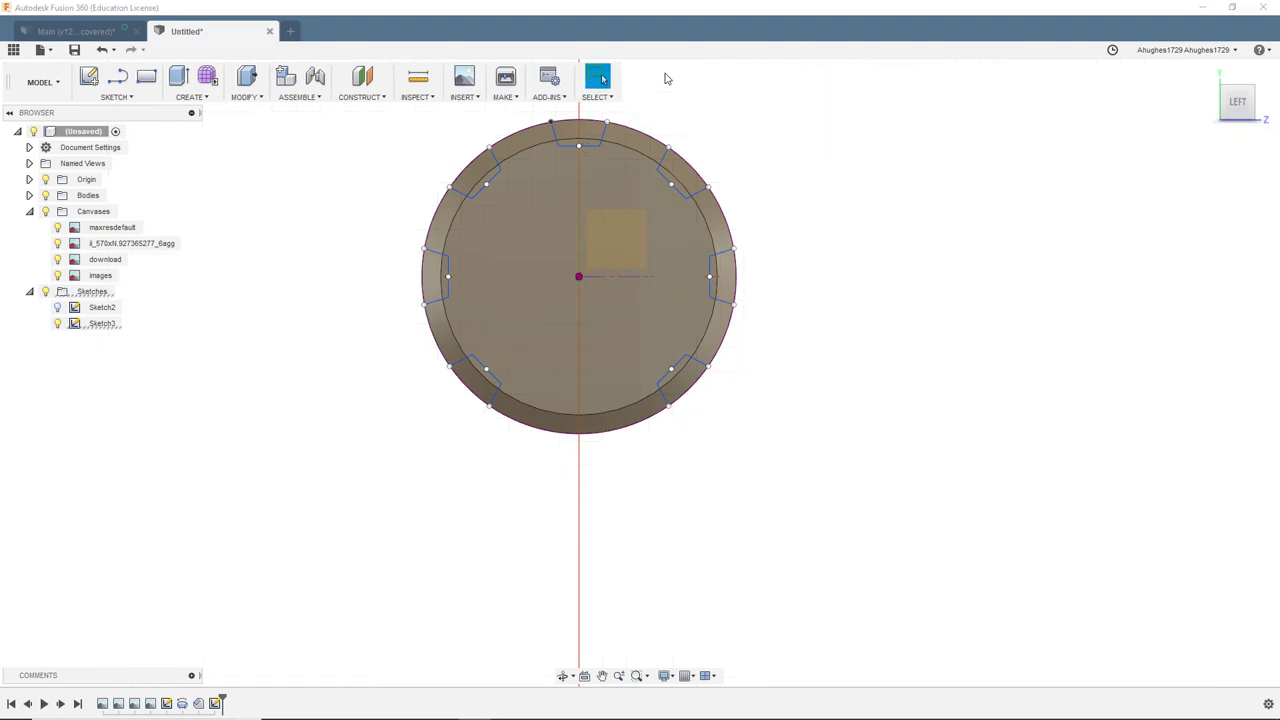
Start an extrusion and select both the outer and inner regions of all seven remaining notches as its profiles
drag(1237, 104, 1190, 114)
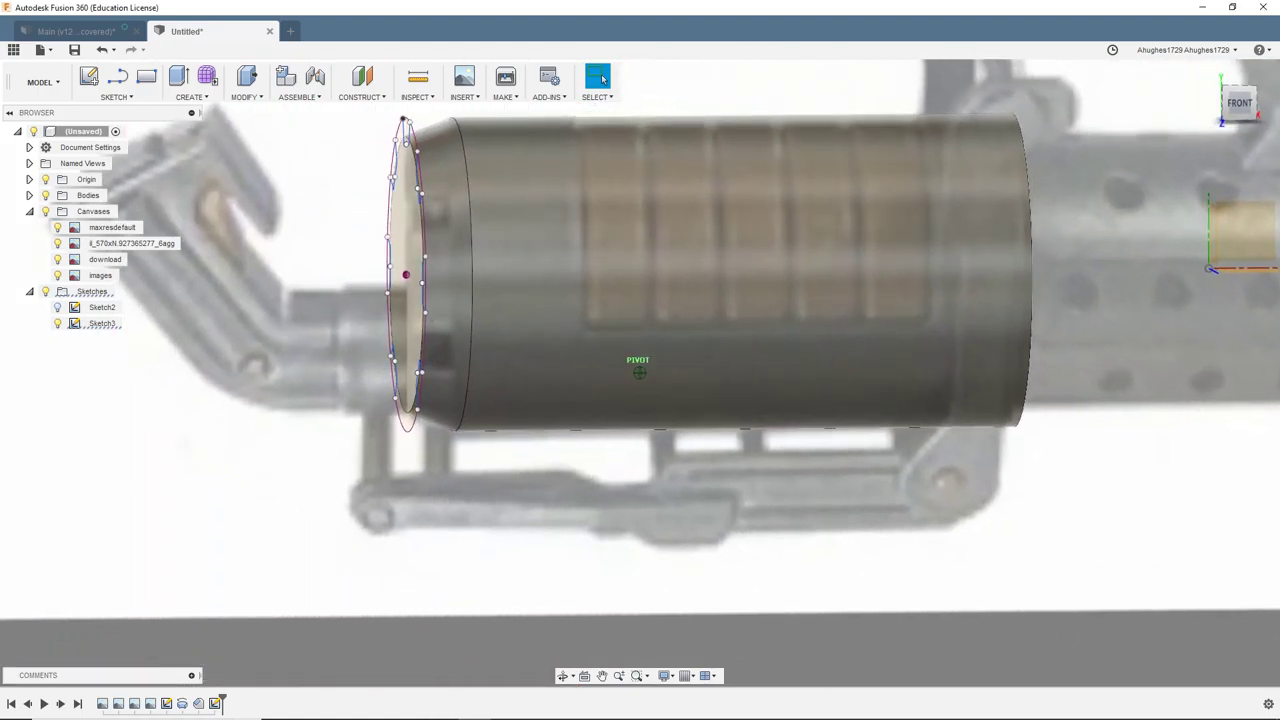
drag(1190, 114, 1234, 106)
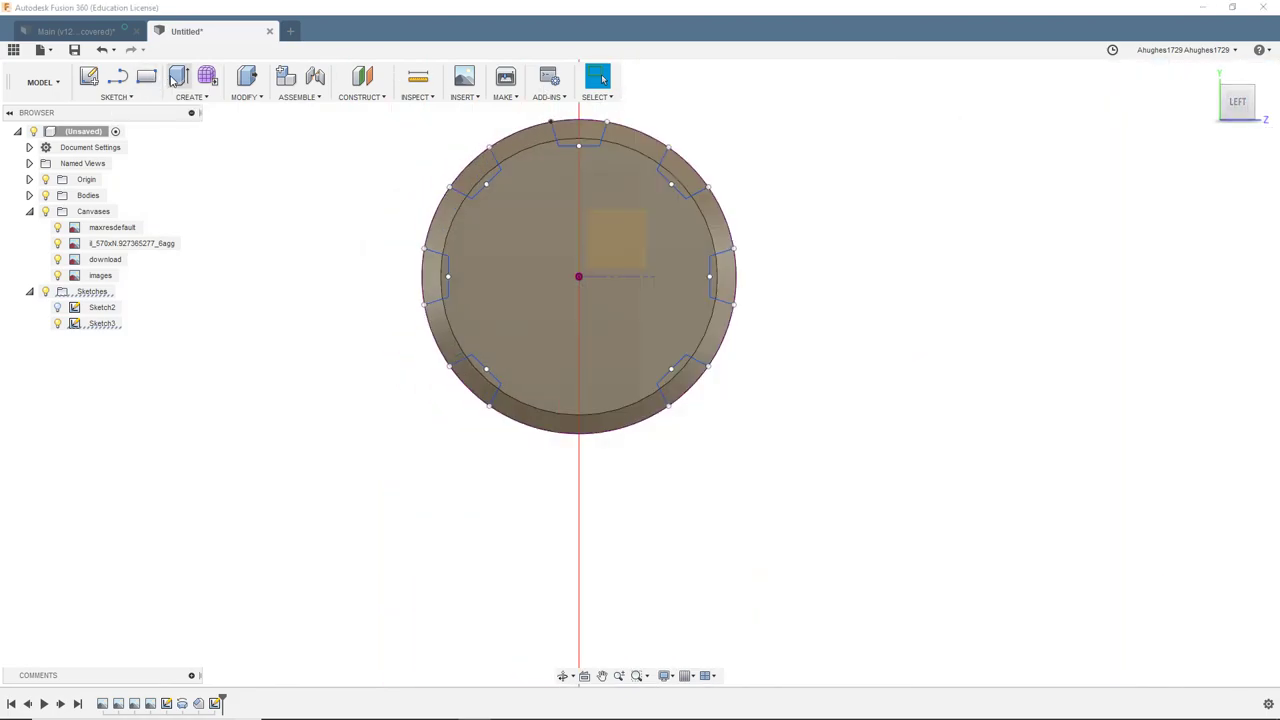
click(176, 78)
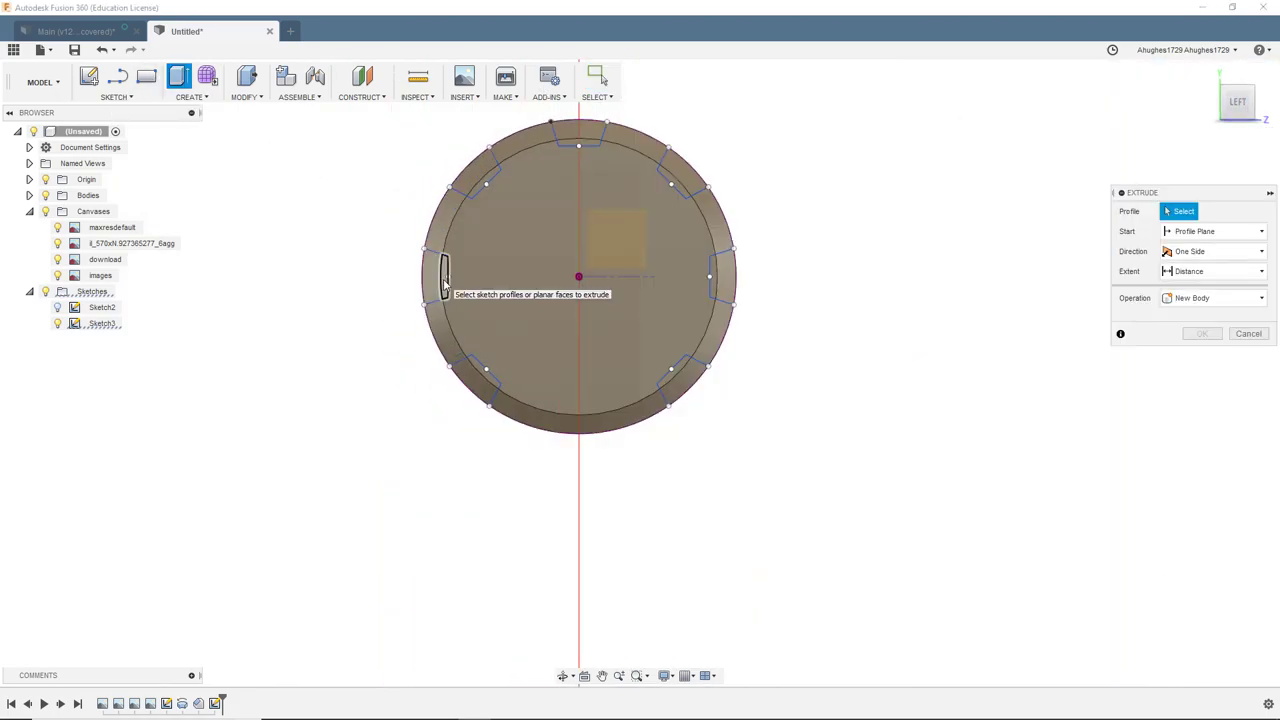
click(483, 180)
click(578, 132)
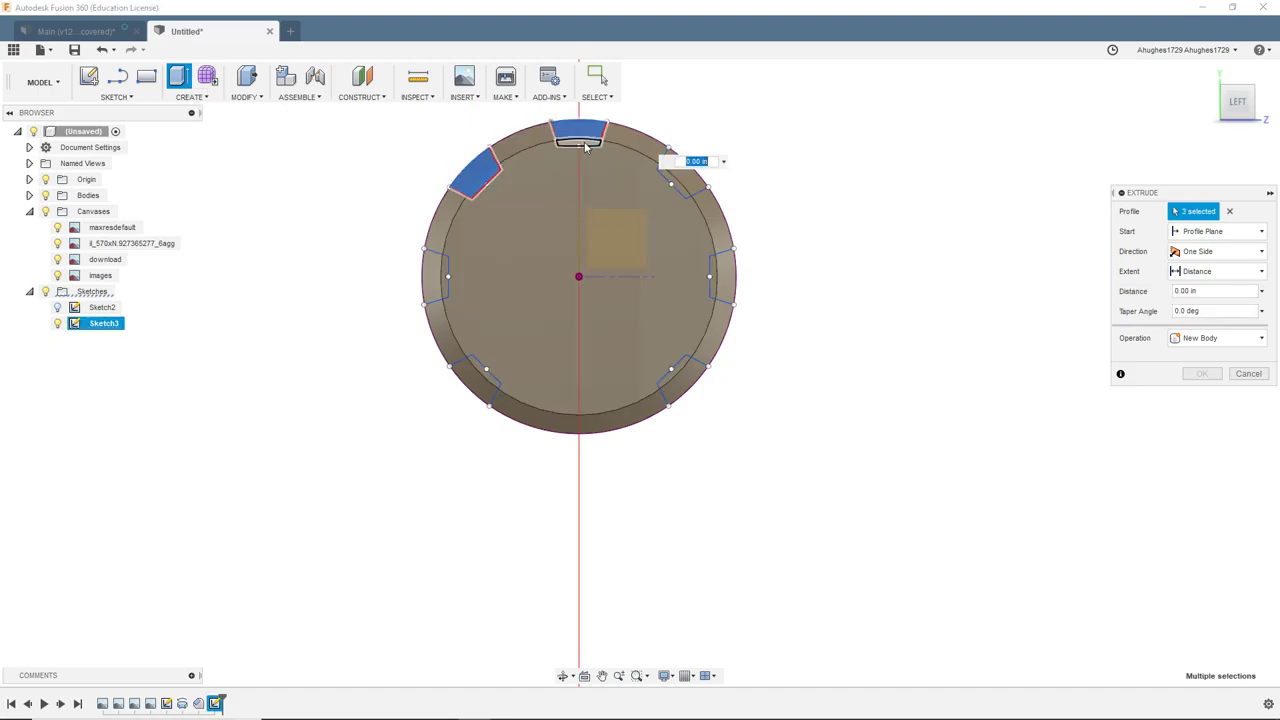
click(682, 178)
click(722, 277)
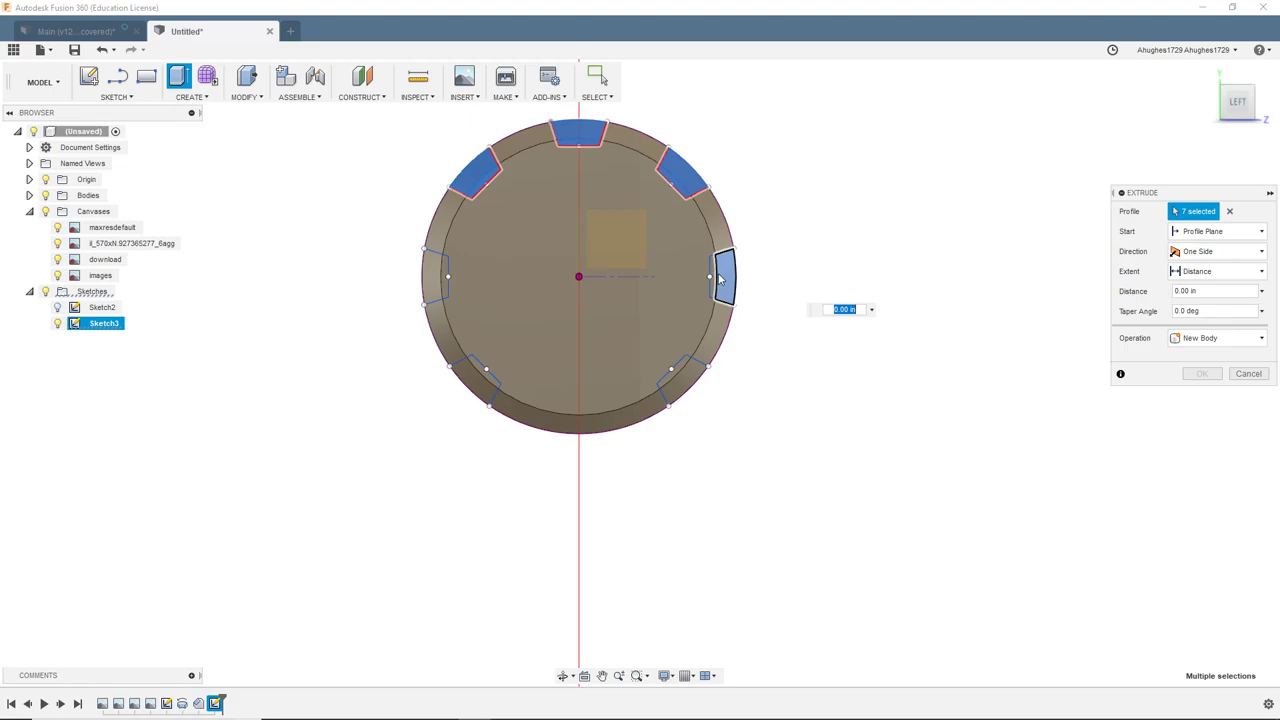
click(713, 278)
click(680, 375)
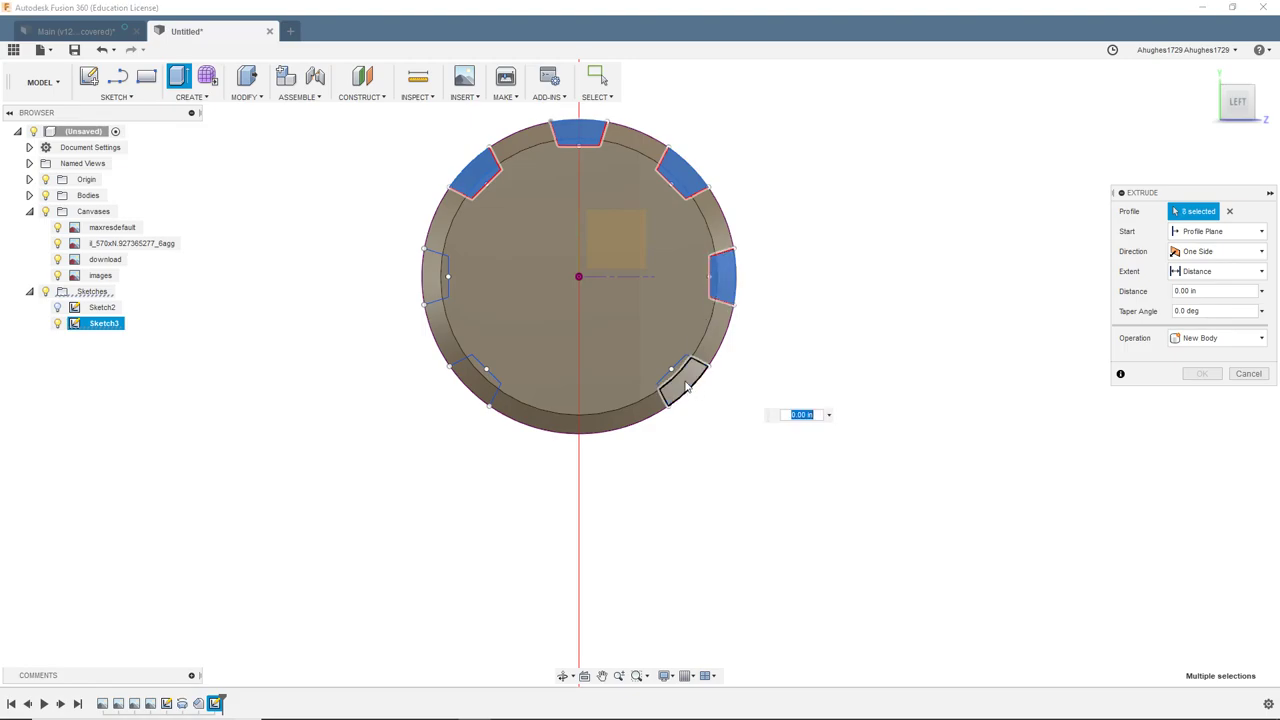
click(470, 382)
click(486, 372)
click(432, 277)
click(445, 280)
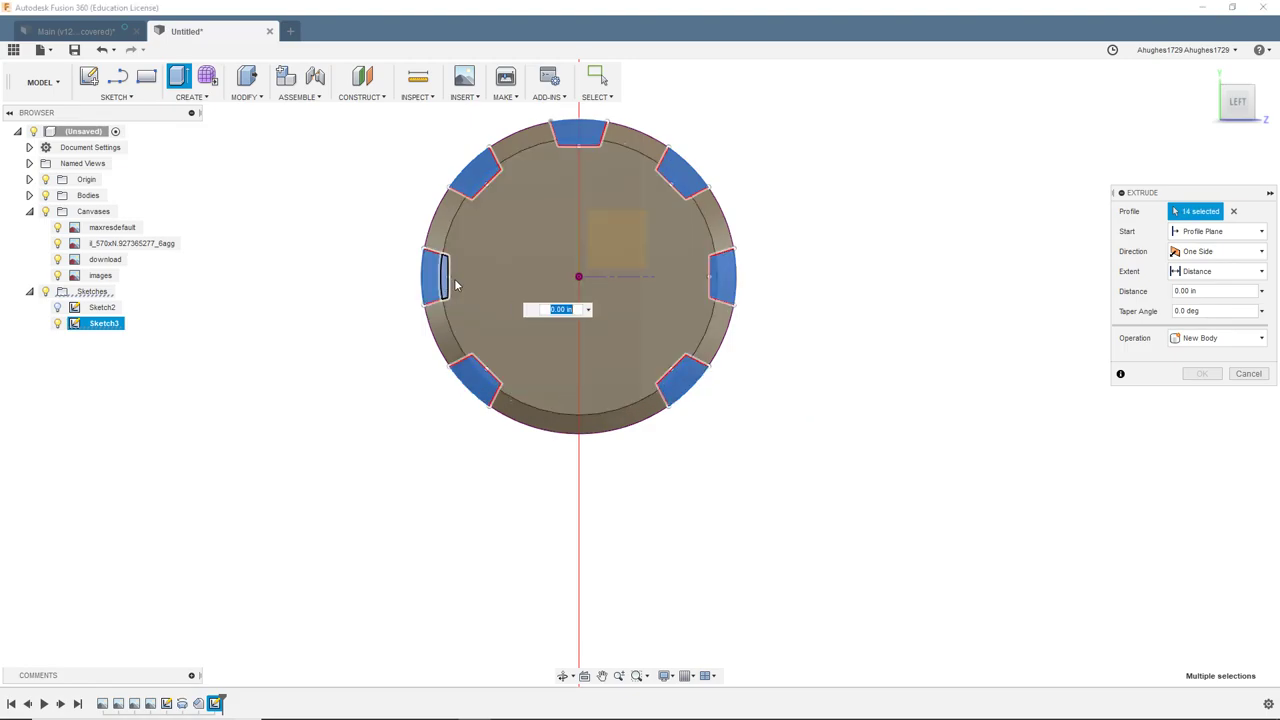
Cut all seven notch profiles 1.00 in deep into the rear housing's chamfered rim
click(1263, 107)
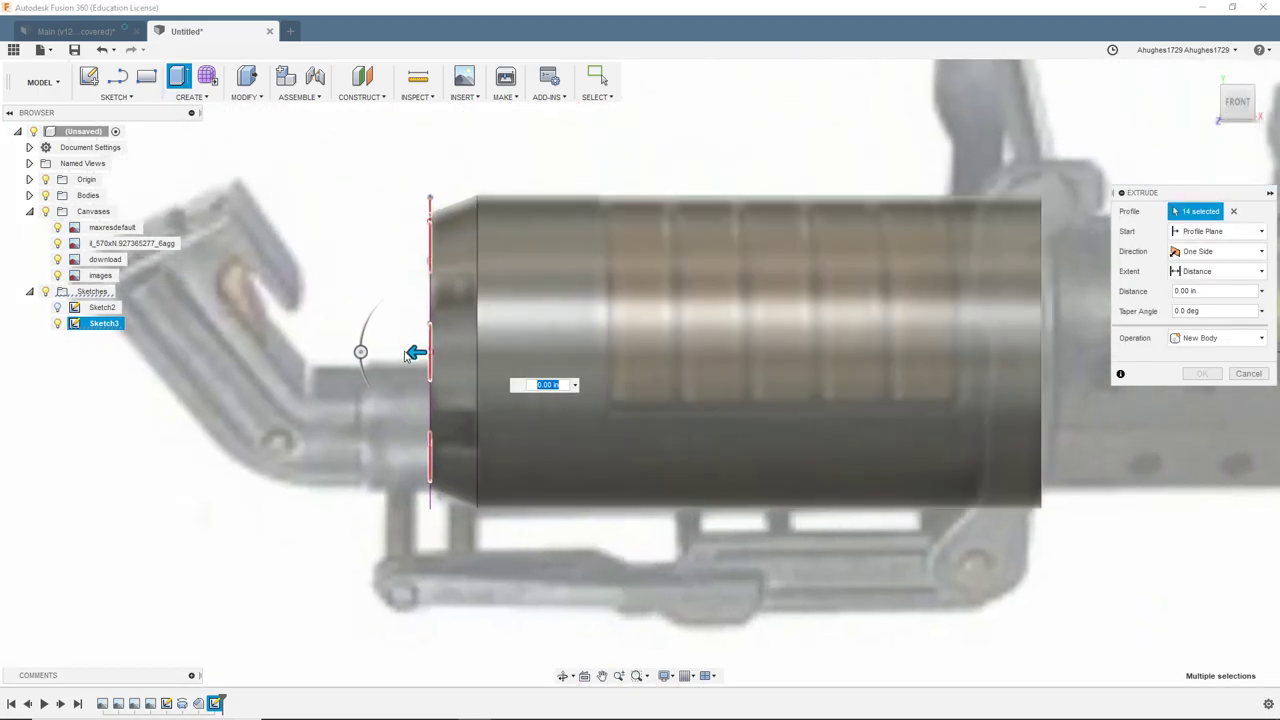
drag(407, 355, 488, 349)
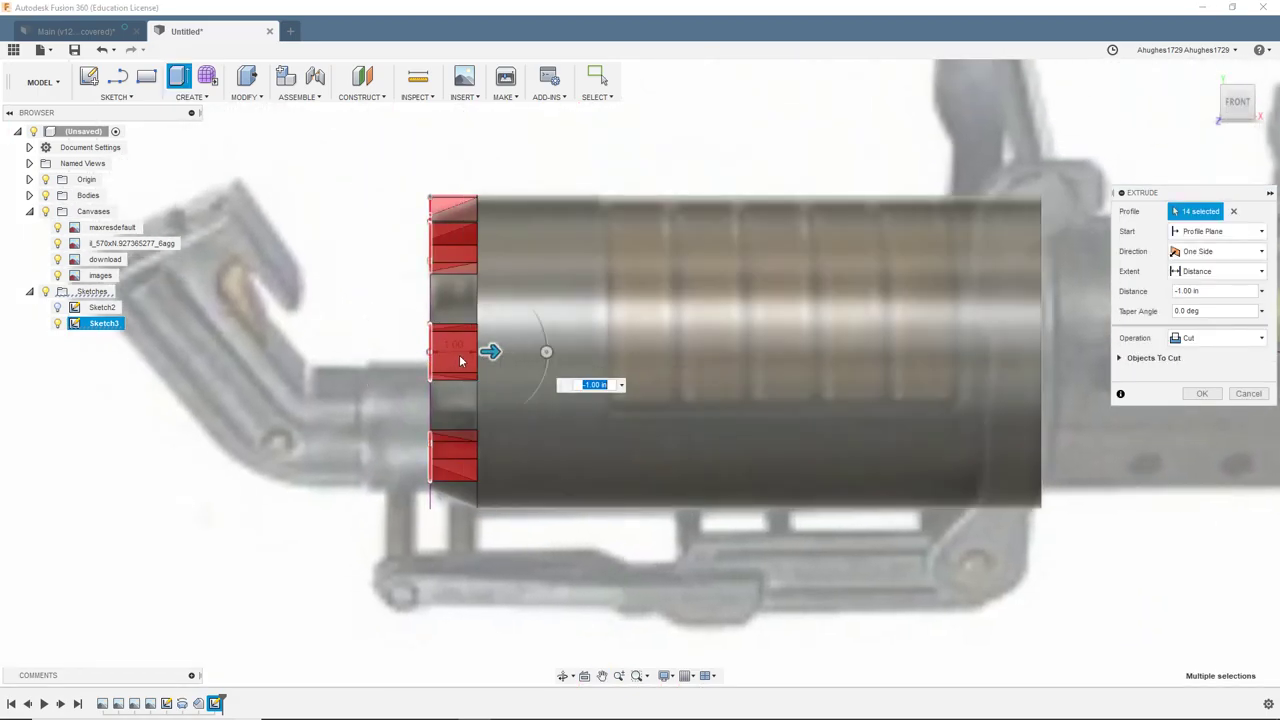
scroll(492, 309, down, 2)
scroll(480, 308, up, 4)
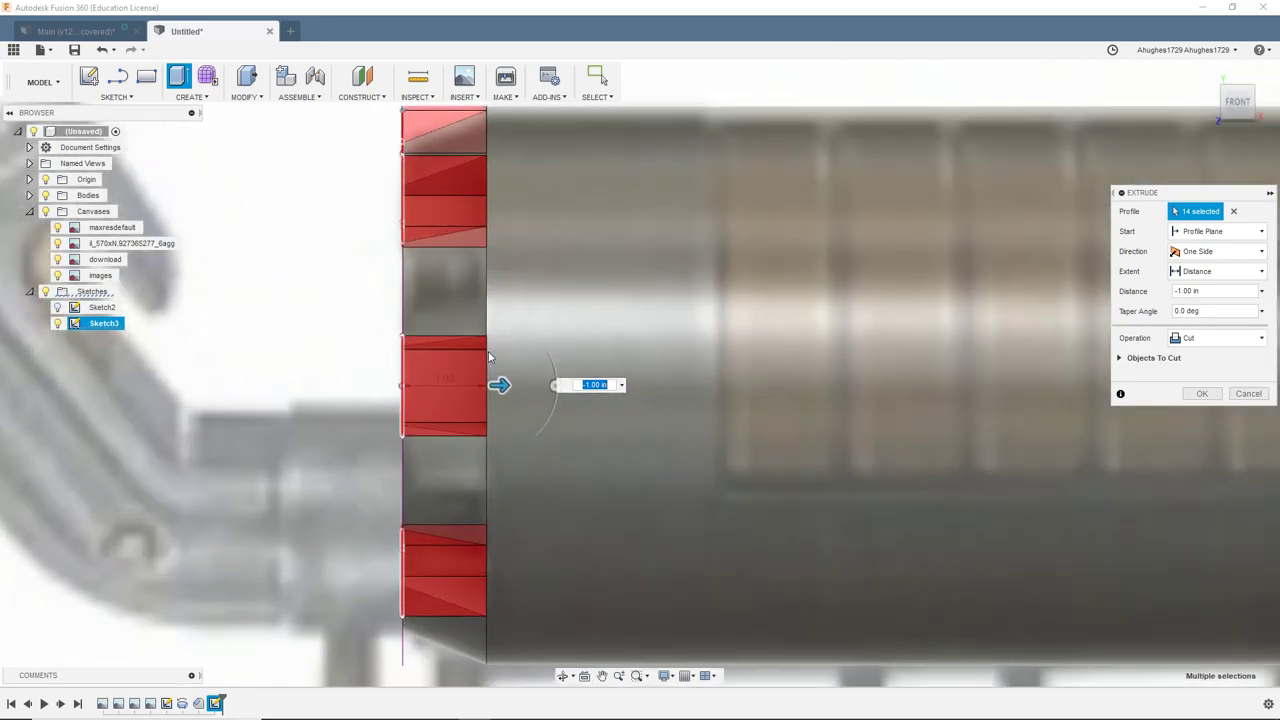
mouse_move(499, 384)
mouse_down()
mouse_move(434, 380)
mouse_move(500, 380)
mouse_up()
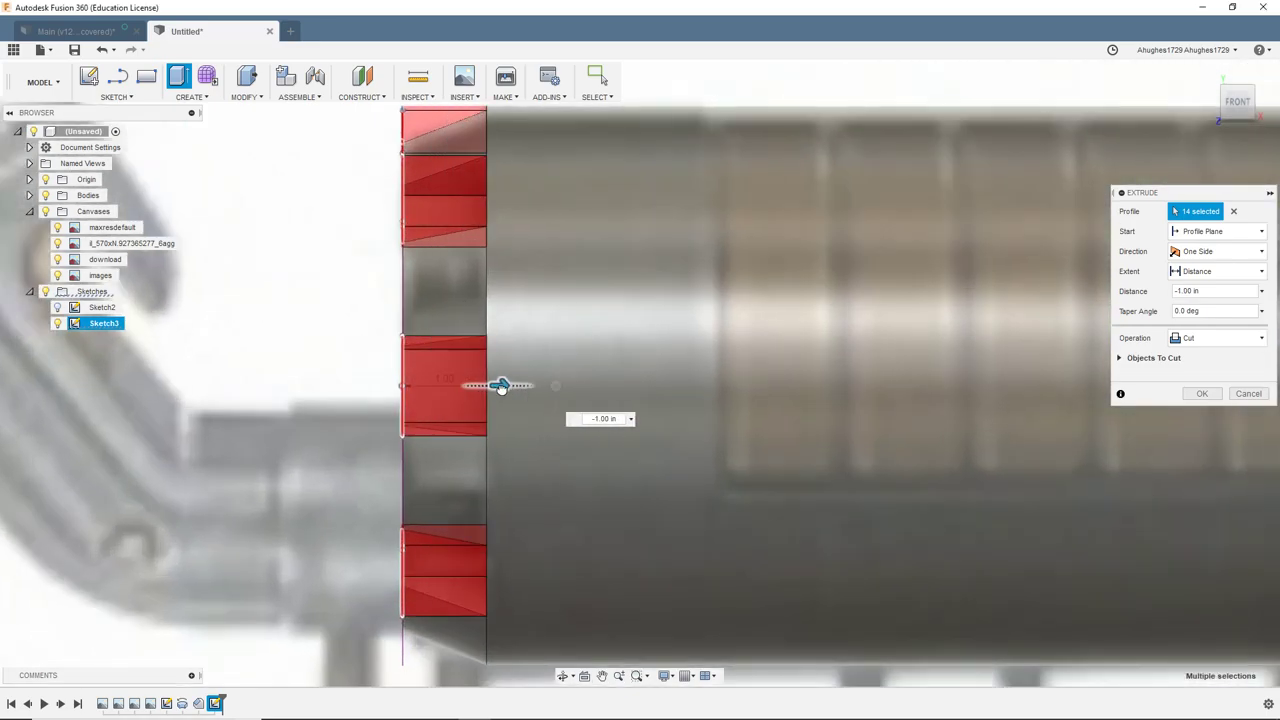
scroll(449, 372, down, 2)
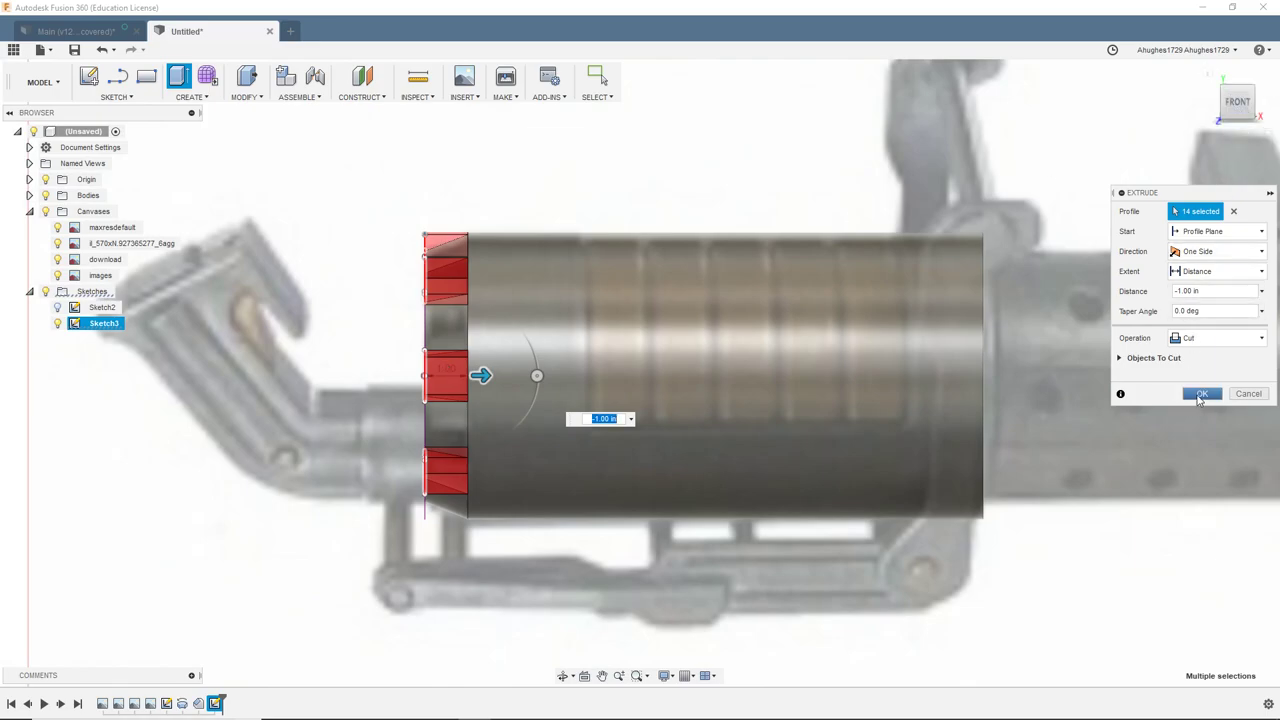
click(1199, 397)
Inspect the cut notches from an angled view with the reference canvases hidden, and return to the front view against the reference
scroll(711, 209, down, 3)
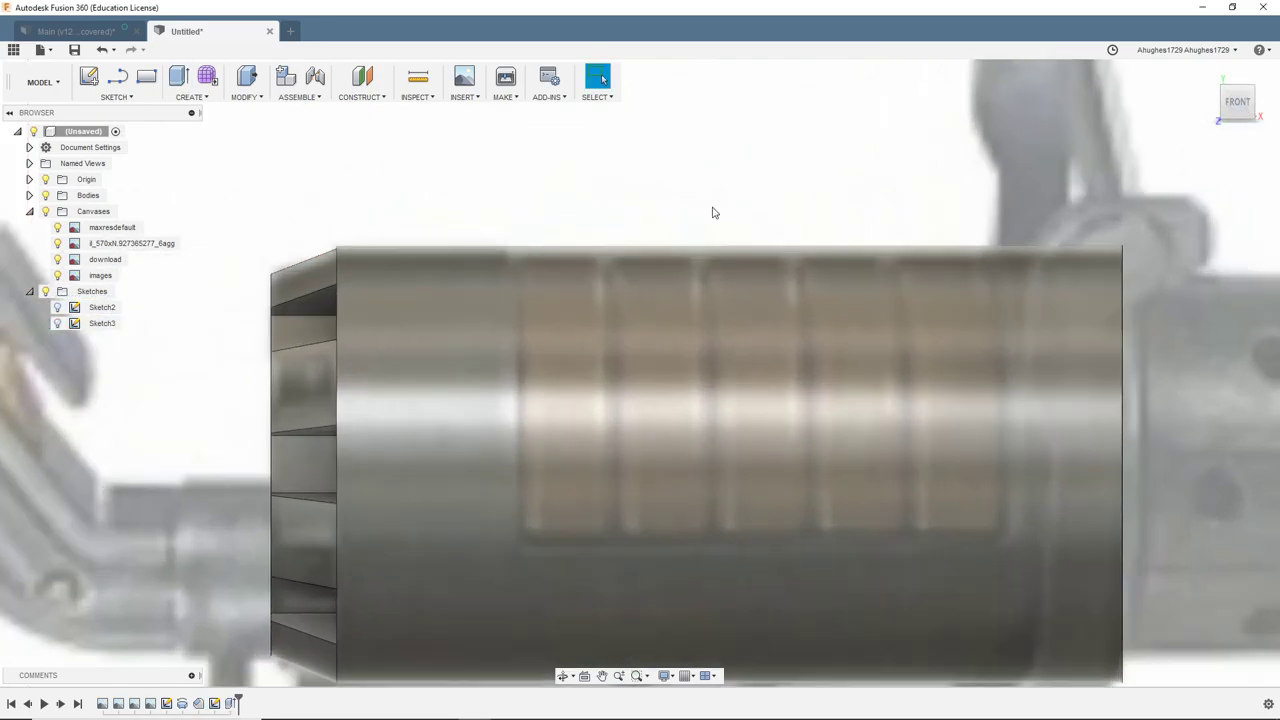
mouse_move(1232, 100)
mouse_down()
mouse_move(1180, 115)
mouse_move(1232, 122)
mouse_up()
shift+middle_drag(603, 80, 603, 80)
drag(1180, 120, 1180, 124)
click(45, 211)
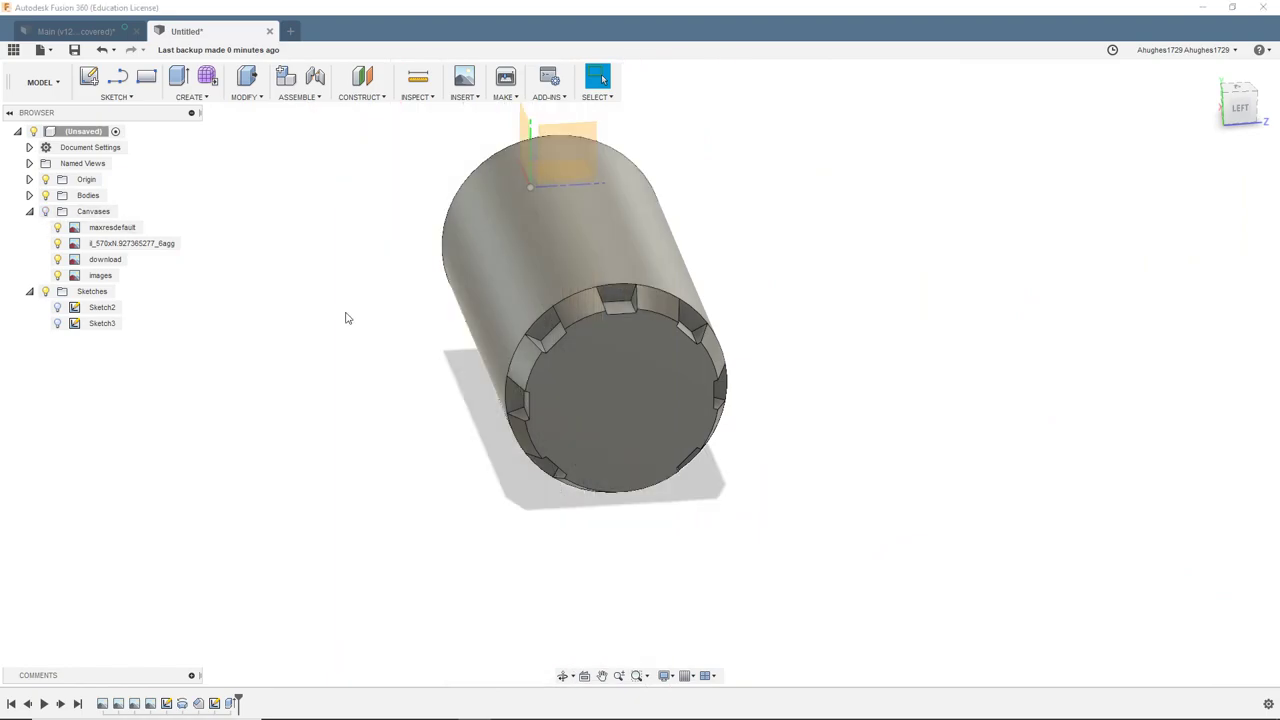
scroll(592, 378, up, 5)
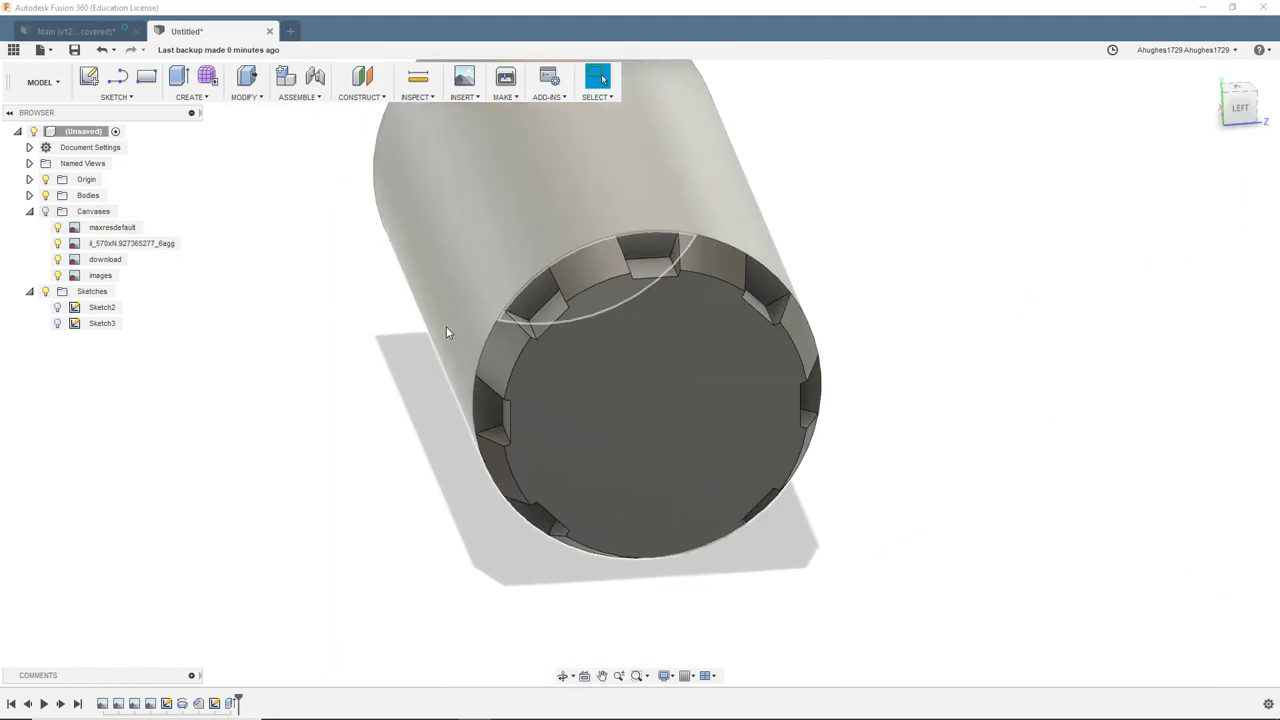
click(1238, 103)
drag(1224, 77, 1145, 86)
shift+middle_drag(640, 372, 780, 365)
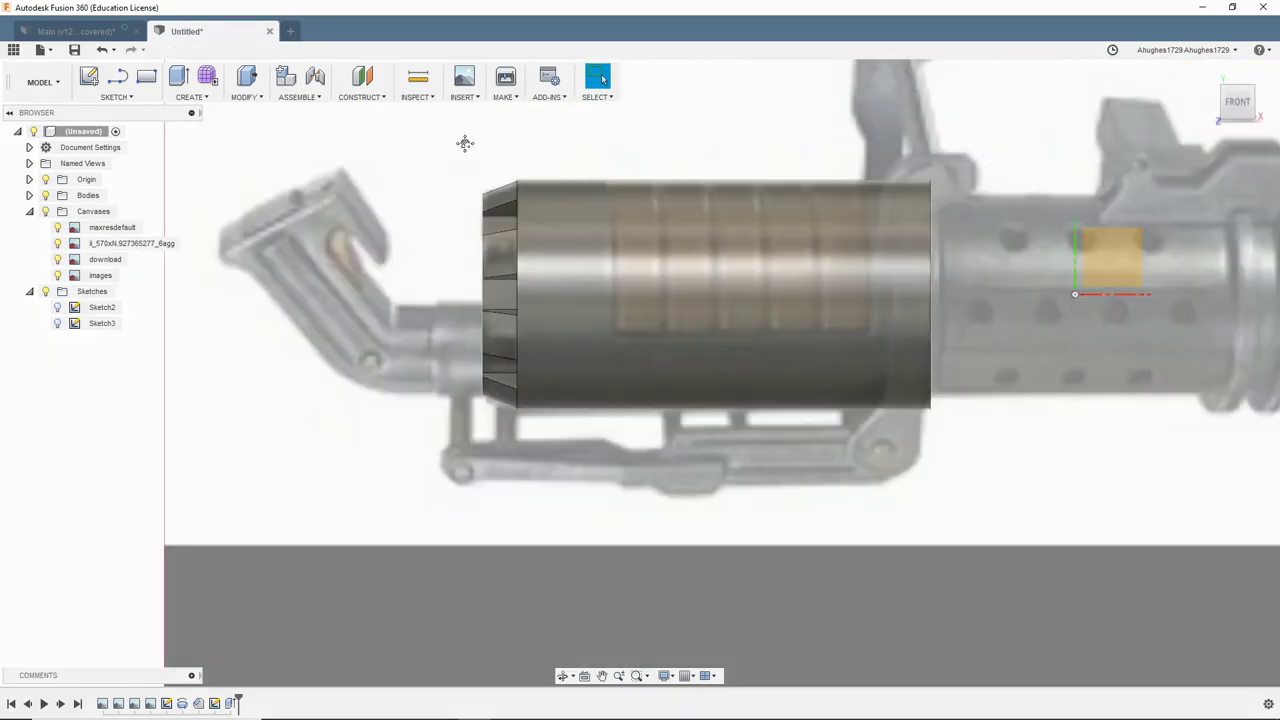
middle_drag(465, 143, 331, 220)
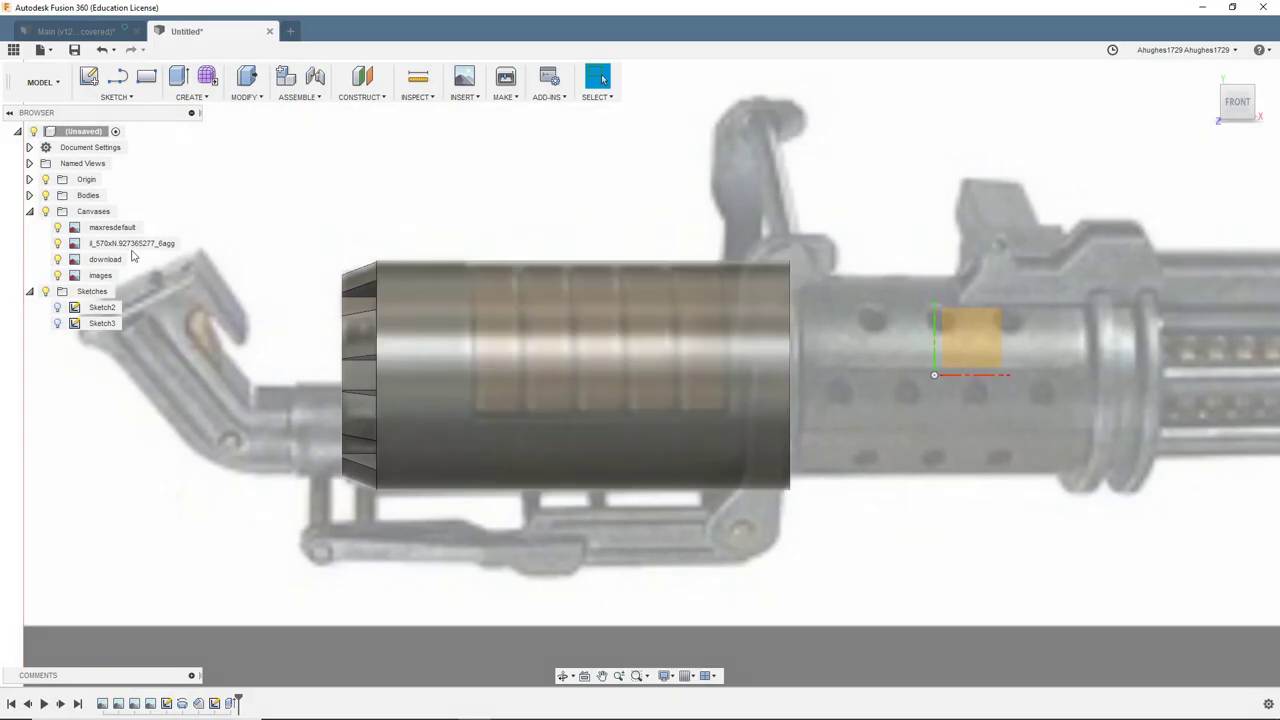
Hide the bodies to expose the reference image, and start a sketch on the front origin plane
click(45, 196)
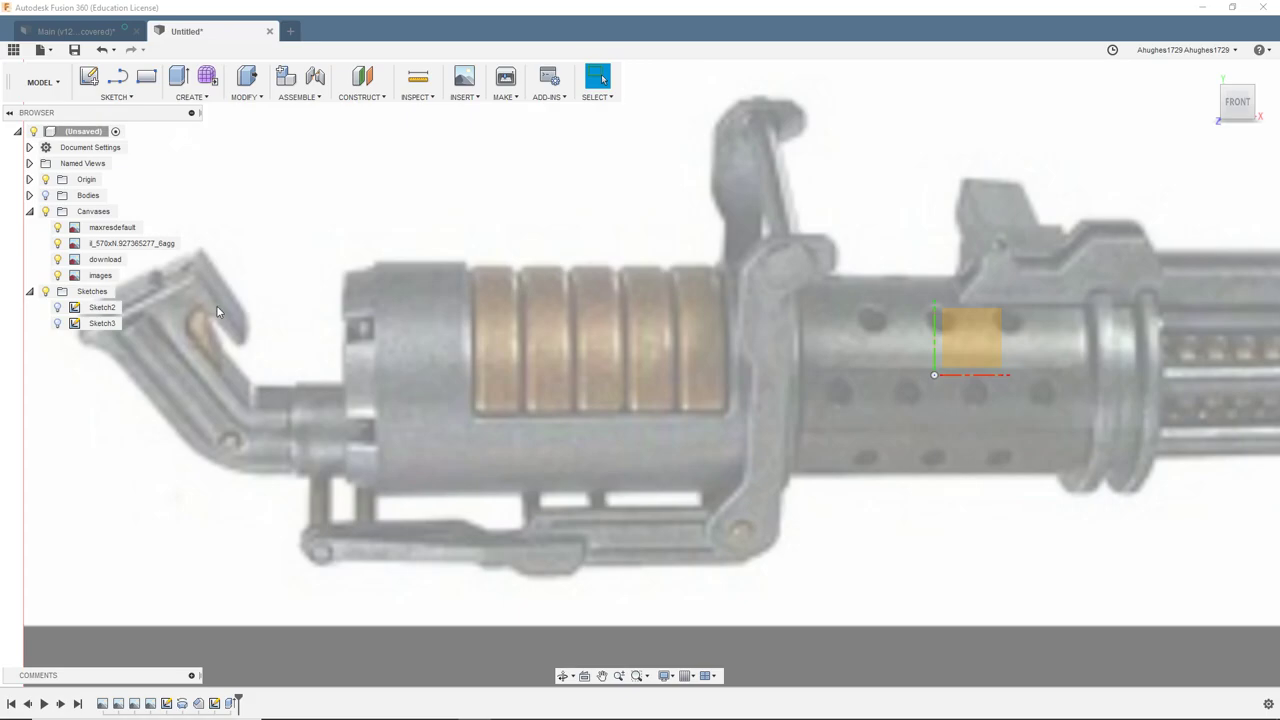
click(52, 196)
click(47, 196)
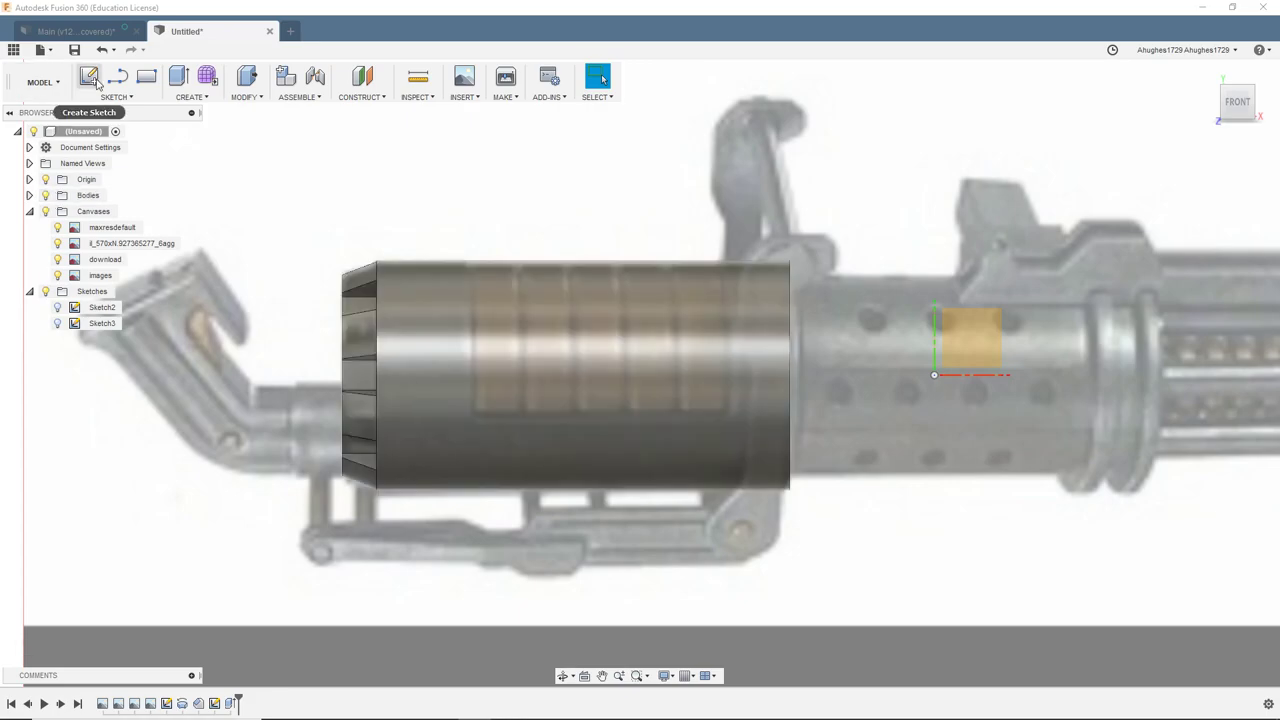
click(45, 196)
click(88, 77)
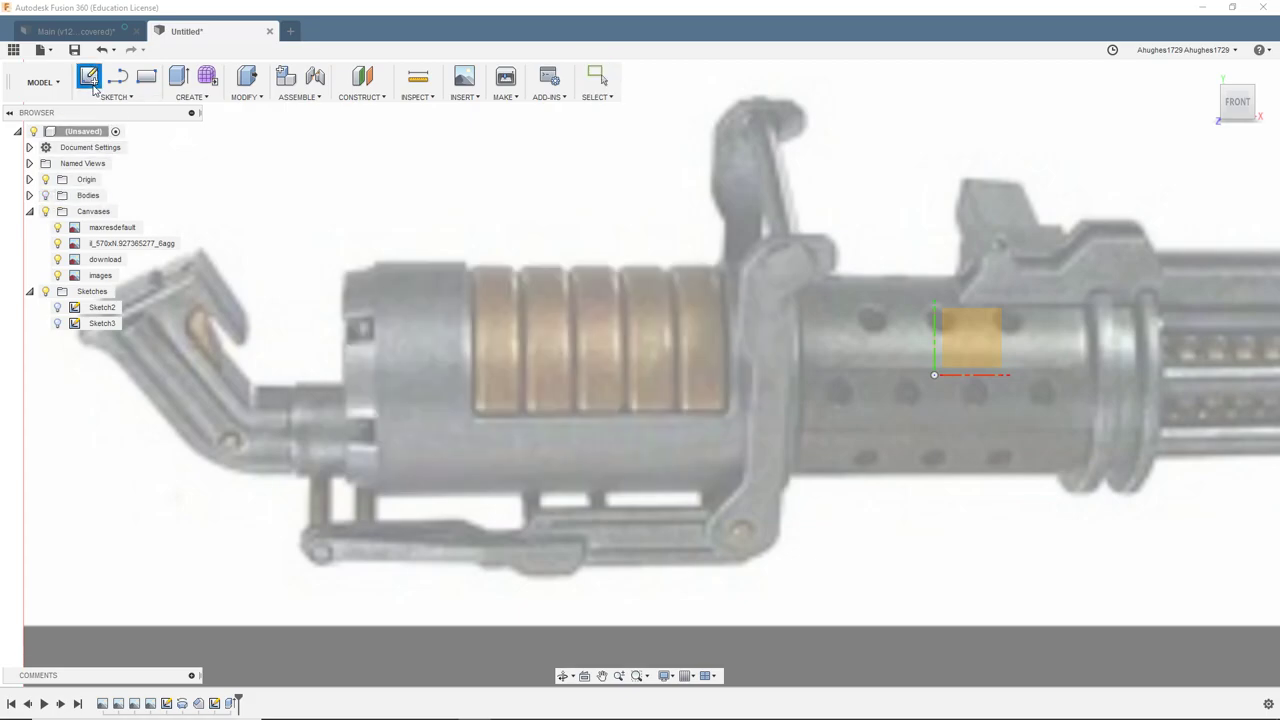
click(978, 336)
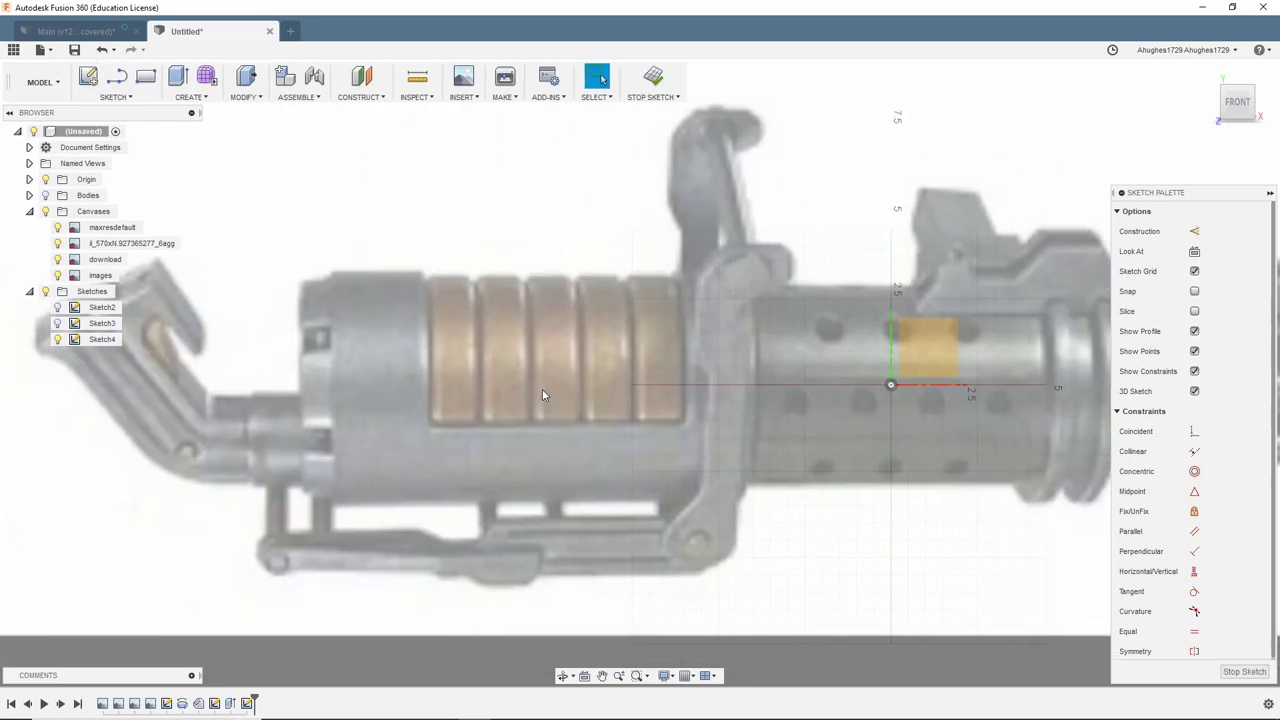
Draw a horizontal axis line from the origin to the rear end of the housing in the reference image
key(l)
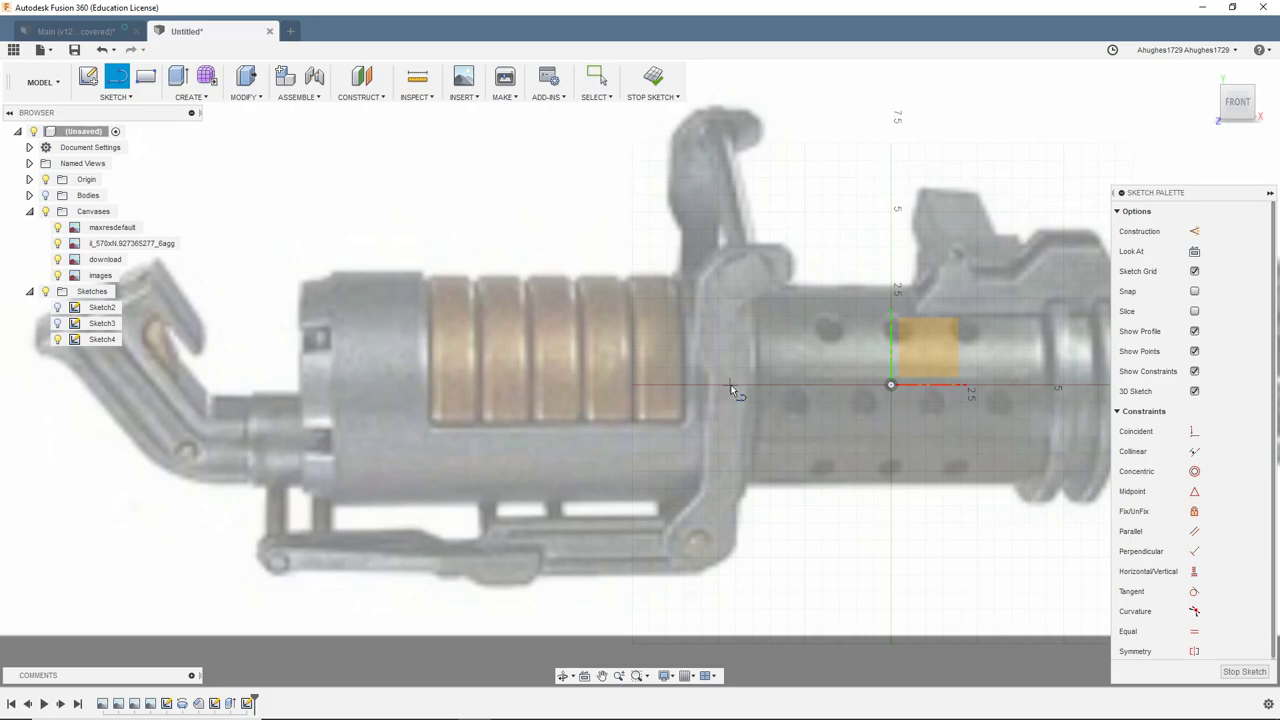
click(891, 386)
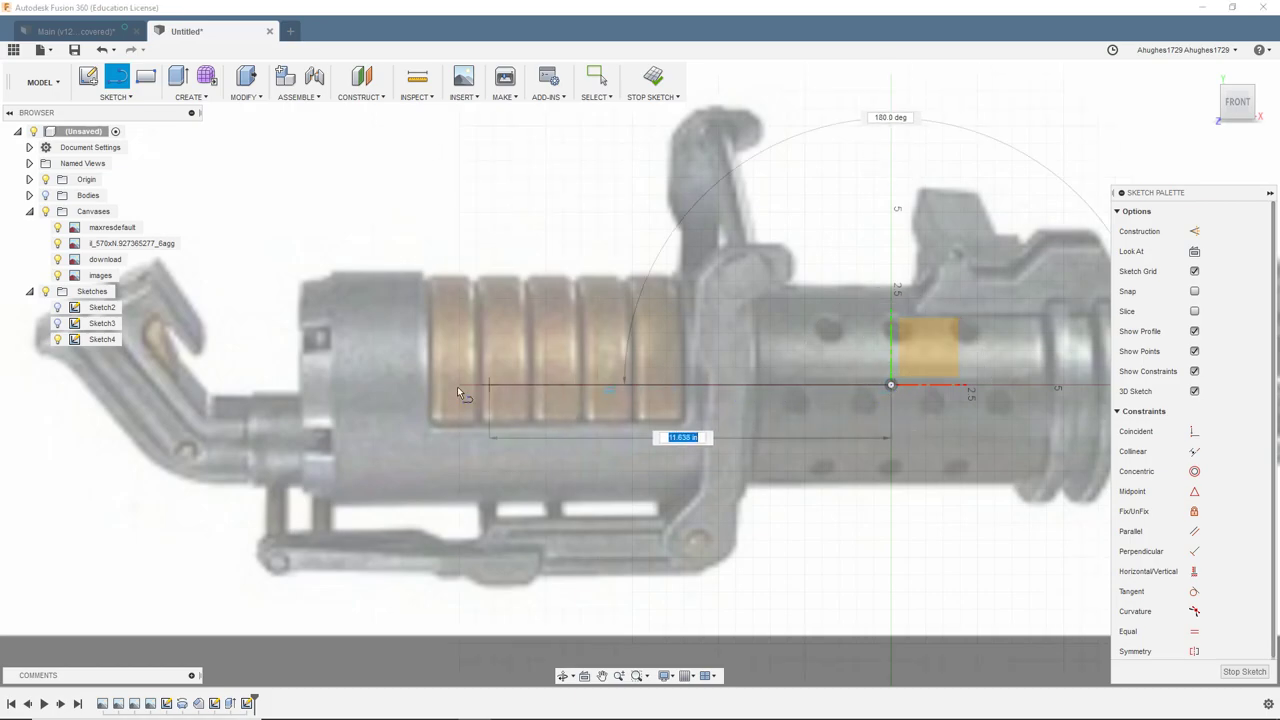
click(295, 385)
click(295, 351)
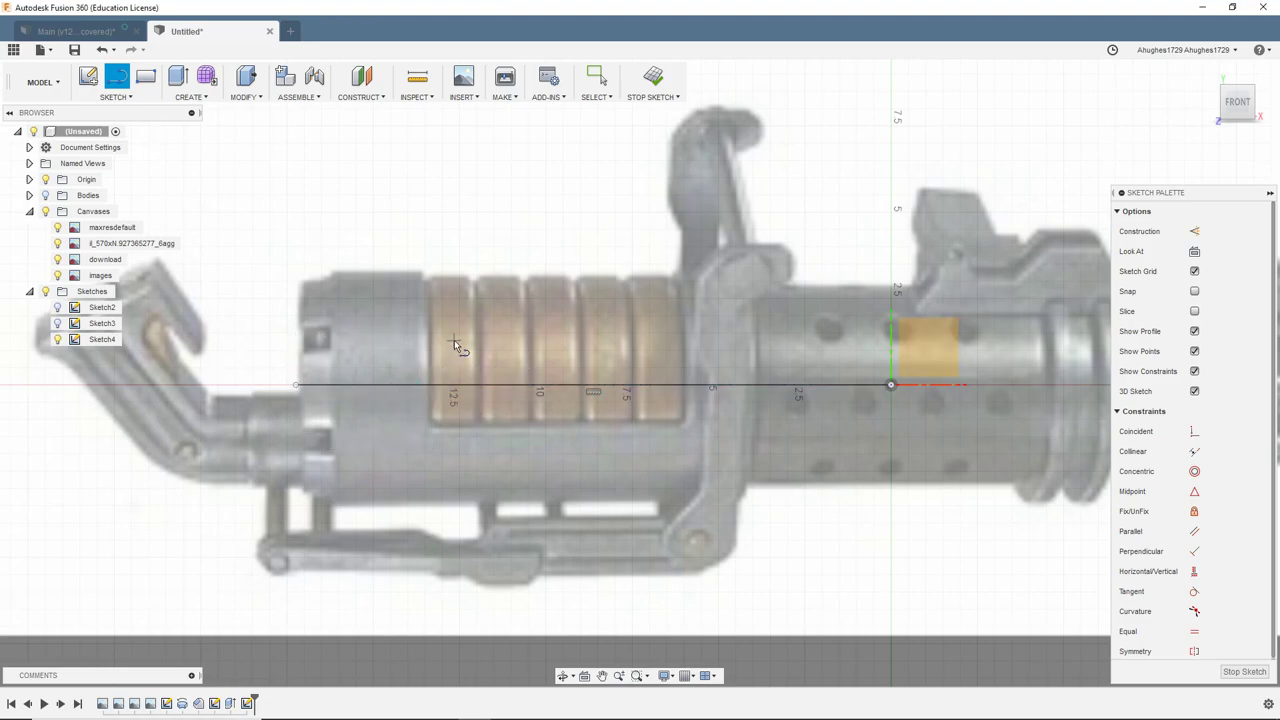
scroll(455, 341, up, 5)
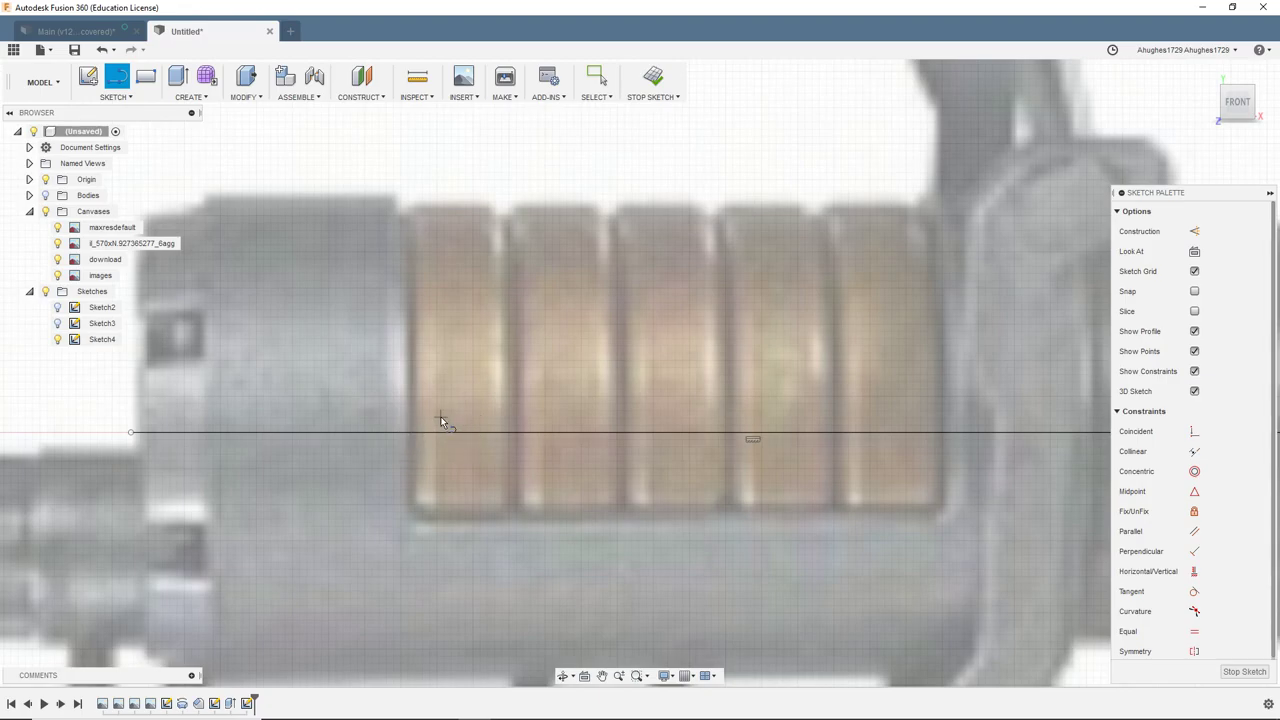
scroll(397, 438, down, 3)
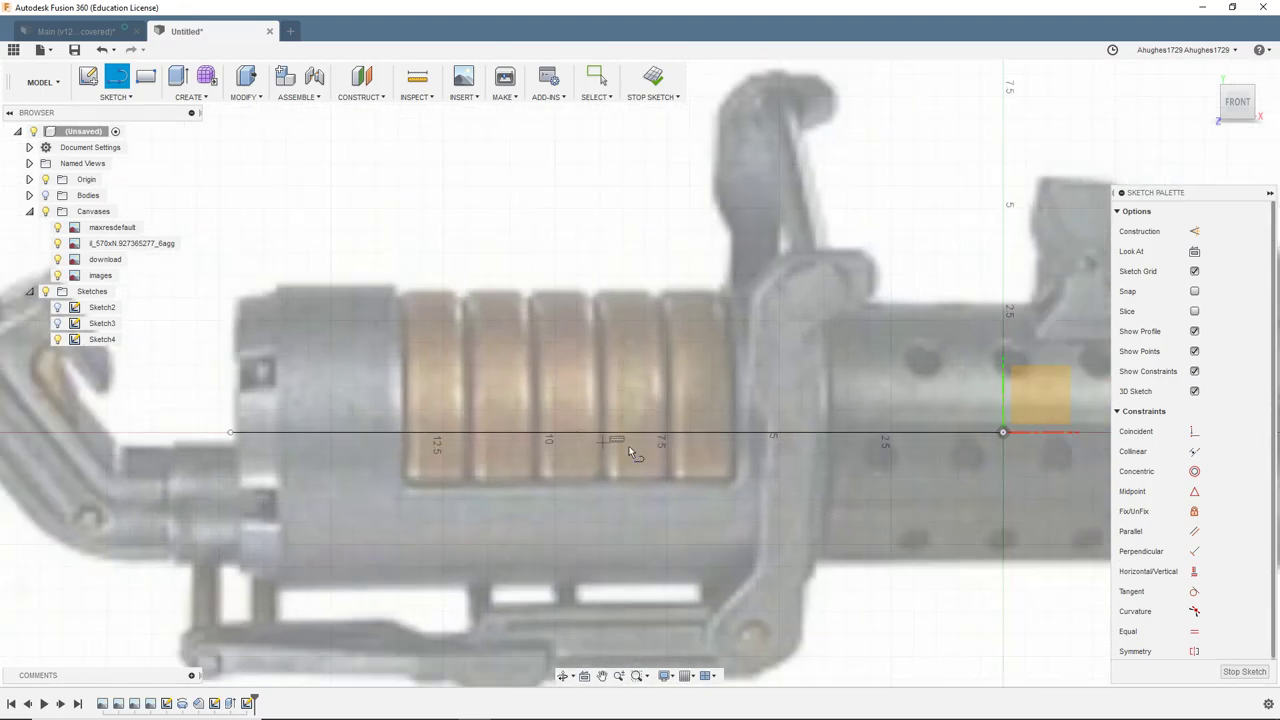
click(1003, 433)
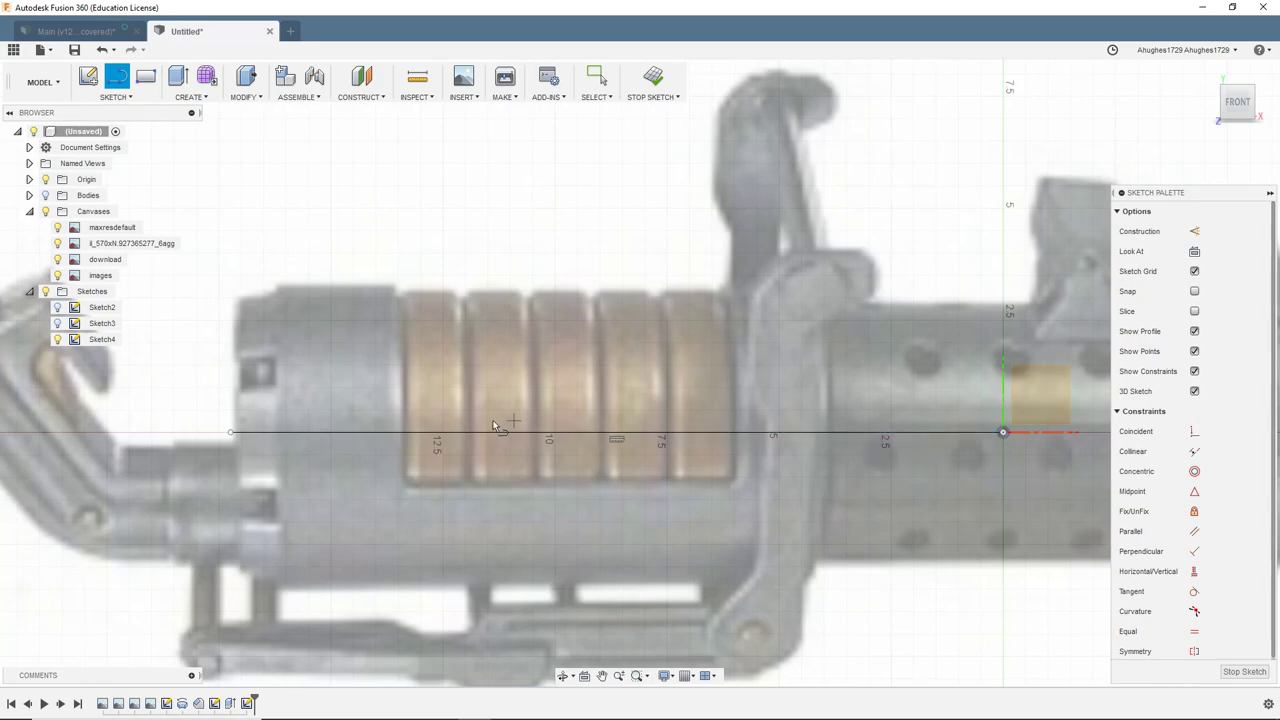
click(414, 434)
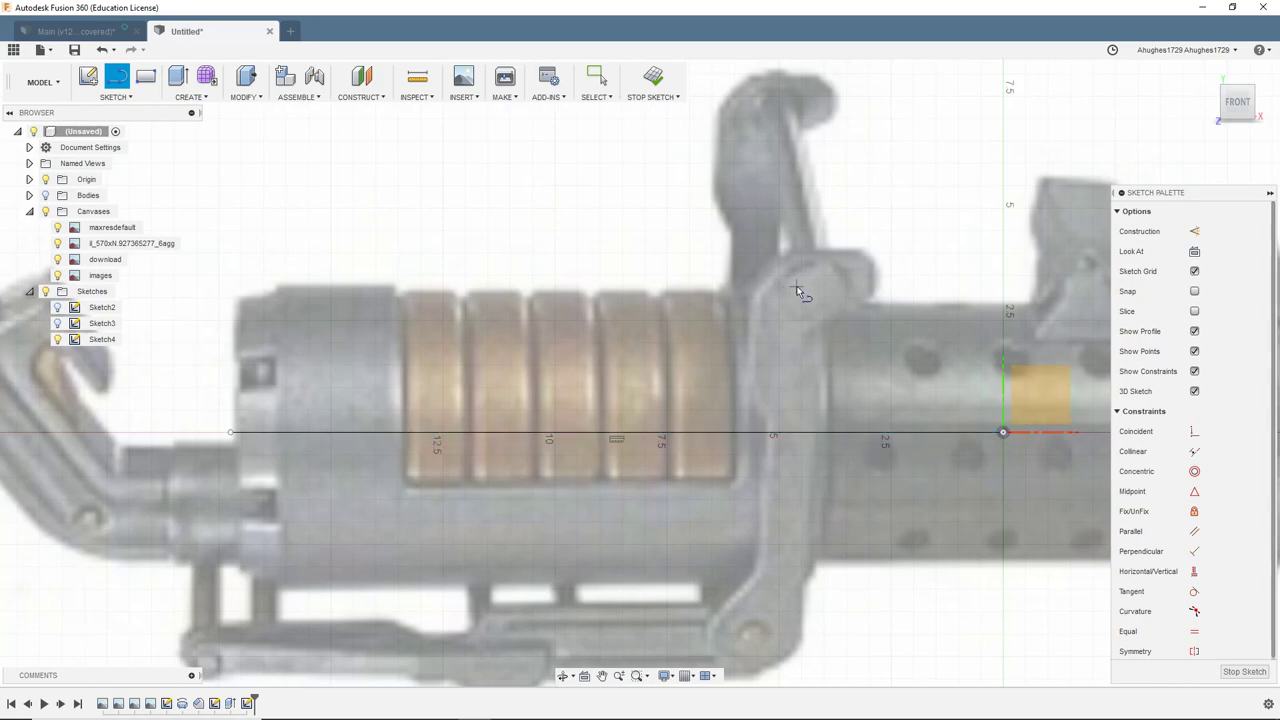
key(Escape)
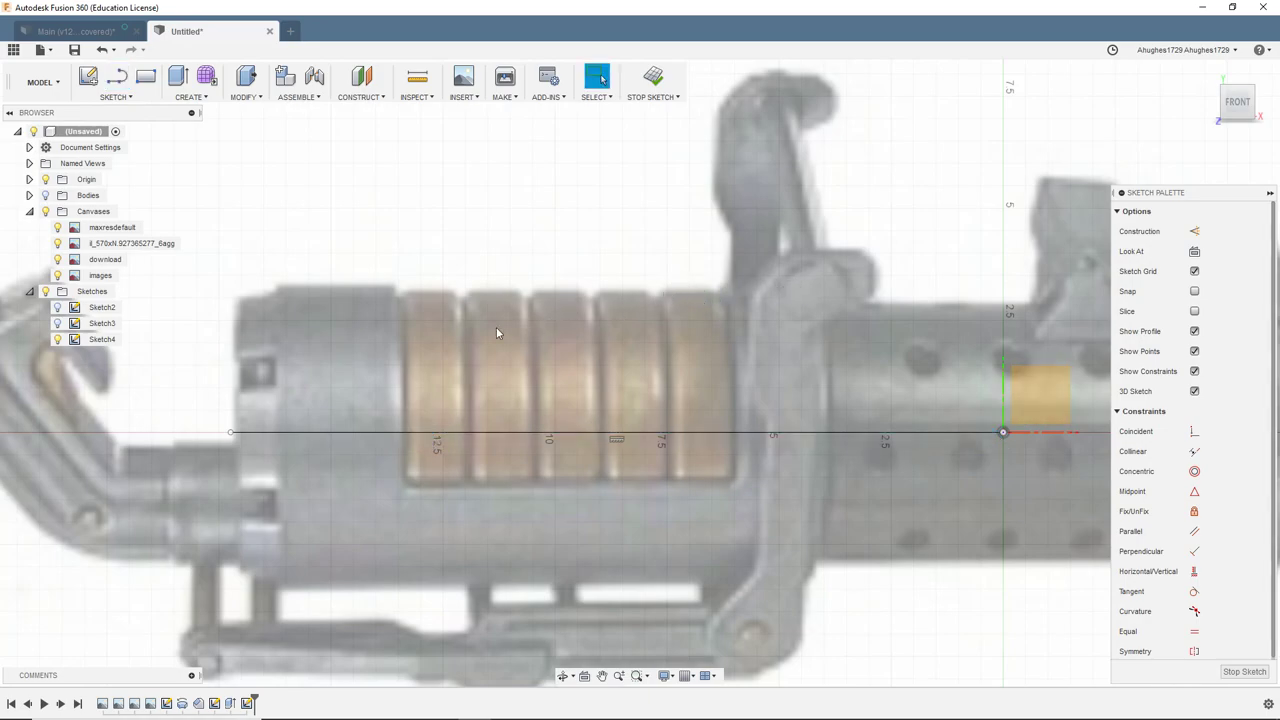
Draw a vertical line about 3.28 in tall from the axis up to the housing's upper edge, at the start of the first copper ring
key(l)
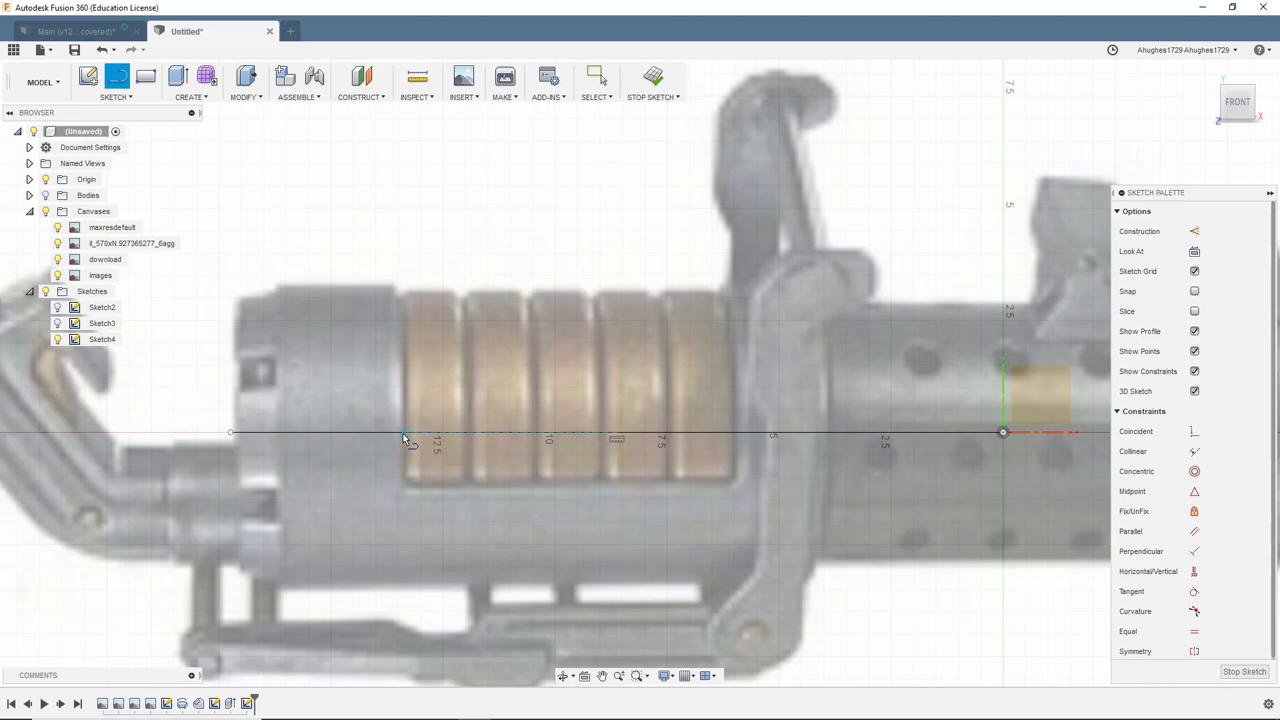
click(405, 434)
scroll(405, 372, down, 1)
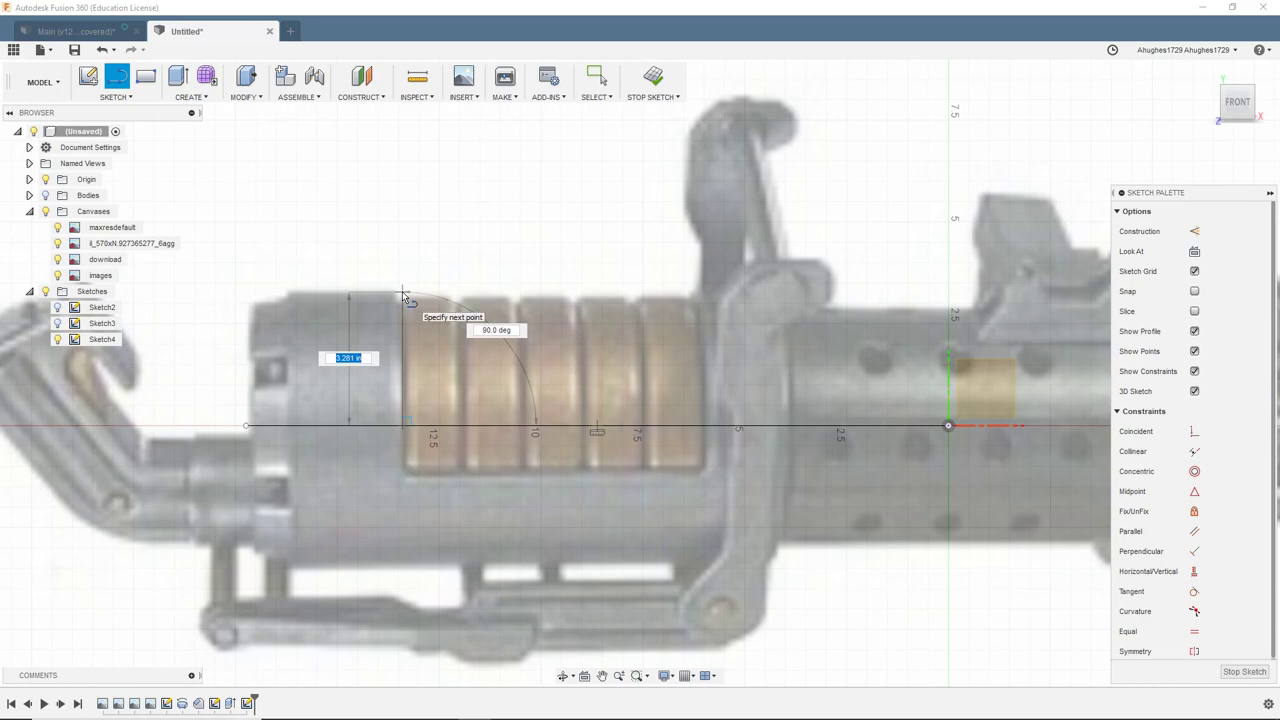
click(403, 294)
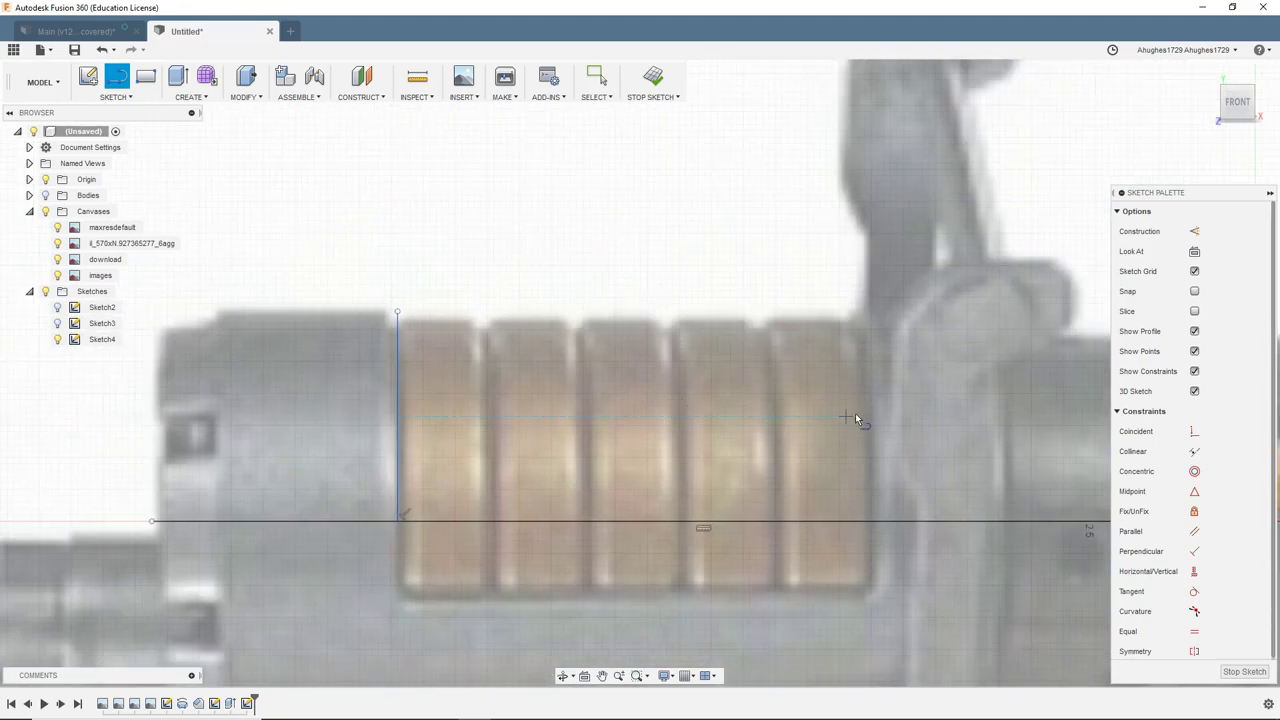
Draw the first copper ring's corner bevel as a 45-degree line starting just below the top of the vertical line
click(398, 315)
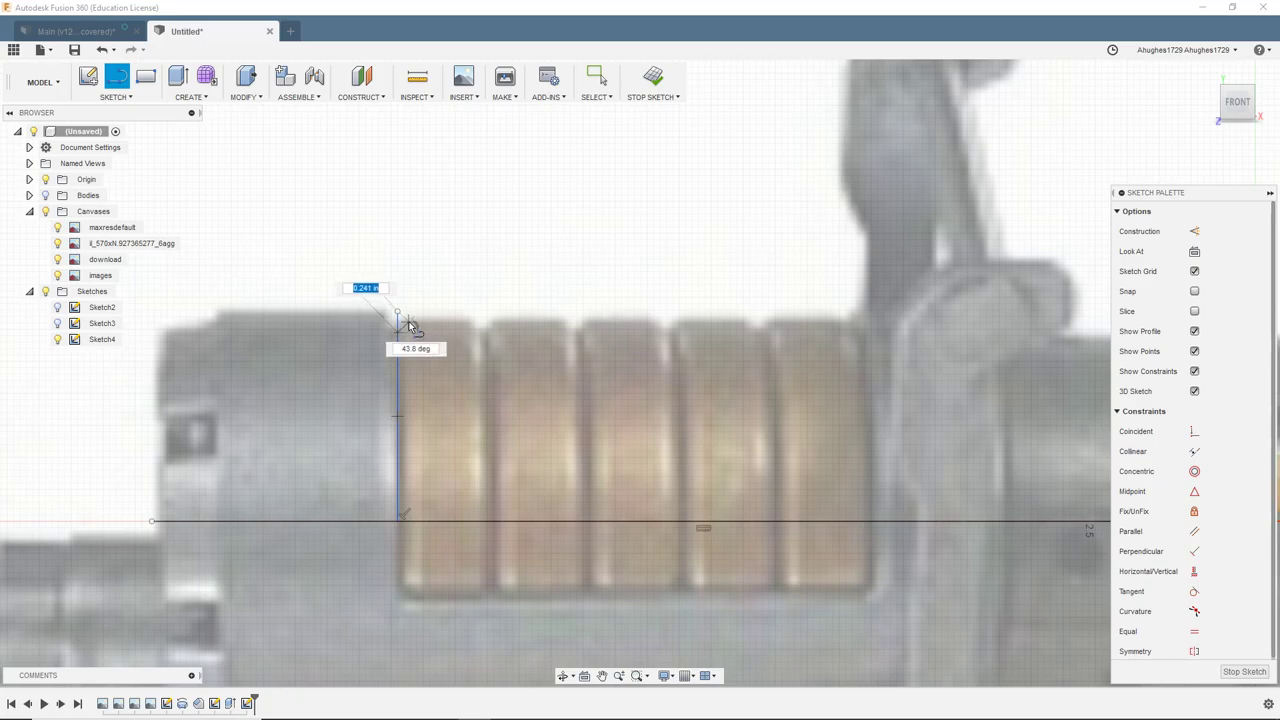
key(Tab)
text(45)
scroll(408, 325, up, 5)
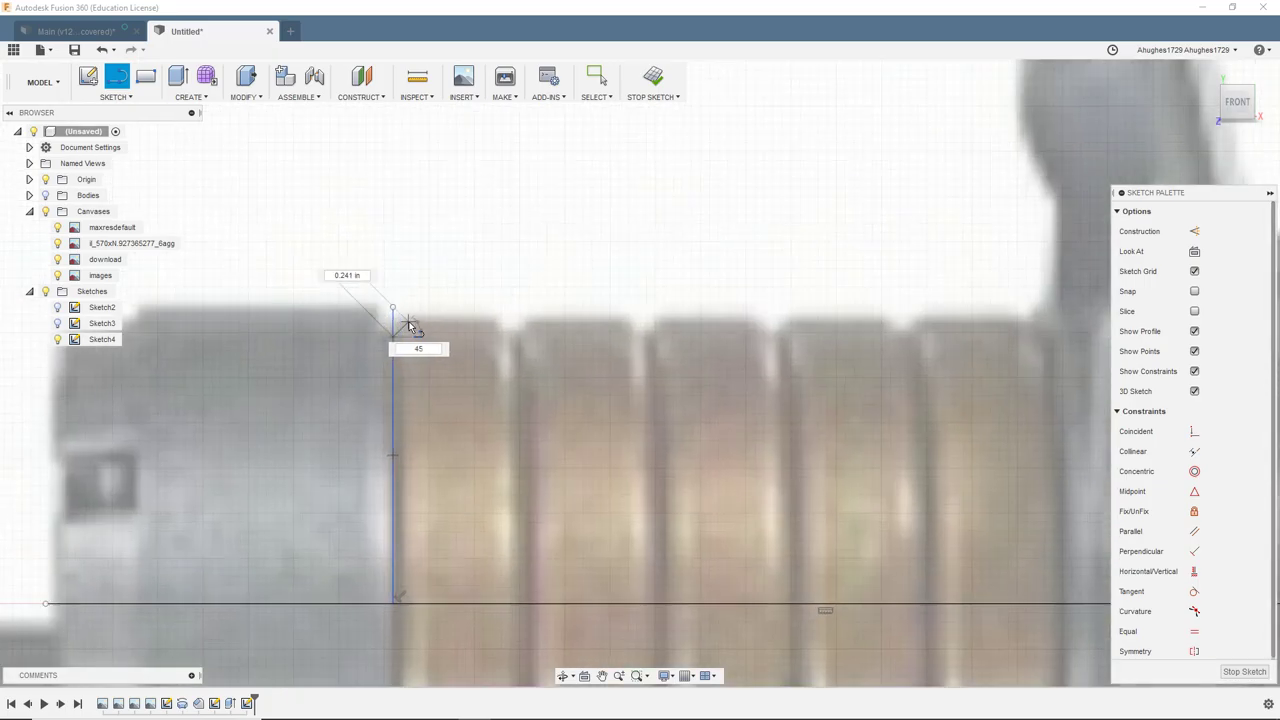
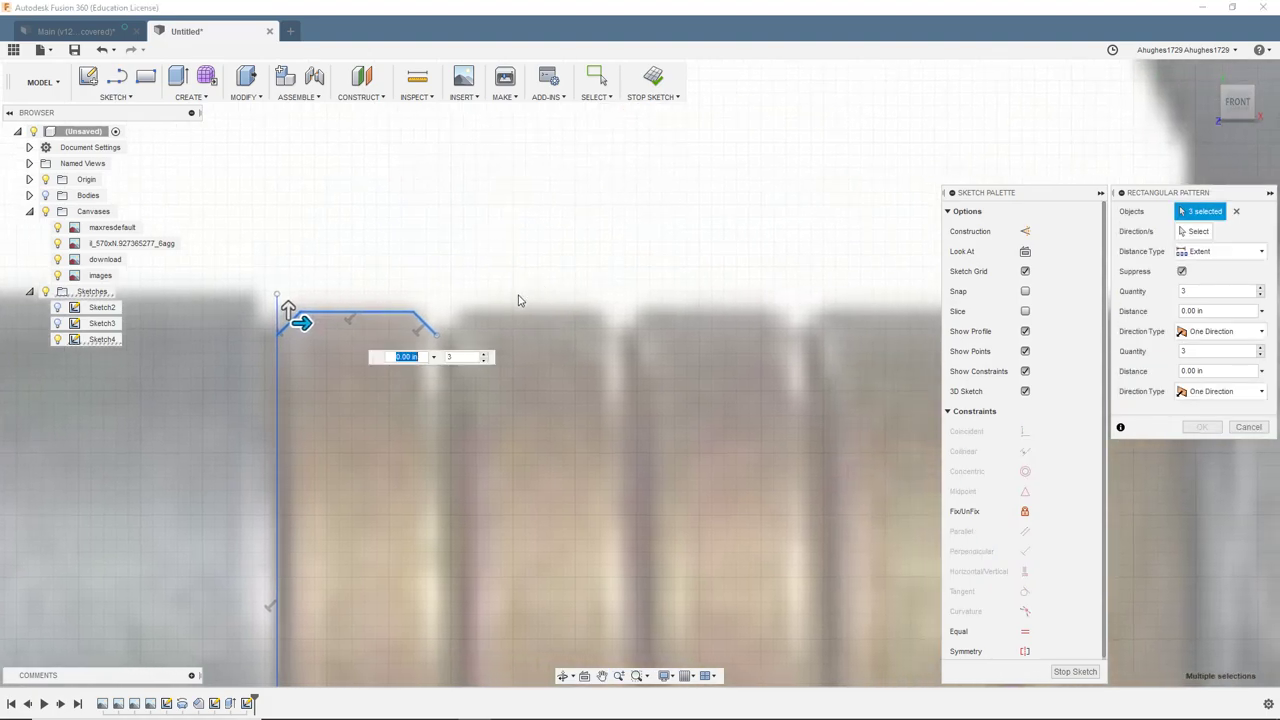
Try a rectangular pattern of the three-line ring profile along the housing with an extent of 3.20 in
key(Tab)
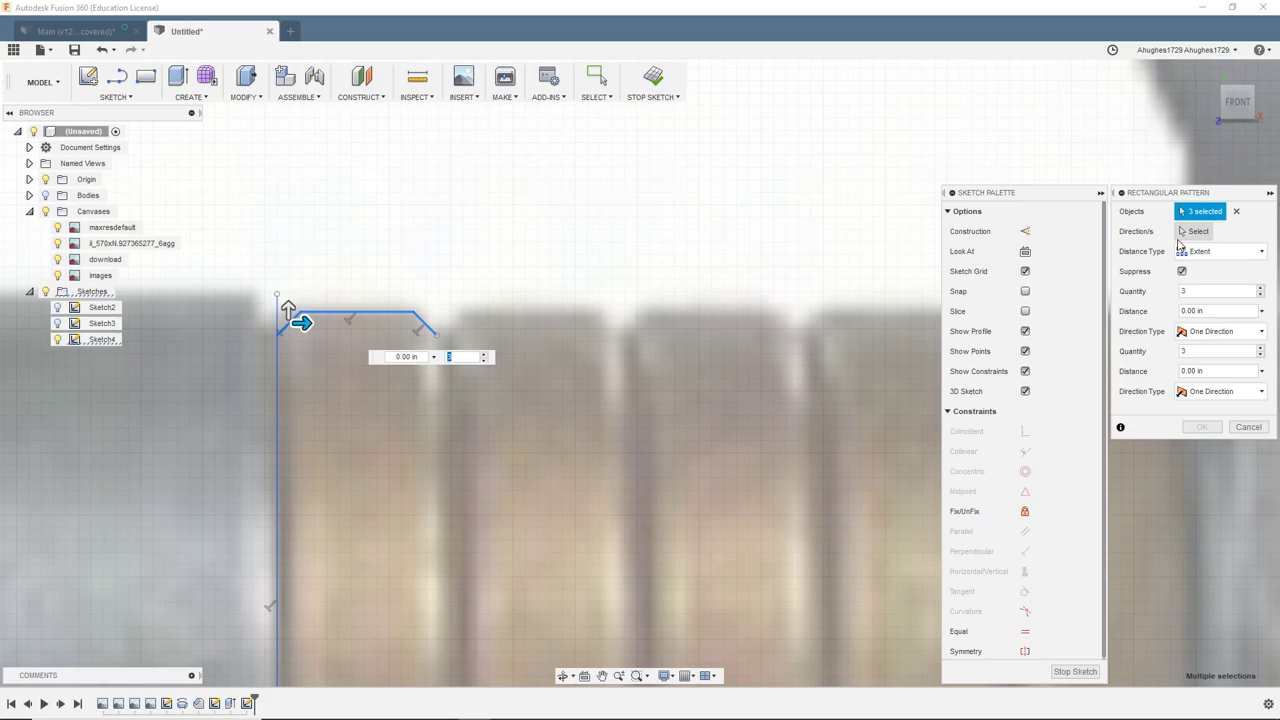
drag(301, 322, 752, 326)
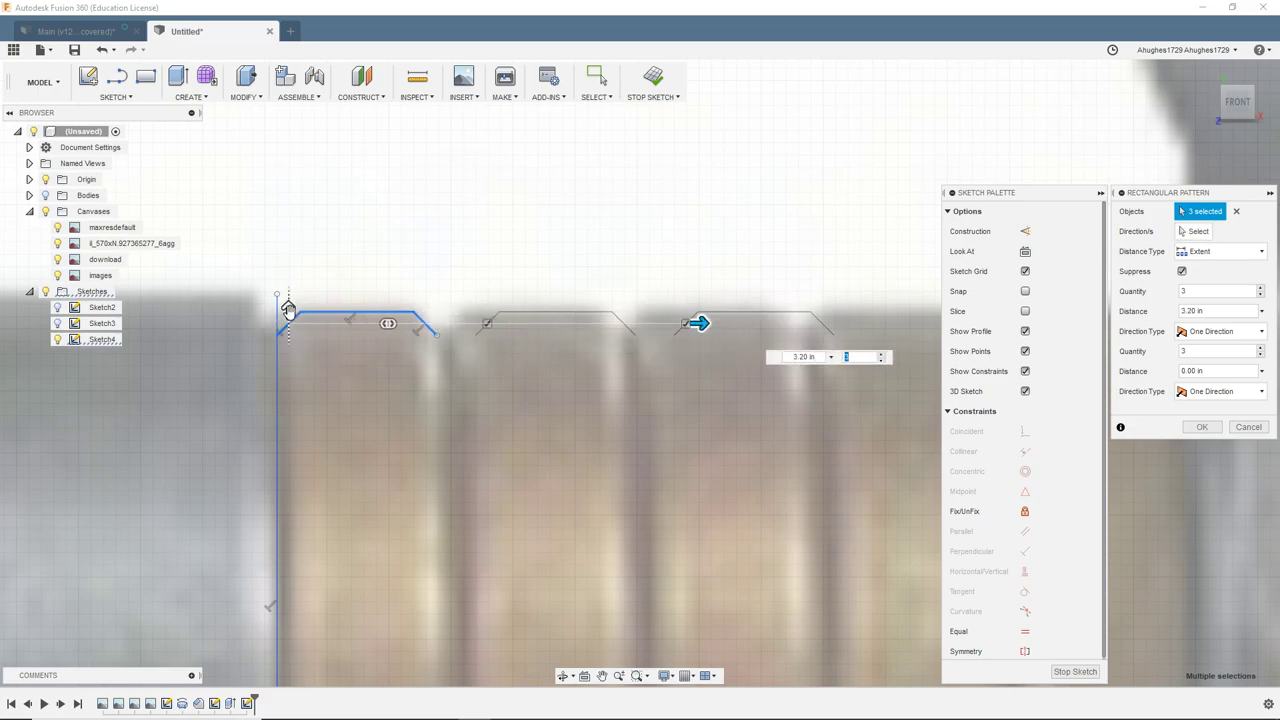
drag(288, 306, 324, 312)
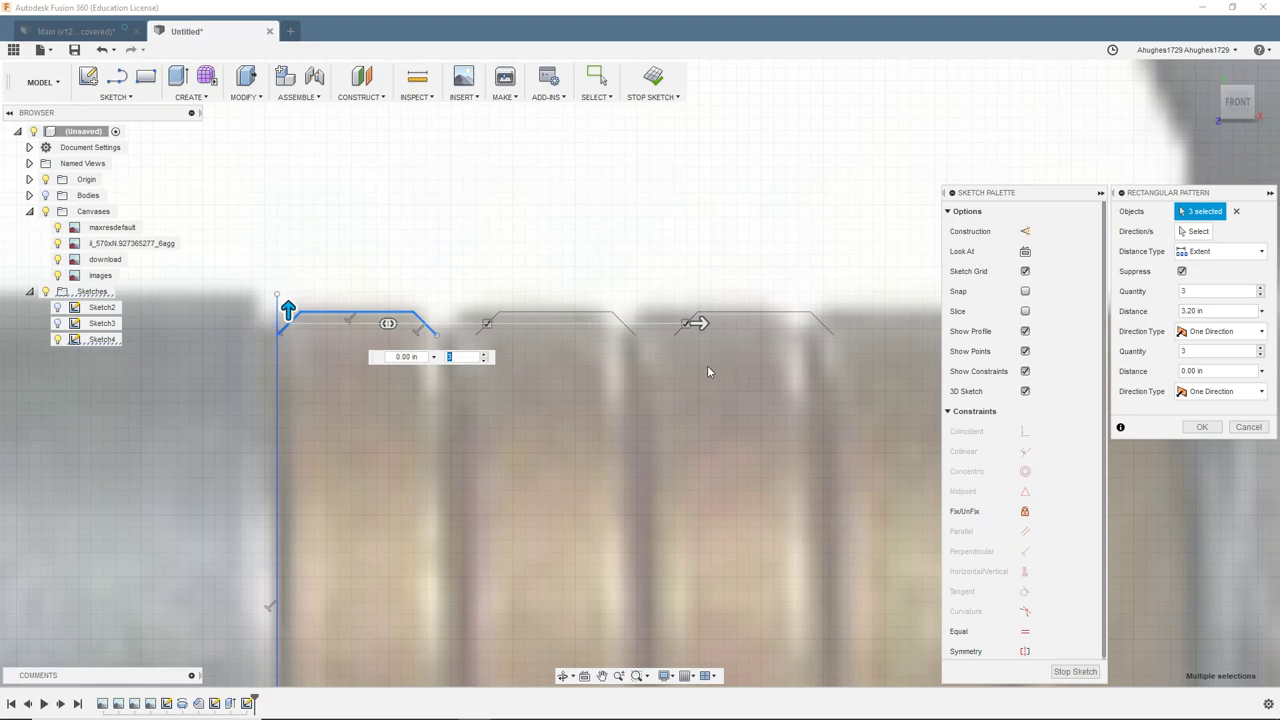
key(Tab)
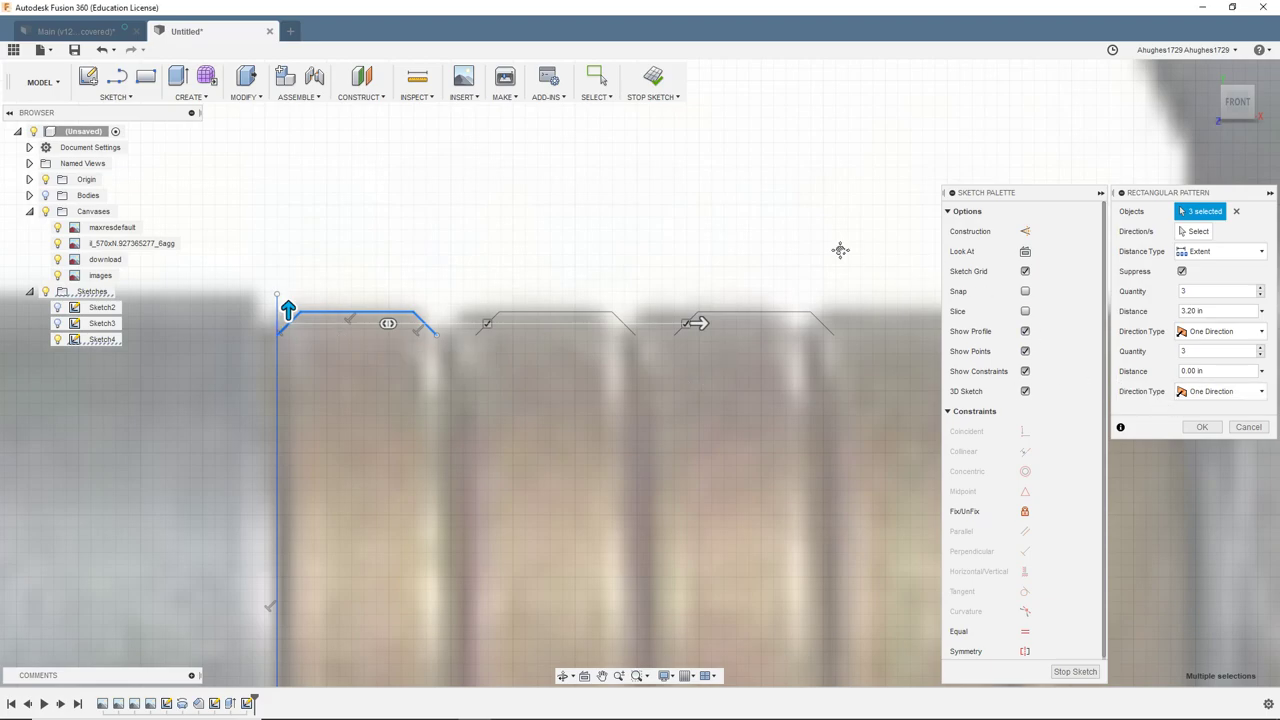
Pattern the three-line ring profile five times along the housing, adjusting the extent to about 5.7 in to fit the copper rings
middle_drag(840, 251, 714, 239)
scroll(714, 239, down, 4)
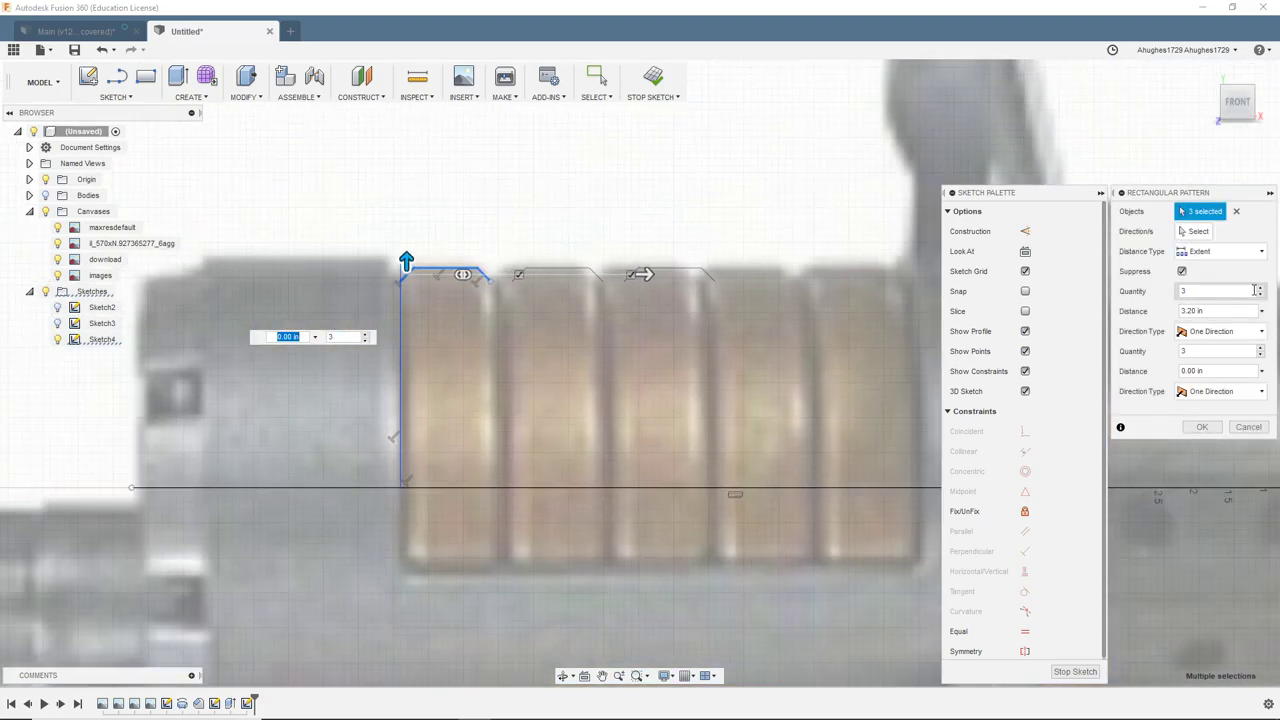
click(1261, 288)
click(1261, 288)
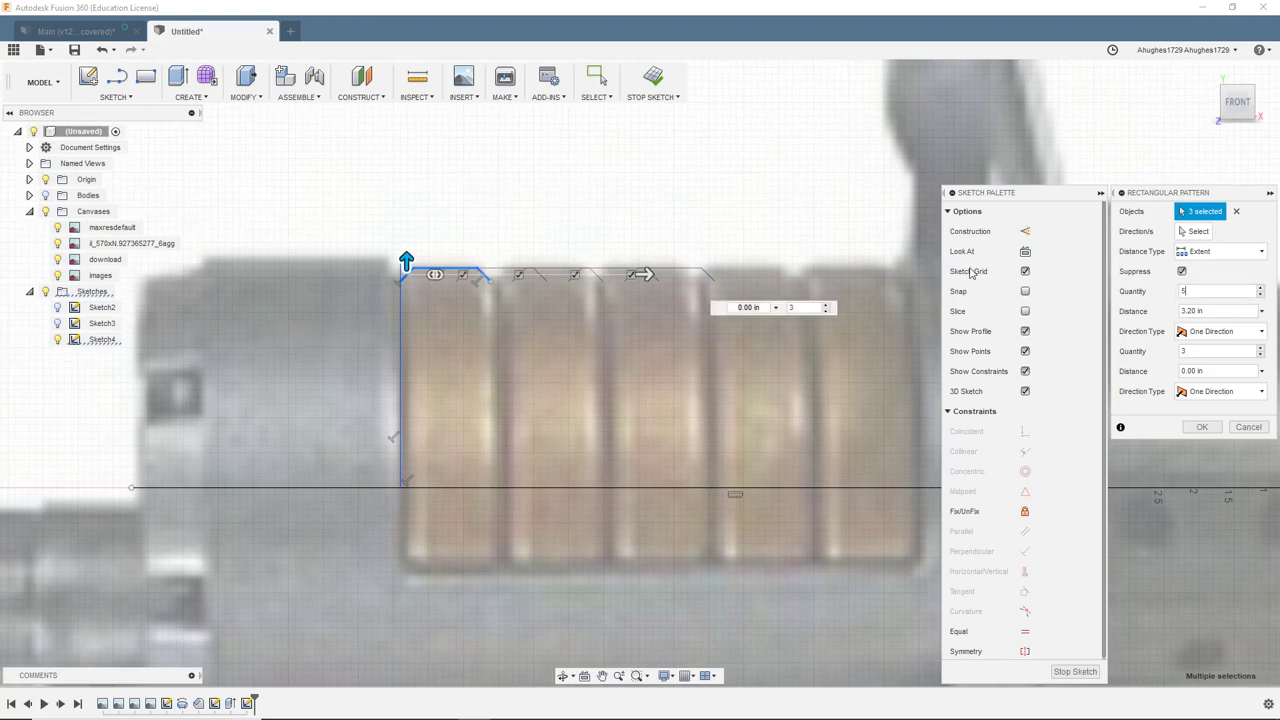
middle_drag(808, 247, 718, 284)
drag(330, 307, 731, 308)
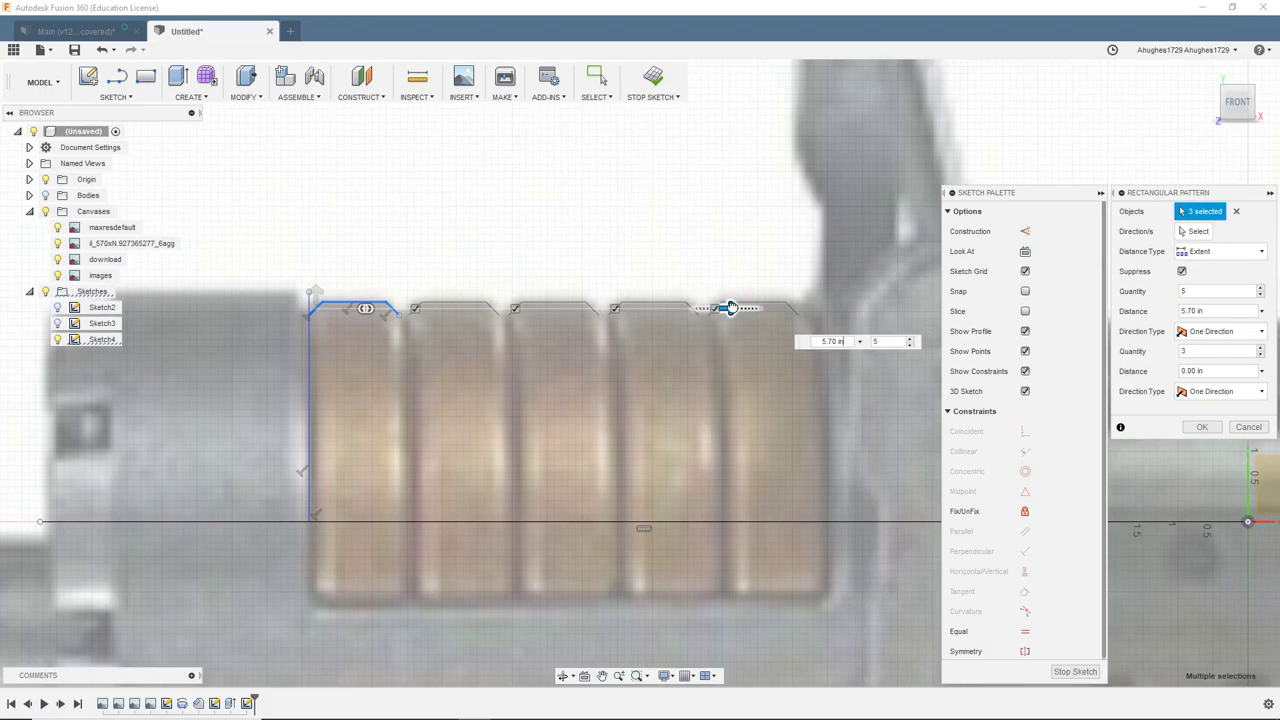
drag(731, 308, 738, 308)
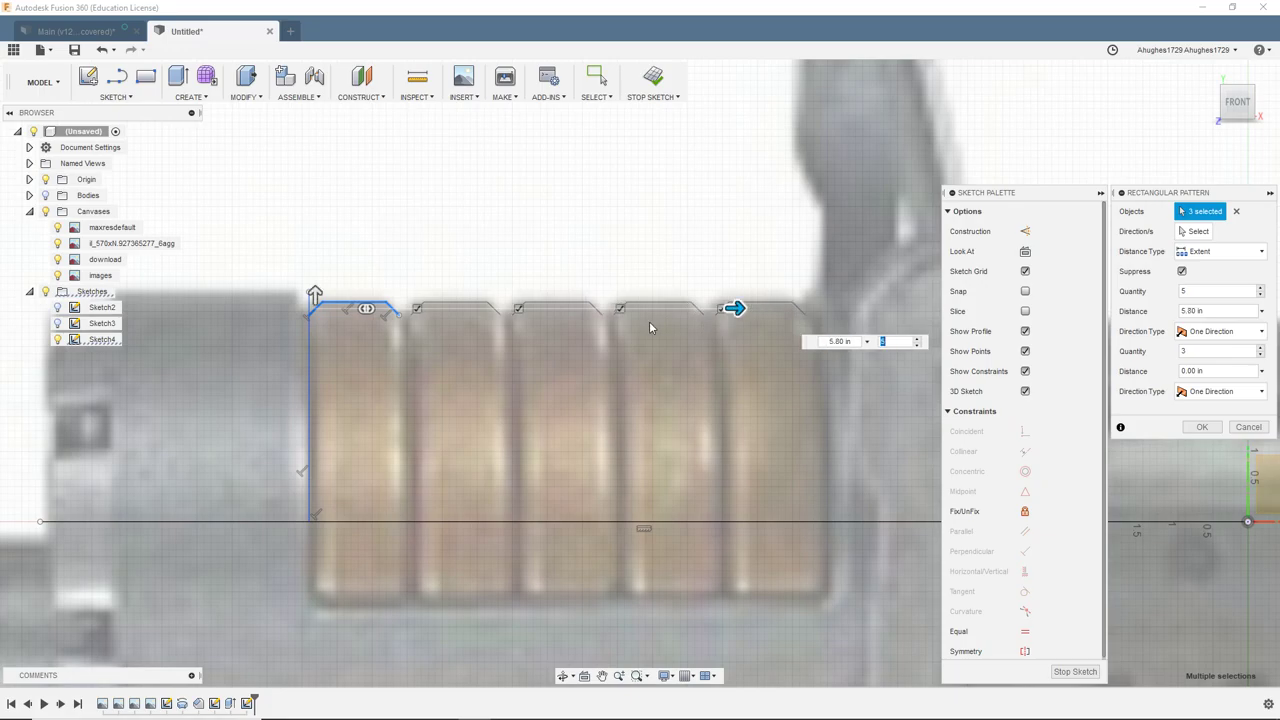
scroll(641, 340, down, 3)
scroll(648, 338, up, 3)
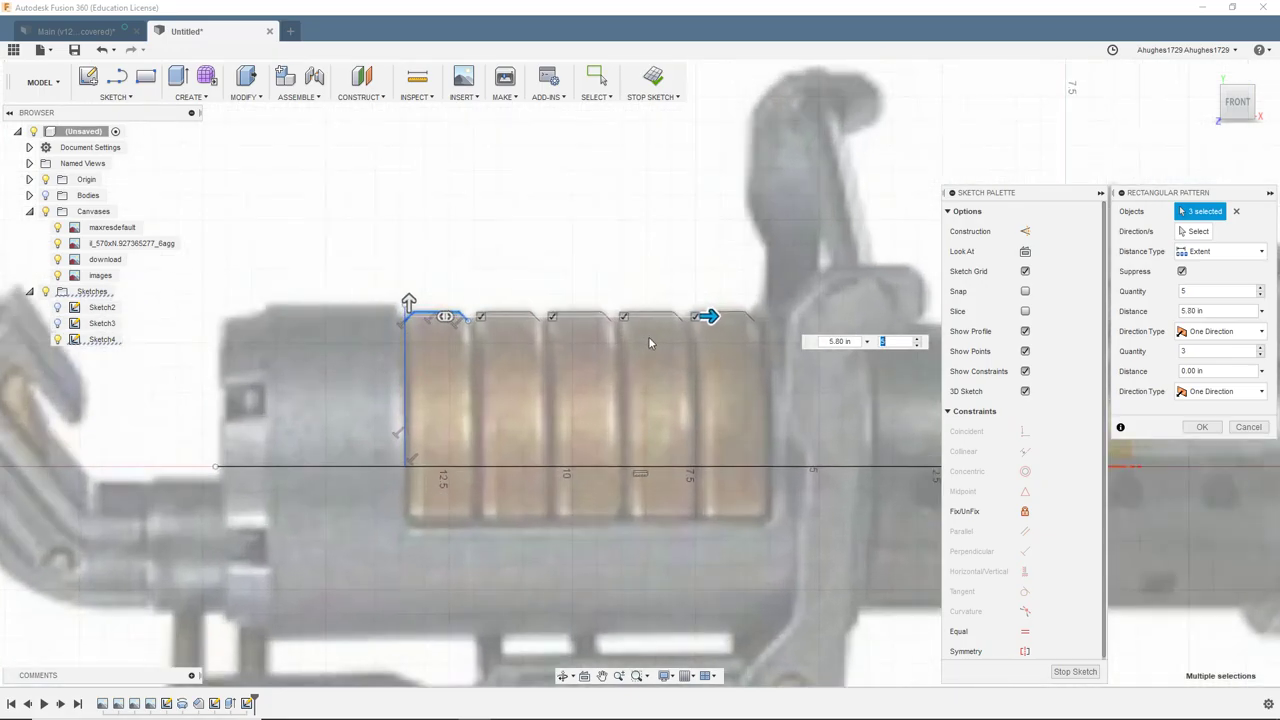
scroll(675, 340, up, 2)
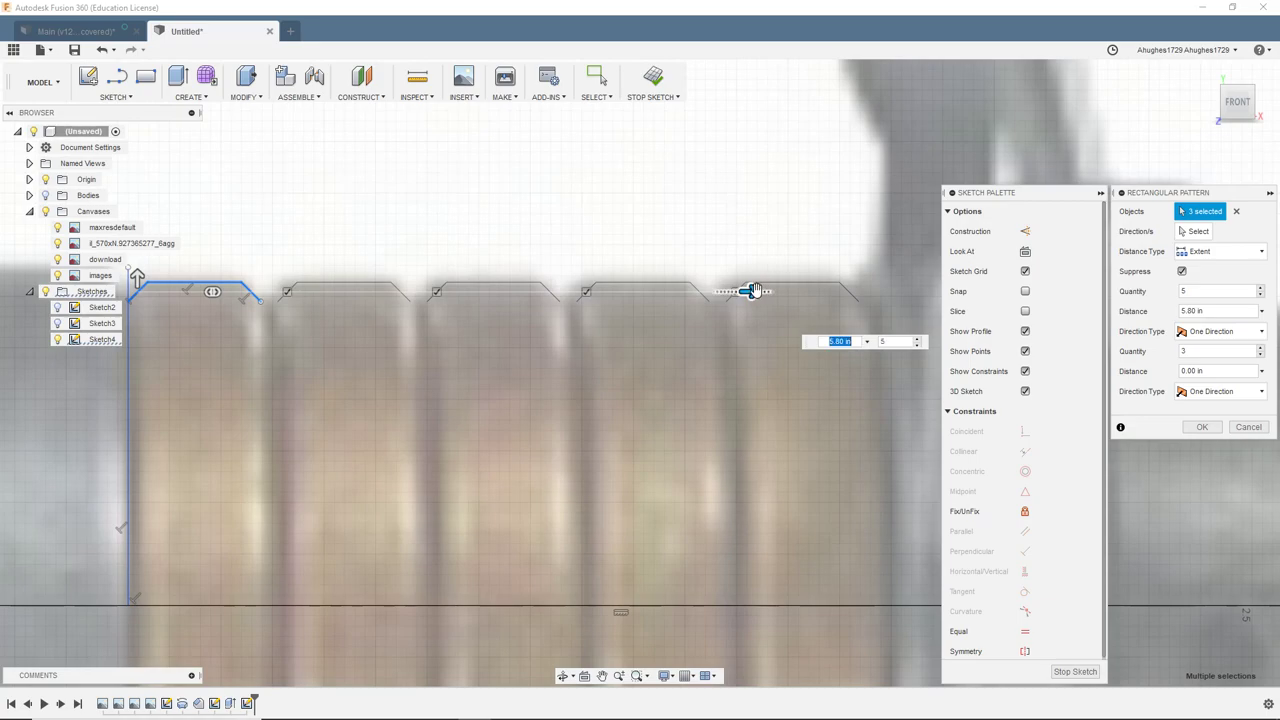
drag(753, 291, 741, 293)
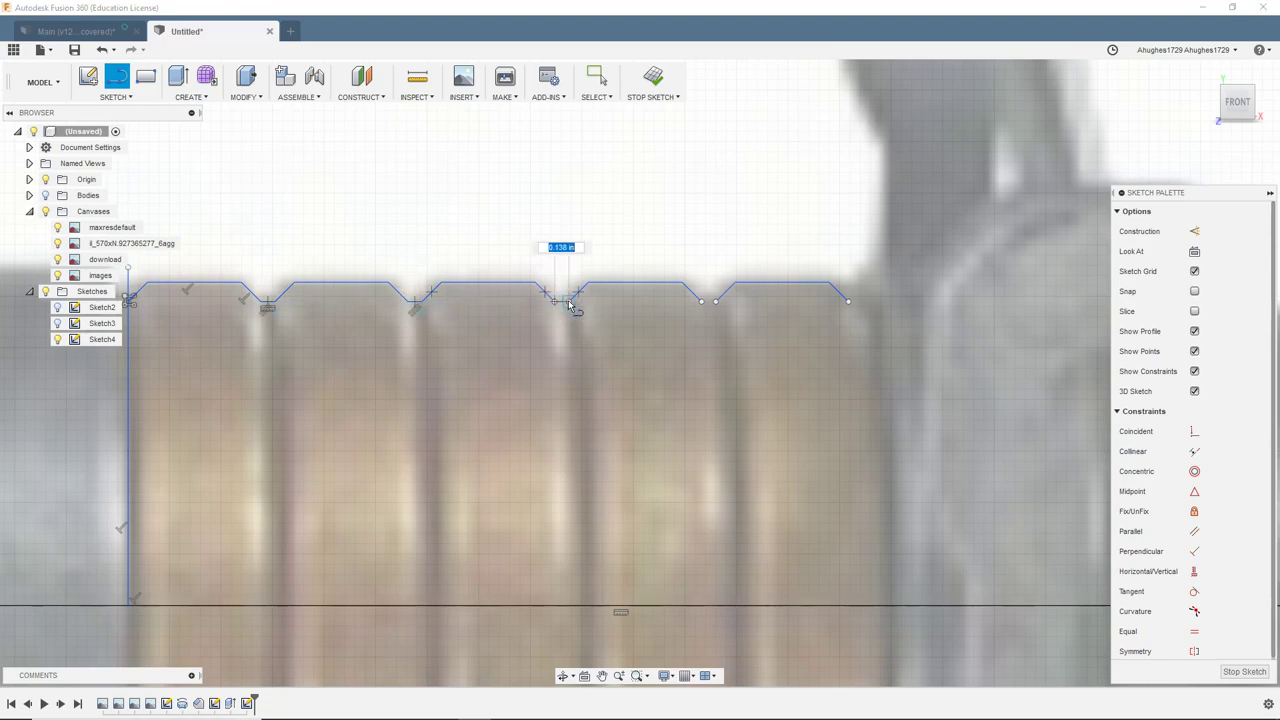
Join the remaining neighbouring ring profiles with horizontal lines about 0.138 in long across the gaps between them
double_click(569, 301)
click(701, 301)
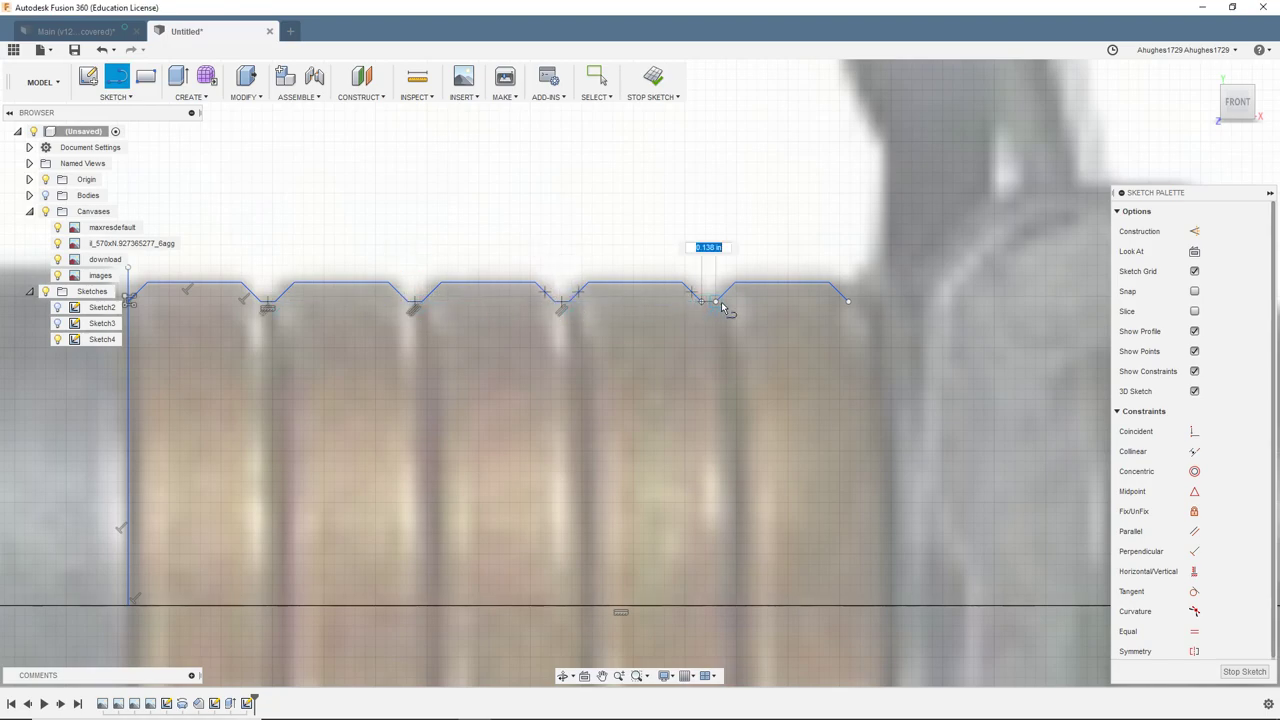
double_click(716, 301)
scroll(713, 403, down, 3)
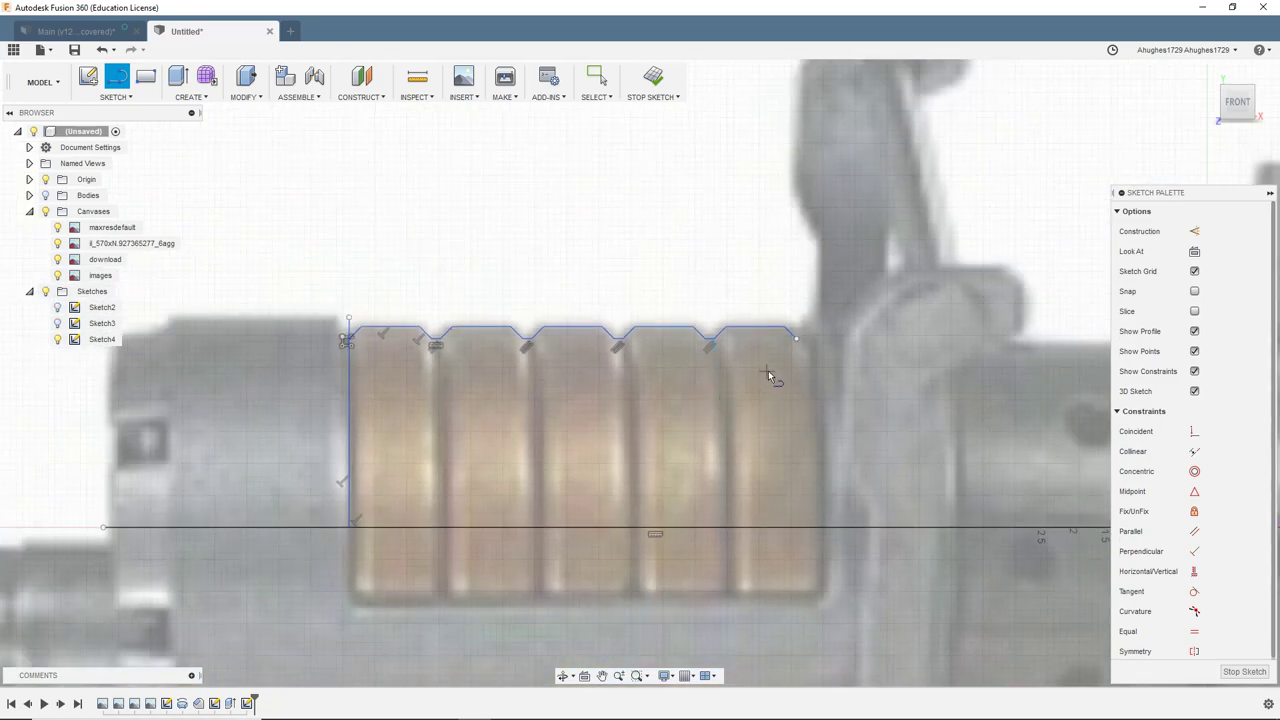
scroll(795, 372, down, 1)
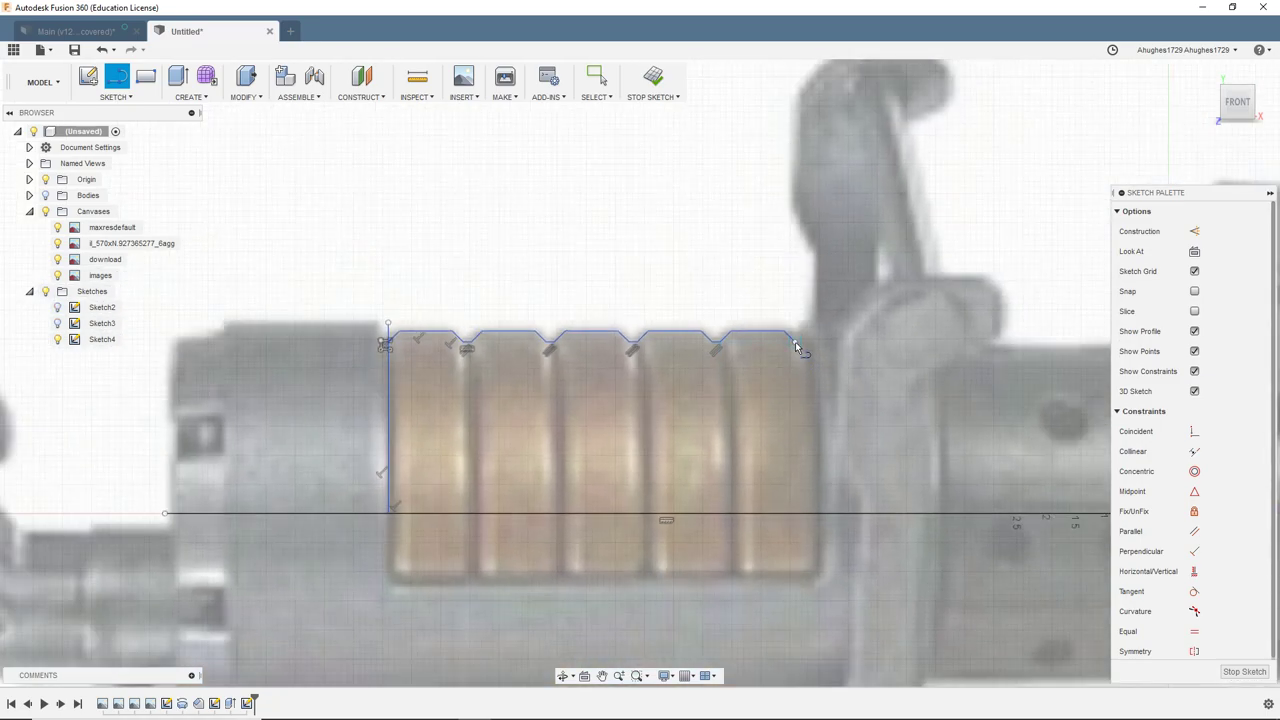
Close the profile above the rings with a vertical line at each end and a horizontal line joining them, then show the bodies
click(795, 347)
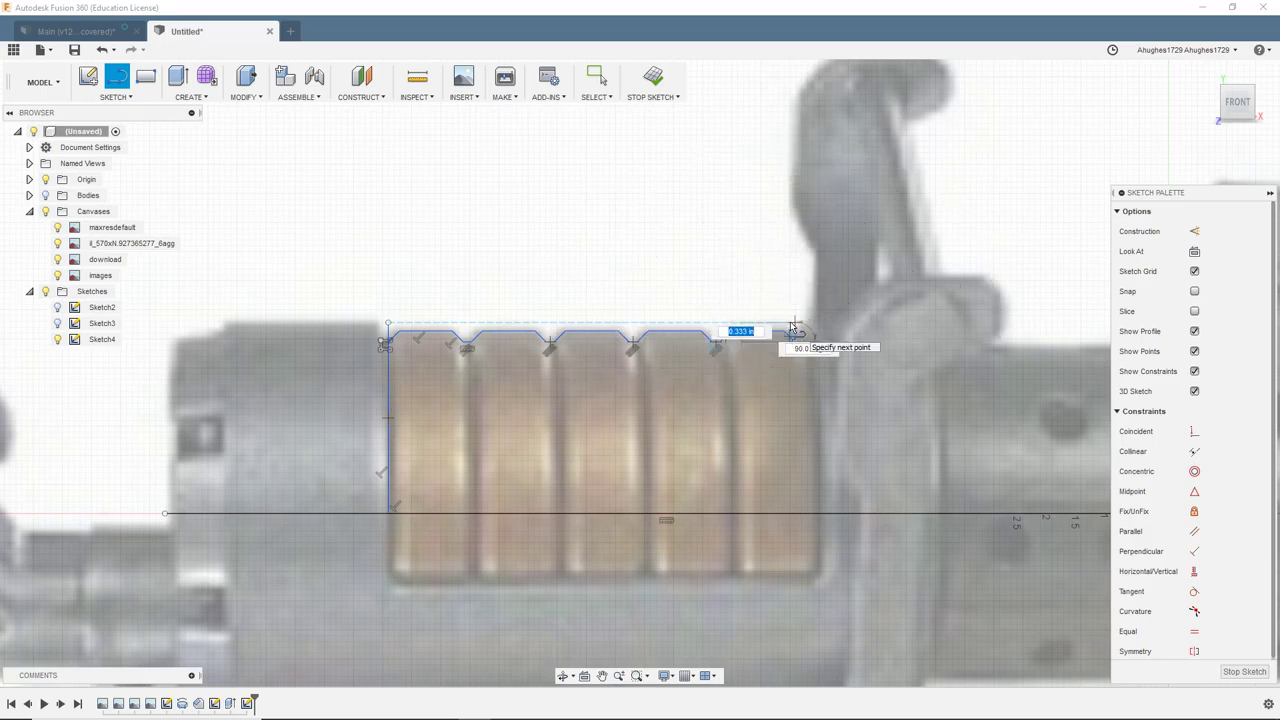
click(794, 327)
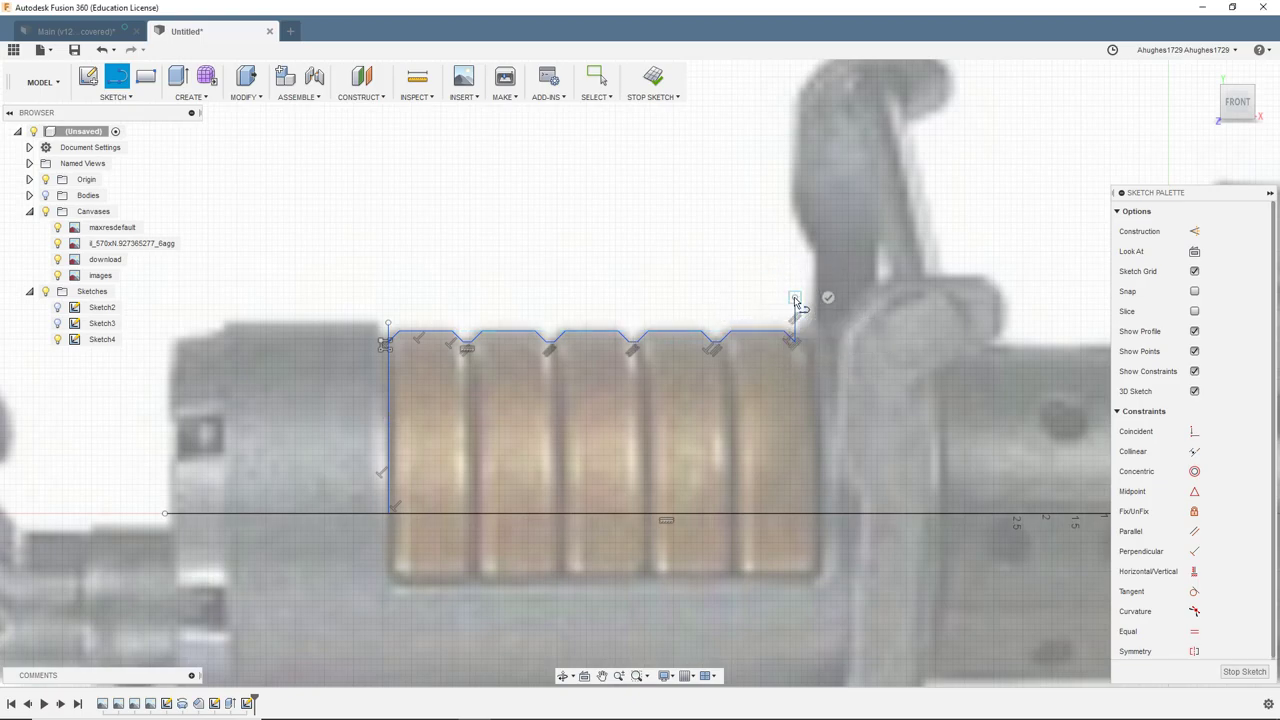
double_click(828, 297)
click(388, 326)
click(388, 298)
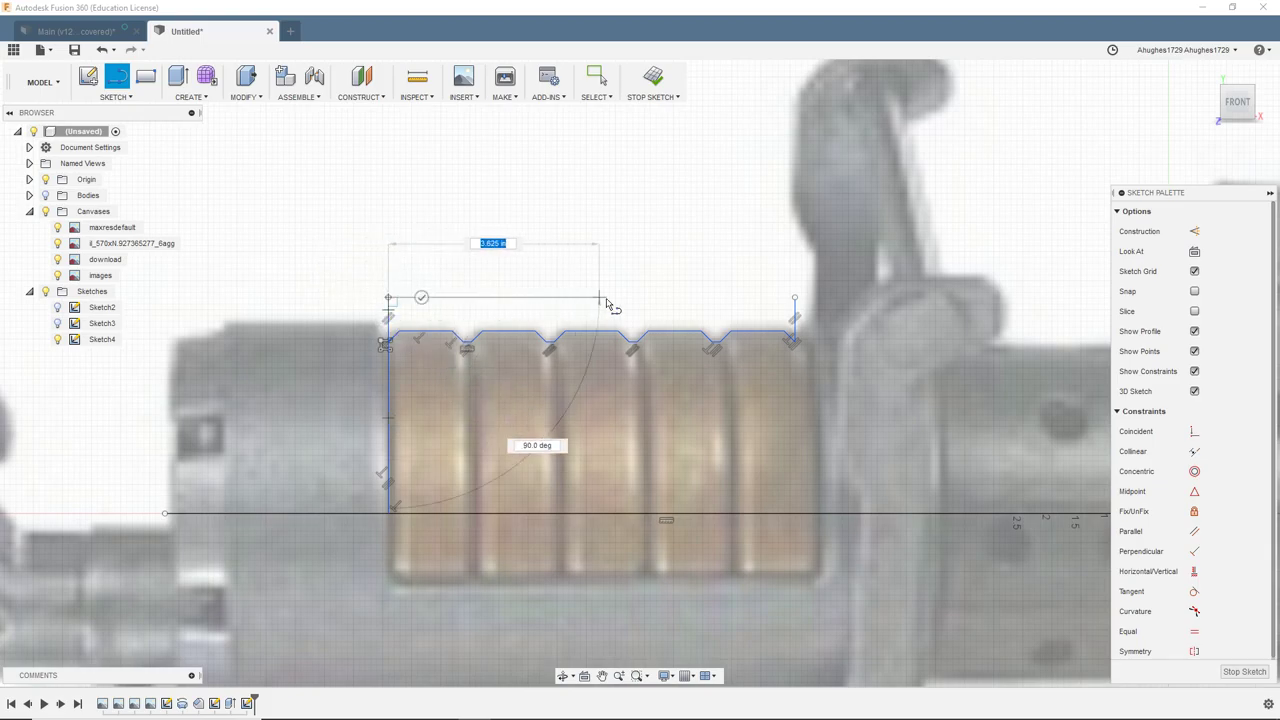
click(794, 298)
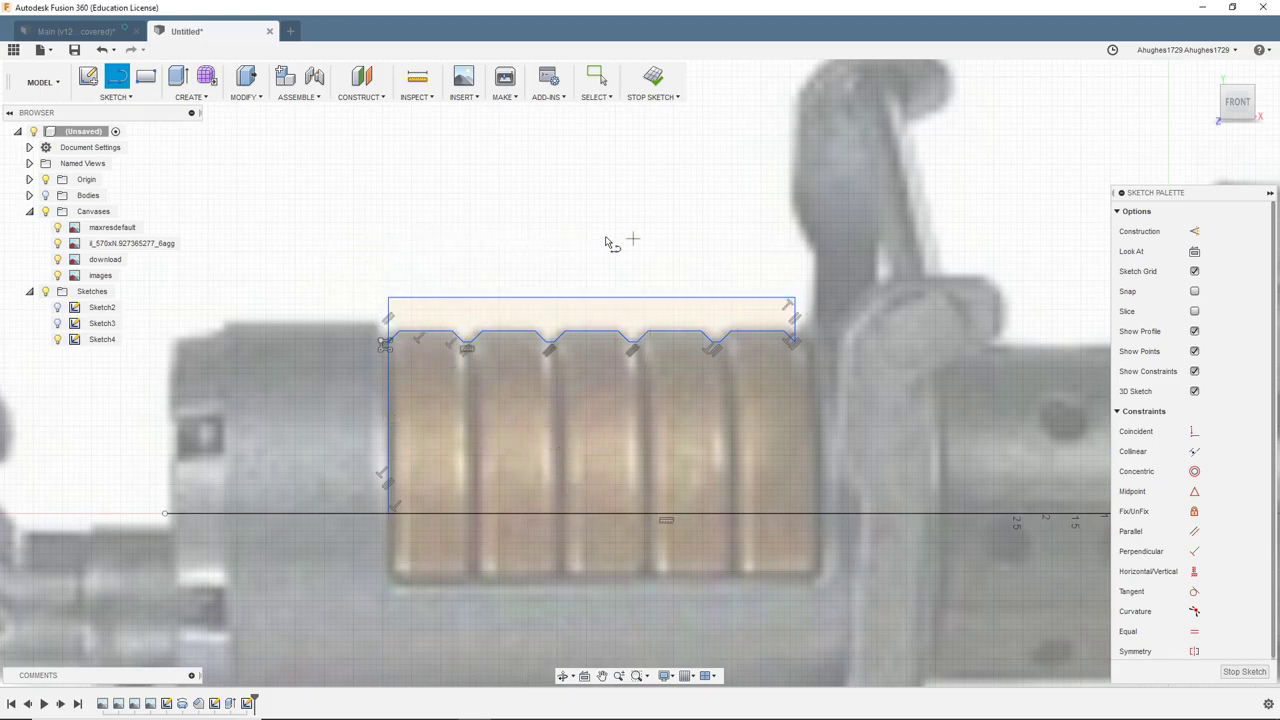
key(Escape)
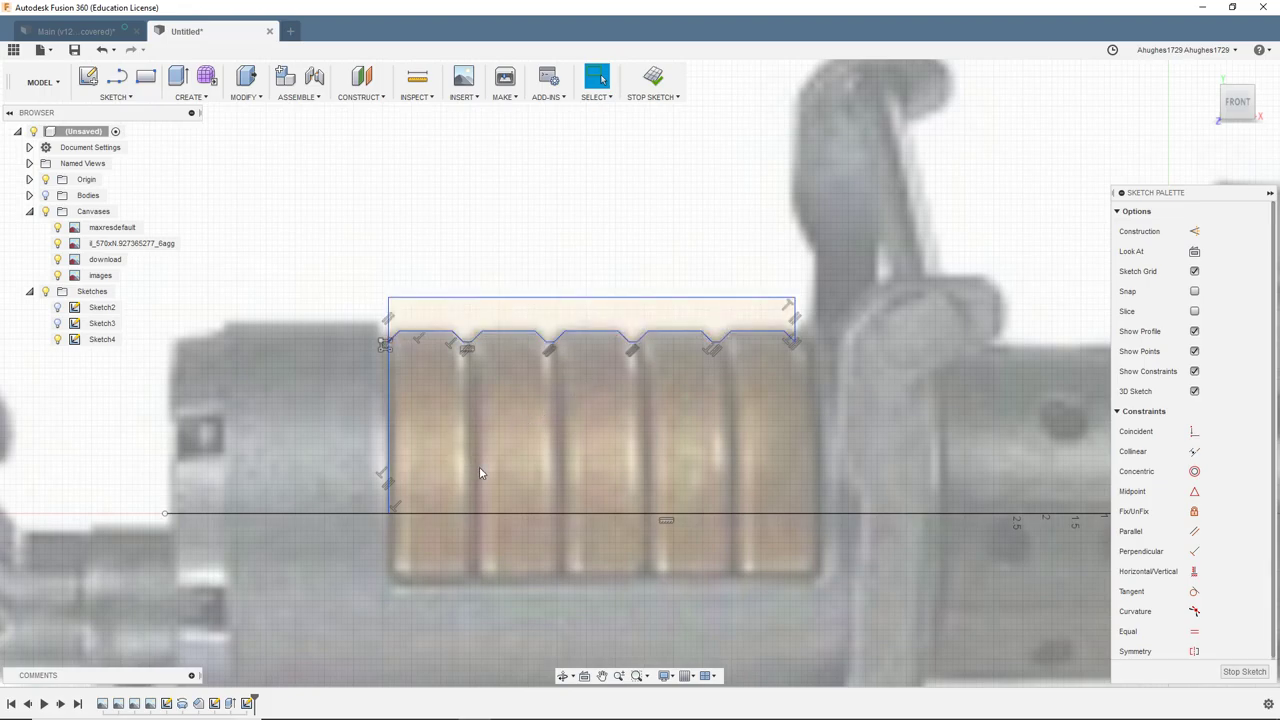
click(45, 195)
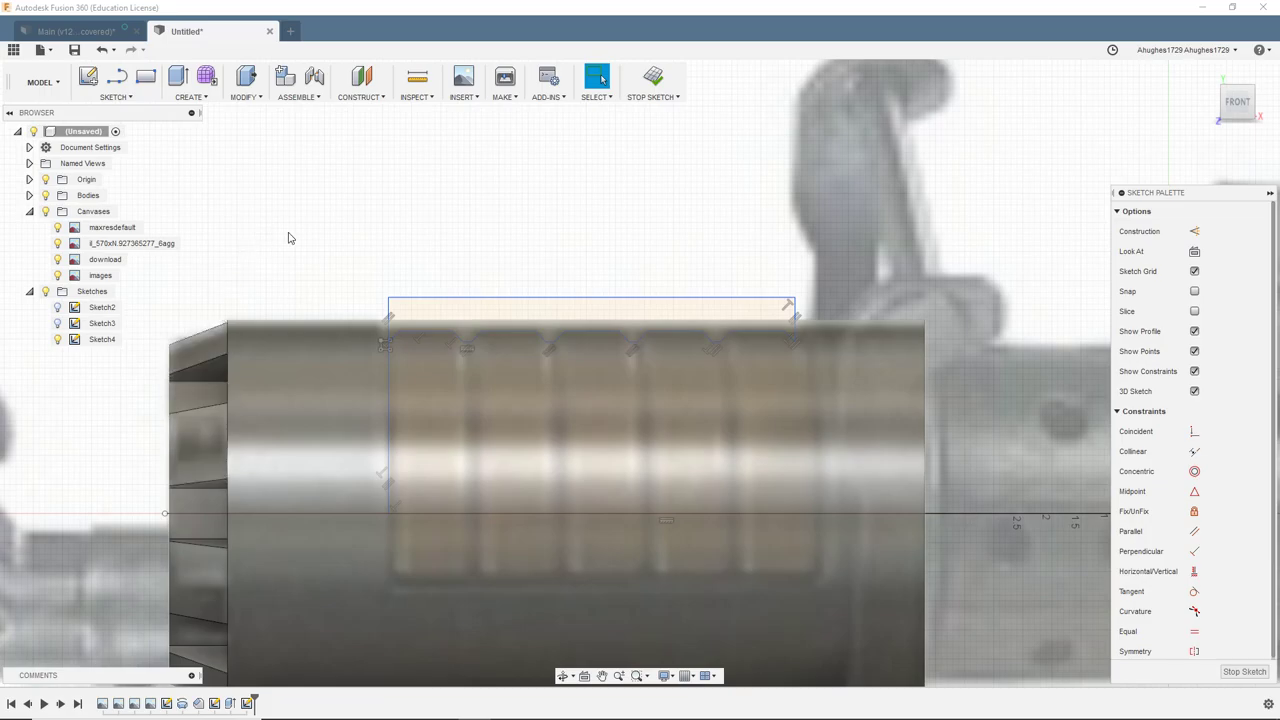
click(204, 100)
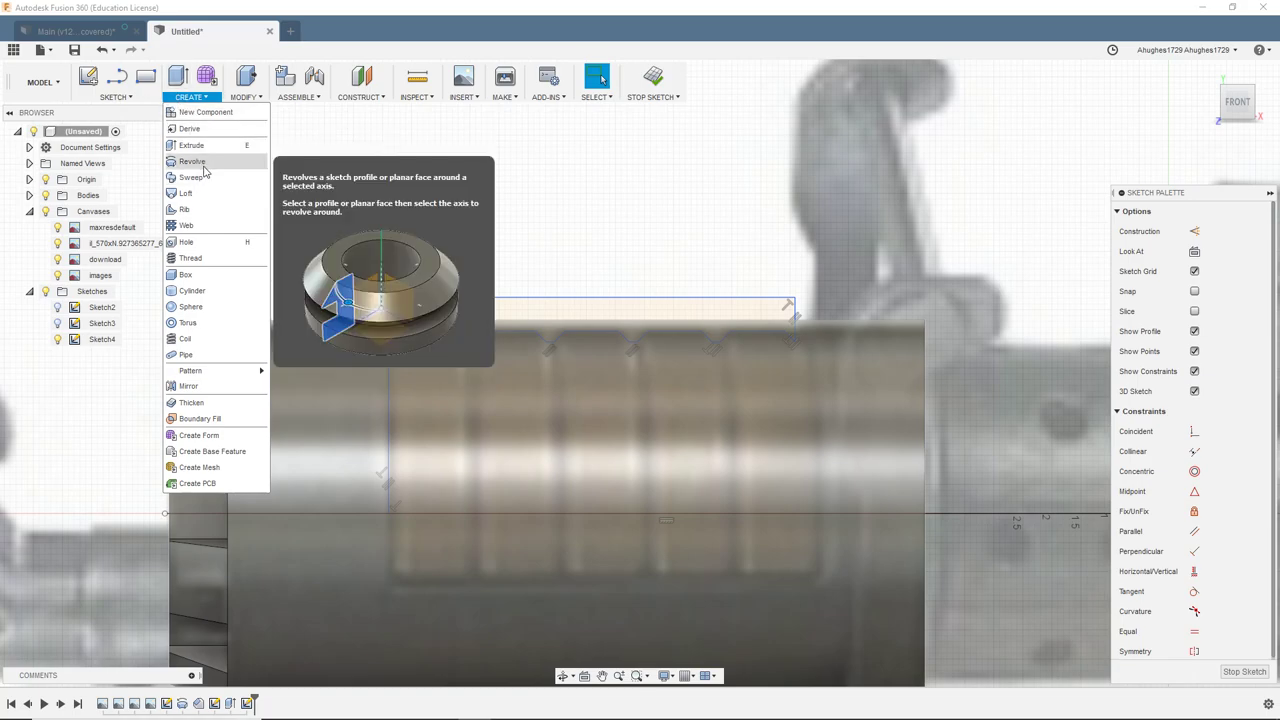
click(204, 166)
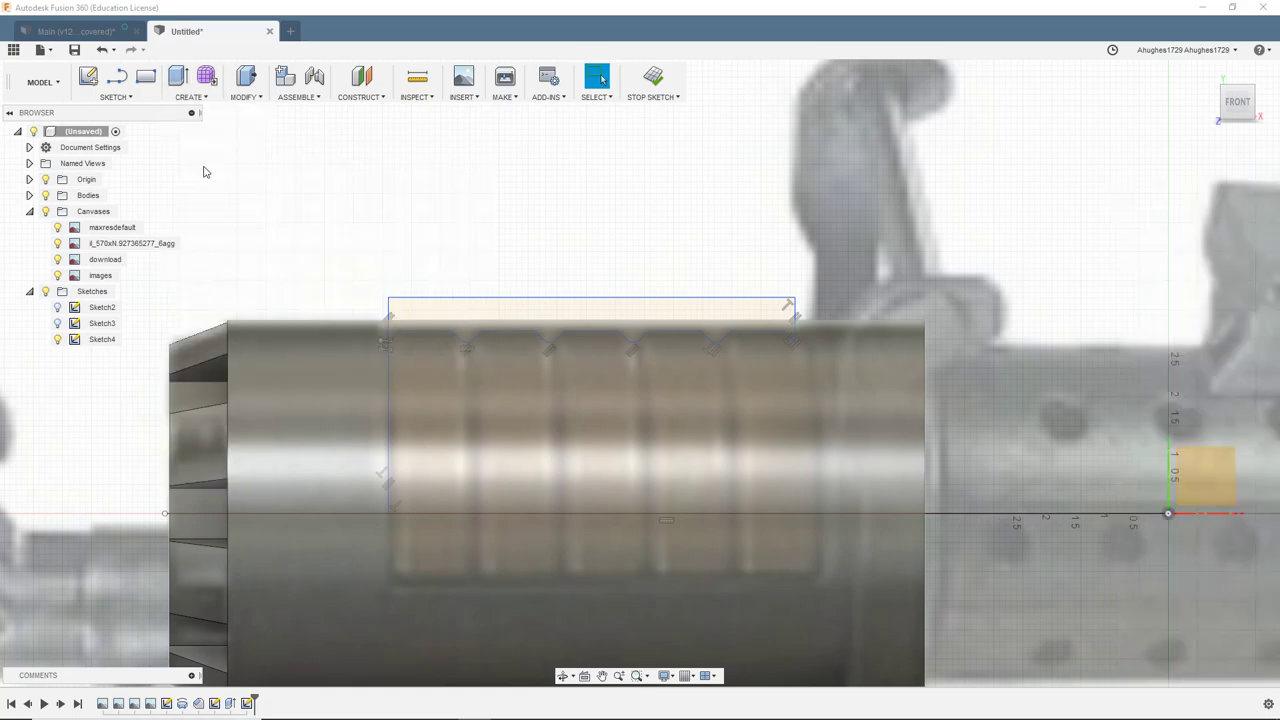
click(453, 313)
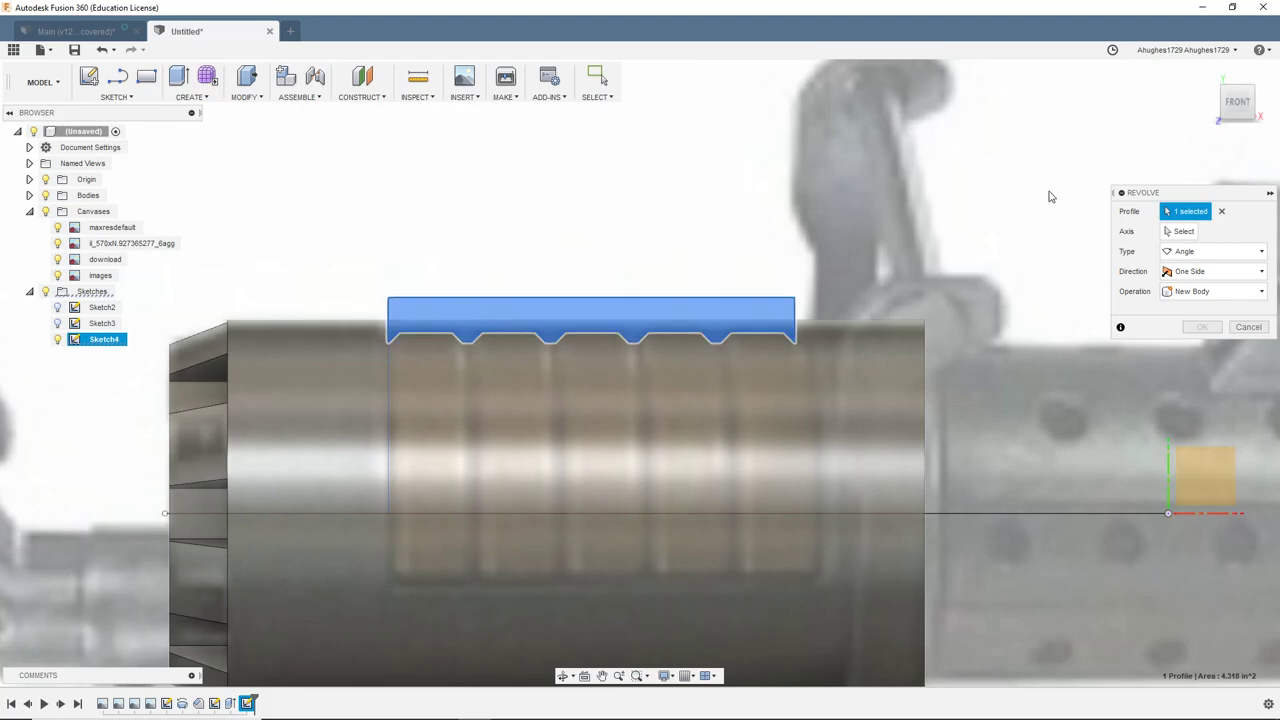
drag(1249, 104, 1228, 122)
click(1180, 231)
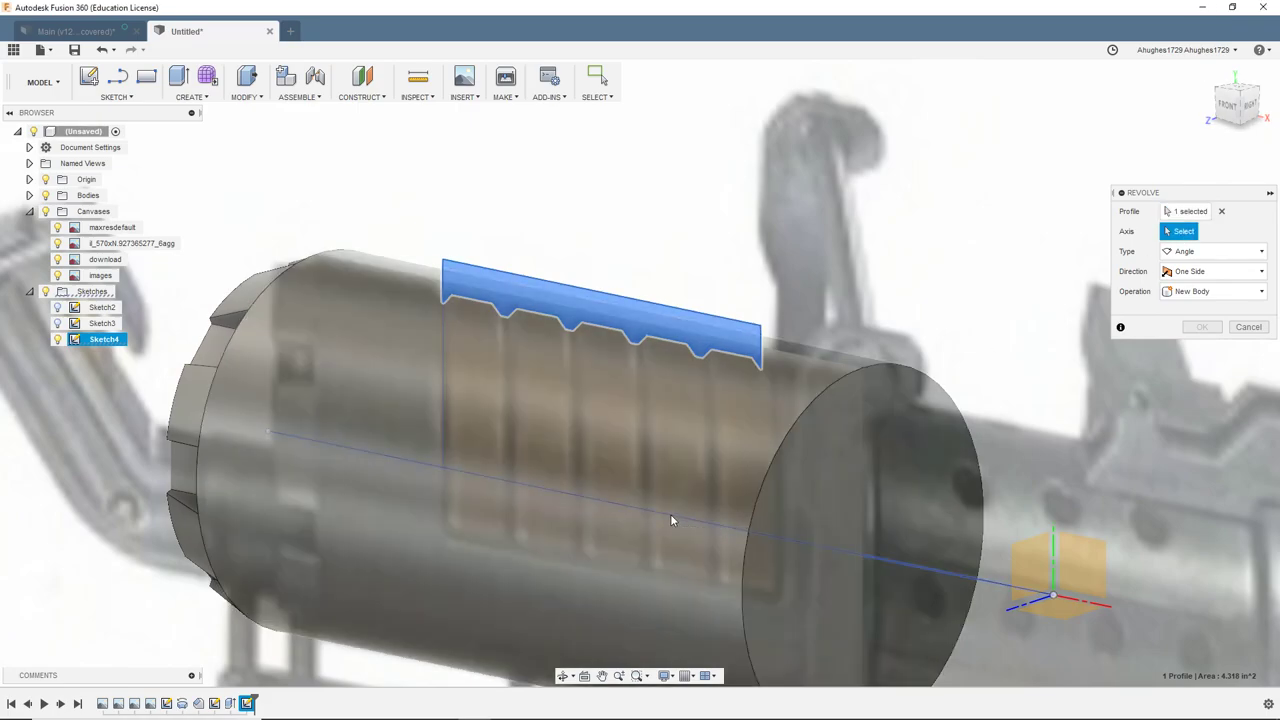
click(670, 514)
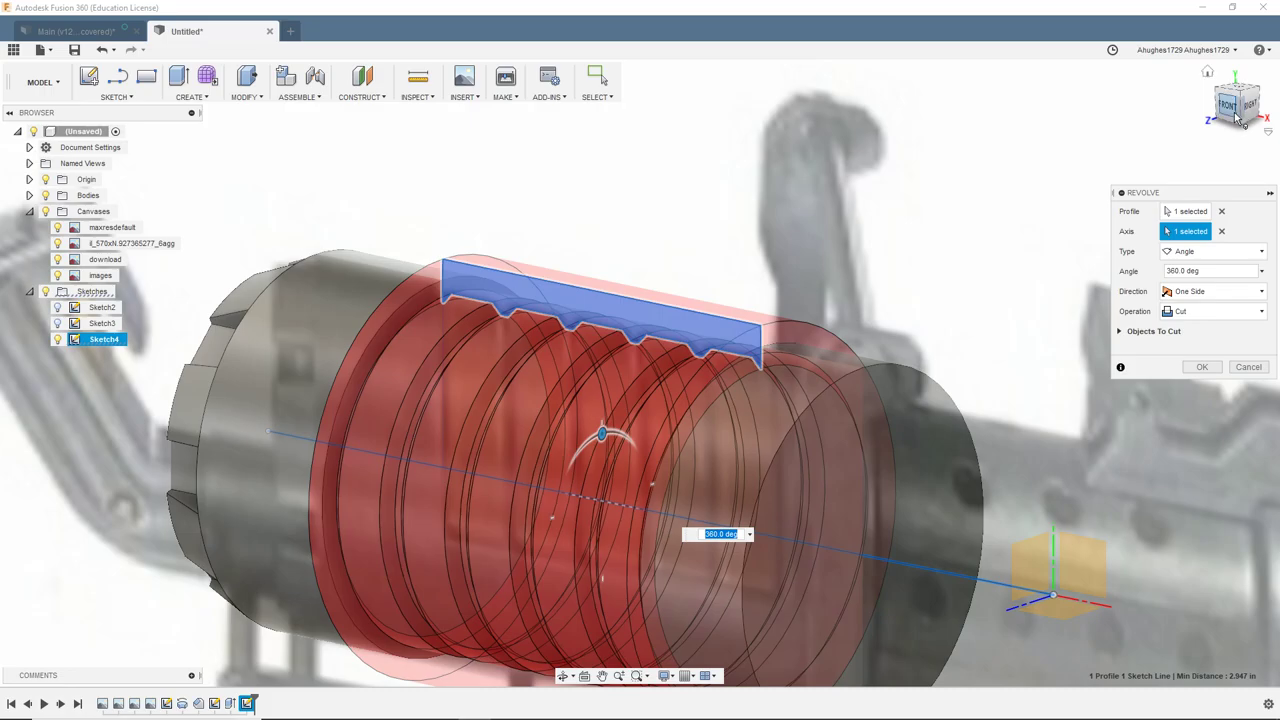
drag(1242, 112, 1236, 116)
shift+middle_drag(594, 446, 594, 432)
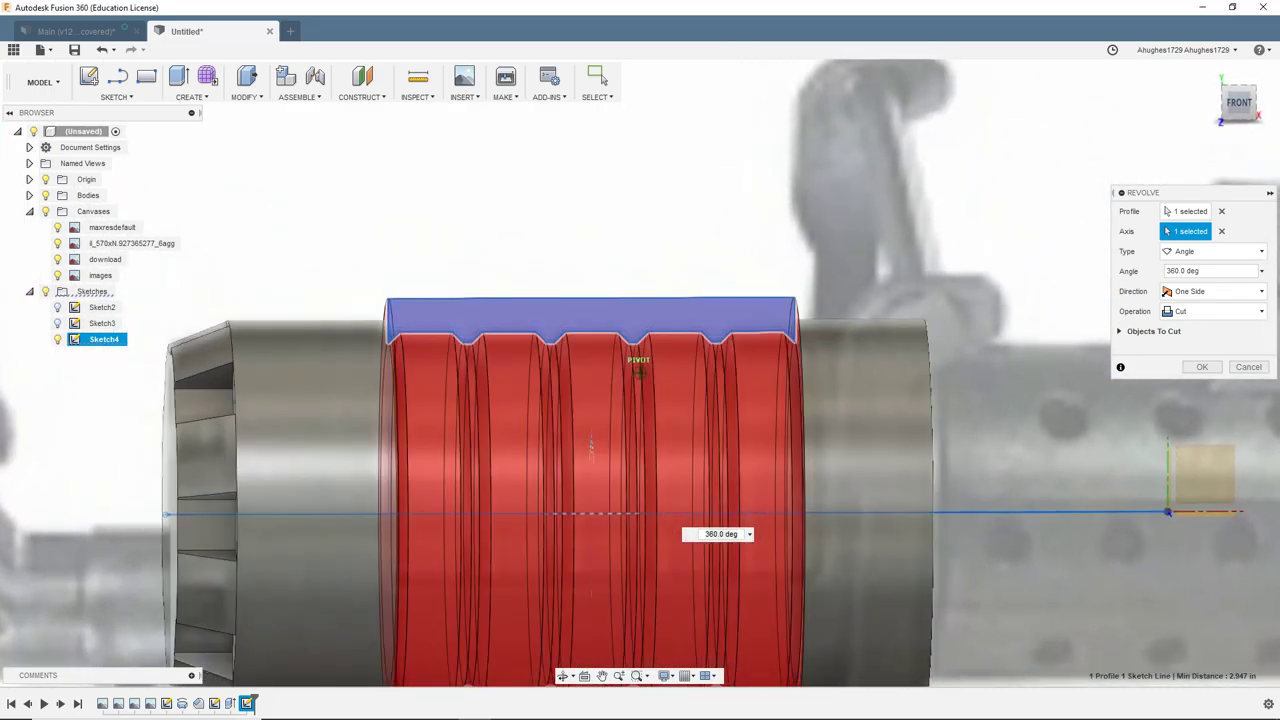
click(1248, 367)
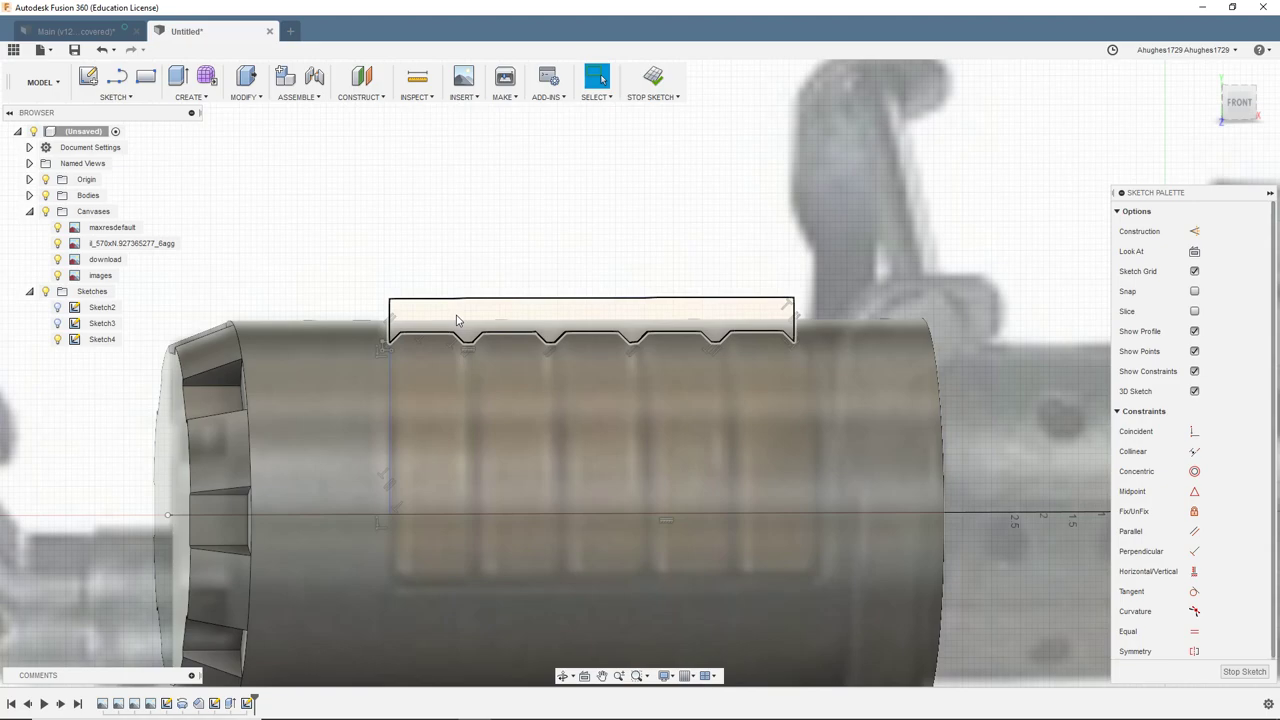
Set up a revolve cut of the closed ring profile around the horizontal axis line
click(456, 320)
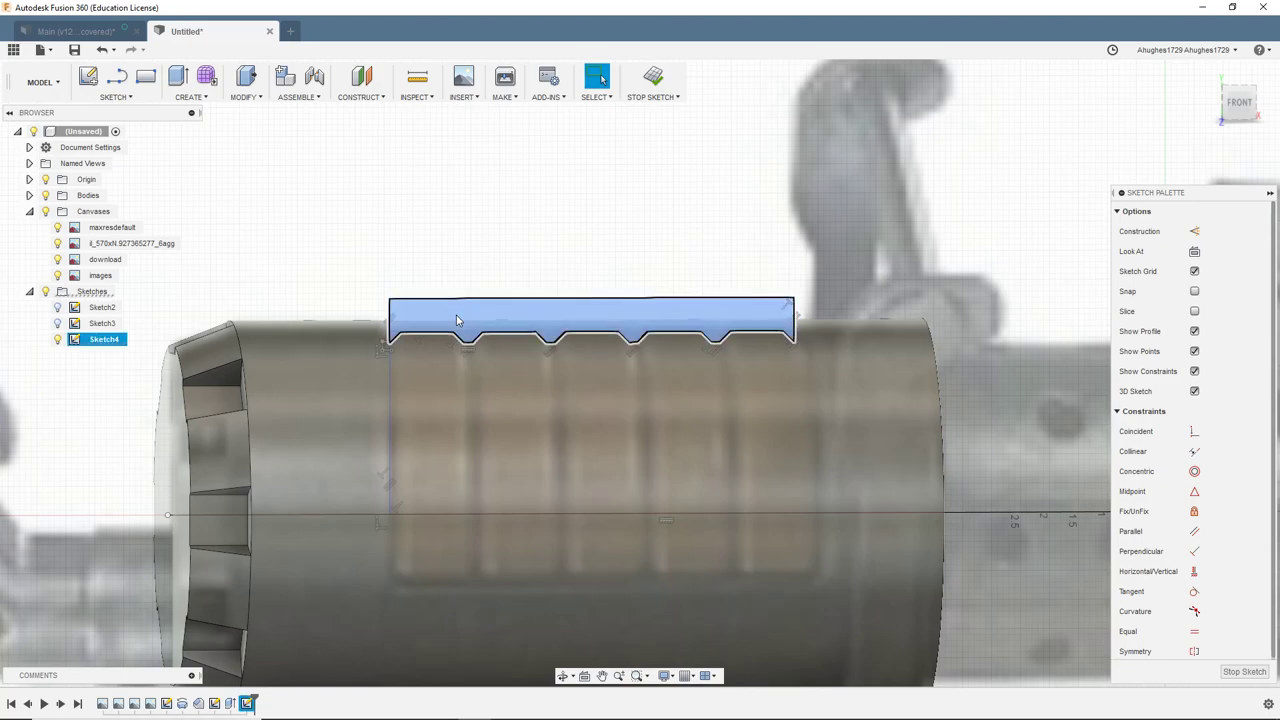
click(176, 98)
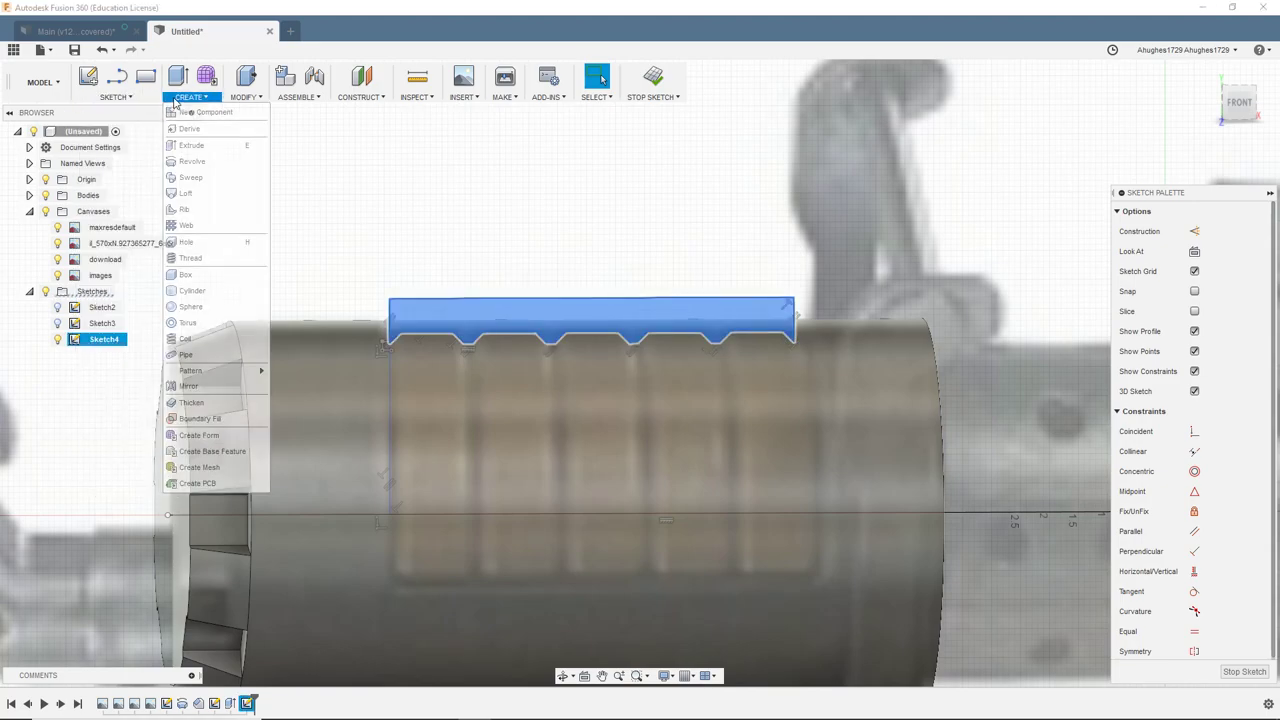
click(216, 163)
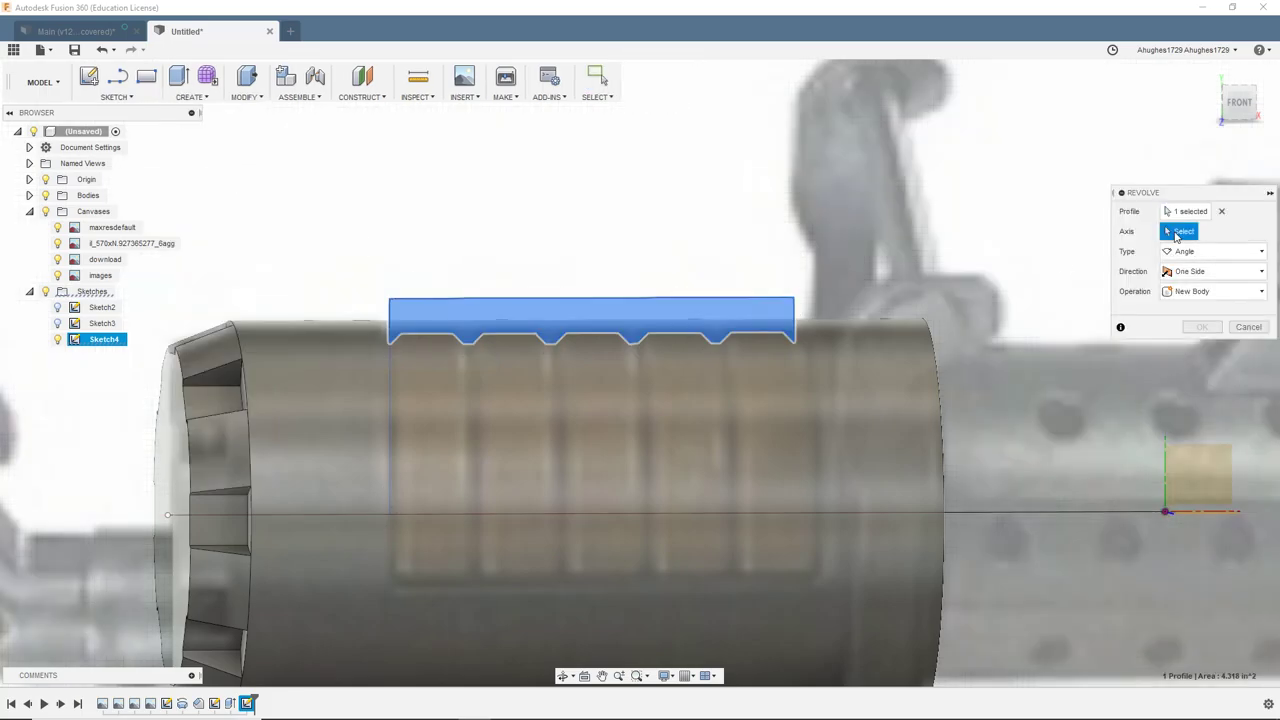
click(795, 514)
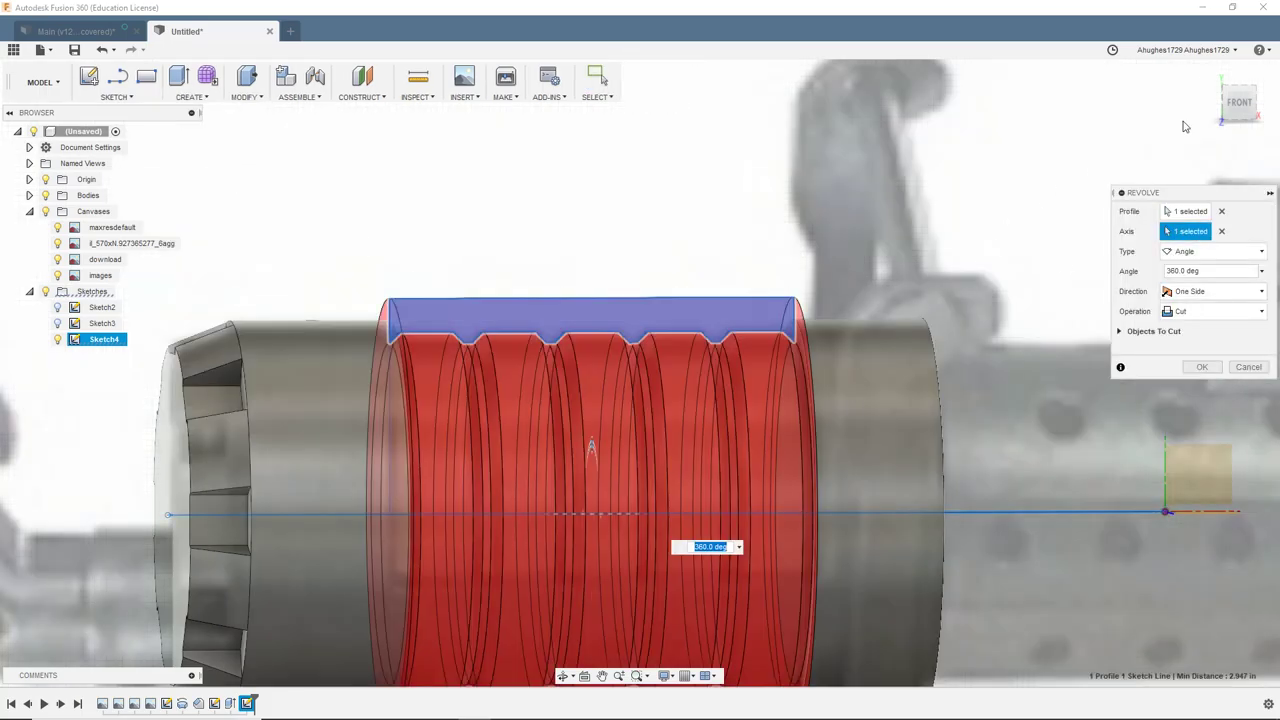
Examine the reference images of the blaster for how far the copper rings wrap around the rear housing
drag(1241, 105, 1195, 116)
scroll(827, 189, down, 3)
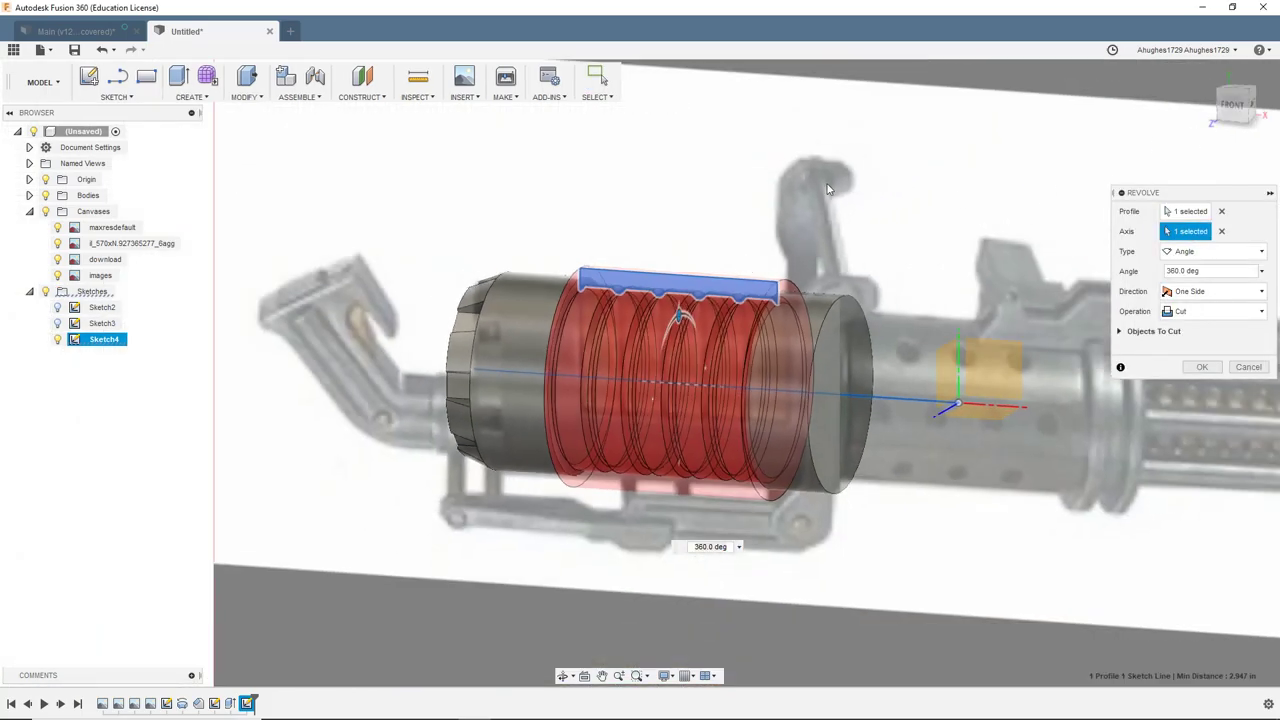
scroll(878, 176, down, 3)
middle_drag(891, 174, 583, 440)
middle_drag(817, 200, 655, 344)
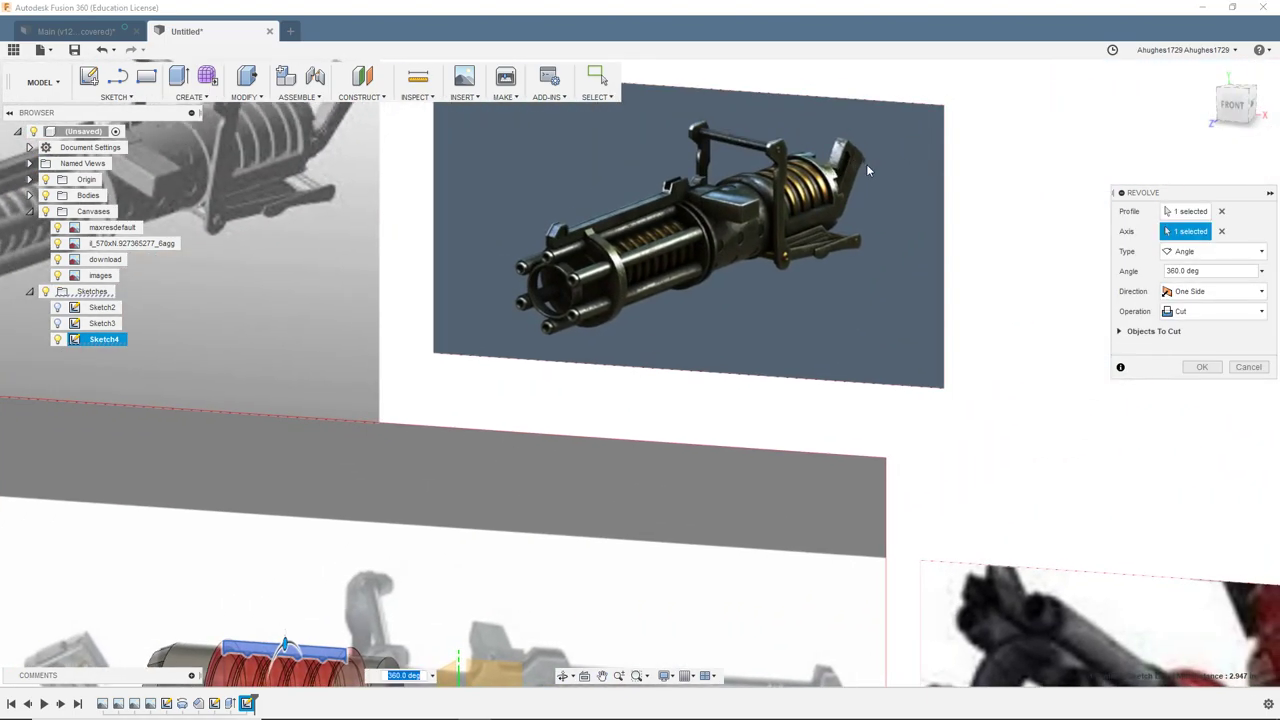
scroll(864, 168, up, 4)
scroll(855, 174, down, 3)
middle_drag(497, 190, 606, 115)
middle_drag(791, 389, 431, 178)
middle_drag(651, 380, 372, 169)
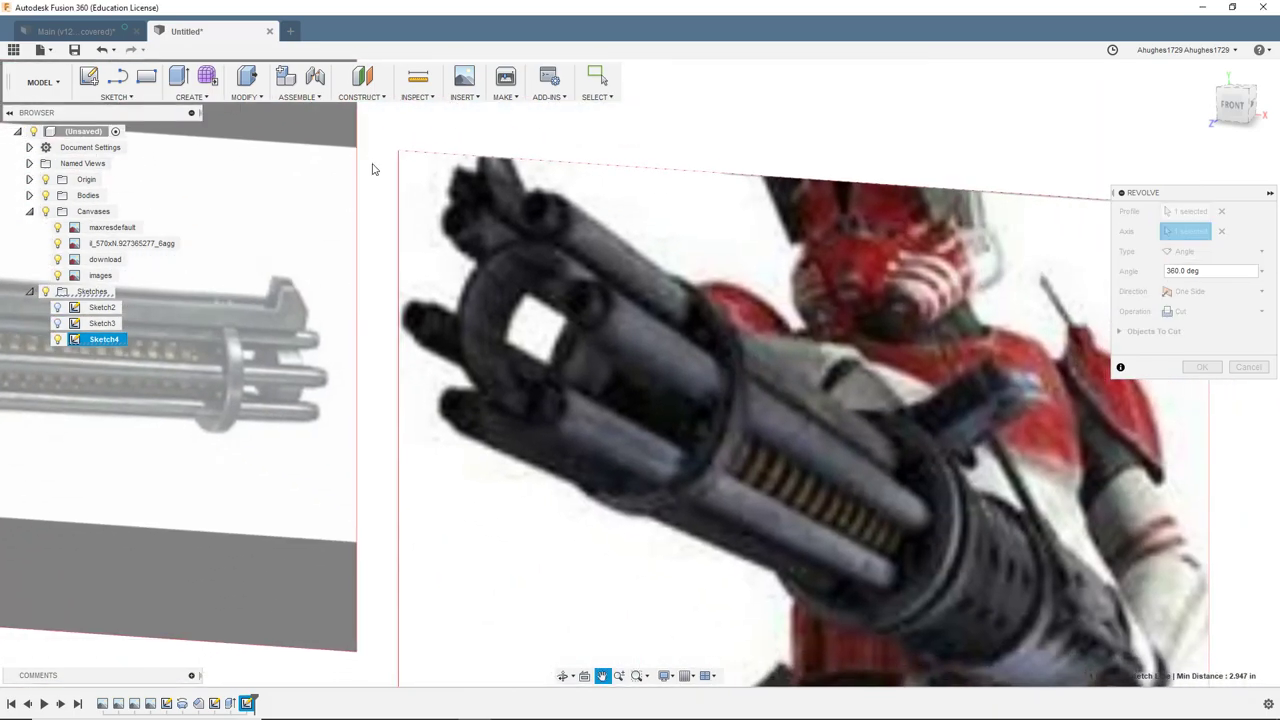
scroll(519, 312, down, 3)
middle_drag(519, 312, 1076, 209)
click(1233, 105)
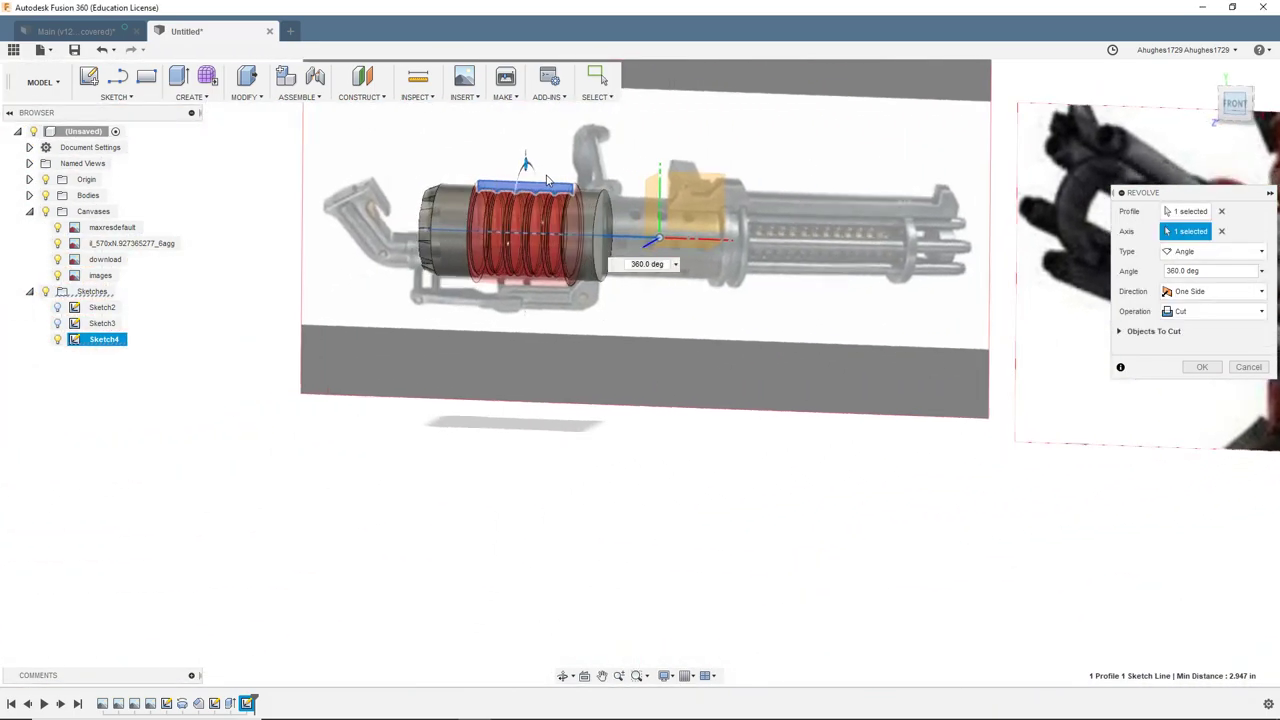
scroll(540, 150, down, 2)
scroll(529, 180, up, 5)
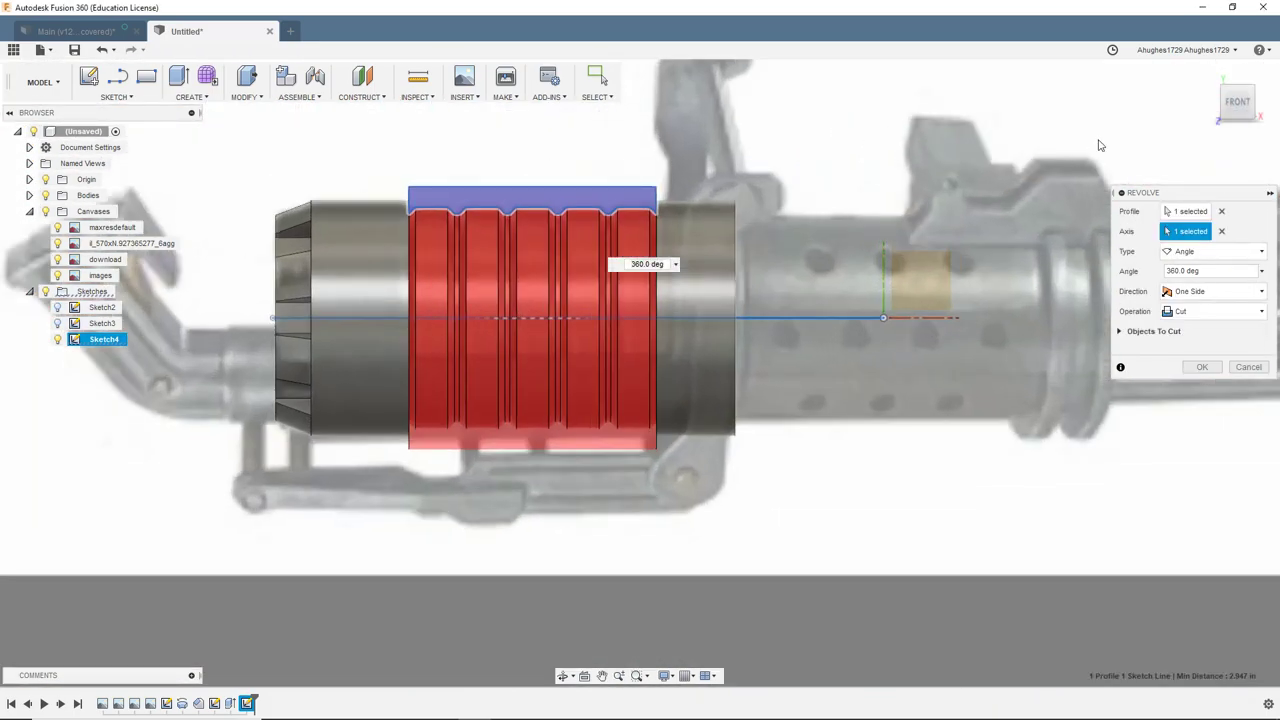
Set the revolve cut's angle to 90 degrees and hide the reference canvases
drag(1242, 109, 1222, 114)
drag(553, 242, 430, 329)
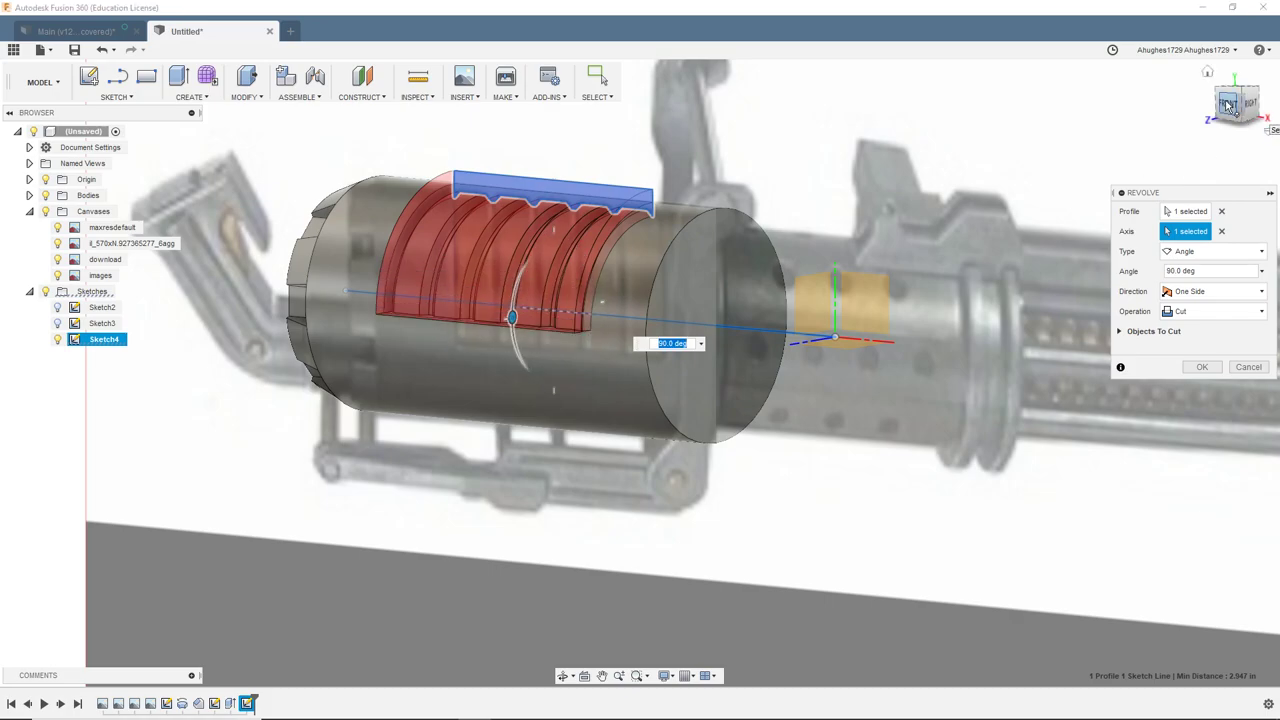
mouse_move(634, 333)
shift+middle_down()
mouse_move(640, 372)
mouse_move(1103, 124)
shift+middle_up()
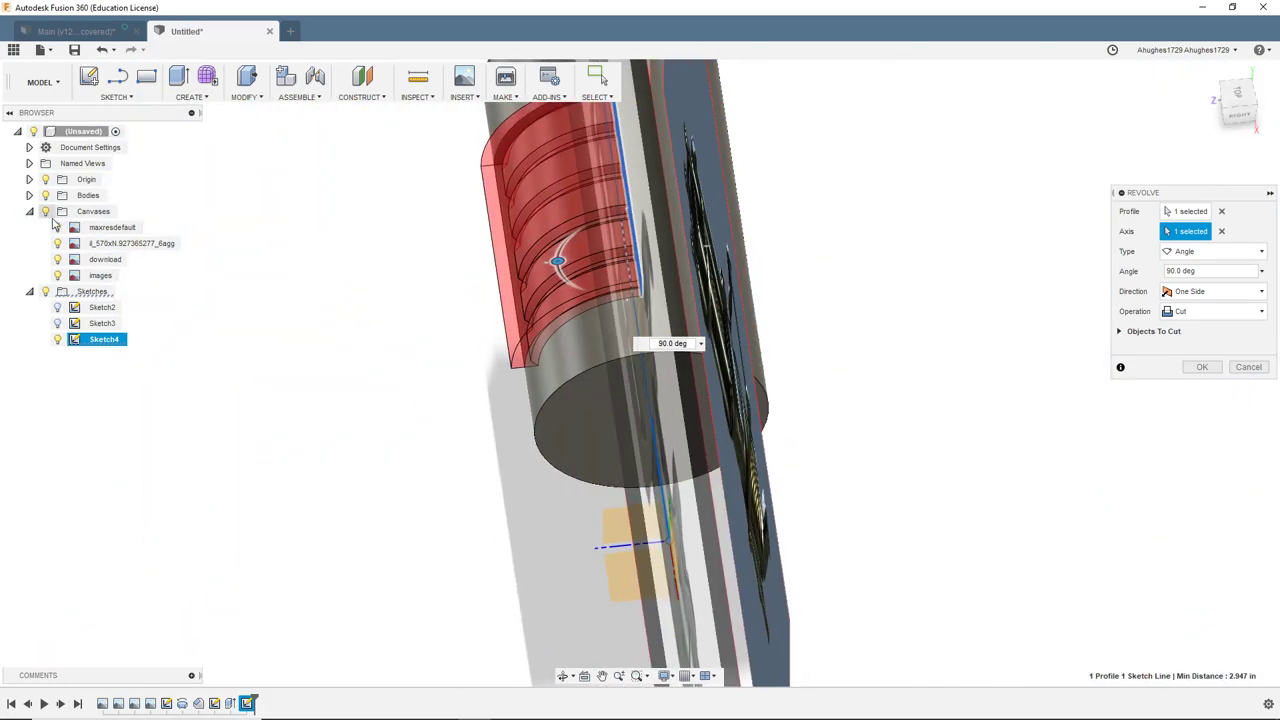
mouse_move(1233, 122)
shift+middle_down()
mouse_move(1250, 126)
mouse_move(1150, 140)
mouse_move(1225, 150)
mouse_move(1210, 150)
shift+middle_up()
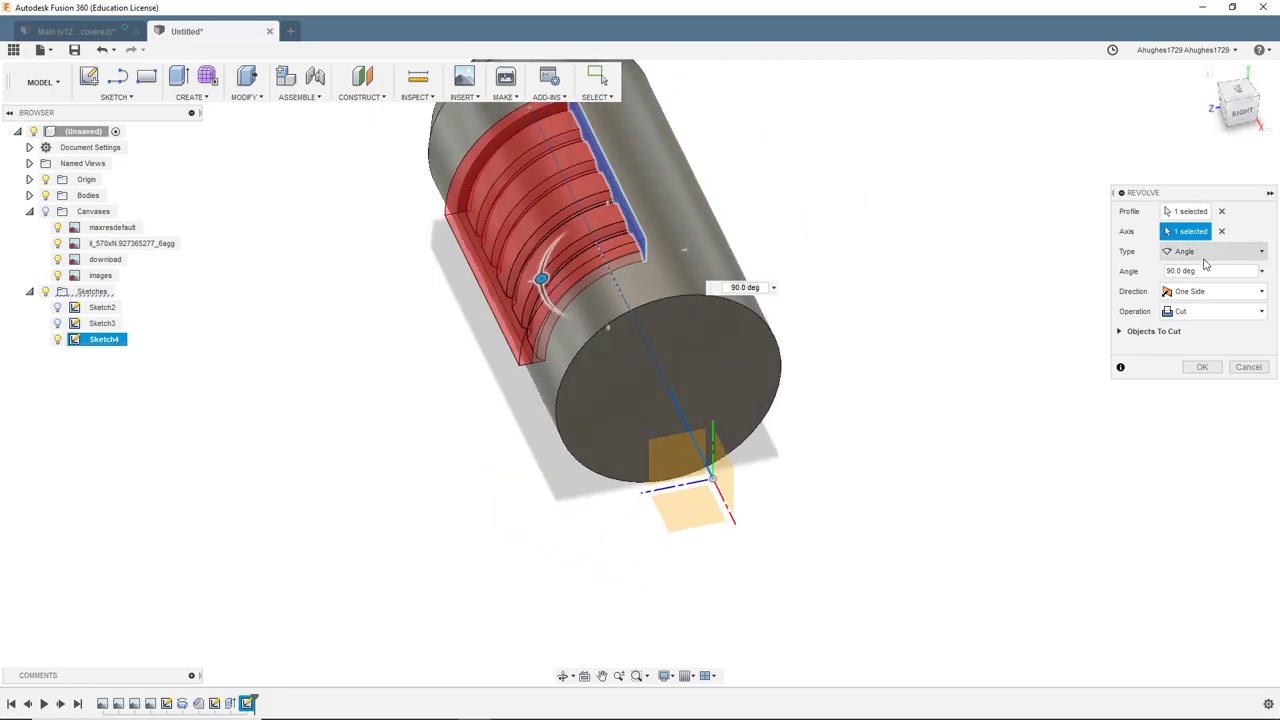
Make the 90-degree revolve cut symmetric about the profile and complete the cut into the rear housing
click(1204, 291)
click(1192, 342)
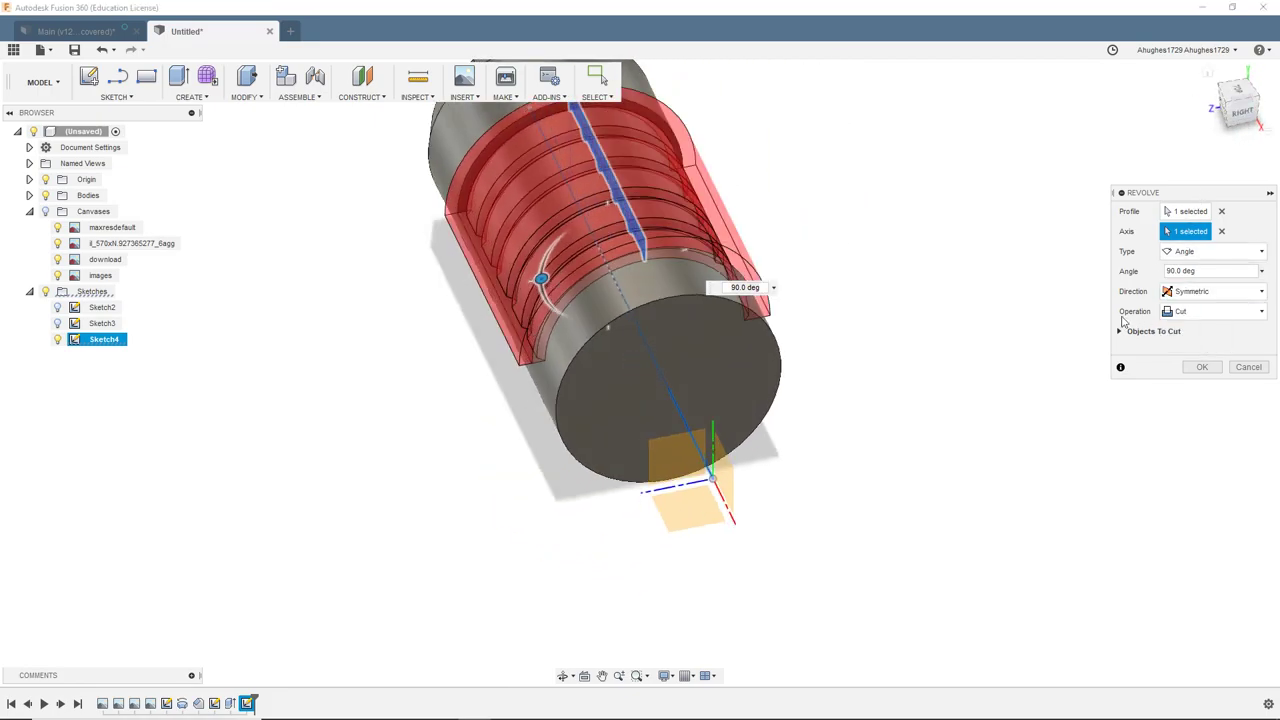
mouse_move(1241, 119)
mouse_down()
mouse_move(1218, 110)
mouse_move(1238, 132)
mouse_up()
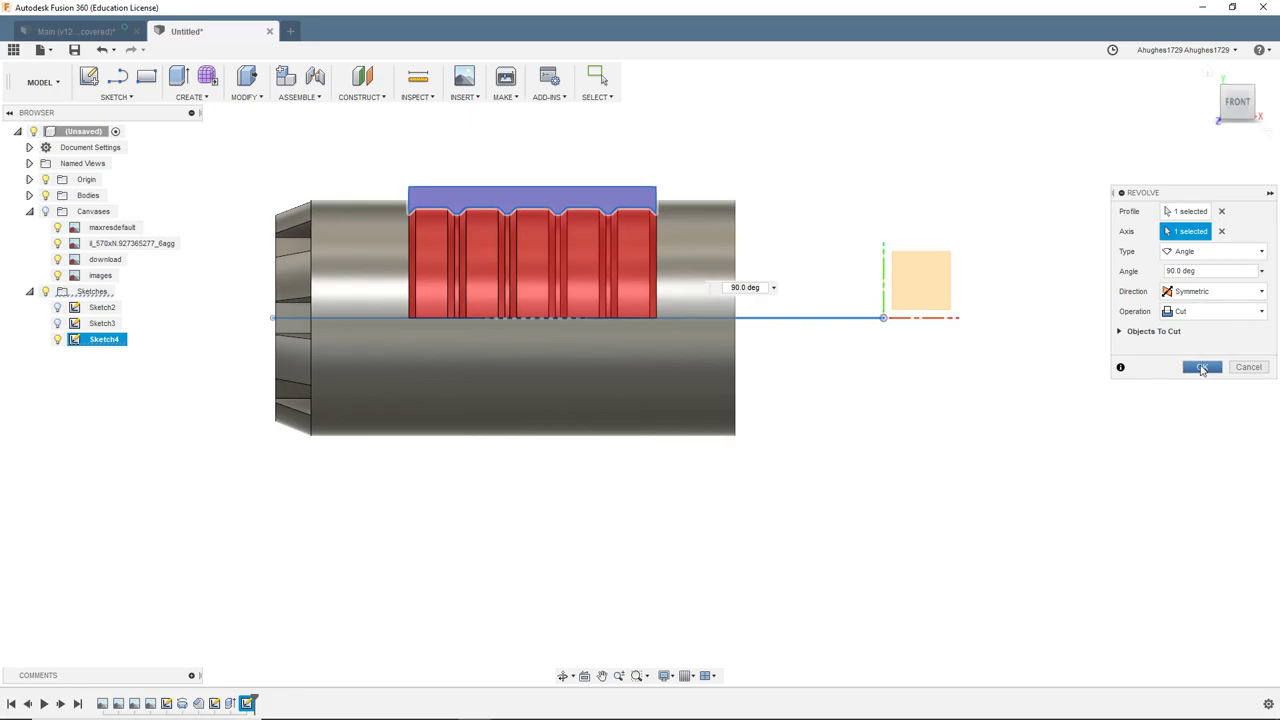
click(1200, 368)
scroll(537, 182, down, 2)
middle_drag(537, 182, 603, 262)
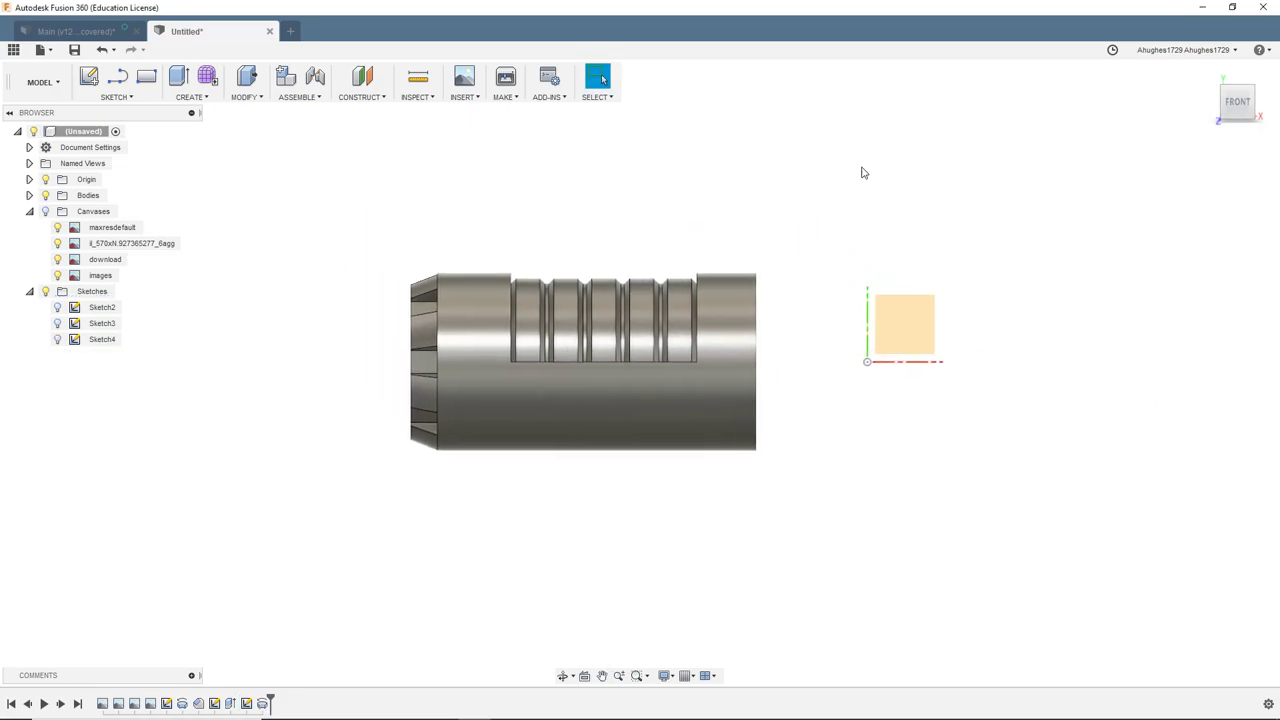
Show the reference canvases and compare the ring cut with the side-view image by repeatedly hiding and showing the bodies
click(45, 211)
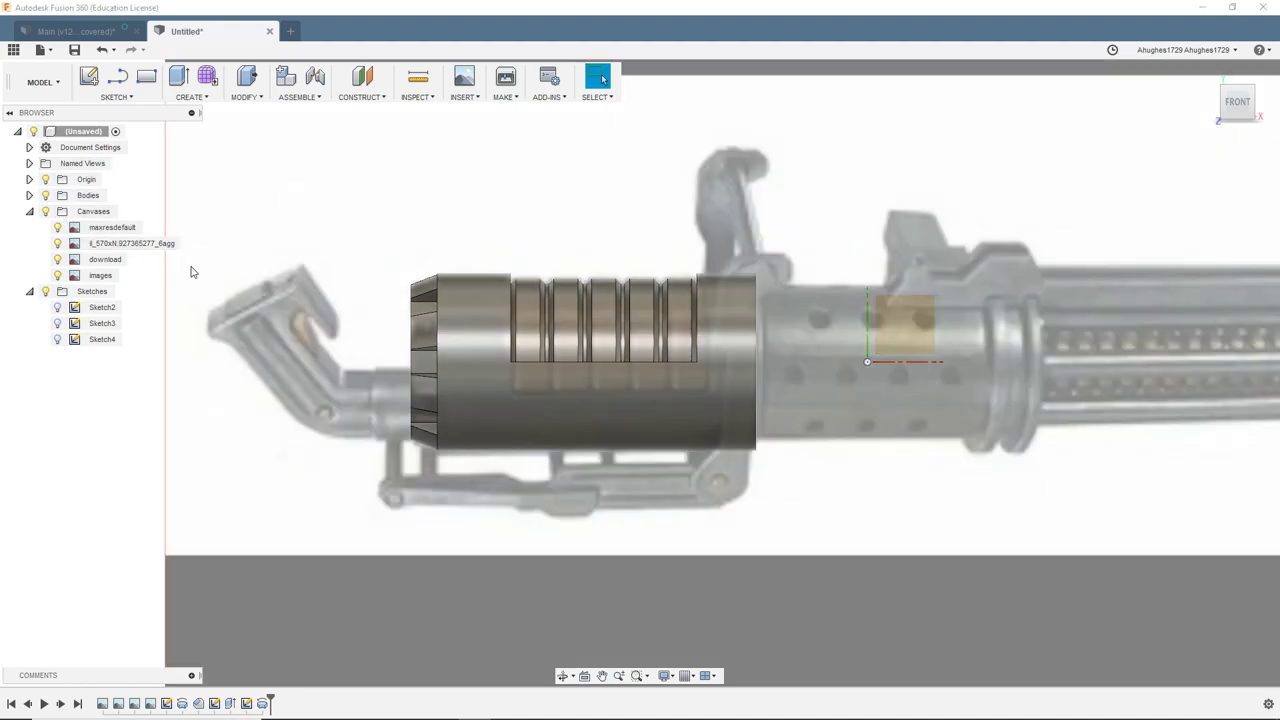
click(45, 196)
click(43, 199)
click(43, 199)
click(44, 198)
click(46, 196)
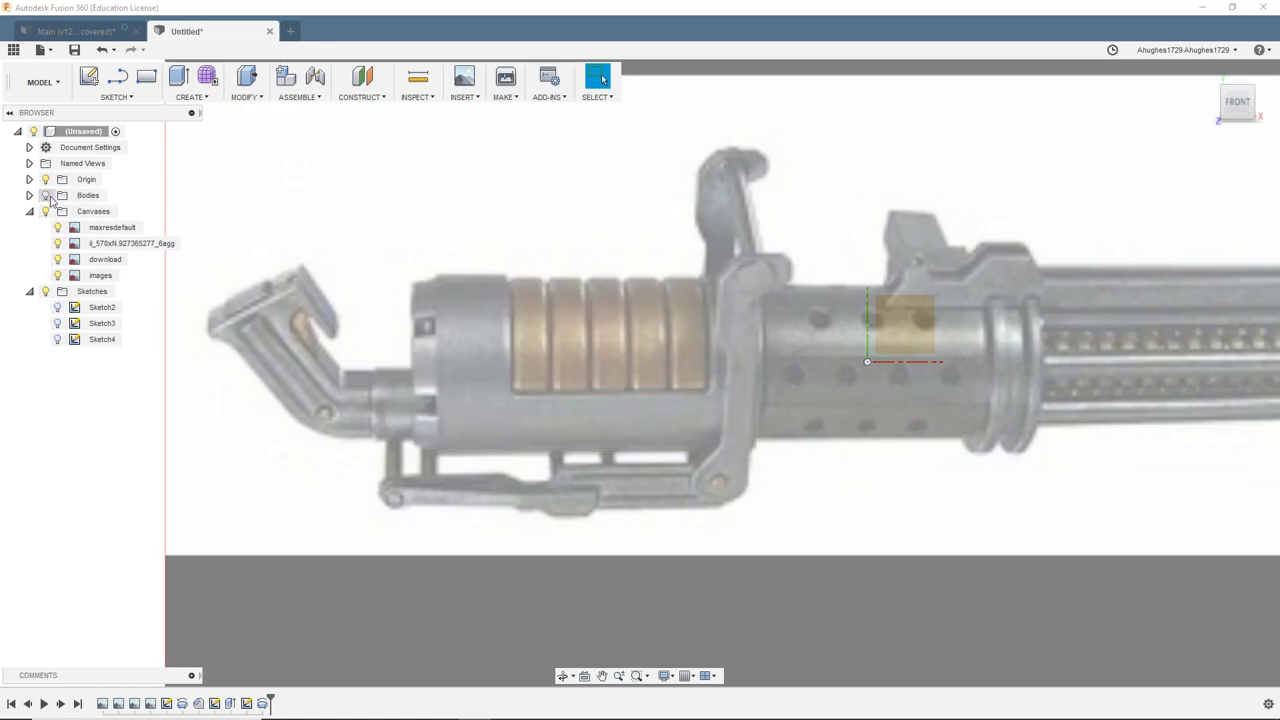
click(46, 196)
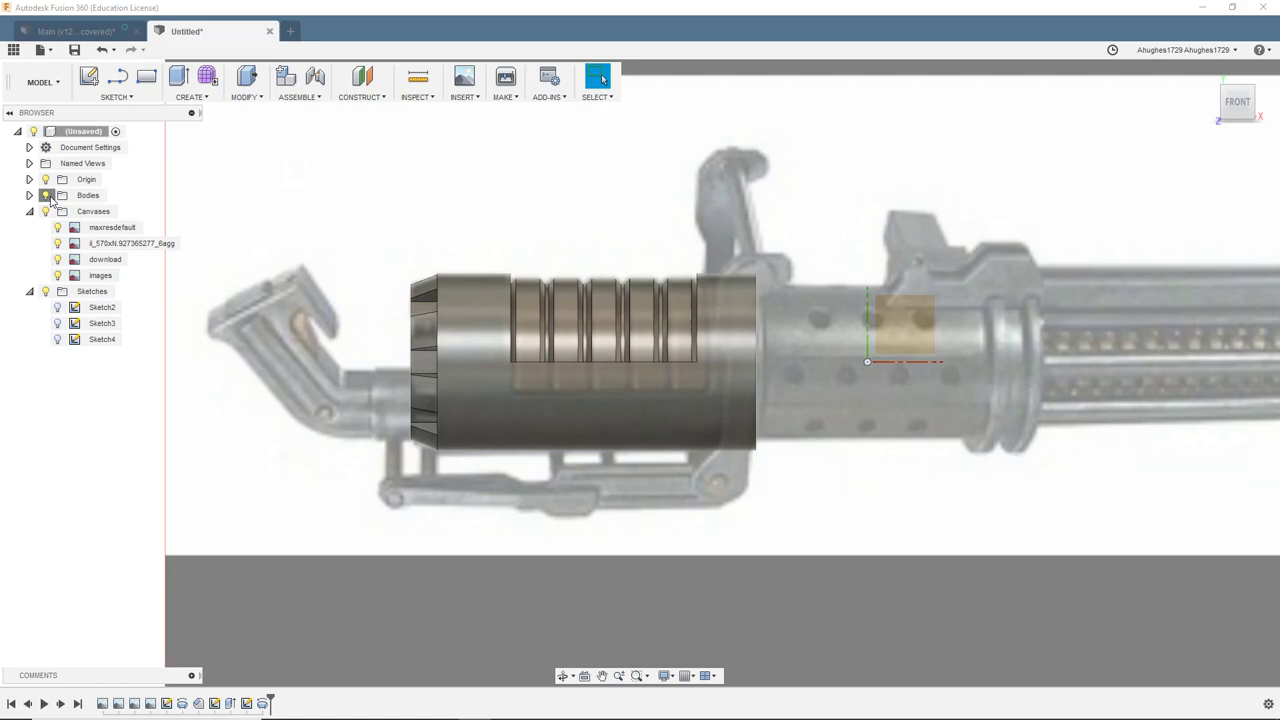
click(46, 196)
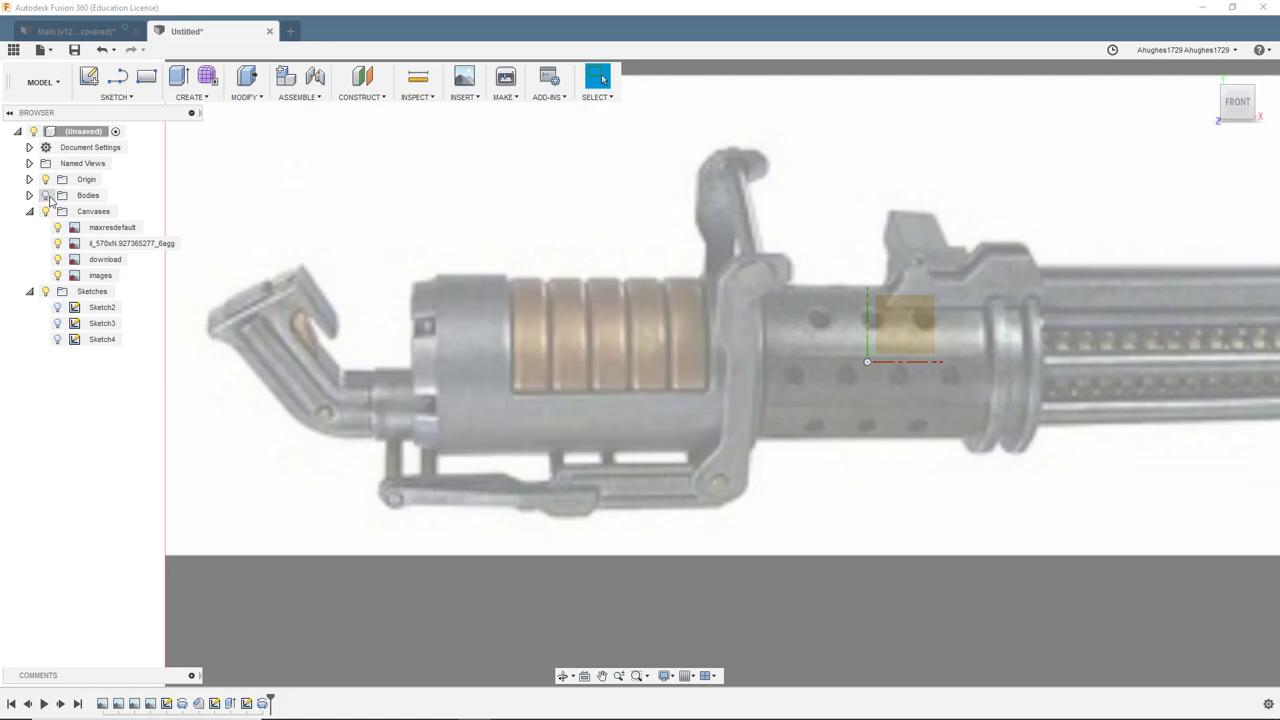
click(46, 196)
click(46, 196)
click(46, 196)
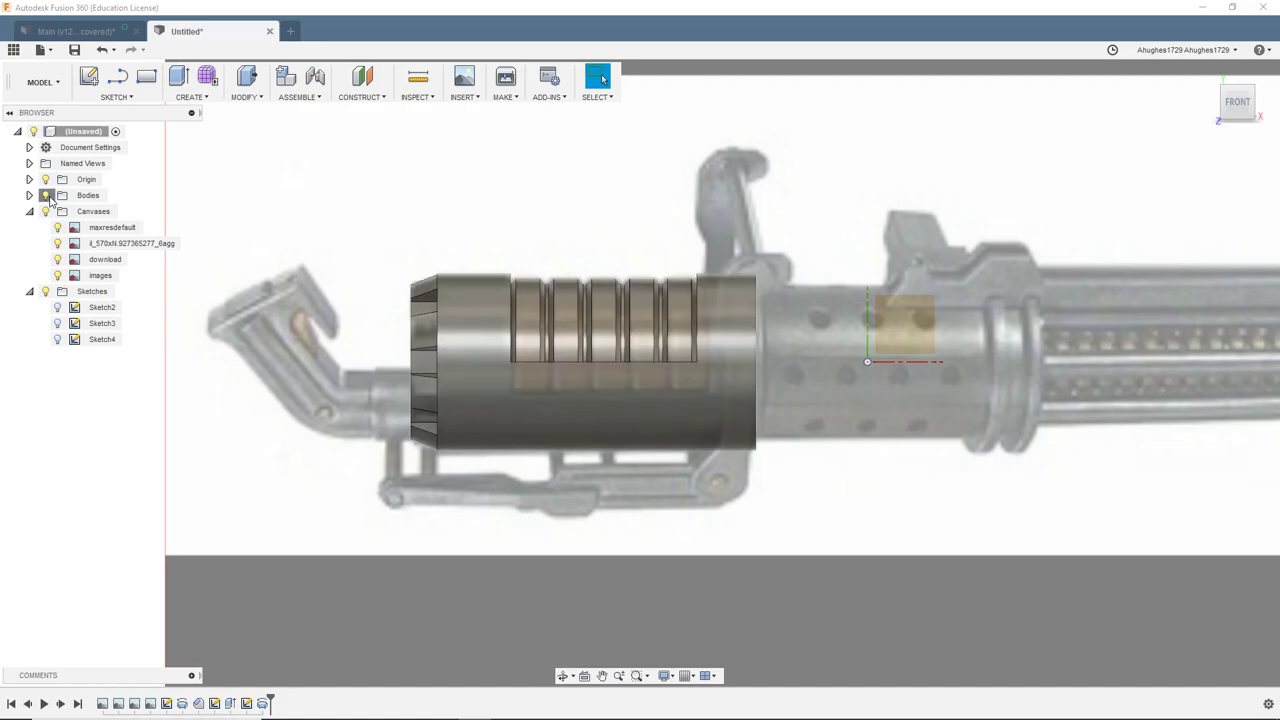
click(46, 196)
click(46, 196)
Examine the other reference images and the side view, with and without the bodies, for the shape of the ringed rear housing
scroll(323, 318, down, 3)
middle_drag(623, 240, 337, 320)
scroll(337, 320, down, 2)
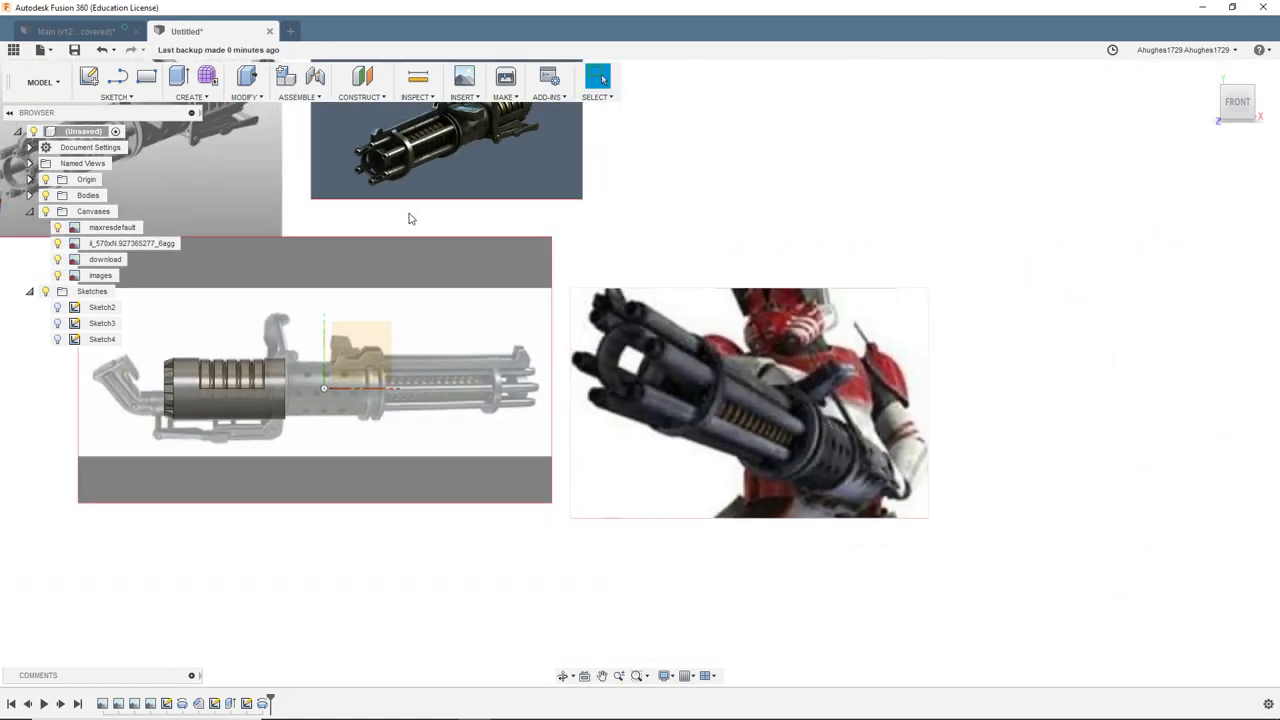
middle_drag(411, 217, 616, 330)
scroll(460, 228, up, 3)
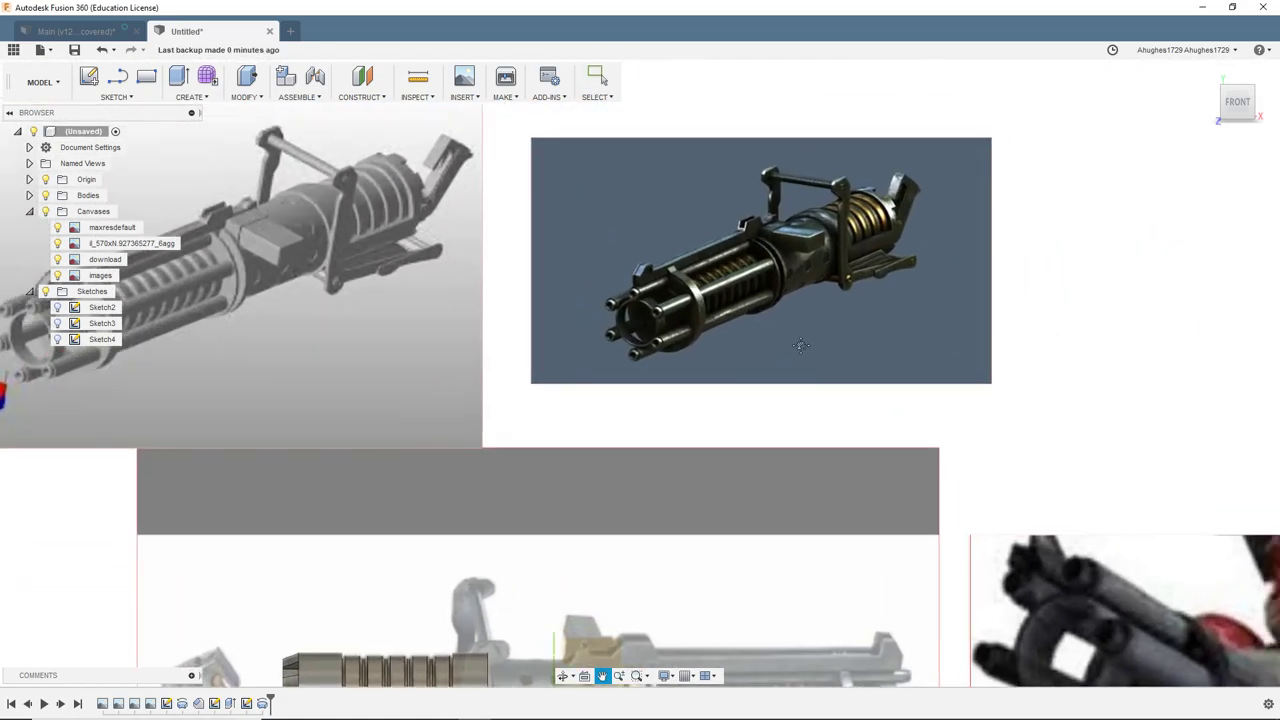
scroll(664, 272, up, 2)
middle_drag(334, 460, 486, 254)
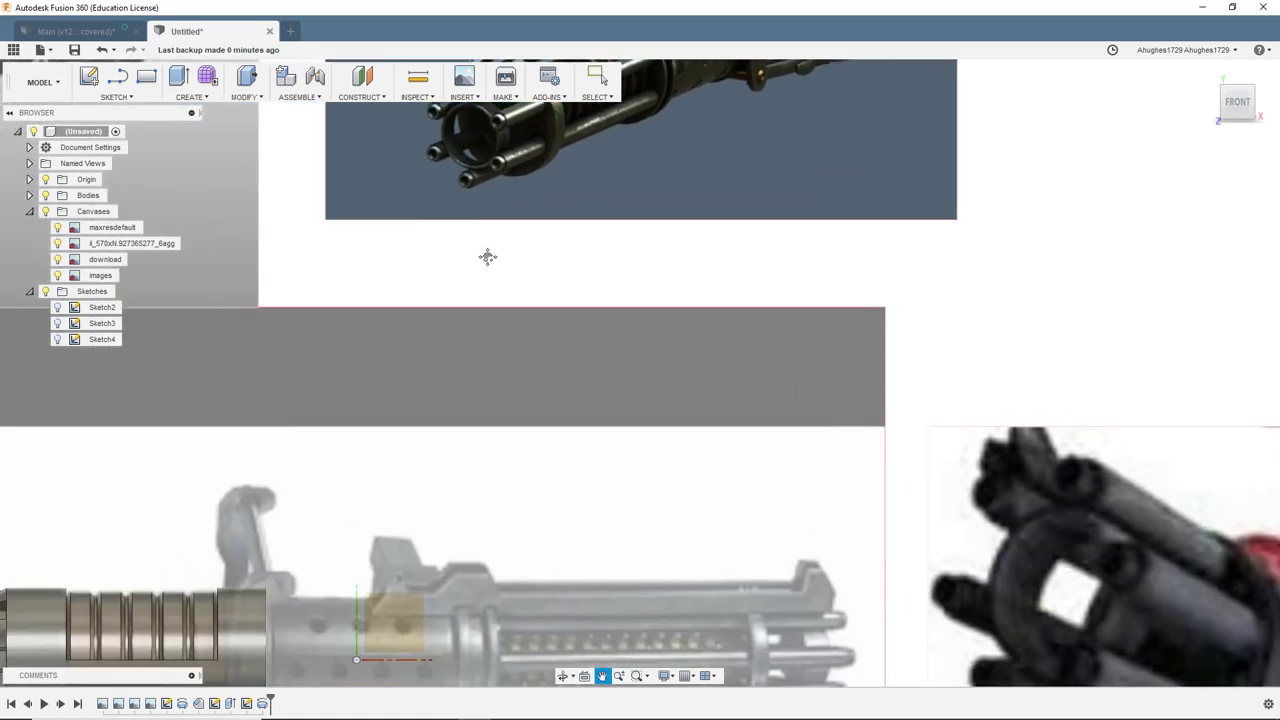
scroll(443, 334, up, 3)
middle_drag(293, 406, 357, 329)
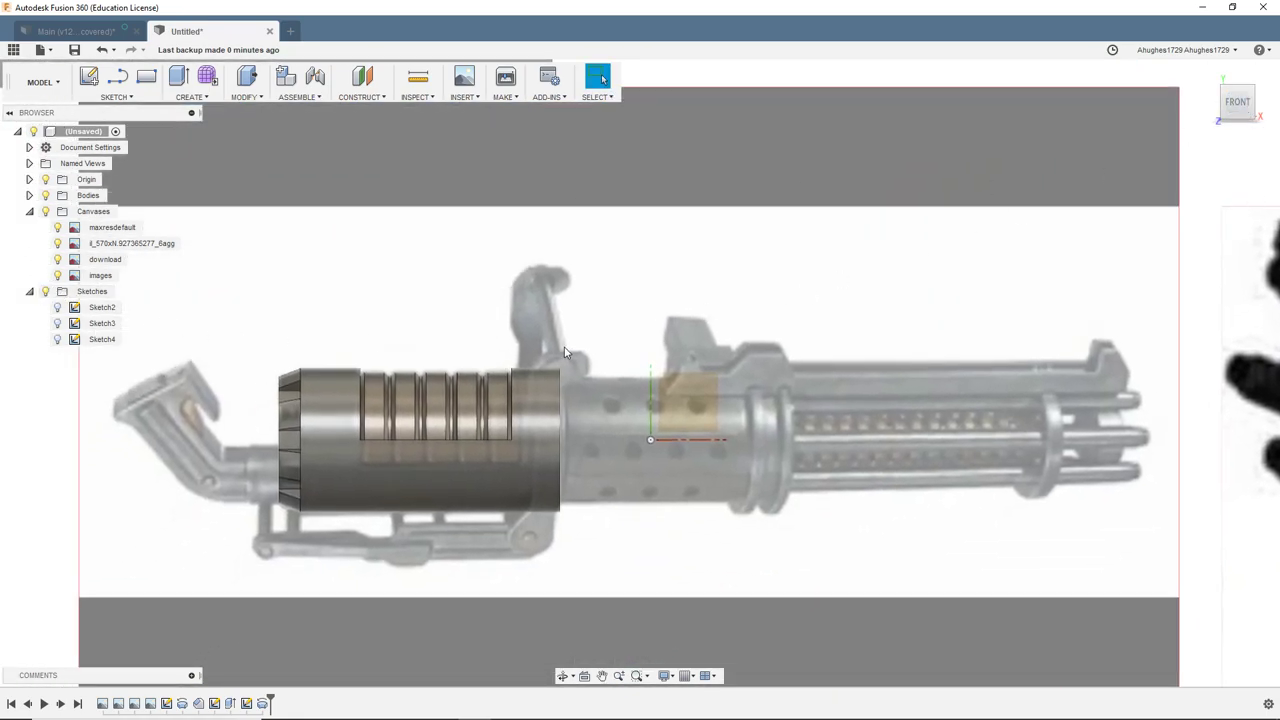
middle_drag(552, 331, 595, 290)
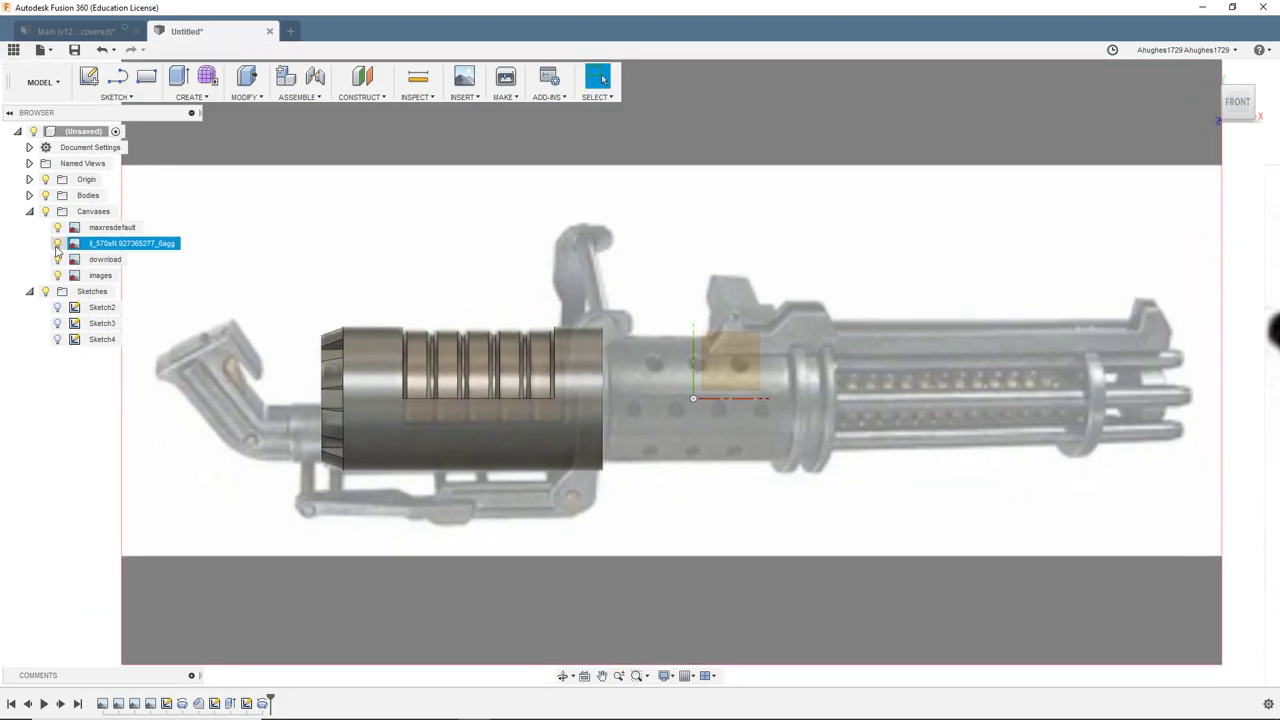
click(84, 279)
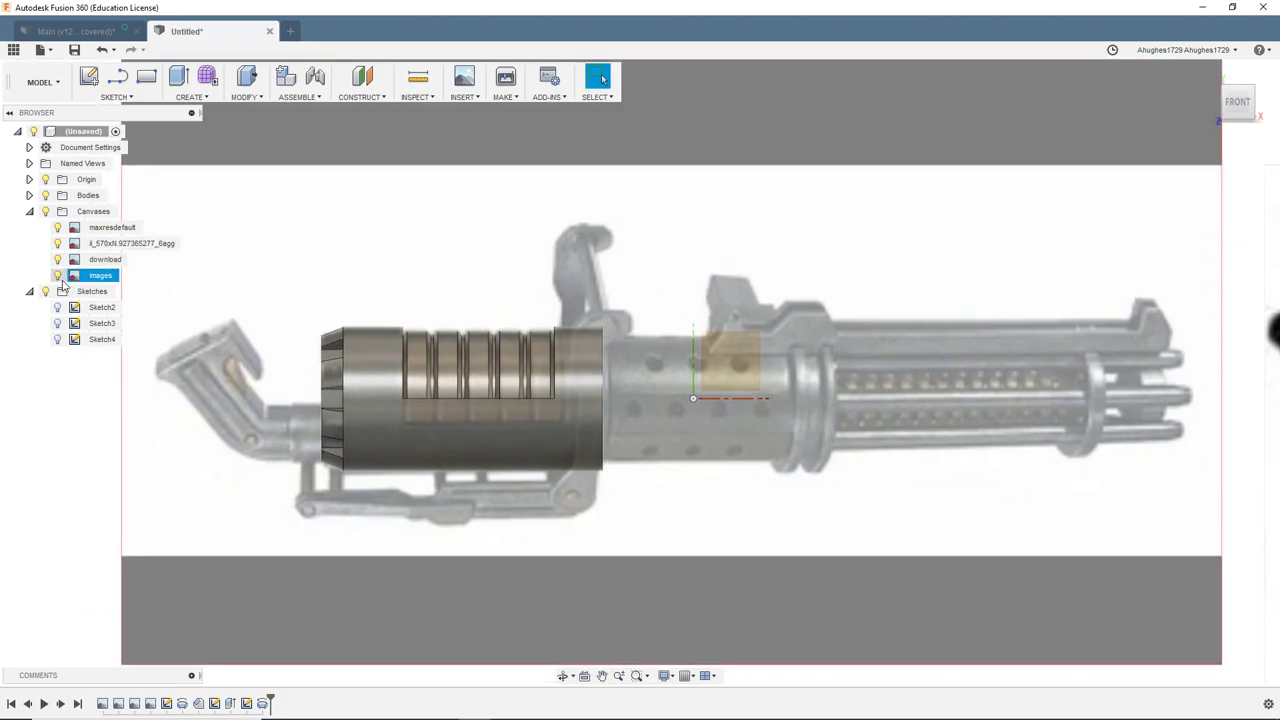
click(45, 196)
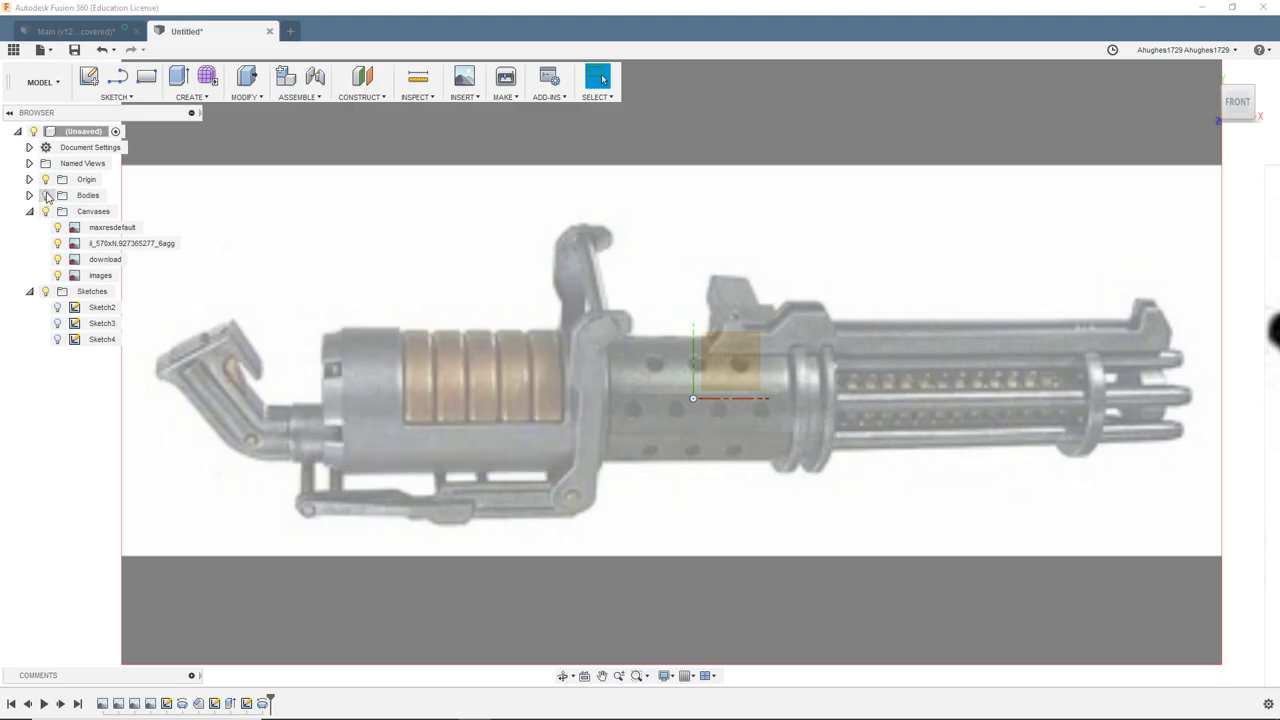
click(46, 195)
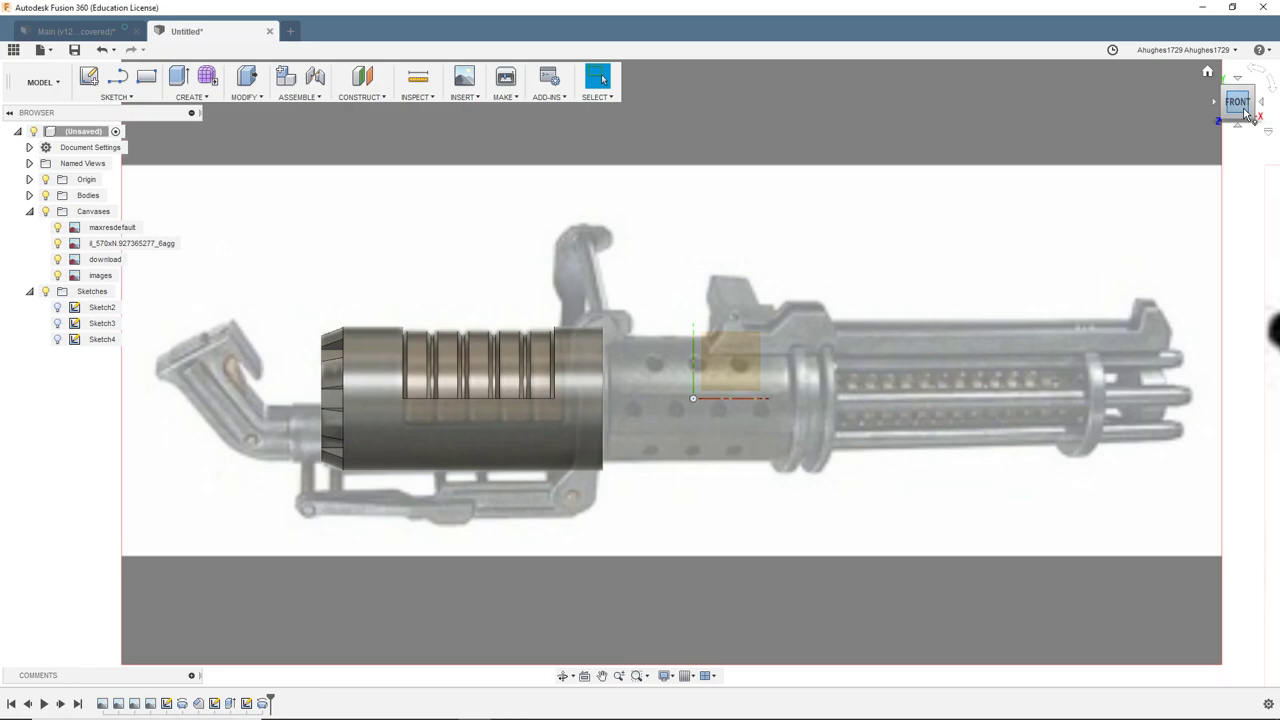
Hide the reference canvases and inspect the ring cut on the housing from angled, top and front views
drag(1243, 112, 1208, 130)
shift+middle_drag(560, 378, 545, 380)
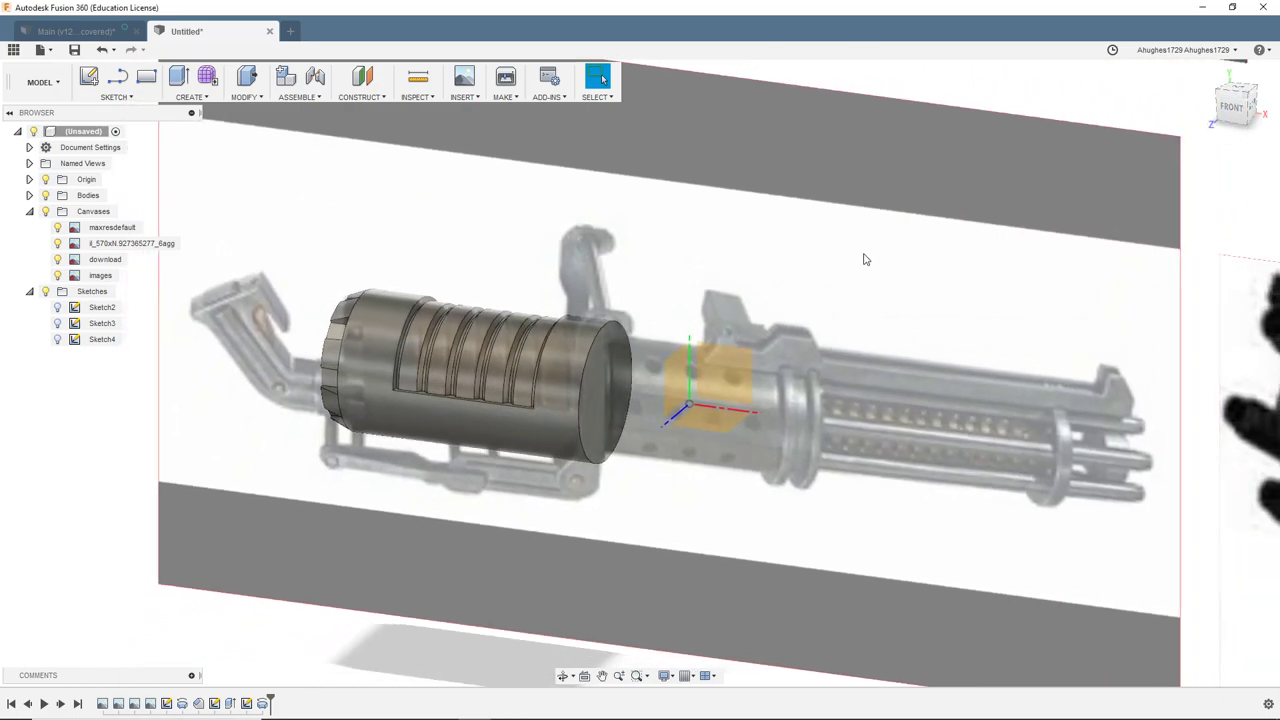
click(45, 211)
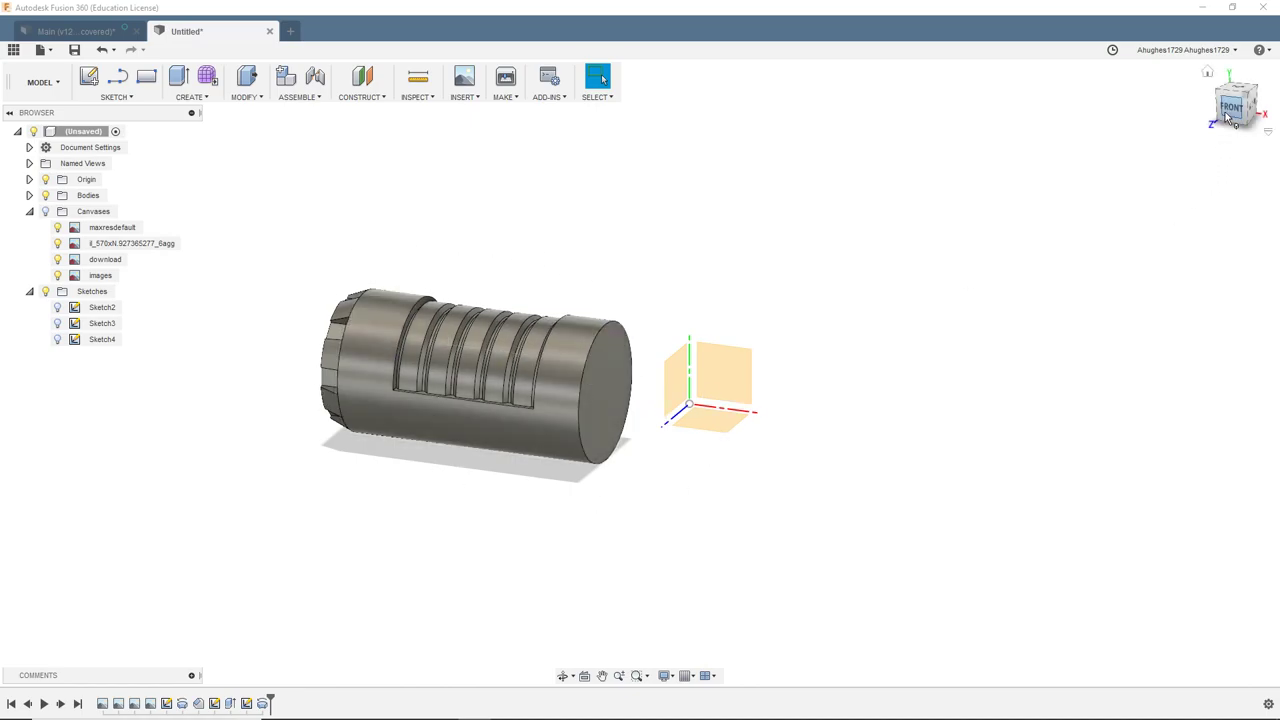
drag(1225, 112, 1165, 132)
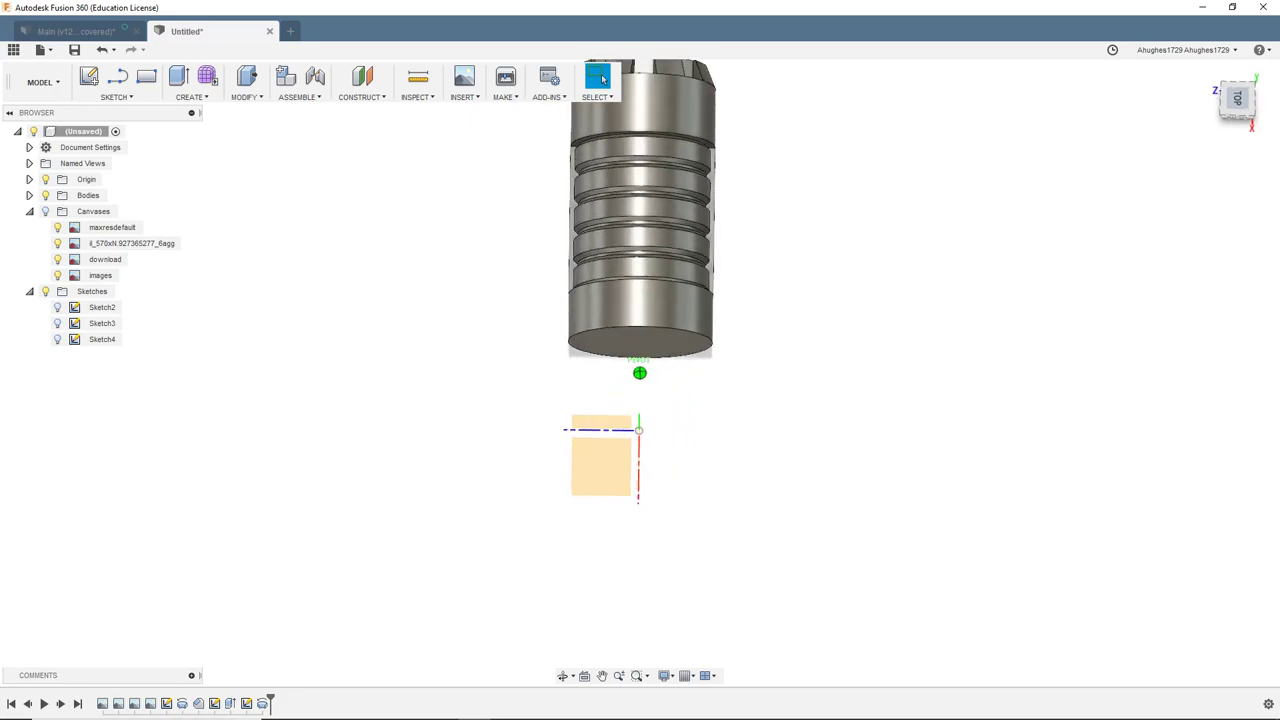
shift+middle_drag(640, 373, 755, 265)
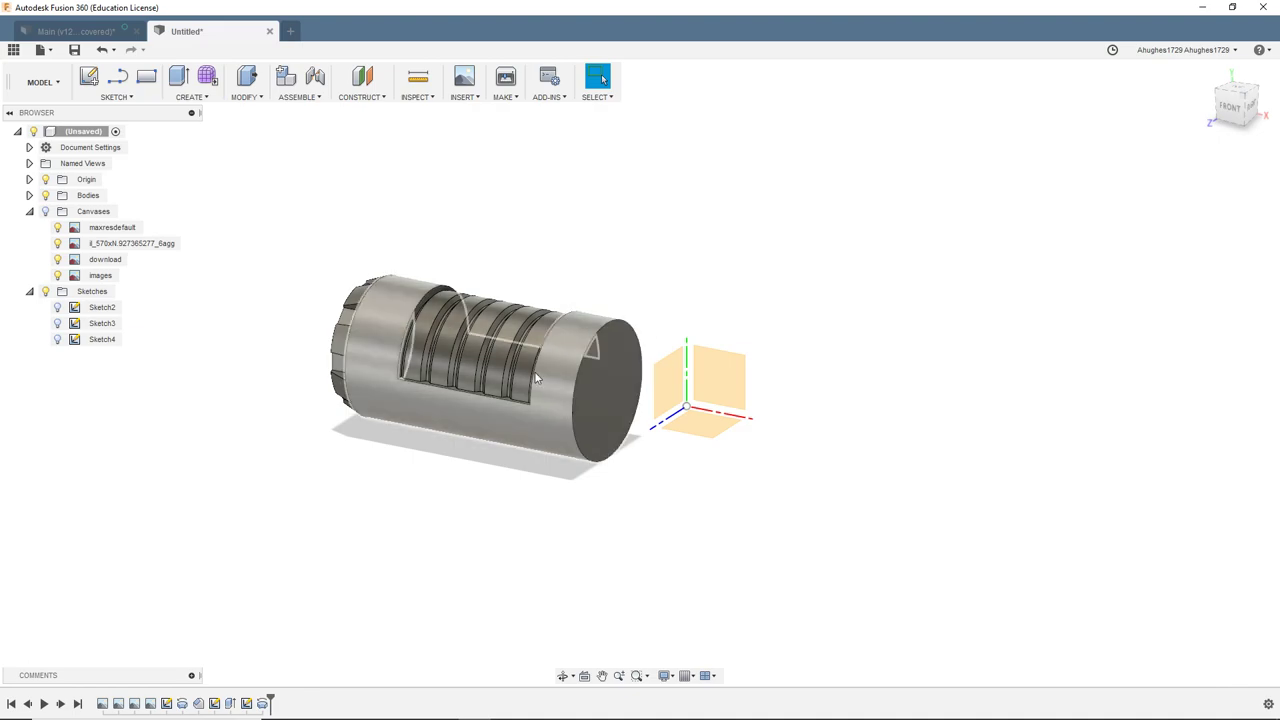
click(1238, 93)
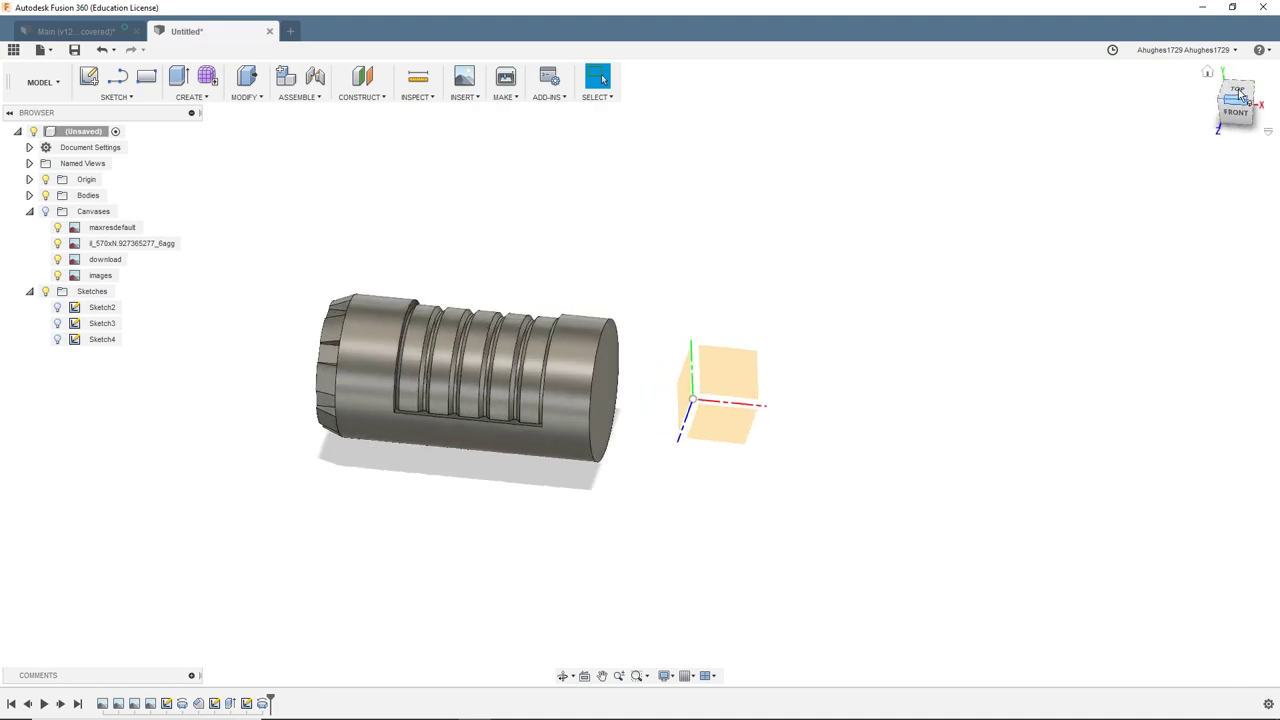
click(1240, 92)
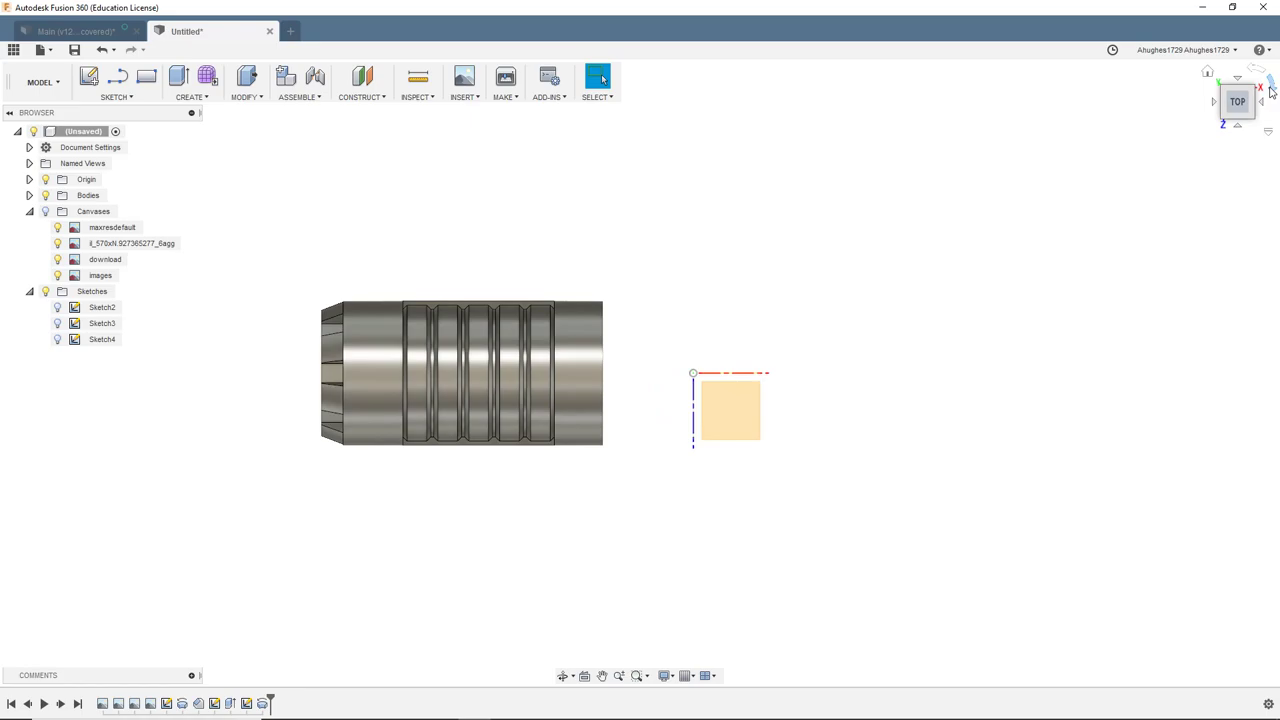
click(1271, 89)
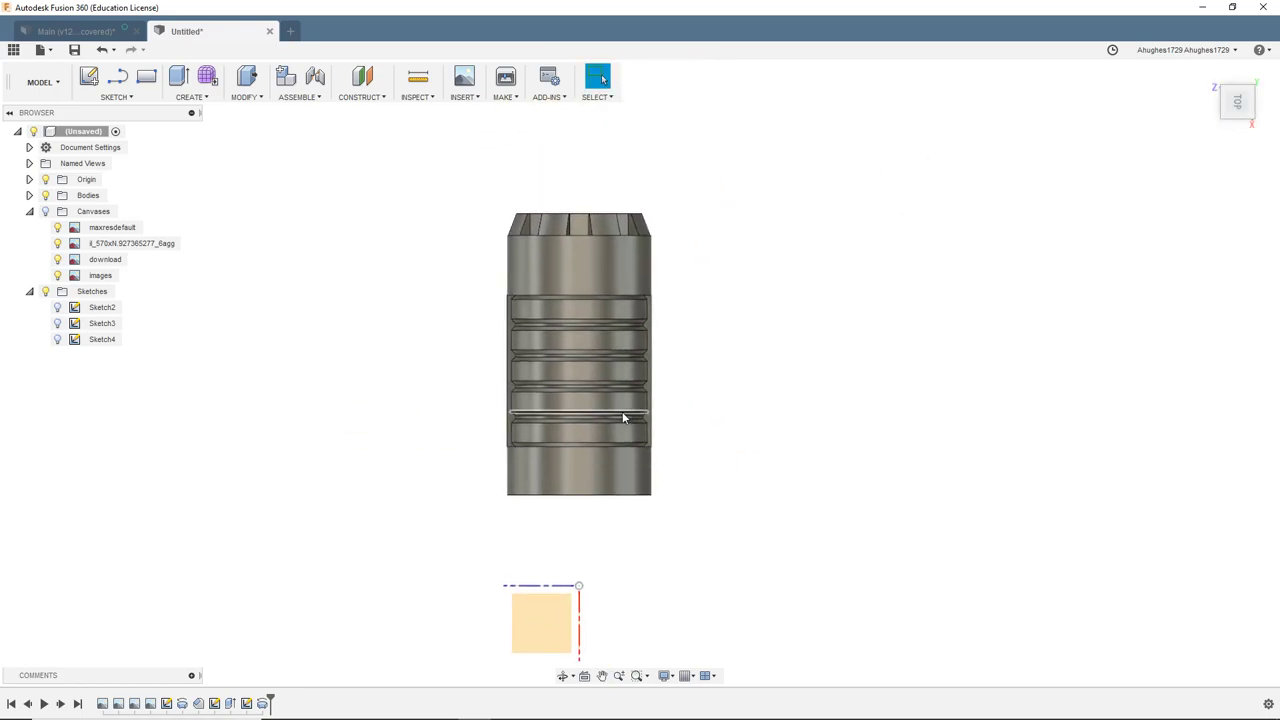
click(1246, 104)
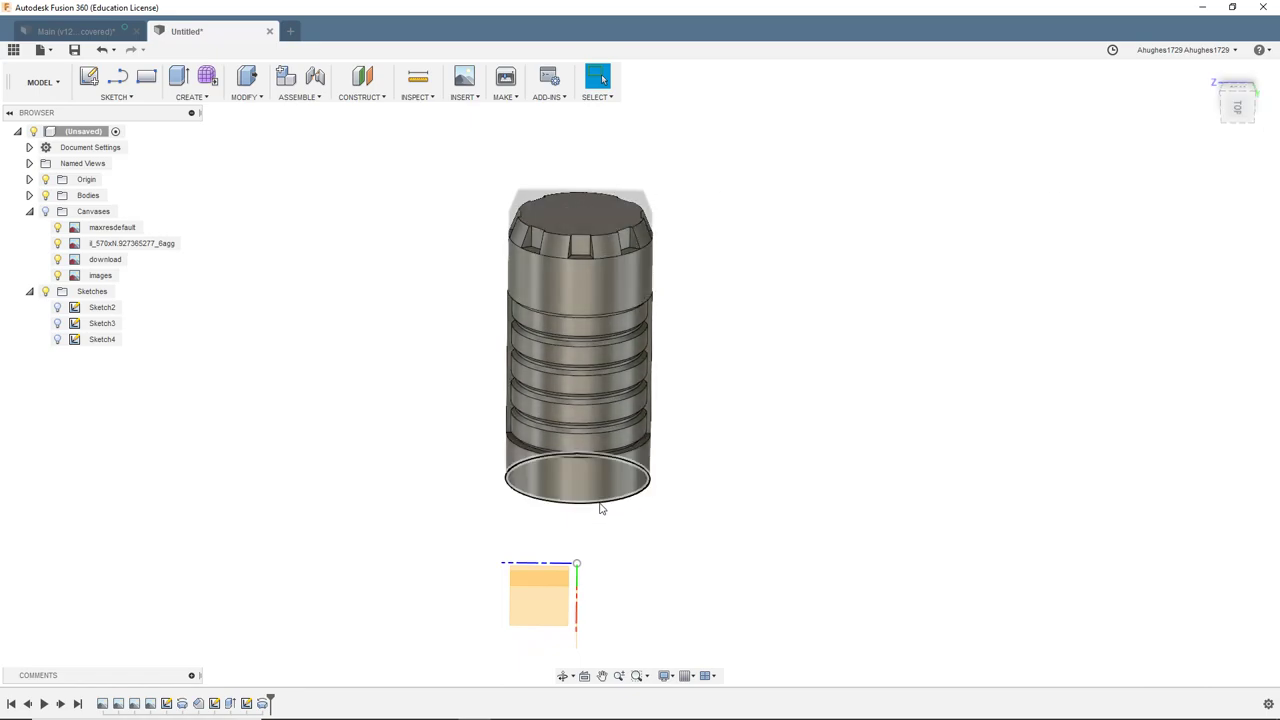
mouse_move(1240, 108)
mouse_down()
mouse_move(1263, 87)
mouse_move(1234, 100)
mouse_move(1240, 110)
mouse_move(1245, 88)
mouse_move(1240, 118)
mouse_up()
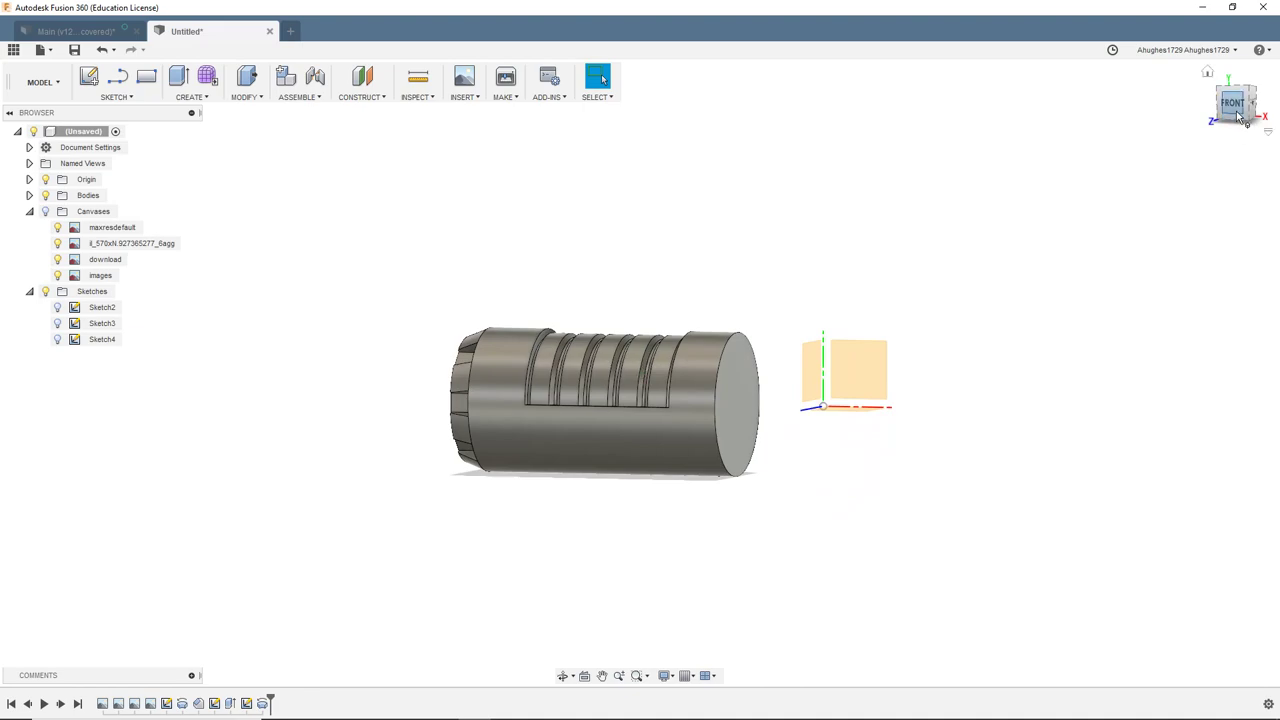
click(1240, 116)
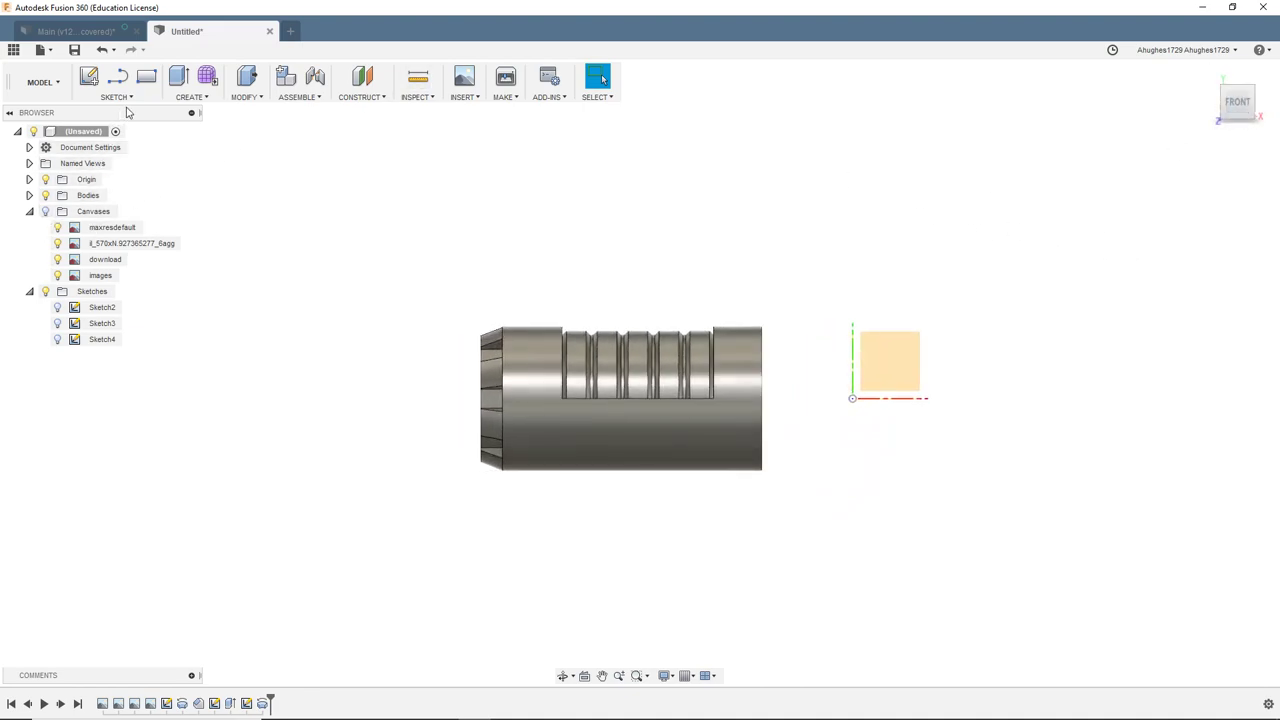
Shell the rear housing inward from its flat, unbevelled end face with an inside thickness of 0.50 in
click(245, 98)
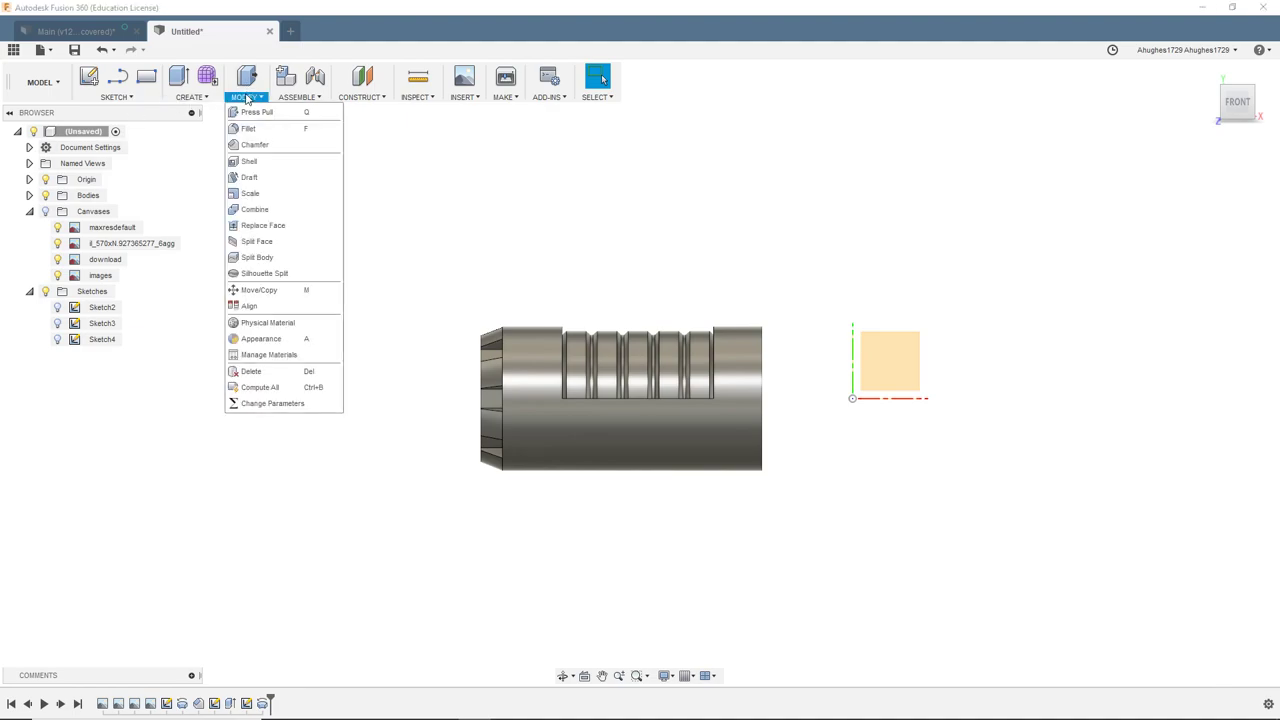
click(249, 164)
click(250, 98)
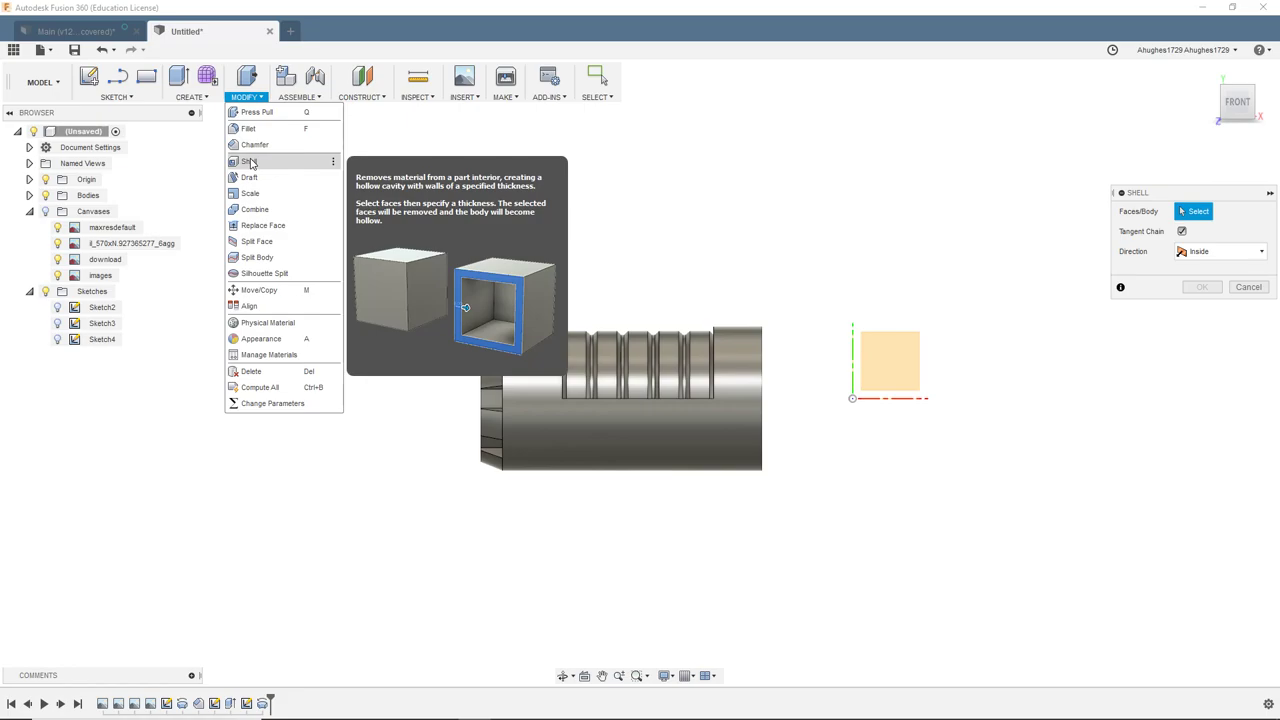
click(250, 162)
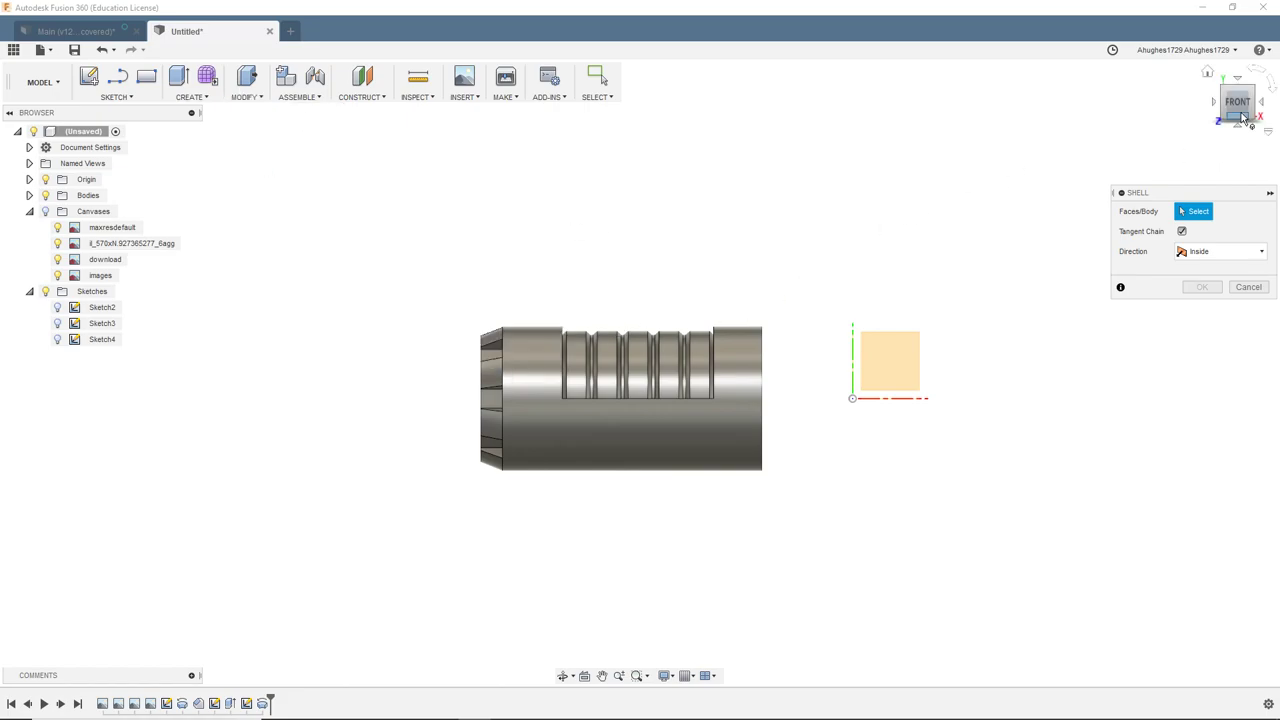
click(1207, 71)
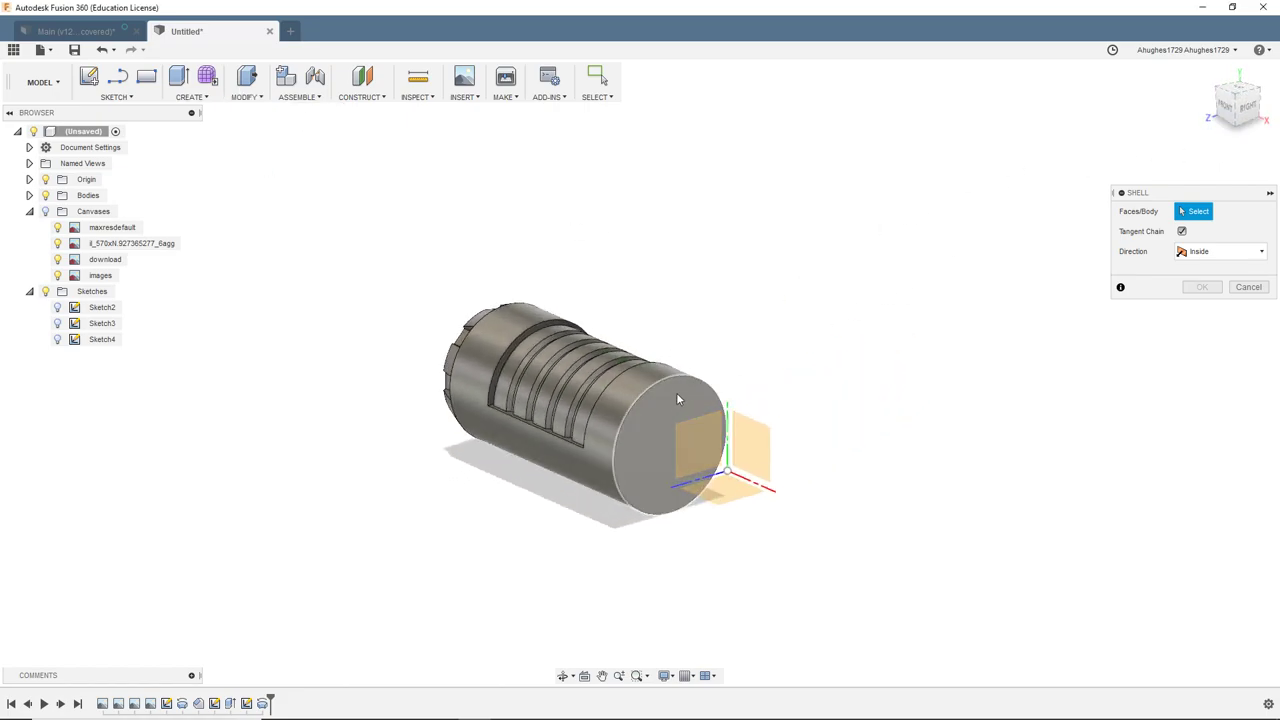
click(640, 453)
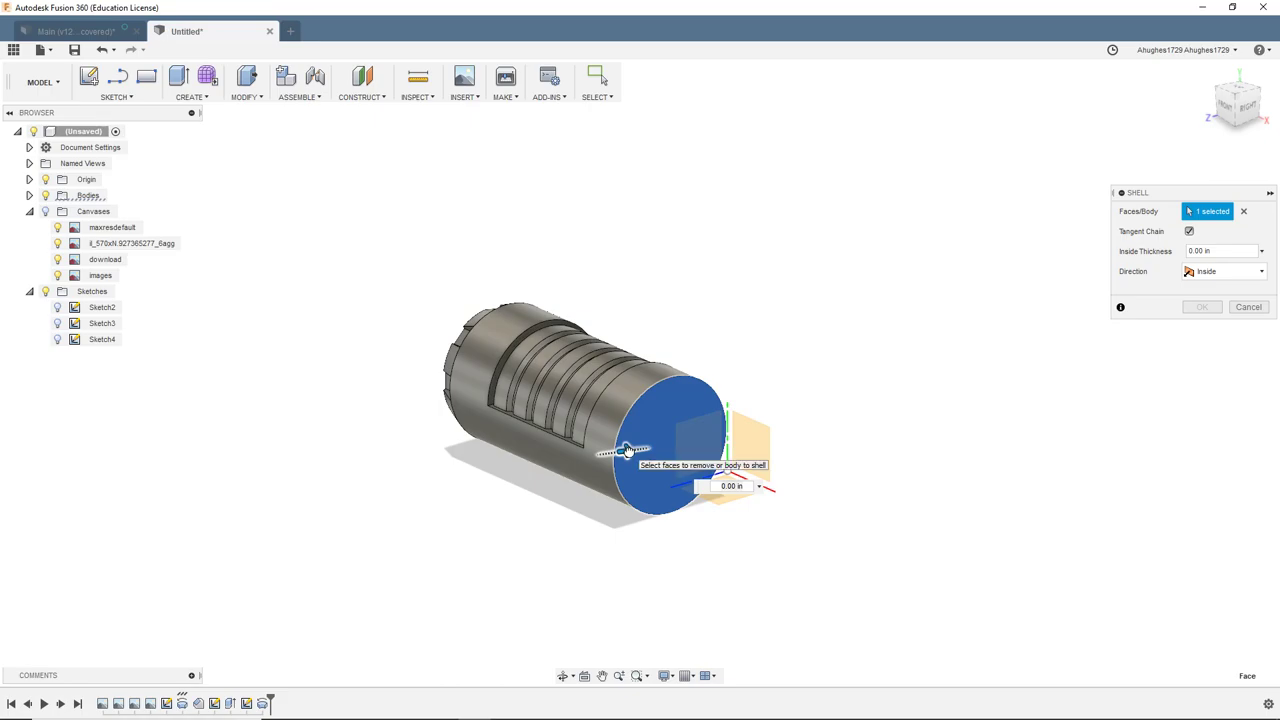
drag(628, 452, 633, 449)
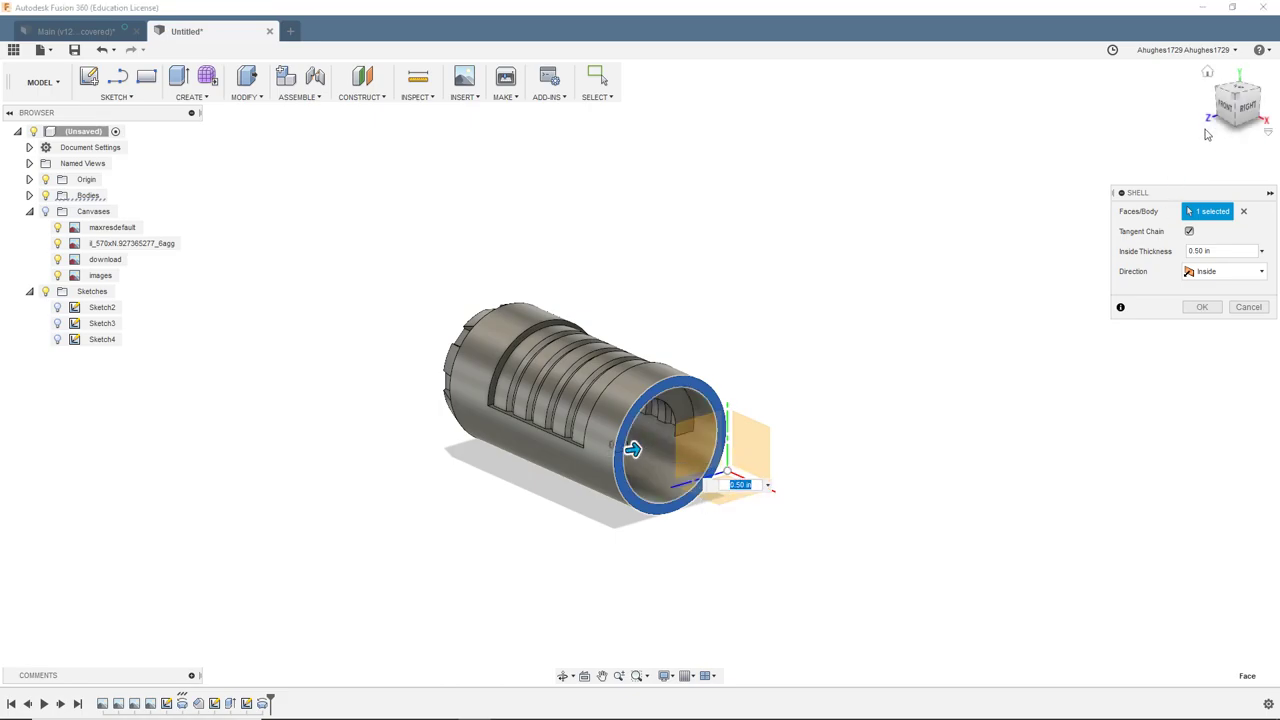
Hide the origin, check the hollow preview from the open end, and set the shell's inside thickness to 0.25 in
click(1248, 107)
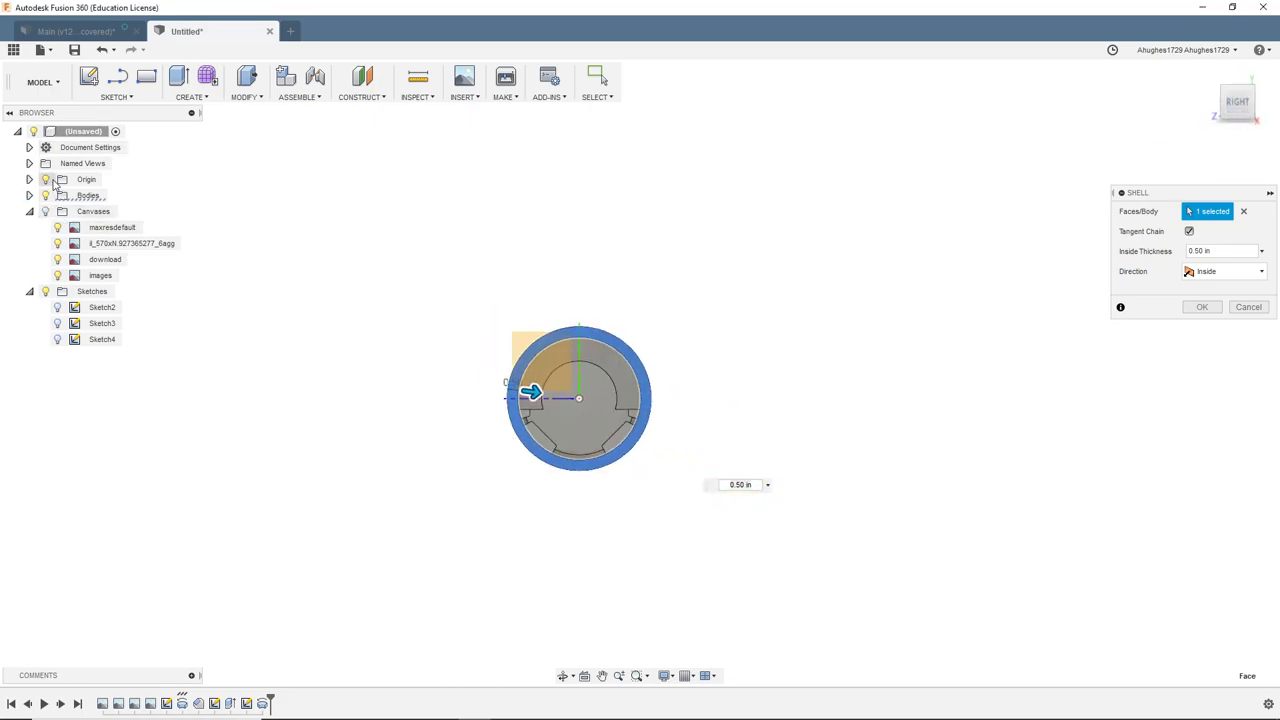
scroll(622, 384, up, 5)
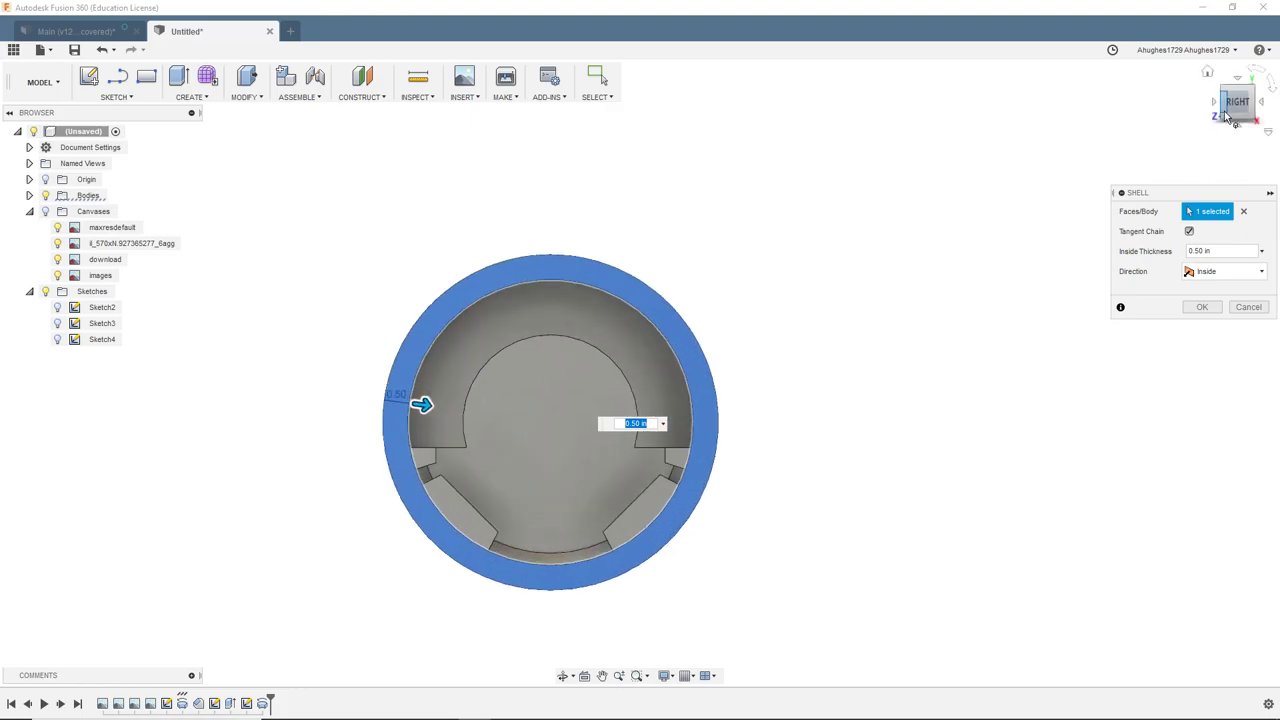
mouse_move(1218, 112)
mouse_down()
mouse_move(1252, 101)
mouse_move(1232, 113)
mouse_move(1255, 120)
mouse_move(1243, 118)
mouse_up()
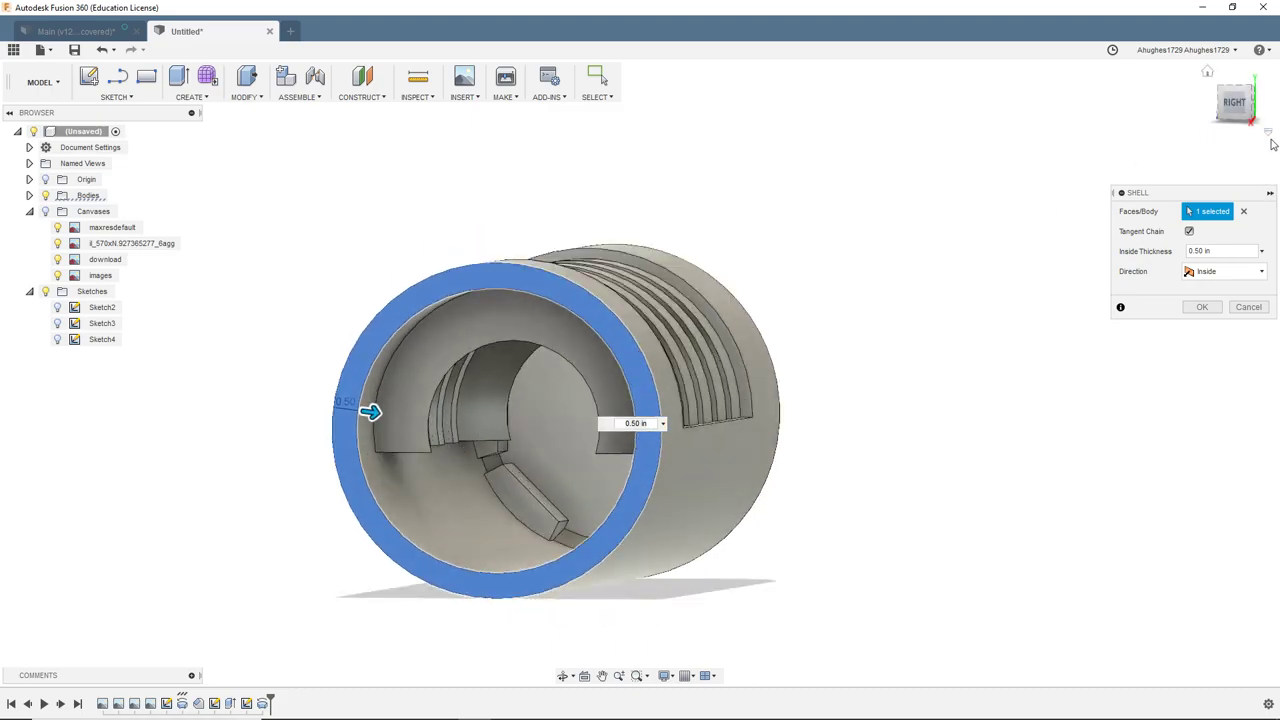
mouse_move(1230, 106)
mouse_down()
mouse_move(1247, 108)
mouse_move(1229, 108)
mouse_up()
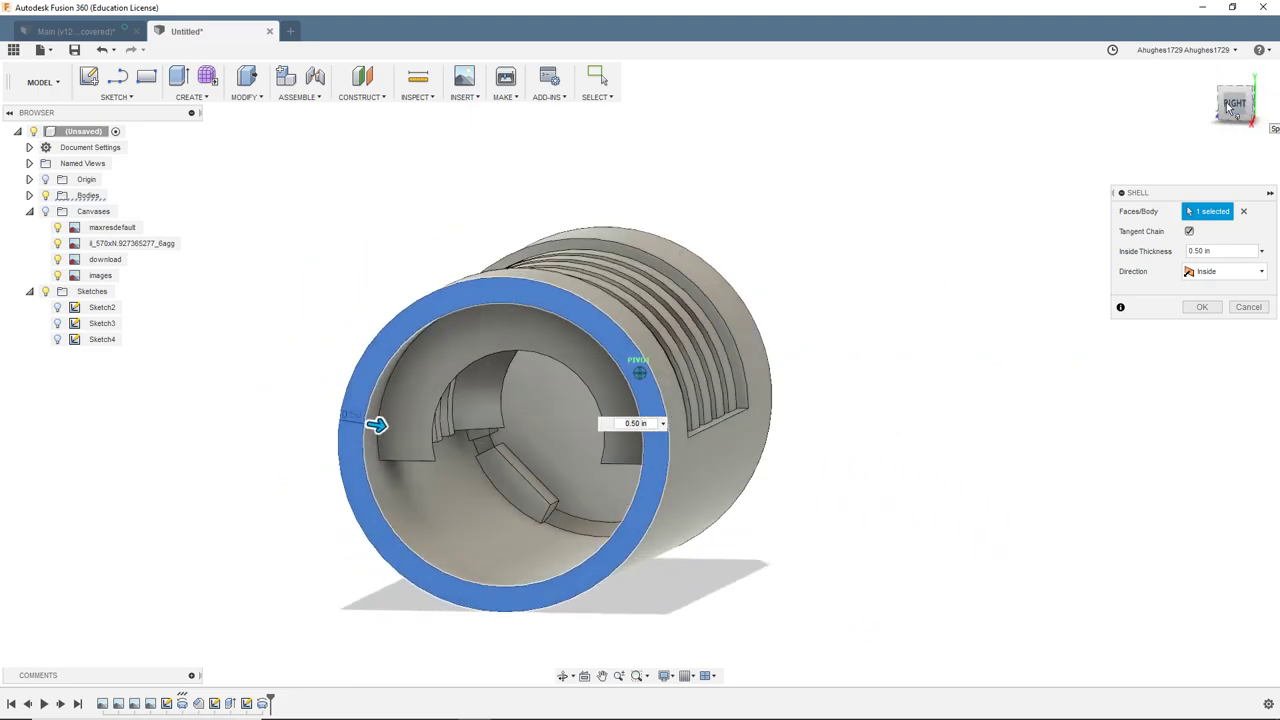
click(1234, 107)
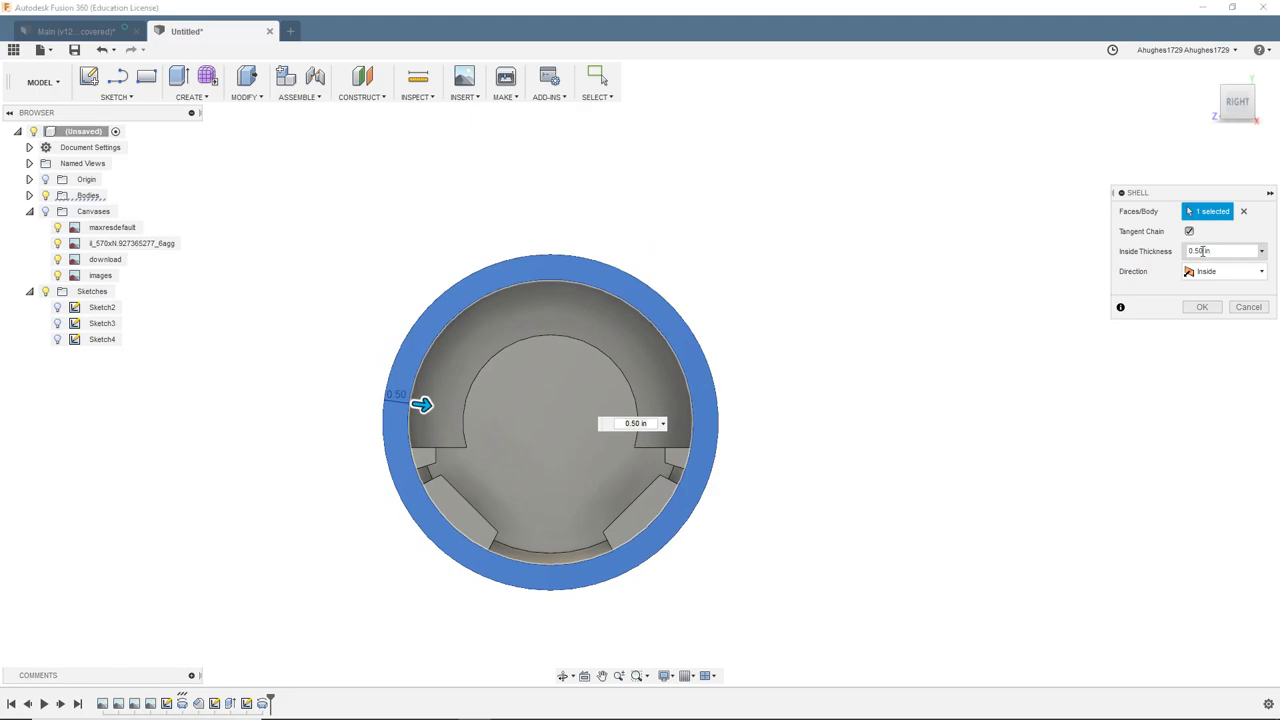
double_click(1197, 252)
text(0.25)
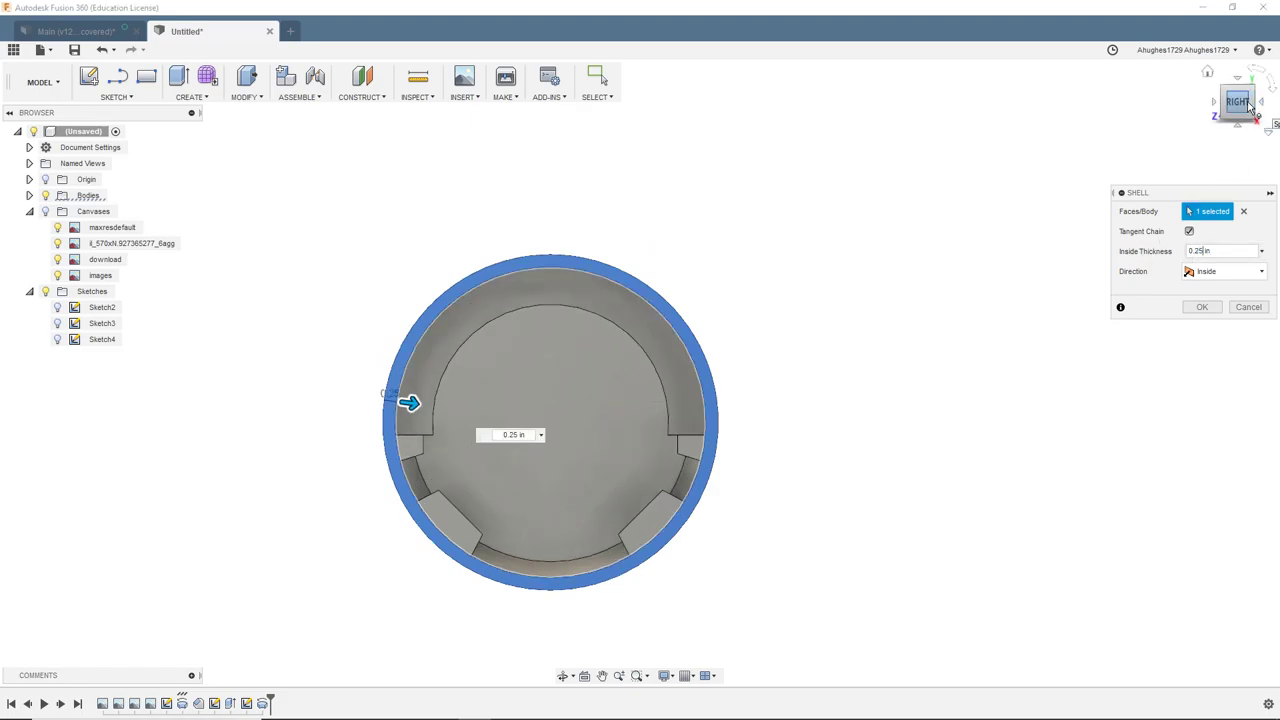
Inspect the previewed interior walls behind the rings from several angles and complete the shell
mouse_move(1236, 105)
mouse_down()
mouse_move(1130, 118)
mouse_move(1236, 105)
mouse_move(1267, 127)
mouse_move(1238, 138)
mouse_move(1278, 113)
mouse_move(1237, 147)
mouse_up()
mouse_move(640, 373)
shift+middle_down()
mouse_move(622, 385)
mouse_move(630, 354)
shift+middle_up()
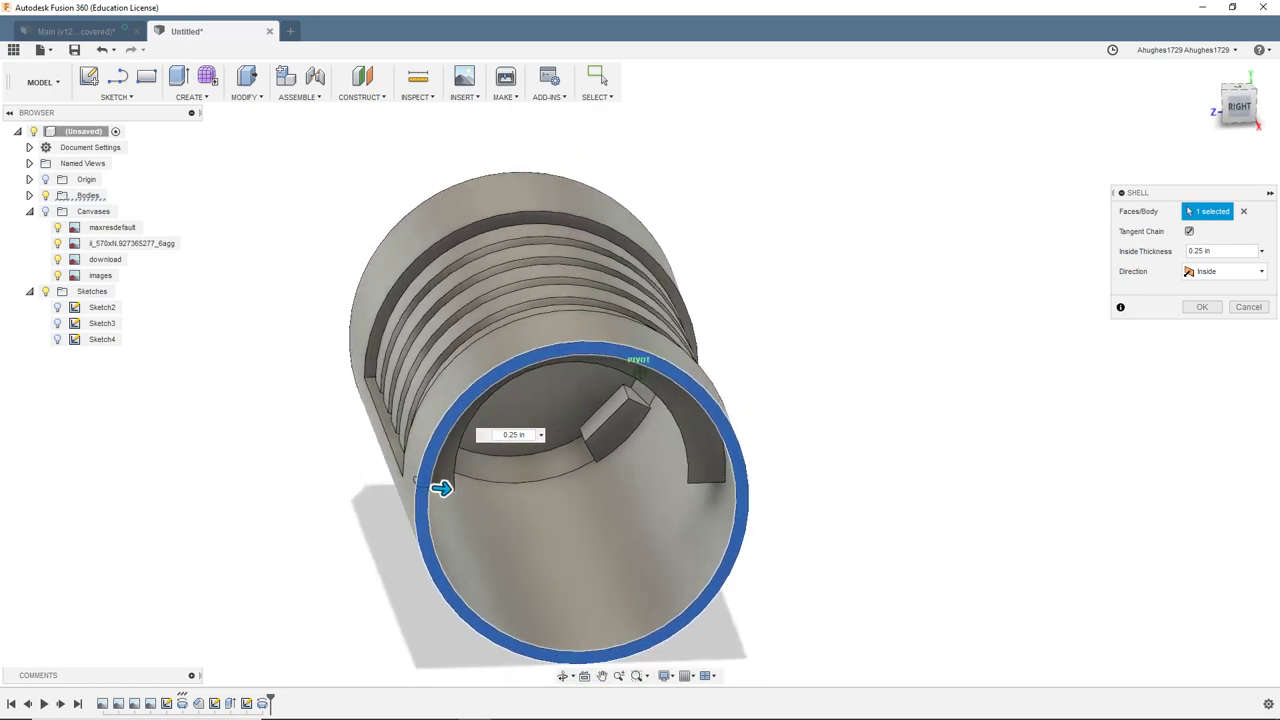
drag(1164, 98, 1163, 97)
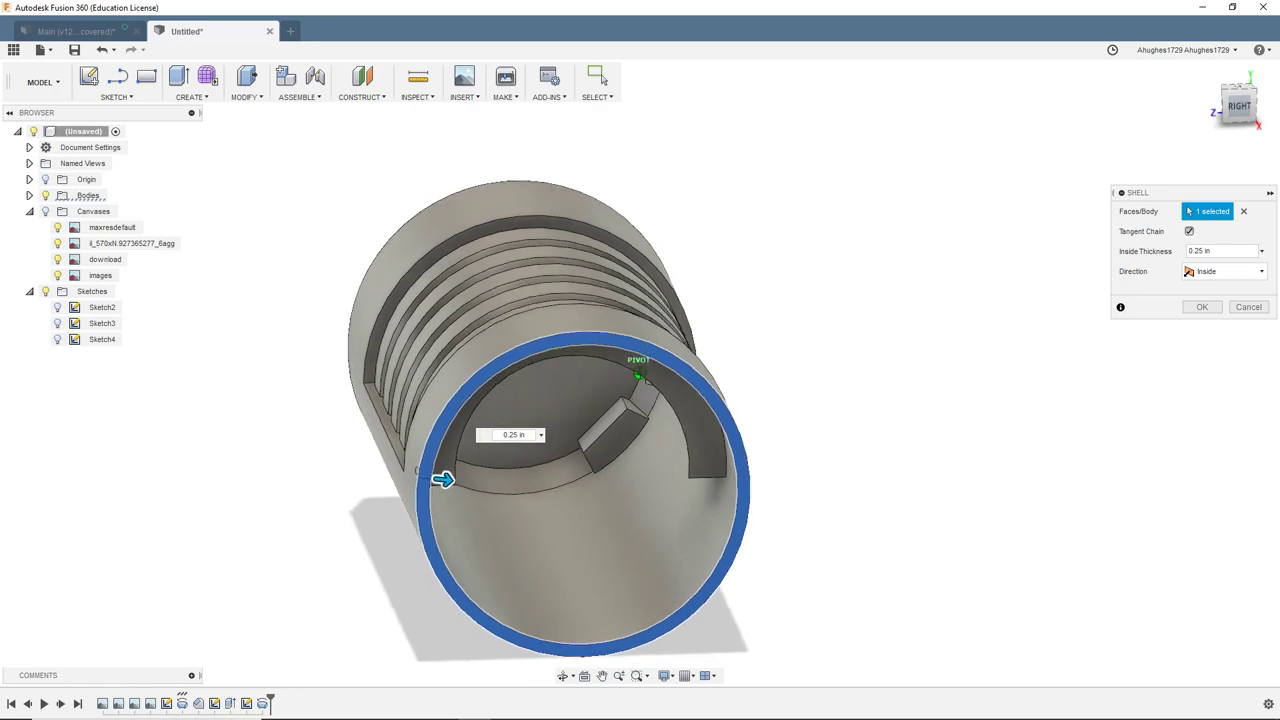
shift+middle_drag(638, 375, 760, 376)
mouse_move(840, 465)
shift+middle_down()
mouse_move(626, 449)
mouse_move(520, 462)
shift+middle_up()
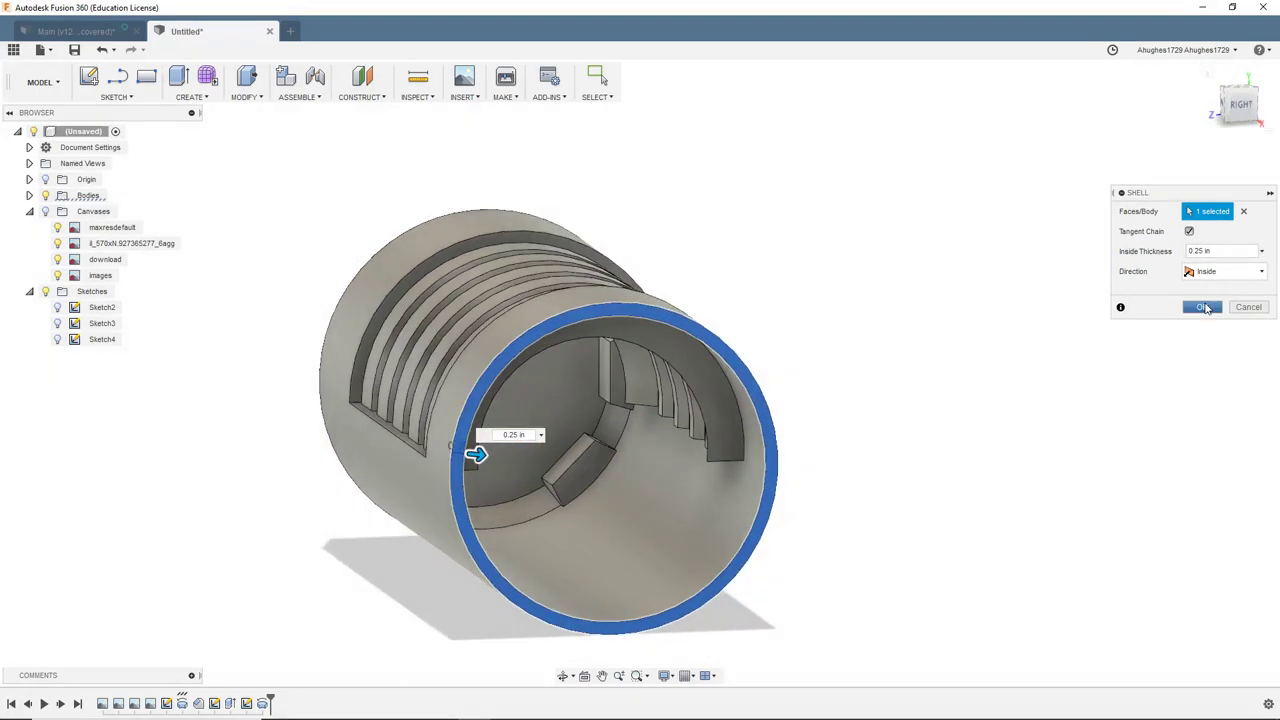
click(1206, 309)
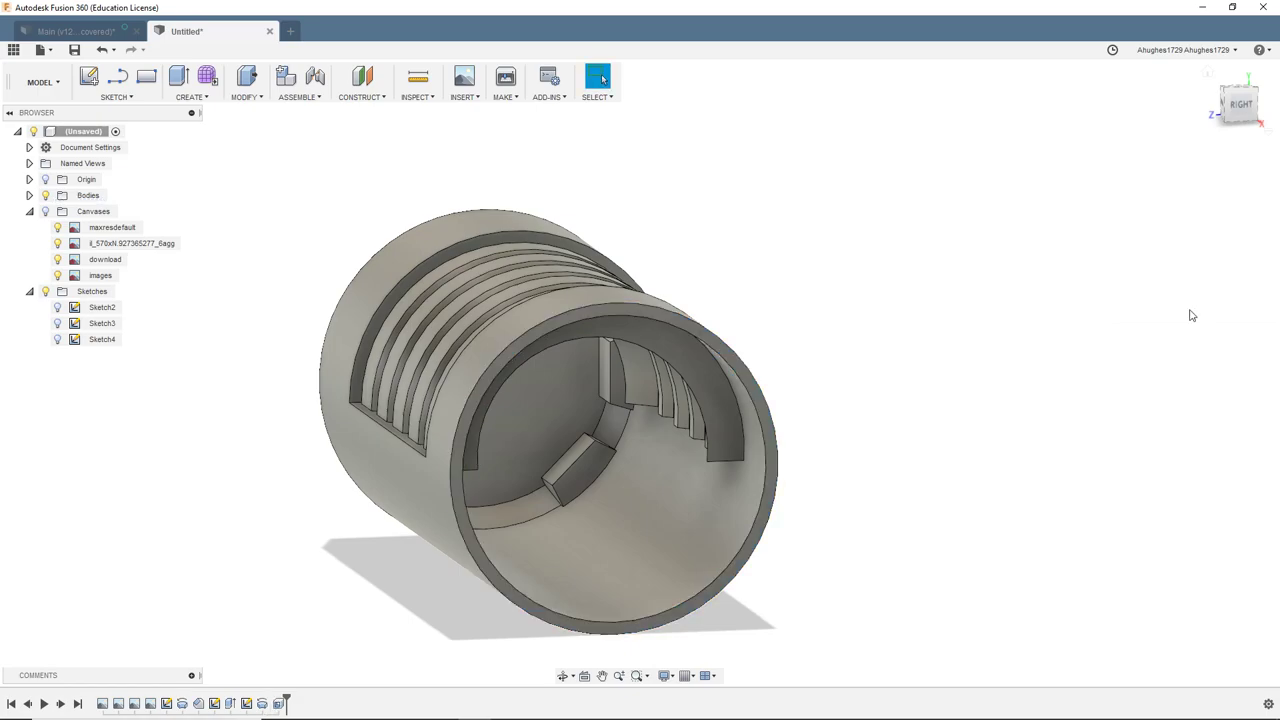
Compare the hollowed rear housing with the matching ringed housing in the full blaster design, and return to the new design
drag(1251, 106, 820, 125)
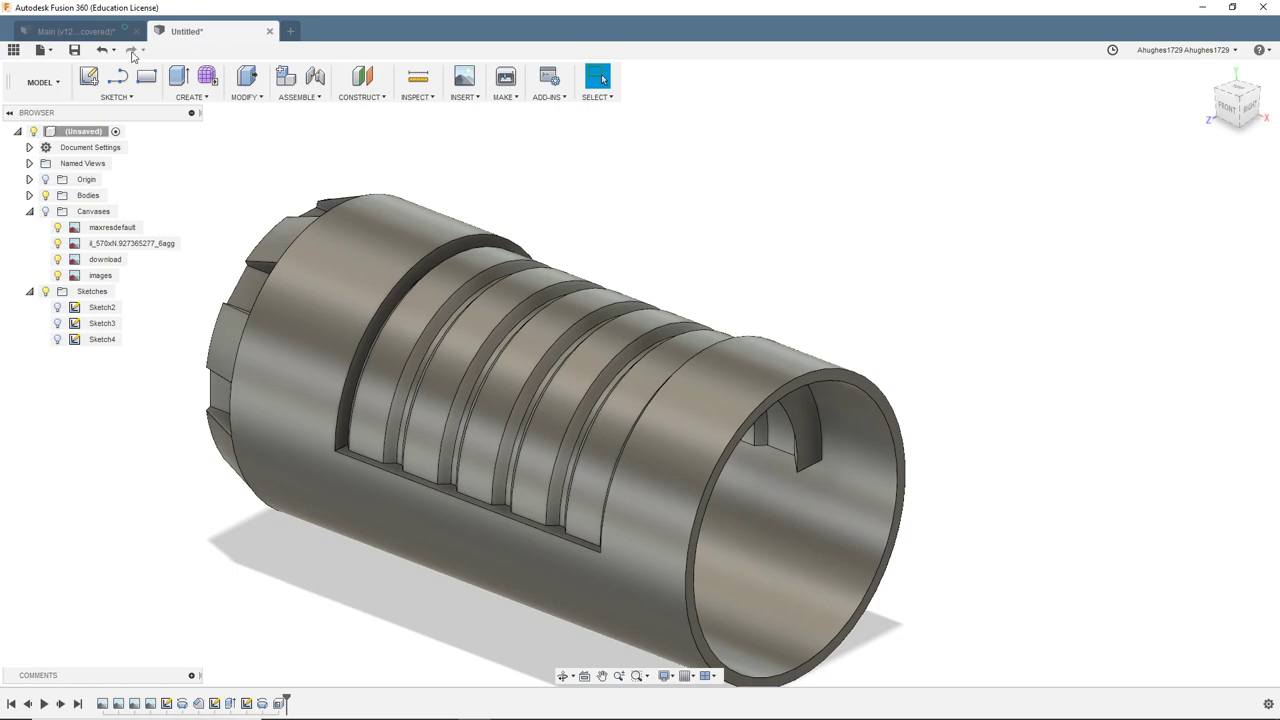
click(91, 35)
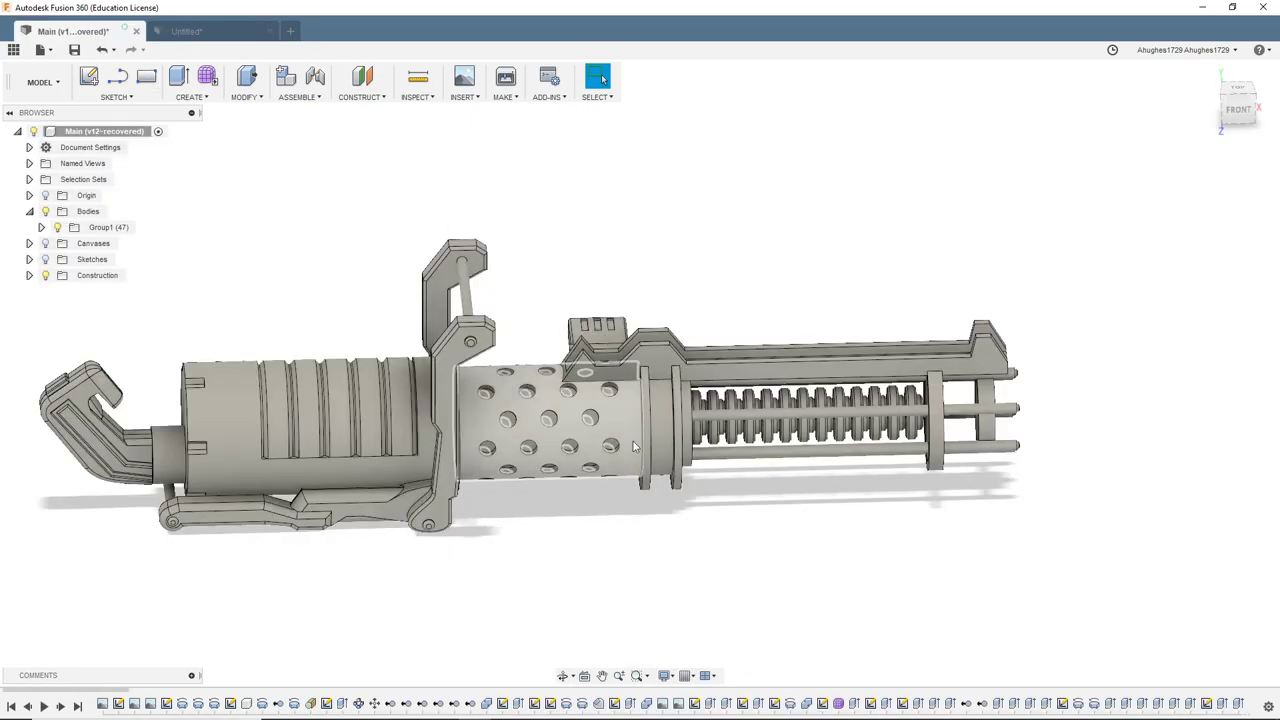
click(182, 31)
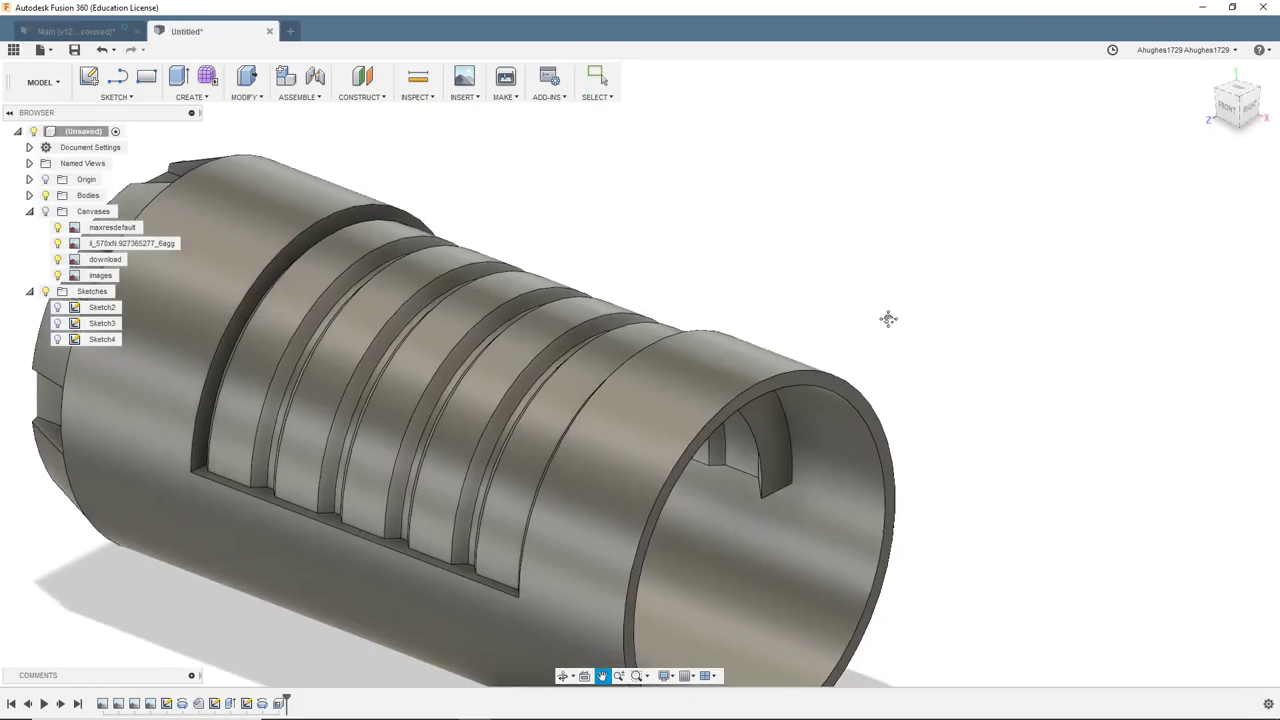
middle_drag(888, 319, 855, 221)
scroll(855, 221, down, 2)
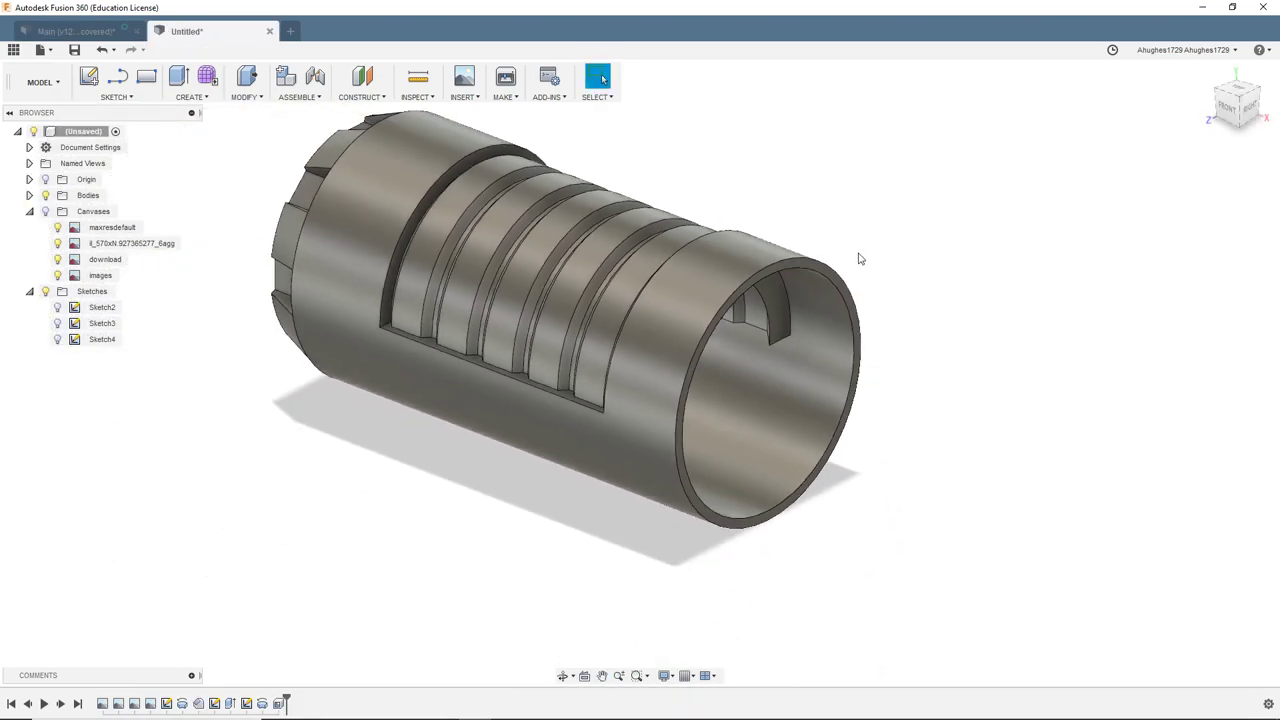